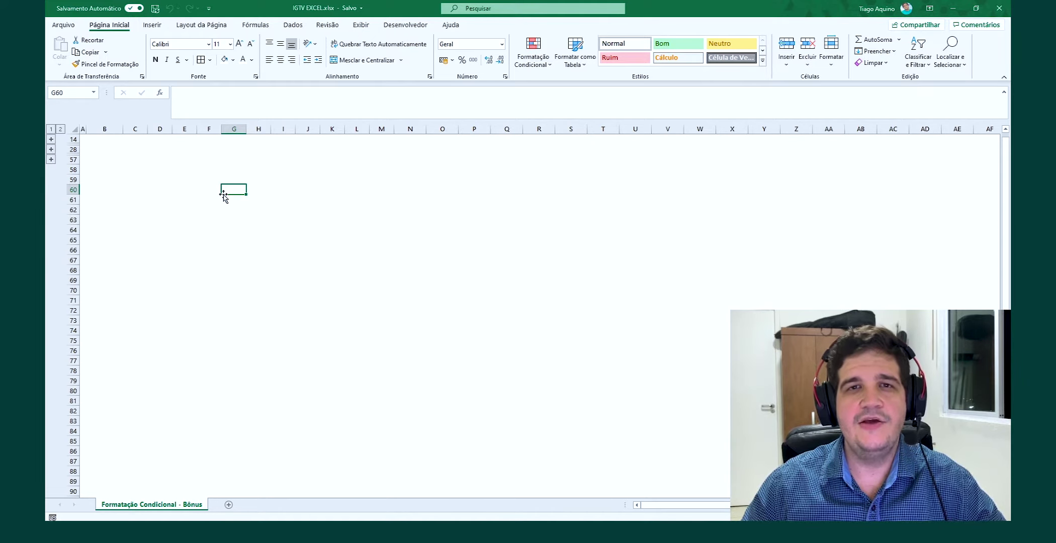
Step: Expand the first collapsed row group to show the CALENDÁRIO DE ESTUDOS table
left_click(118, 177)
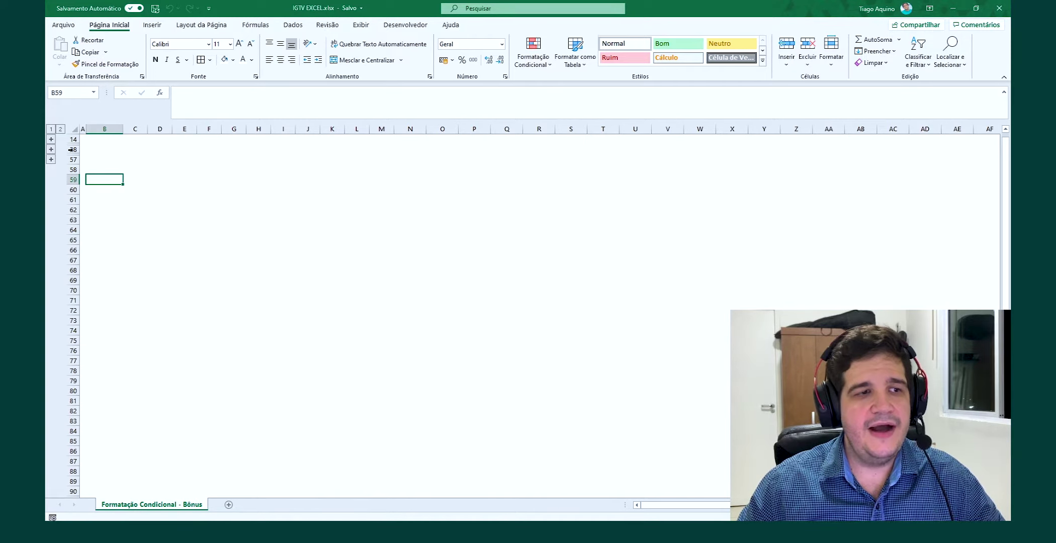
left_click(51, 139)
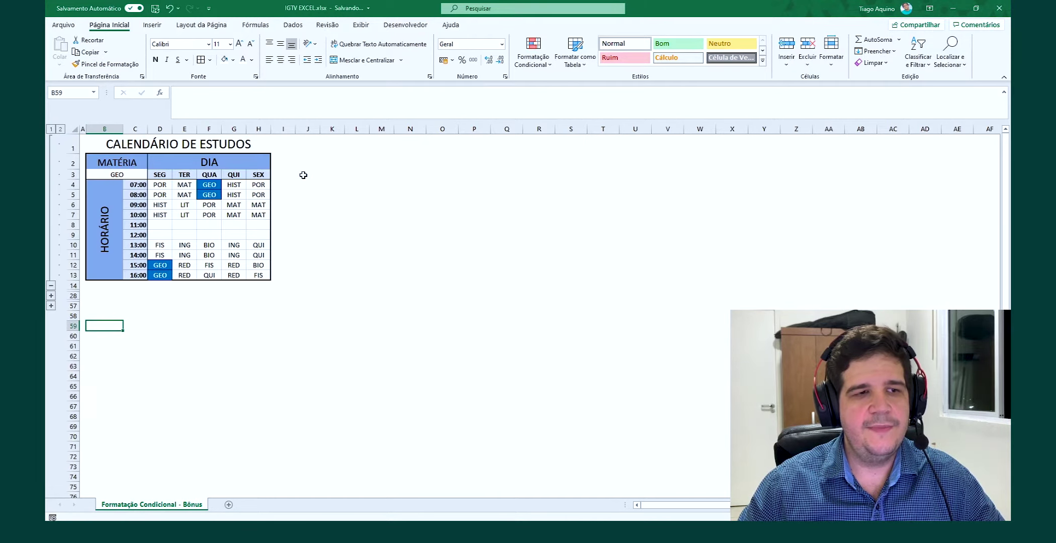
left_click(331, 175)
left_click(329, 205)
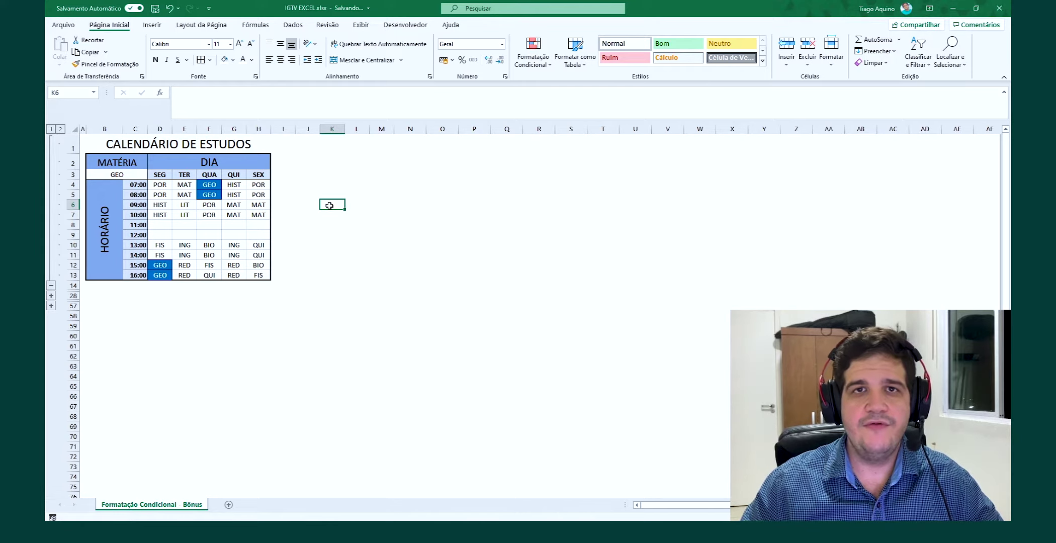
left_click(332, 177)
left_click_drag(309, 165, 334, 161)
left_click(377, 159)
left_click(336, 161)
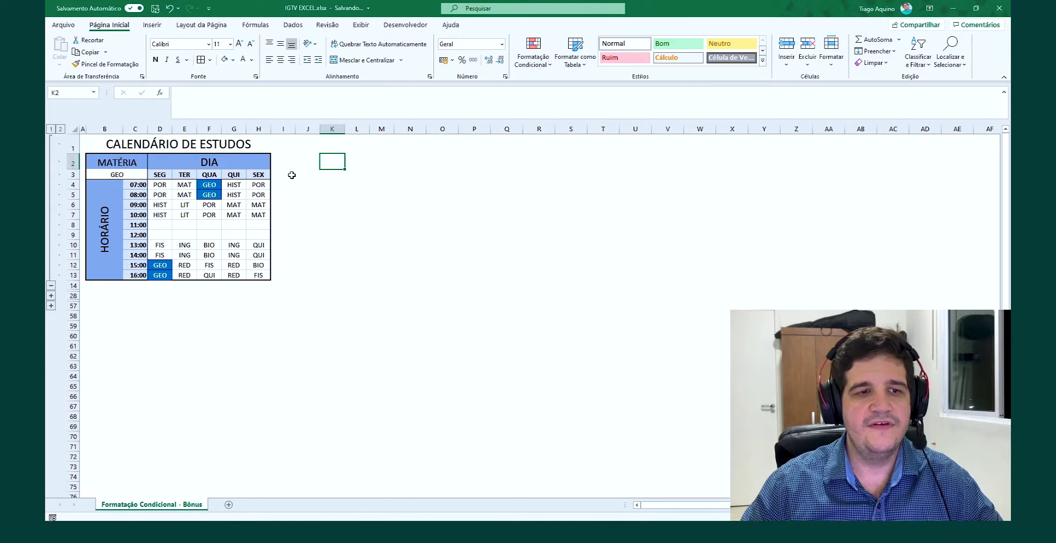
Step: Make the DIA header cell bold and fill it with standard red
left_click(244, 164)
left_click(156, 60)
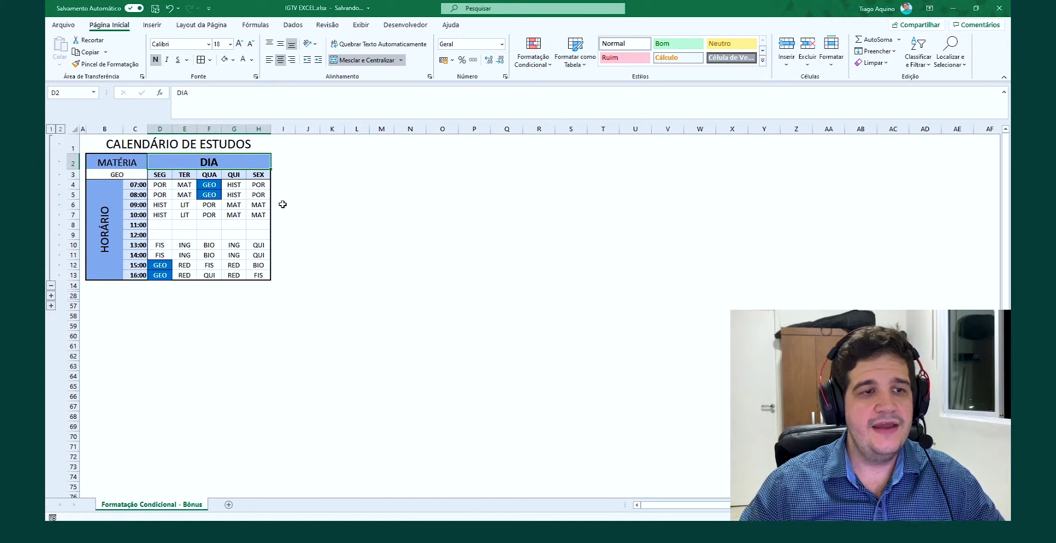
left_click(233, 60)
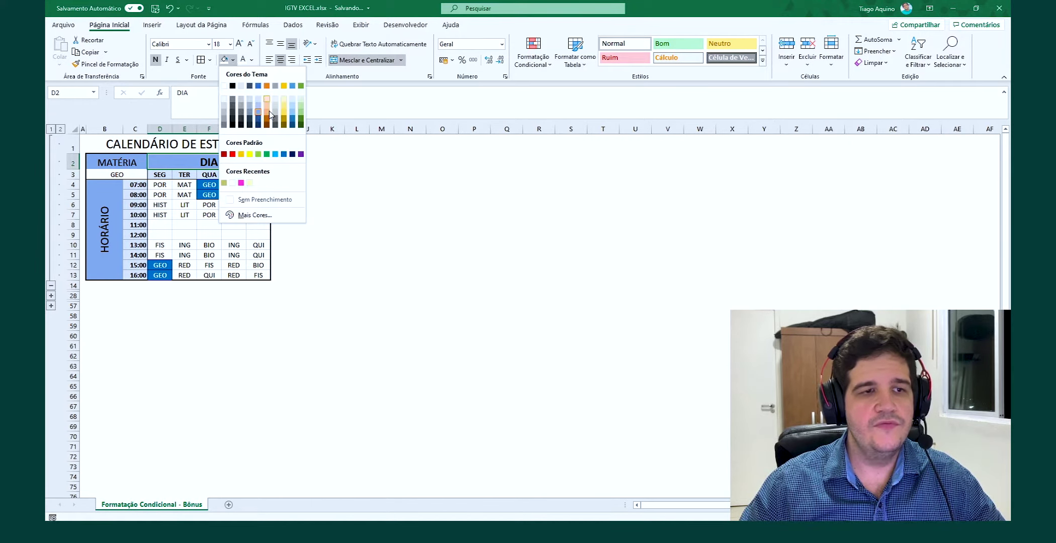
left_click(232, 154)
left_click(453, 263)
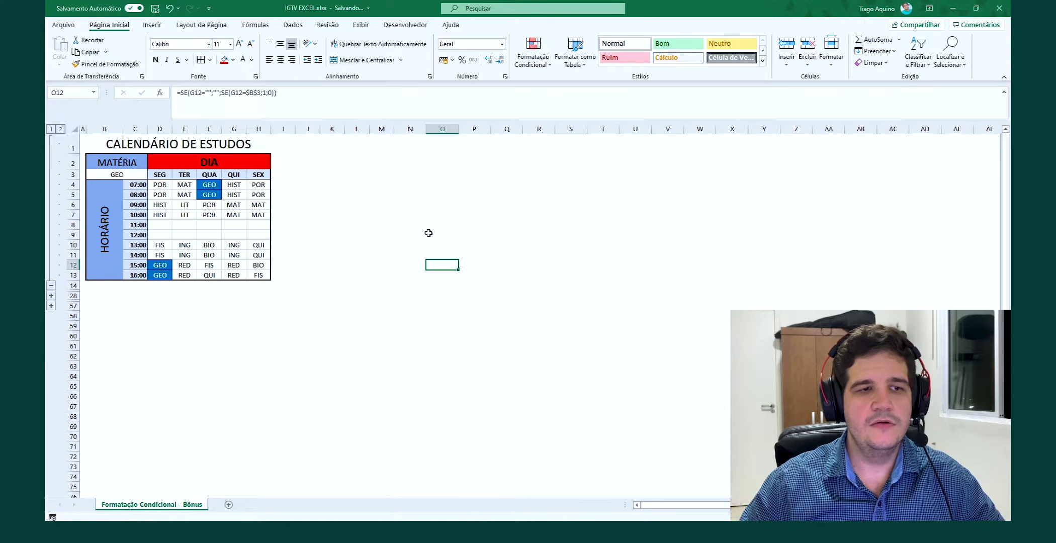
Step: Check the manually formatted DIA header, and undo its red fill
left_click(221, 162)
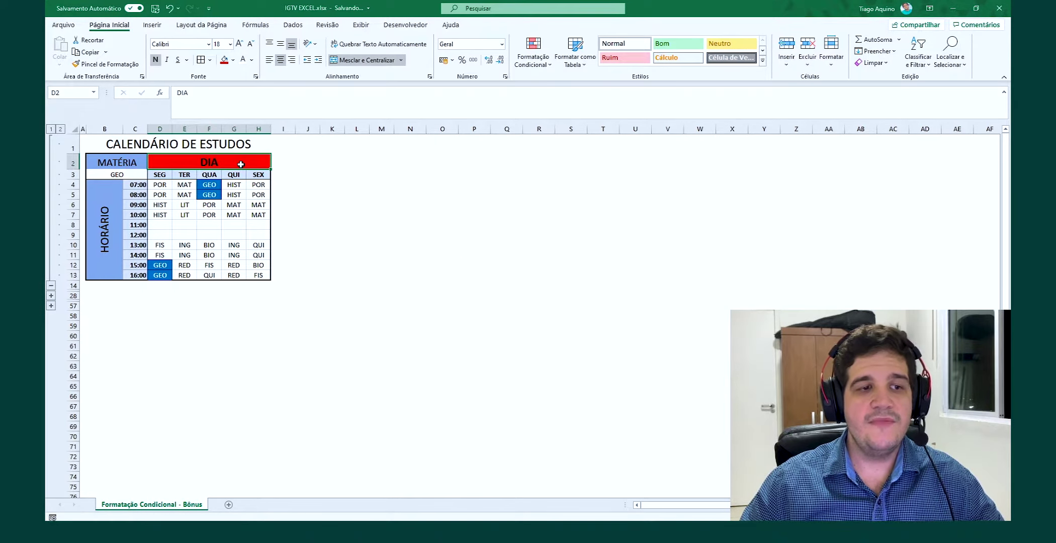
left_click(312, 182)
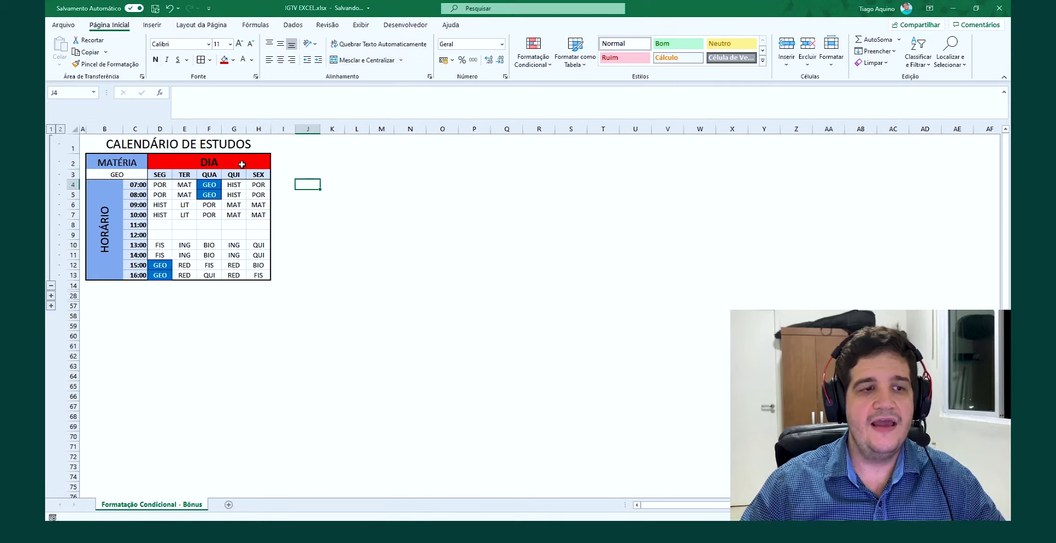
left_click(210, 159)
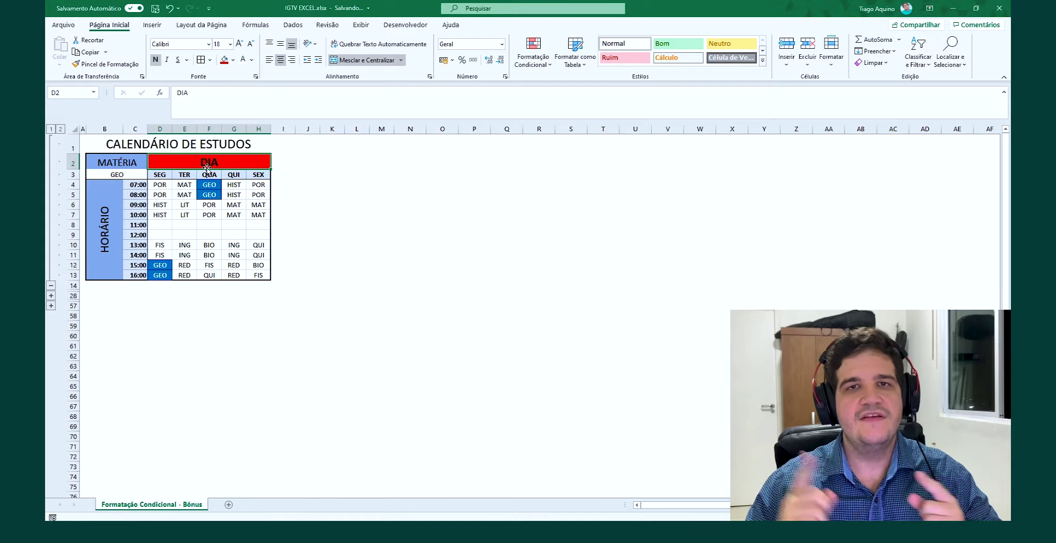
left_click(284, 165)
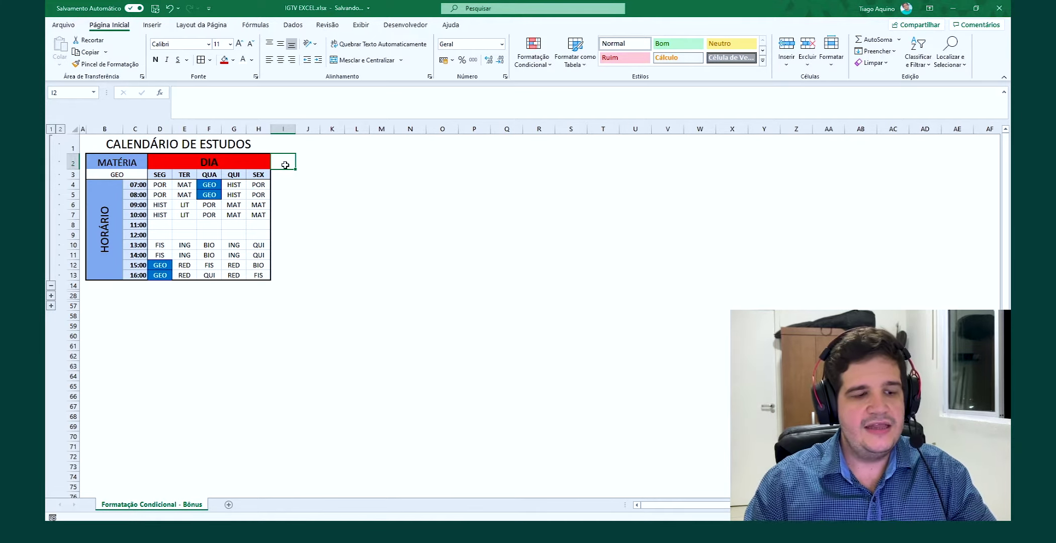
key("ctrl+z")
left_click(328, 202)
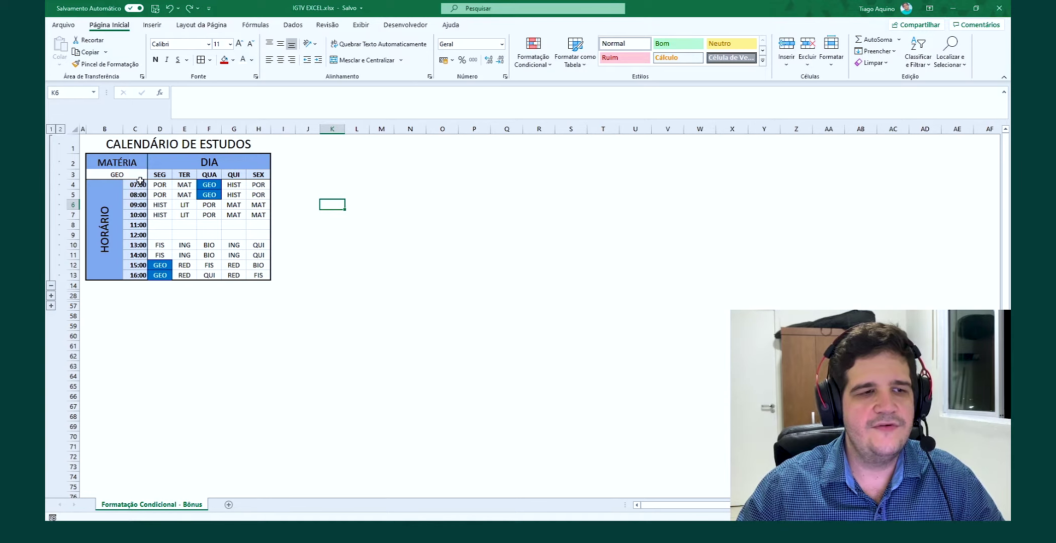
Step: Examine the study calendar's HORÁRIO column, weekday headers and subject cells
left_click(114, 231)
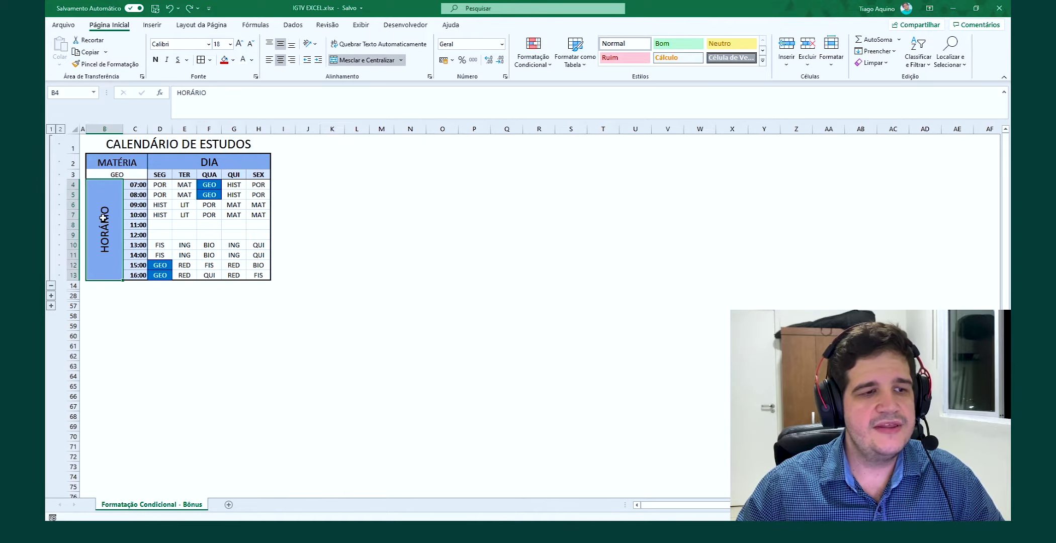
left_click_drag(136, 186, 138, 275)
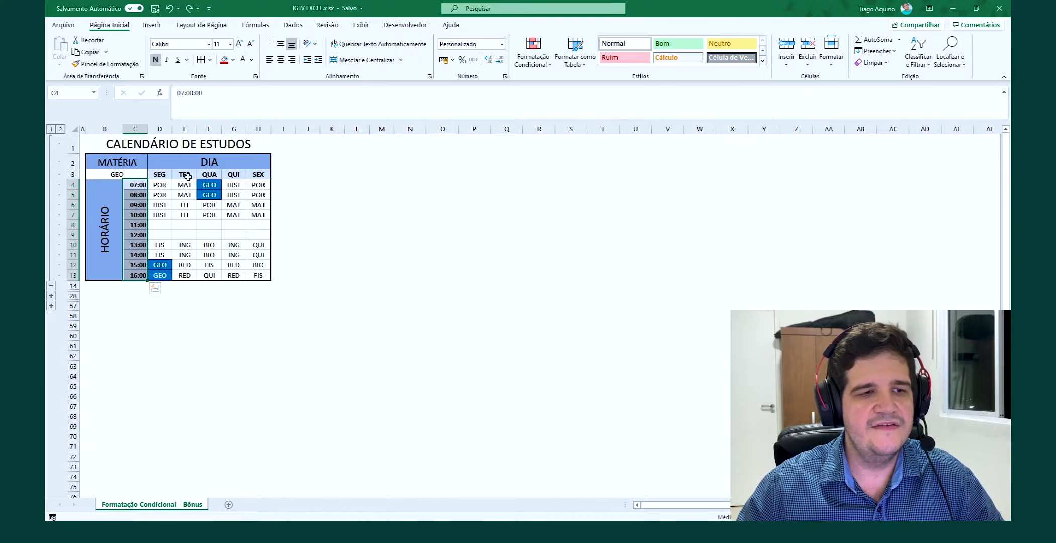
left_click_drag(159, 174, 258, 175)
left_click(309, 175)
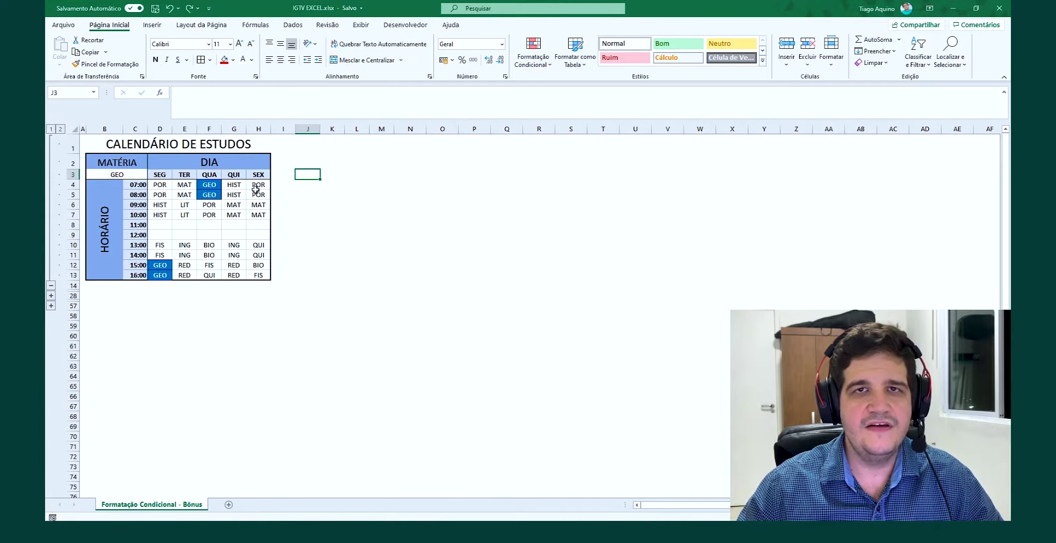
mouse_move(160, 185)
left_mouse_down()
mouse_move(237, 275)
mouse_move(163, 192)
left_mouse_up()
left_click(283, 275)
left_click(374, 215)
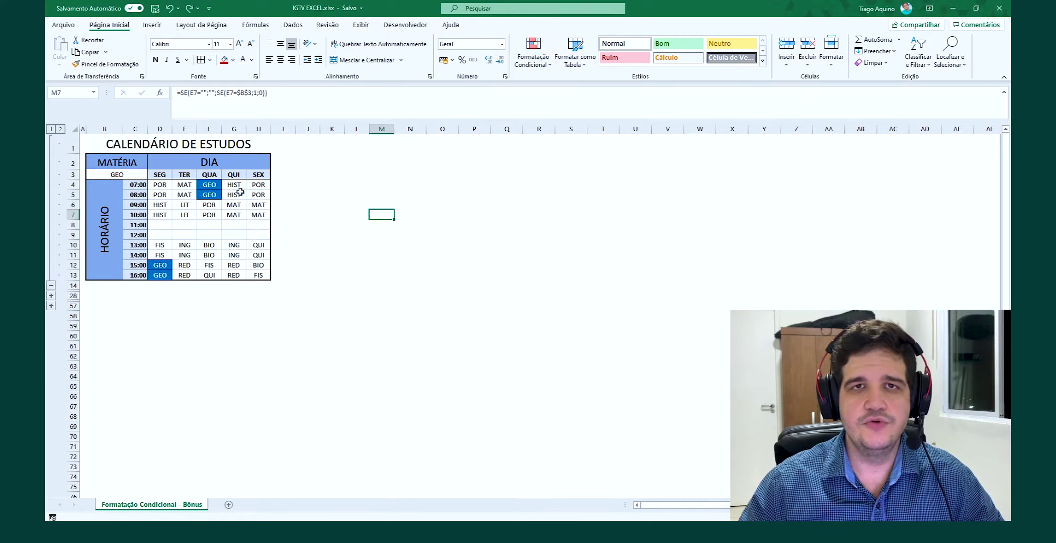
Step: Set the study calendar's MATÉRIA selection to LIT and inspect its Tuesday class cells
left_click(140, 174)
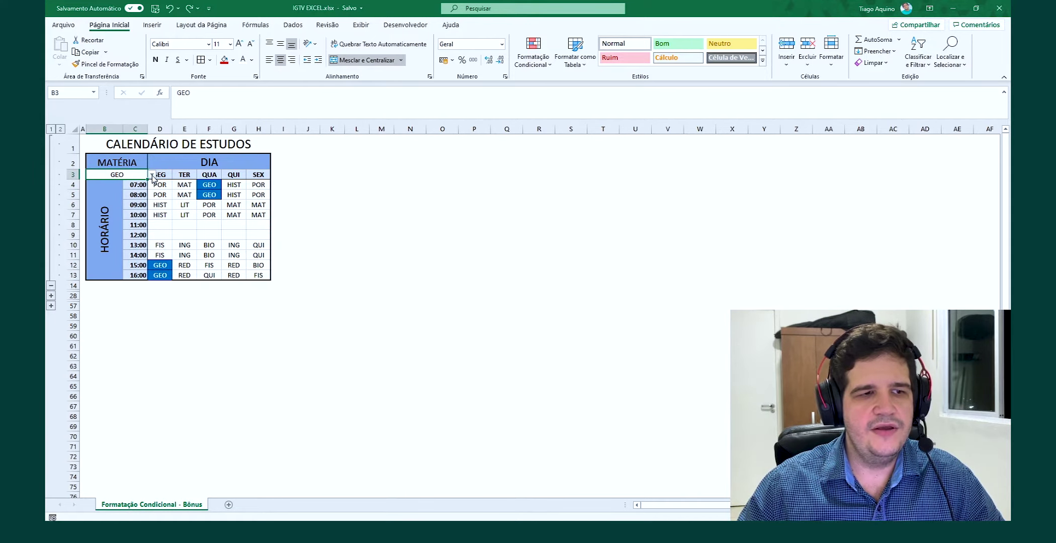
left_click(152, 175)
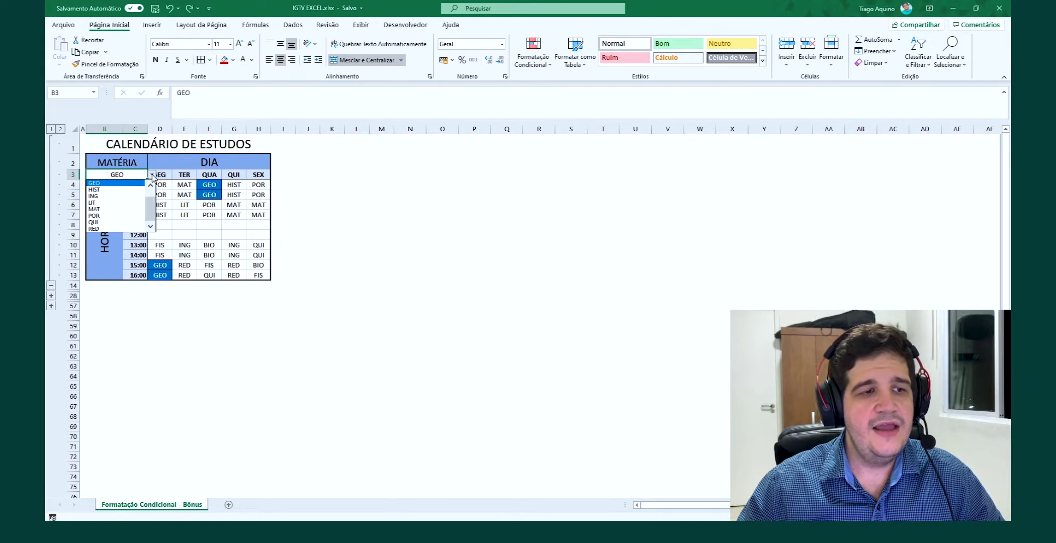
mouse_move(151, 211)
left_mouse_down()
mouse_move(150, 220)
mouse_move(151, 211)
left_mouse_up()
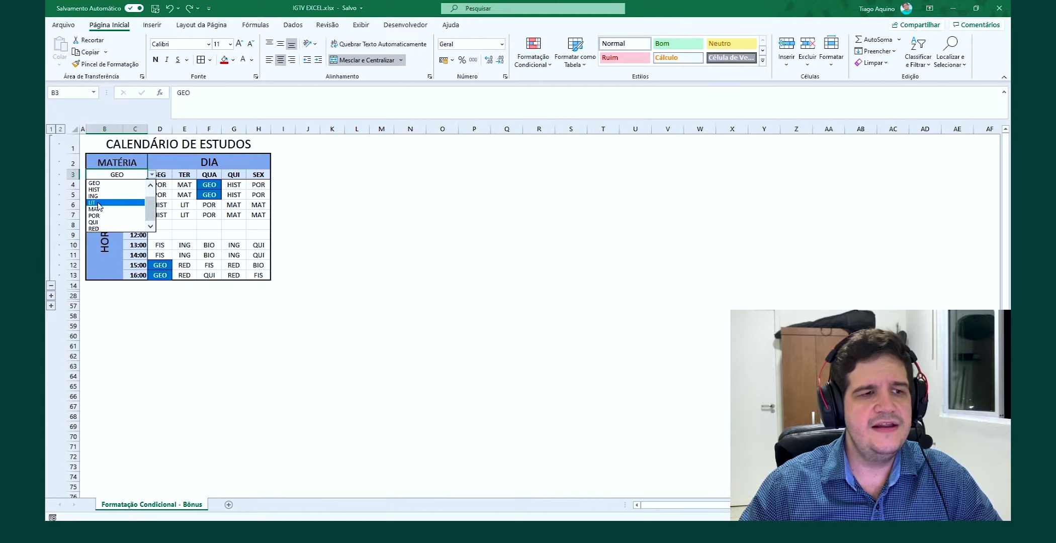
left_click(98, 203)
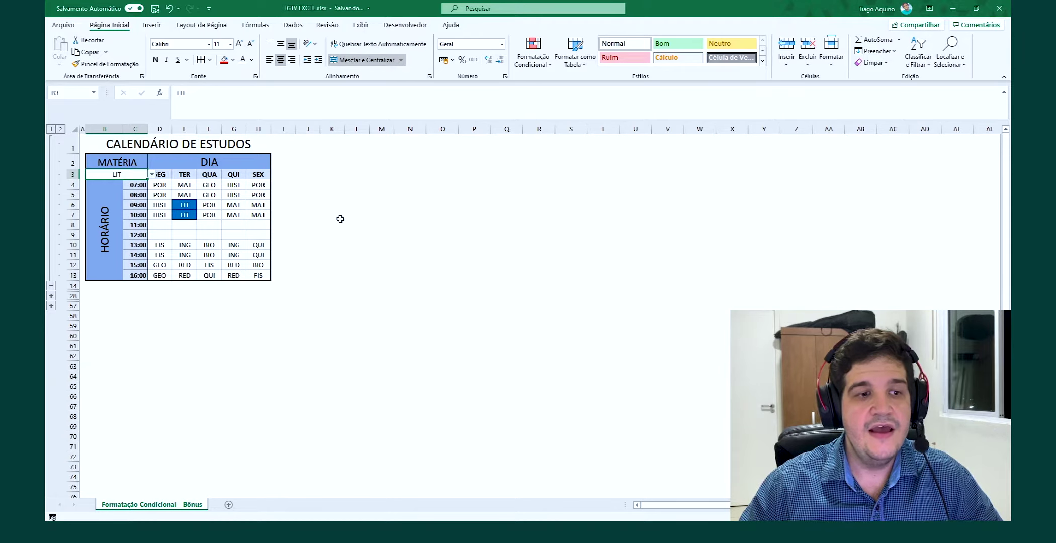
left_click_drag(185, 205, 186, 216)
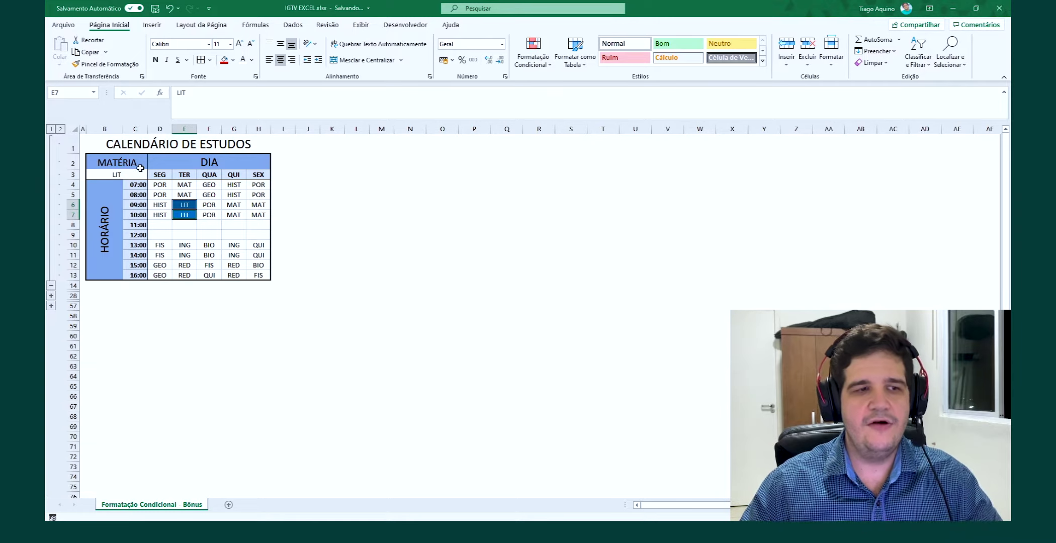
Step: Set the study calendar's MATÉRIA selection to HIST
left_click(123, 175)
left_click(151, 175)
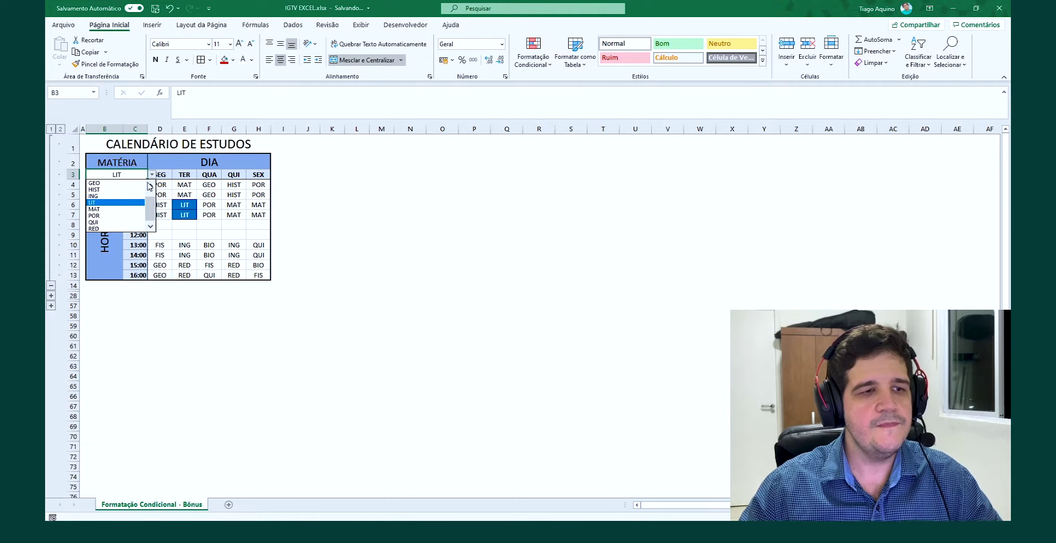
left_click(100, 190)
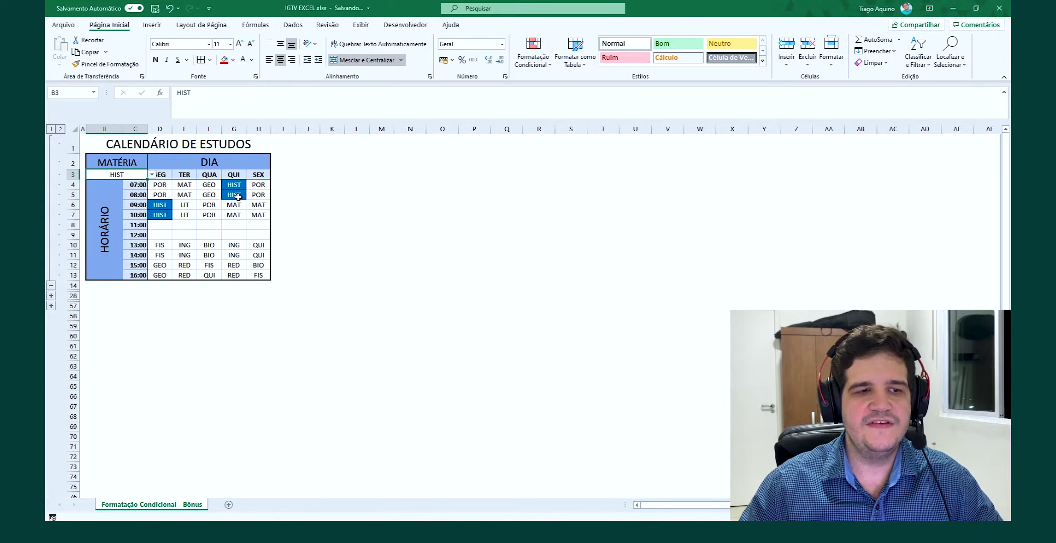
Step: Set the study calendar's MATÉRIA selection to QUI
left_click(151, 174)
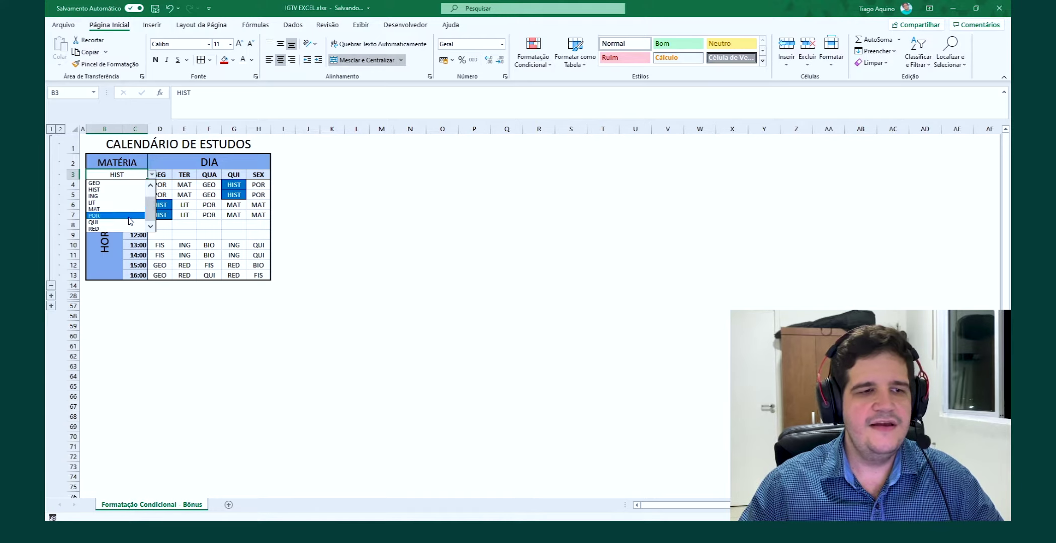
left_click(125, 224)
left_click(332, 254)
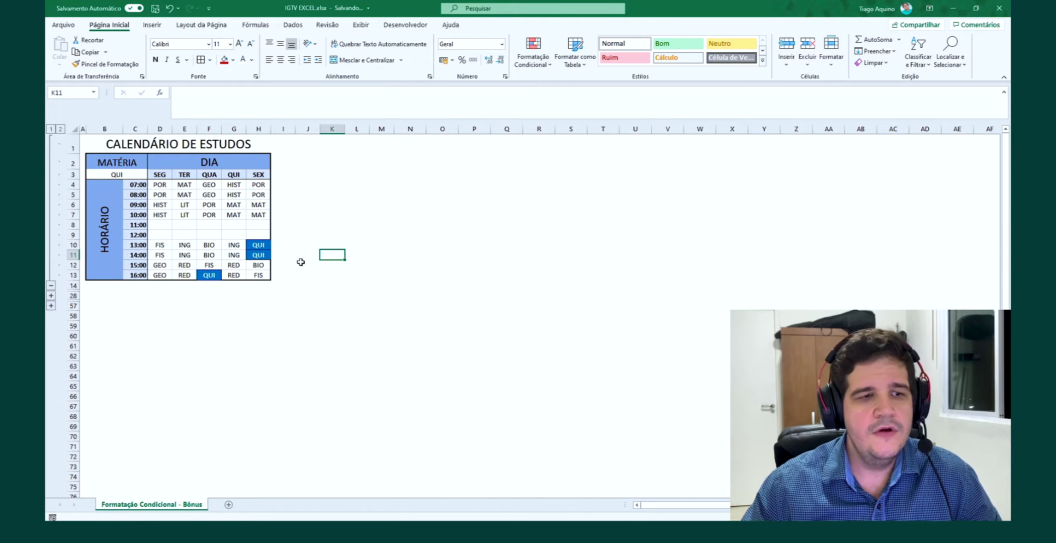
Step: Collapse the study calendar's row group and expand the second group containing the BOLETIM table
left_click(51, 285)
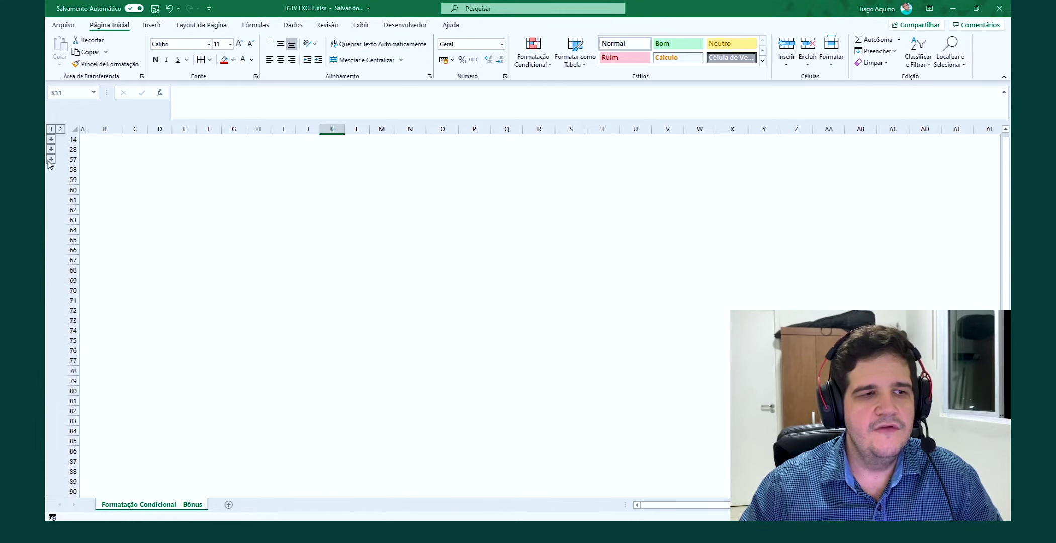
left_click(51, 151)
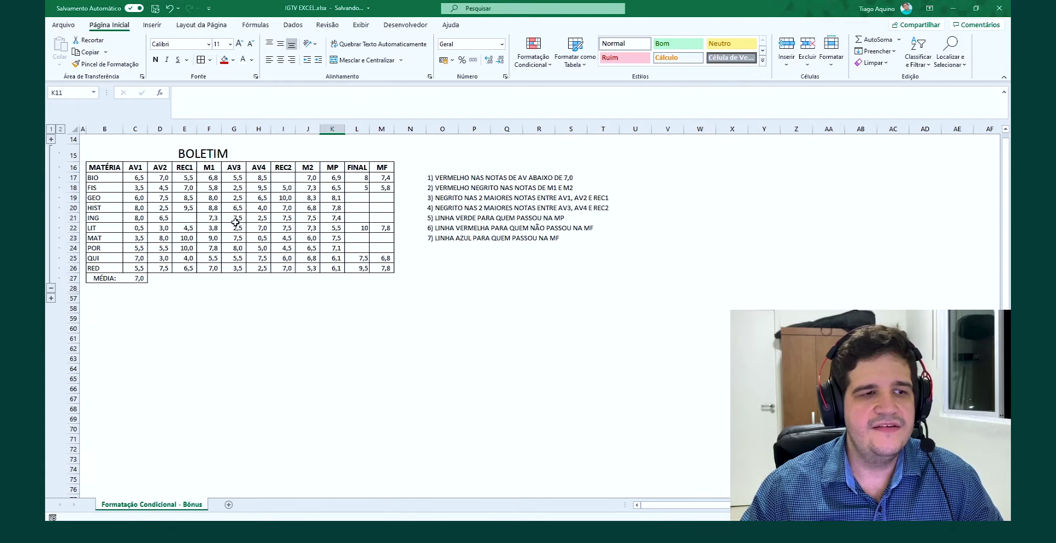
Step: Merge and center the BOLETIM title across B15:M15, the full width of the grade table
left_click(296, 278)
left_click_drag(106, 154, 385, 154)
left_click(363, 61)
left_click(363, 61)
left_click(465, 353)
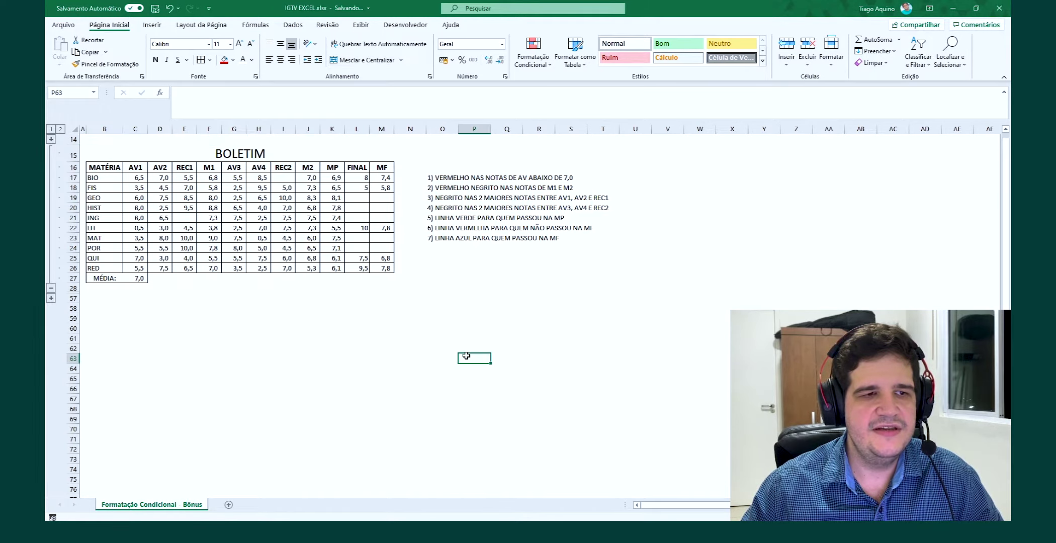
Step: Examine the BOLETIM table's subjects, its grade columns from AV1 to MF and the listed formatting rules
left_click(171, 261)
left_click(108, 180)
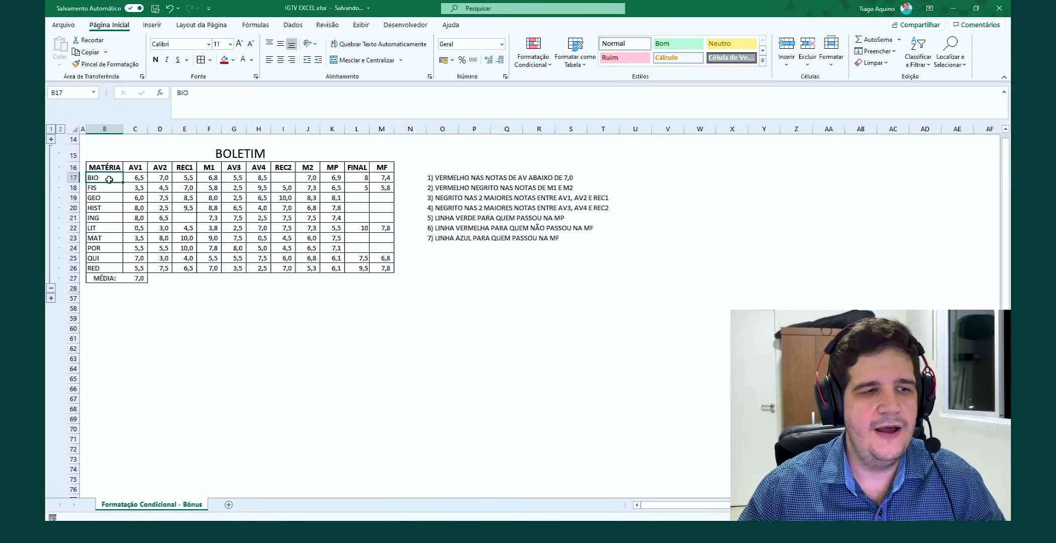
left_click_drag(112, 166, 387, 270)
left_click(436, 287)
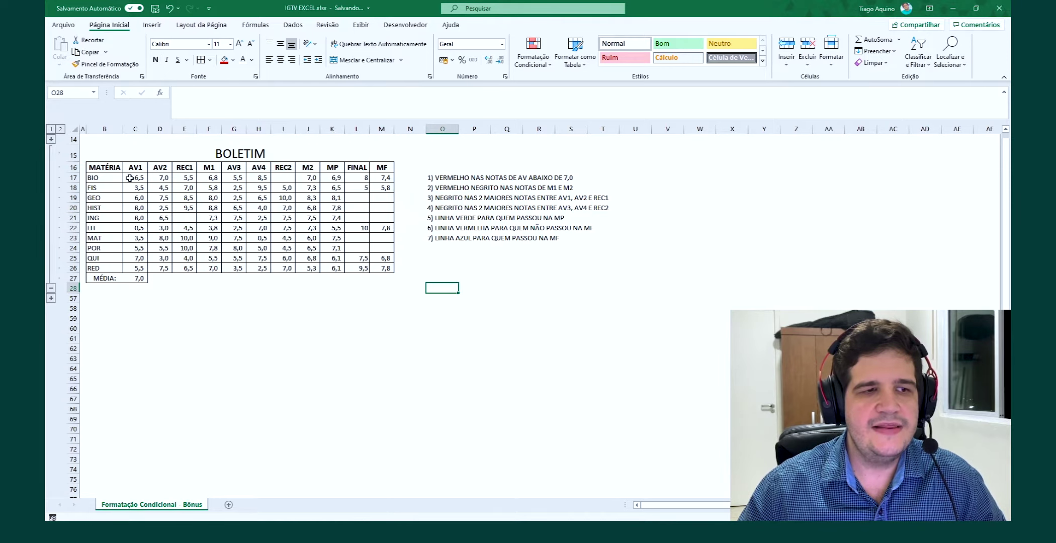
left_click_drag(142, 168, 143, 227)
left_click_drag(162, 178, 163, 219)
left_click_drag(187, 177, 188, 248)
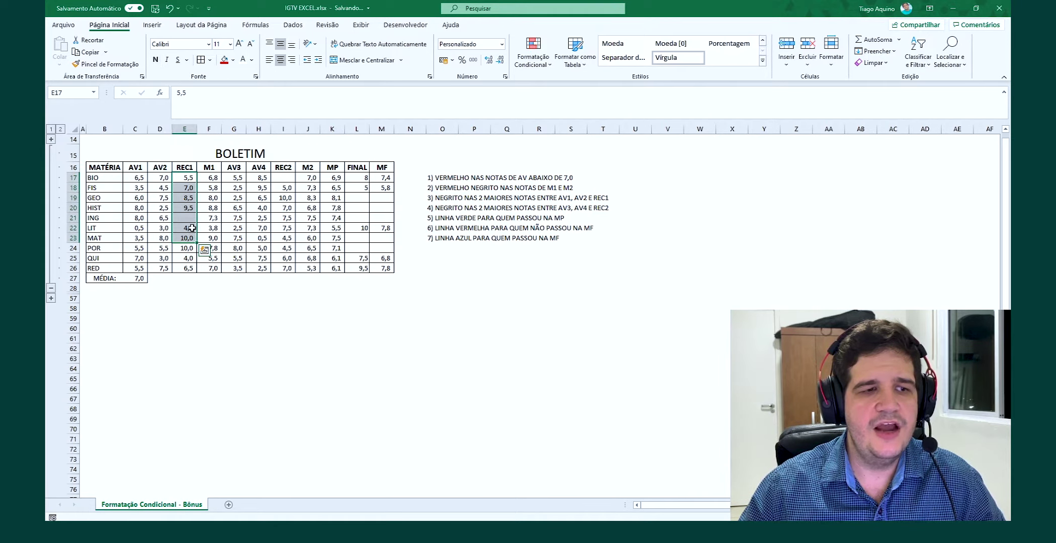
left_click_drag(210, 179, 258, 218)
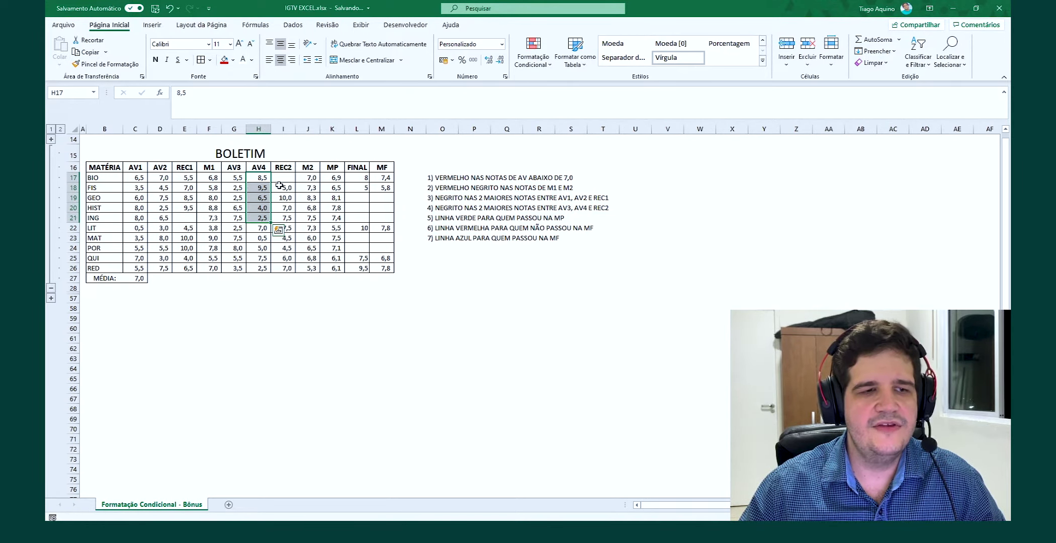
left_click_drag(283, 187, 308, 218)
left_click_drag(332, 188, 357, 229)
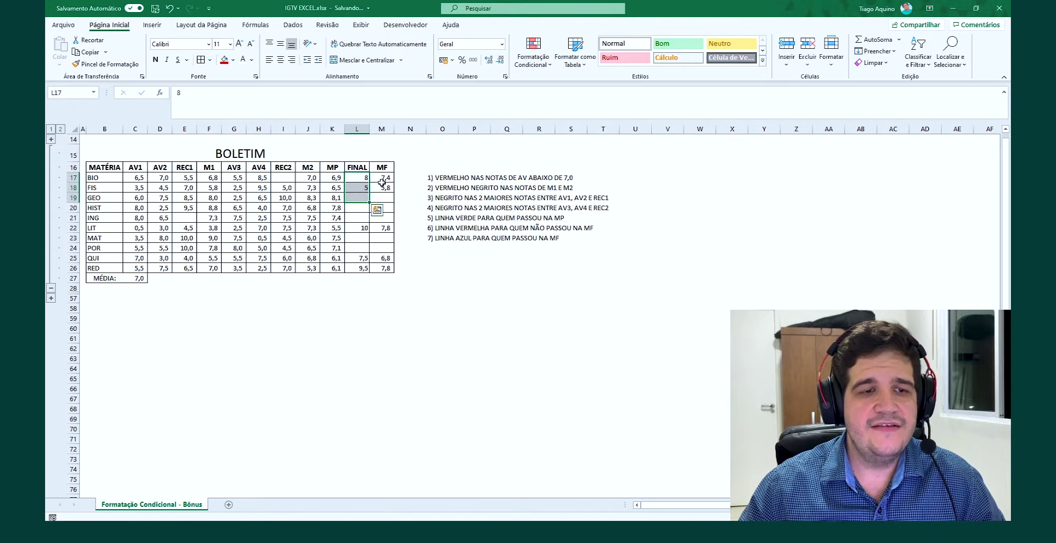
left_click_drag(383, 178, 383, 237)
left_click(439, 218)
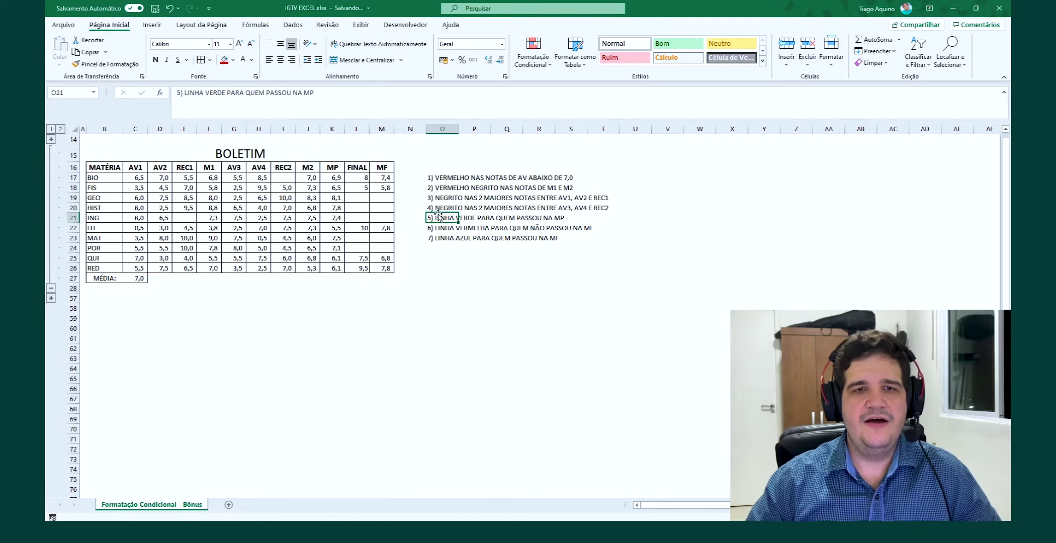
left_click(386, 260)
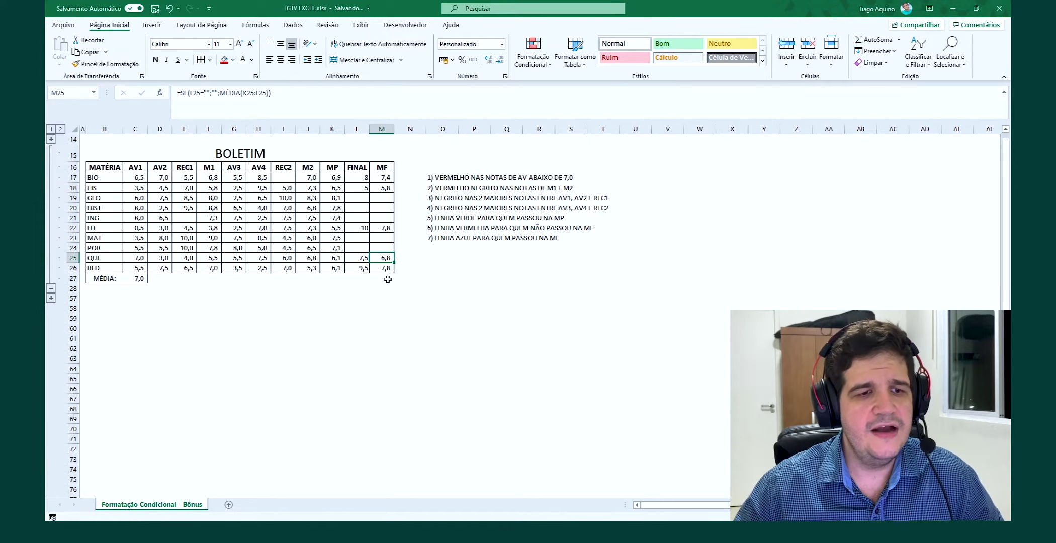
Step: Examine the seven listed formatting rules, focusing on rule 1, and the AV1, AV2, AV3 and AV4 columns it covers
left_click(420, 306)
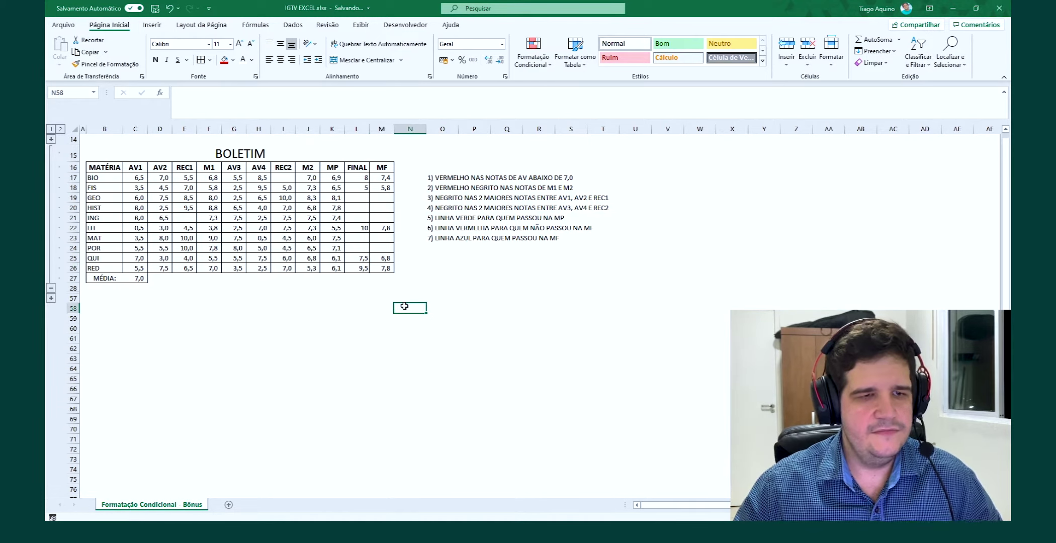
left_click_drag(431, 177, 437, 240)
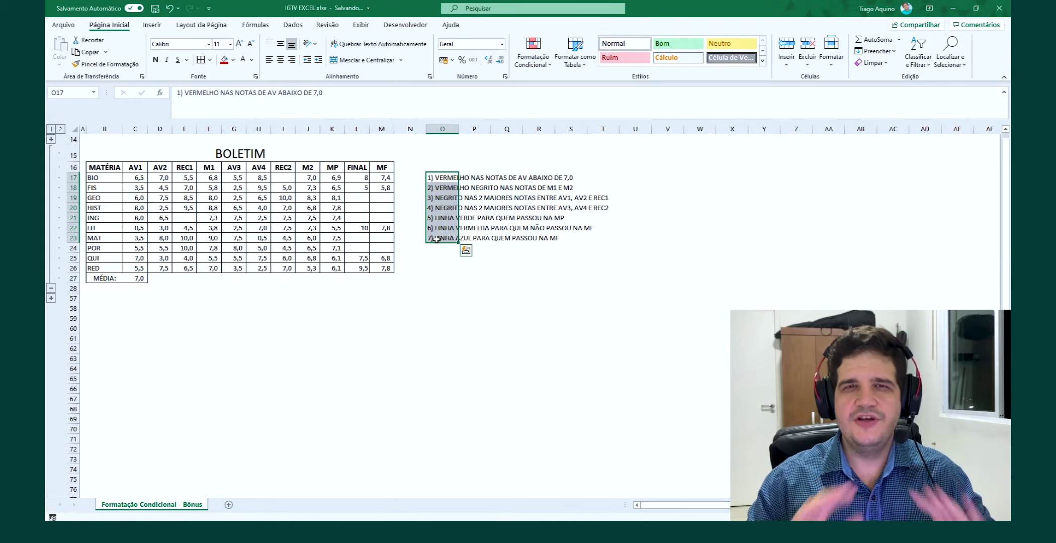
left_click(472, 217)
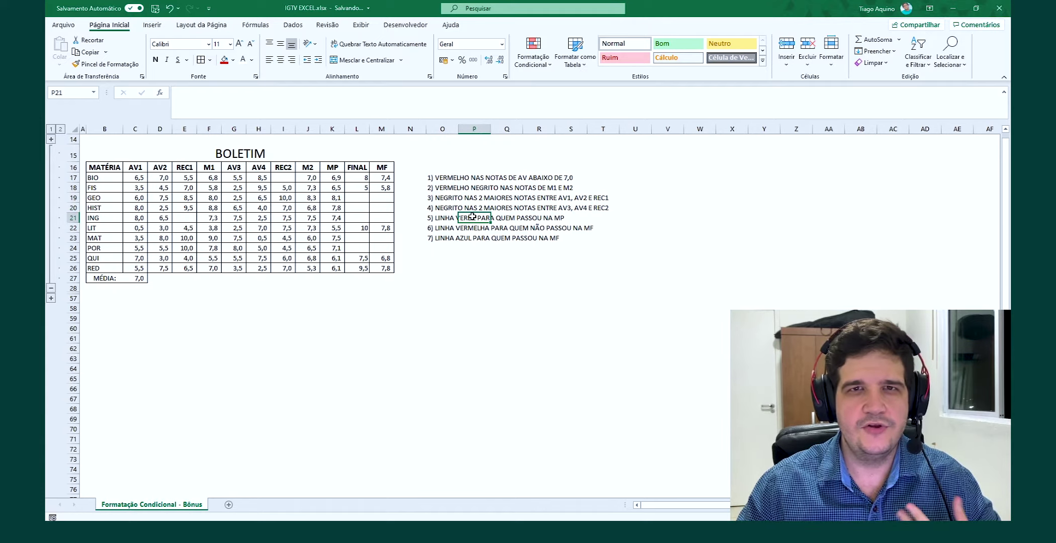
left_click(432, 177)
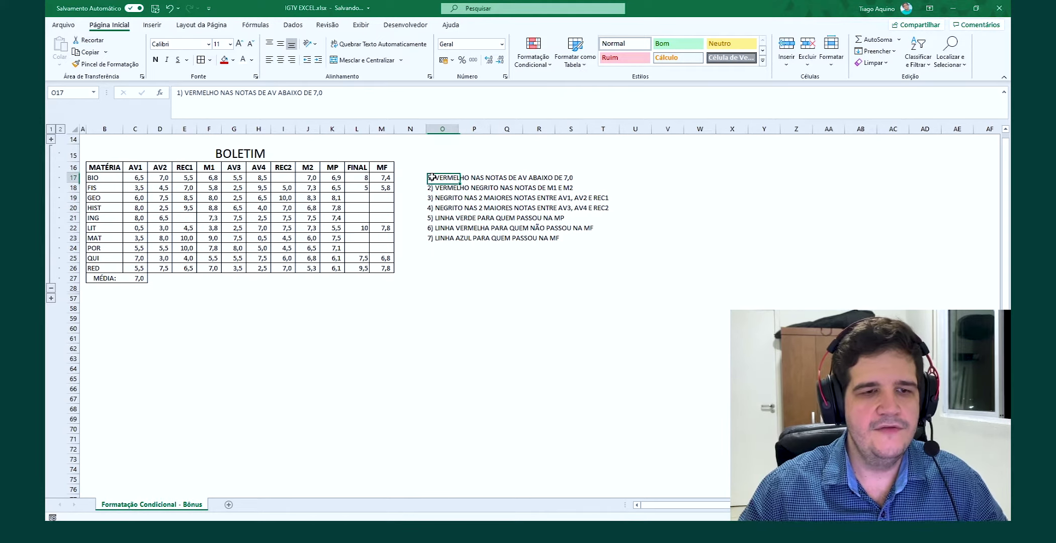
left_click(452, 250)
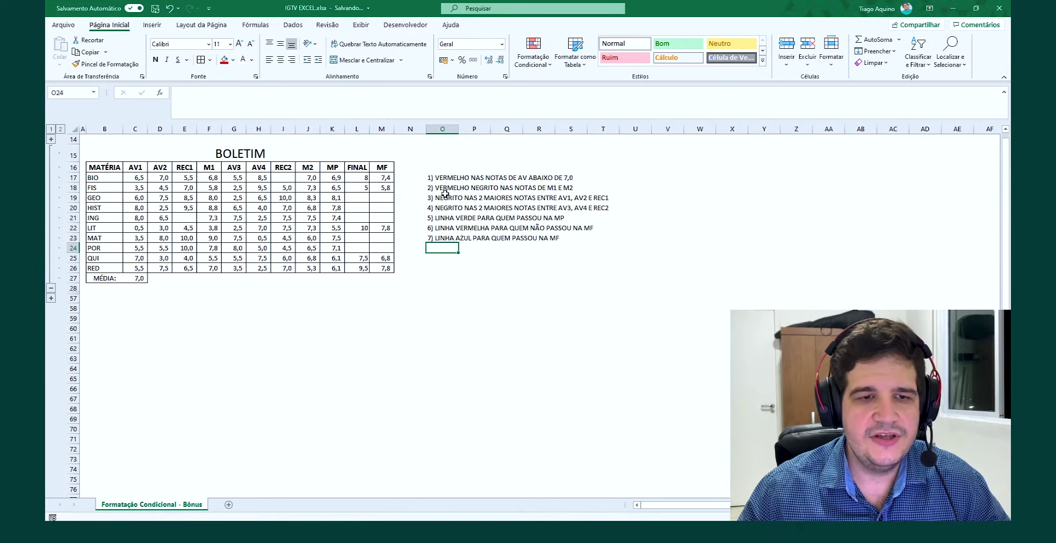
left_click(435, 179)
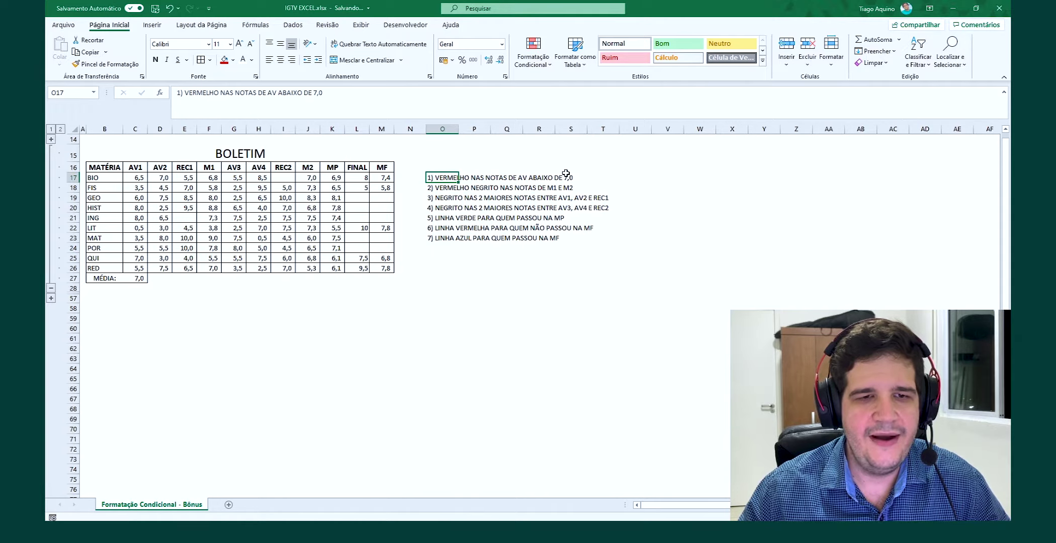
left_click_drag(132, 175, 136, 268)
left_click_drag(160, 167, 161, 268)
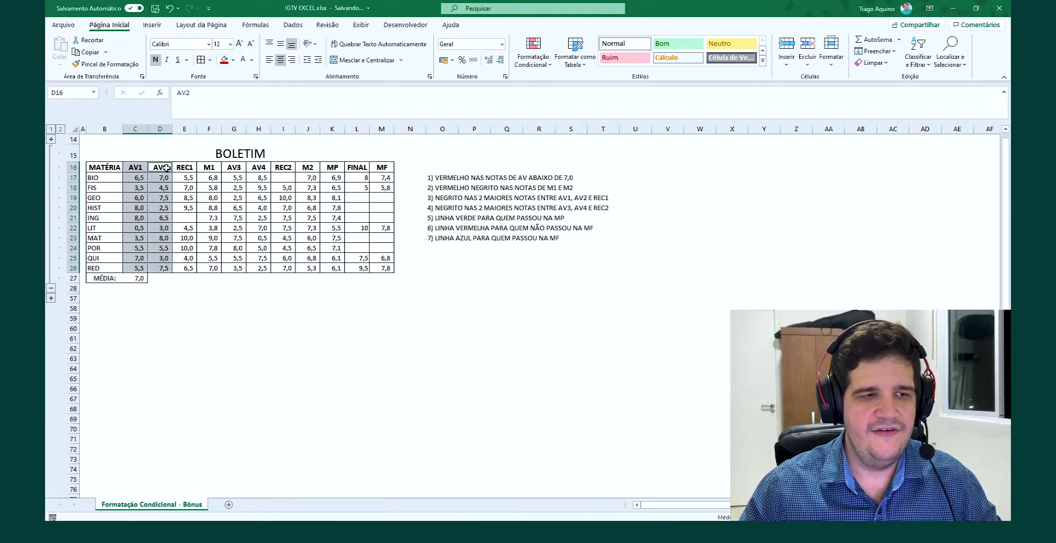
left_click_drag(234, 168, 232, 268)
left_click_drag(264, 169, 260, 268)
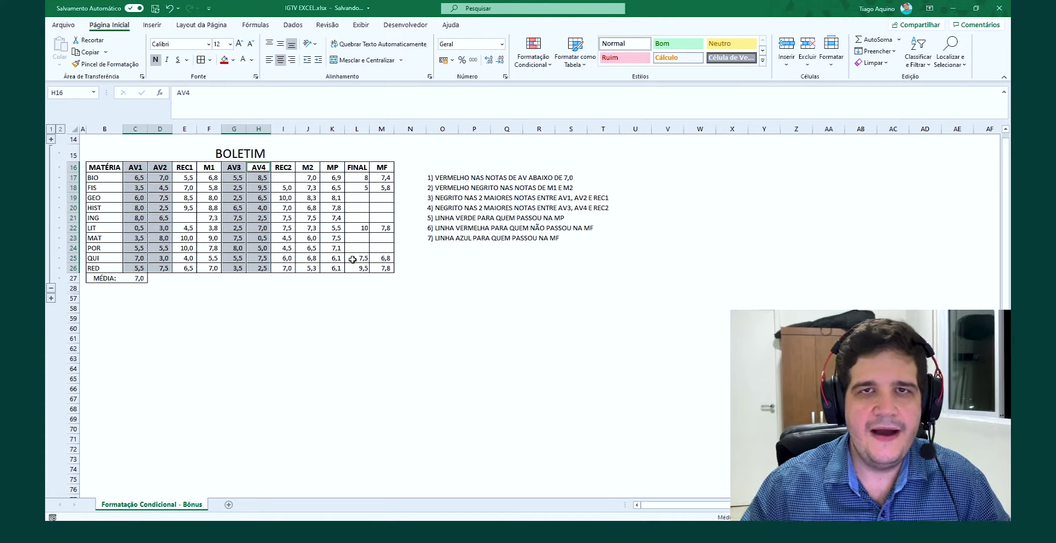
left_click(170, 206)
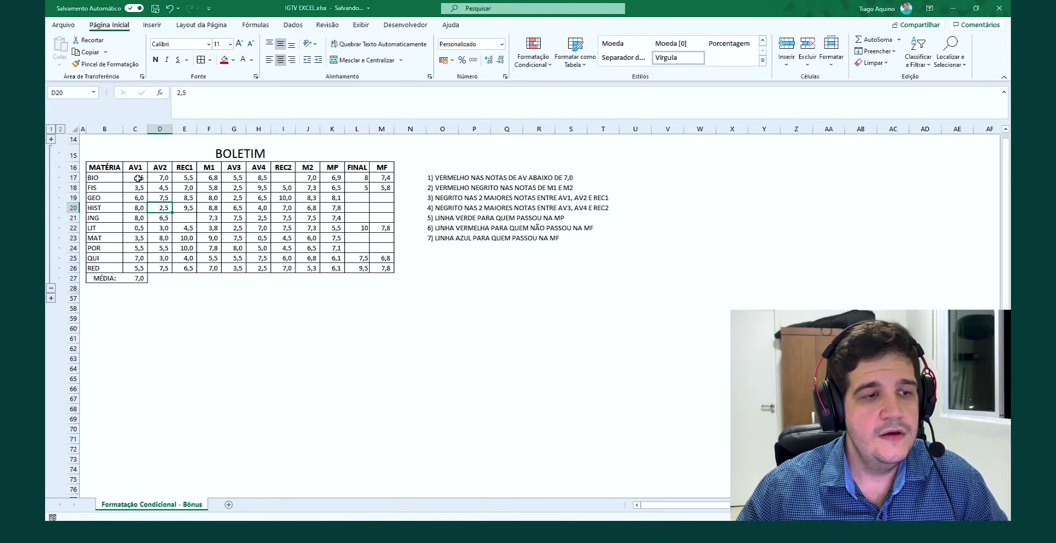
Step: Examine the AV1 grades in C17:C26 and the full grade range C17:M26 as targets for formatting
left_click_drag(138, 178, 138, 268)
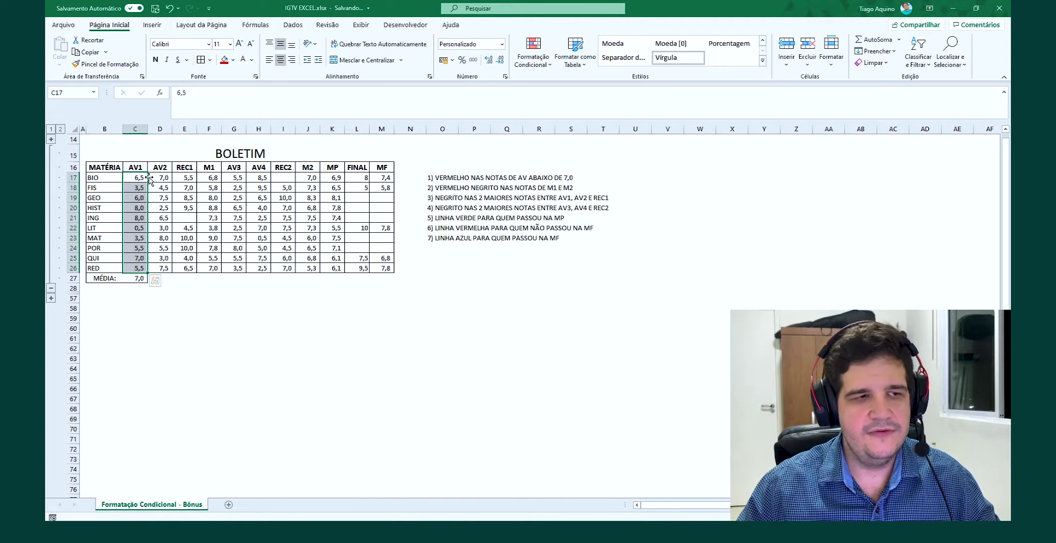
left_click(136, 168)
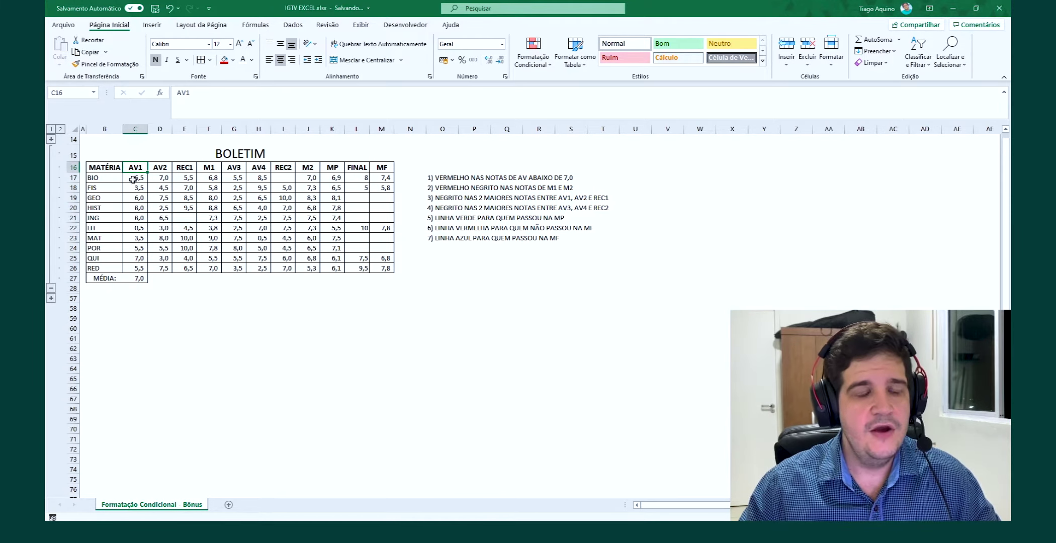
left_click_drag(133, 177, 375, 265)
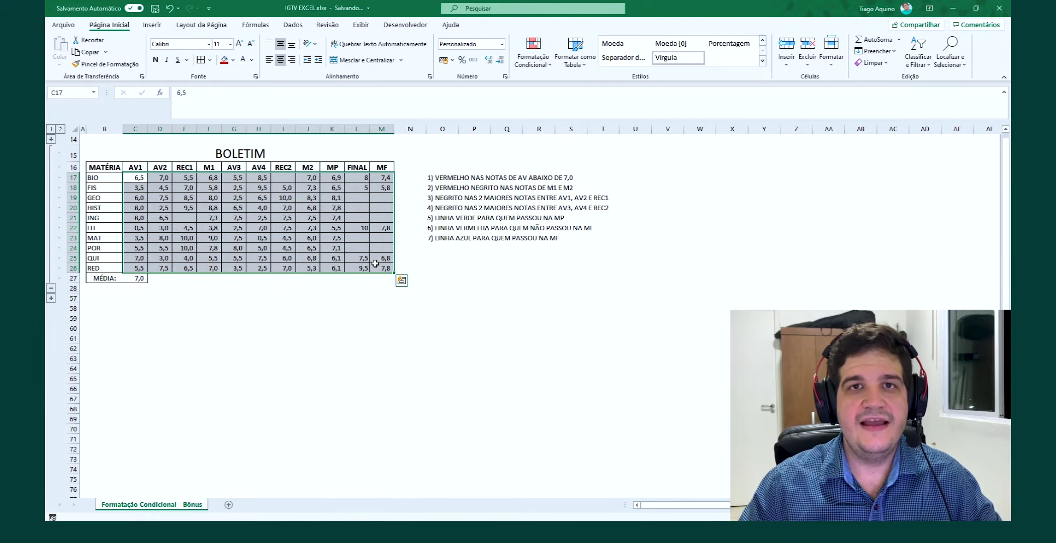
left_click(159, 218)
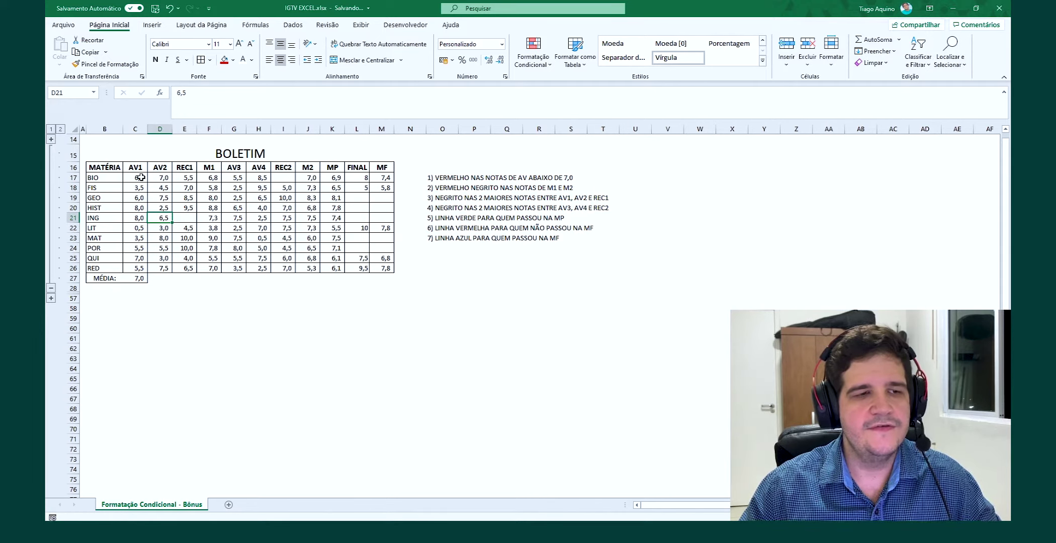
left_click_drag(141, 177, 138, 268)
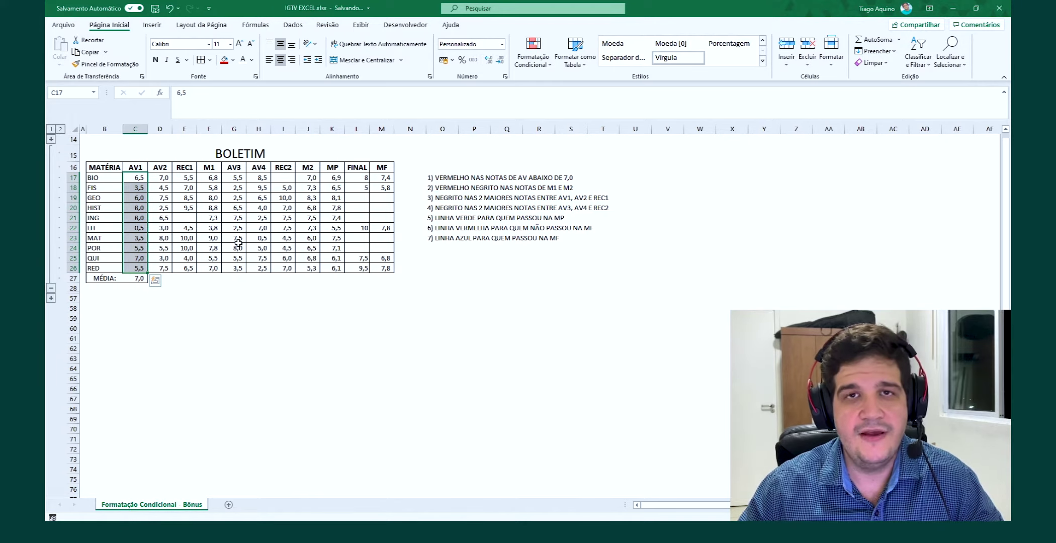
left_click(176, 269)
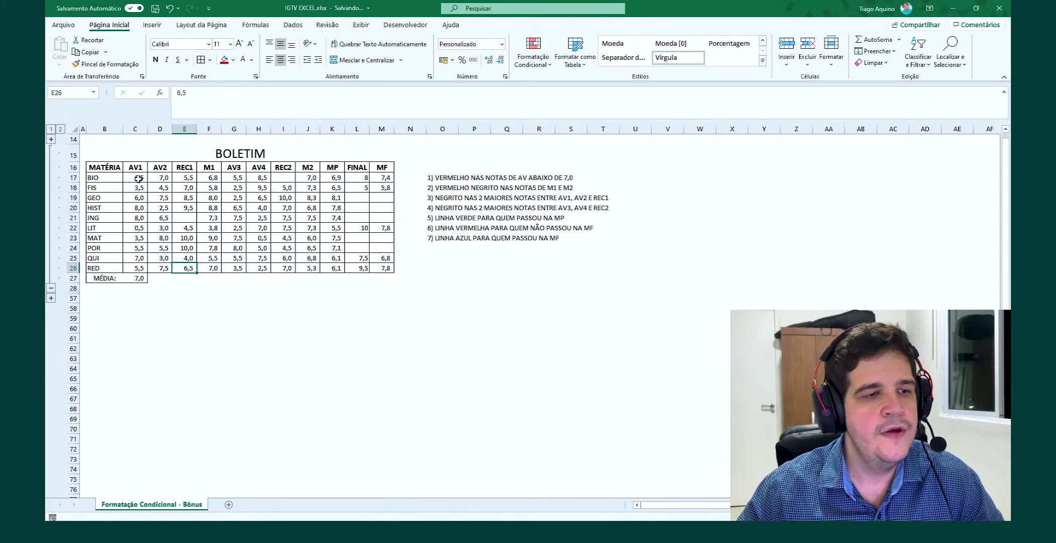
left_click_drag(136, 177, 137, 268)
key("ctrl+v")
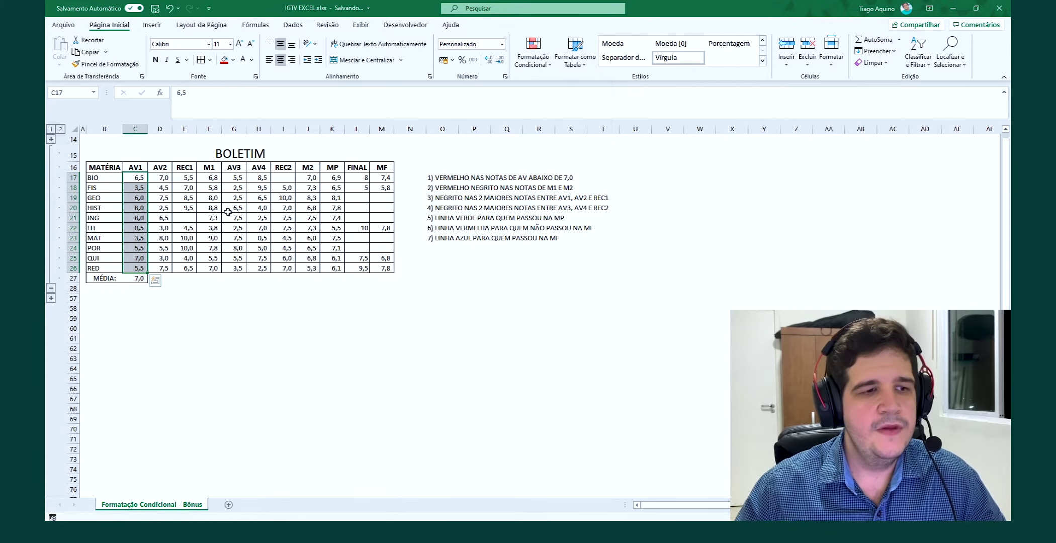
left_click(135, 179)
left_click_drag(135, 179, 134, 268)
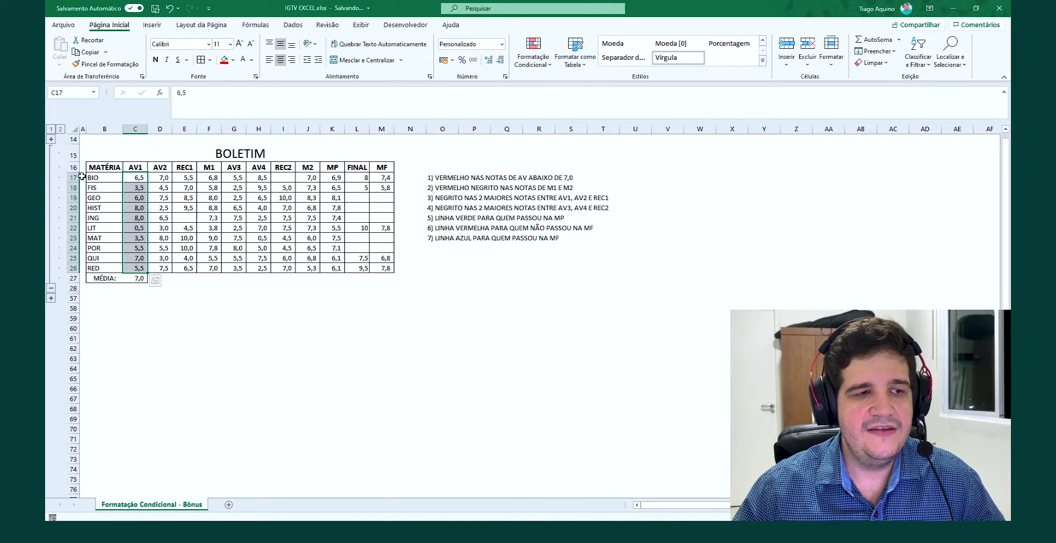
Step: Expand the study calendar's row group and set the font colour of K1:S14 to black to reveal its helper cells
left_click(50, 139)
left_click_drag(330, 144, 586, 289)
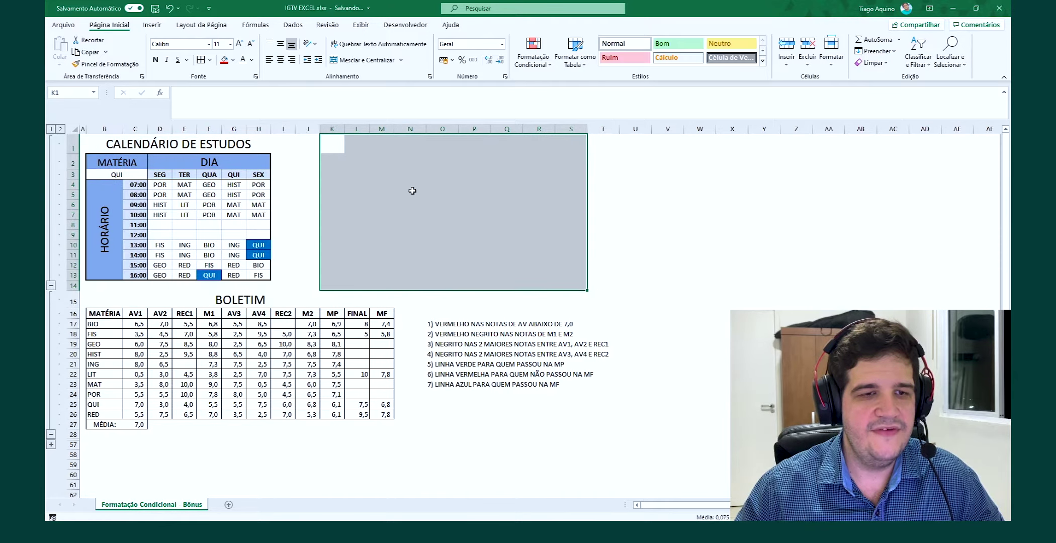
left_click(252, 60)
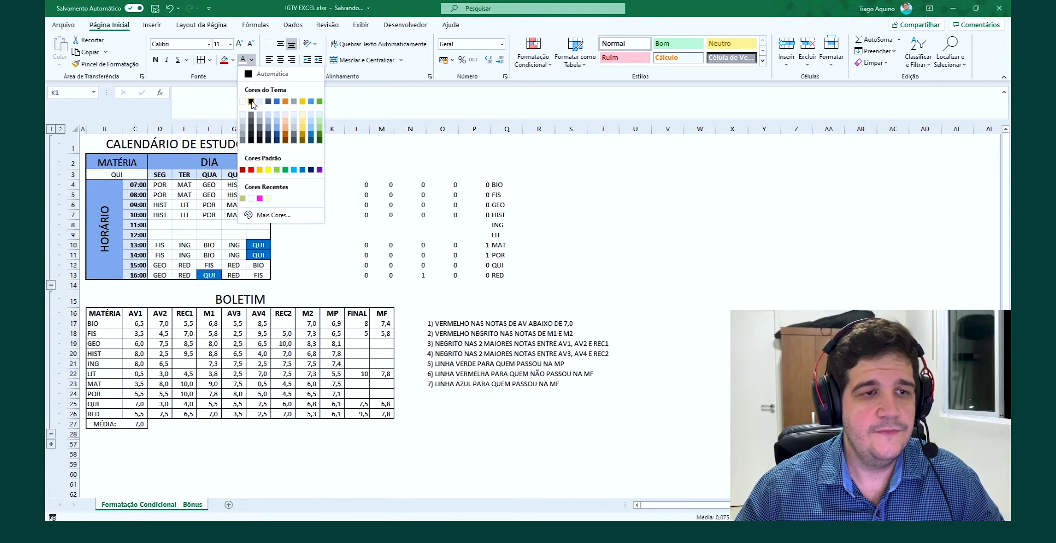
left_click(255, 103)
left_click(570, 216)
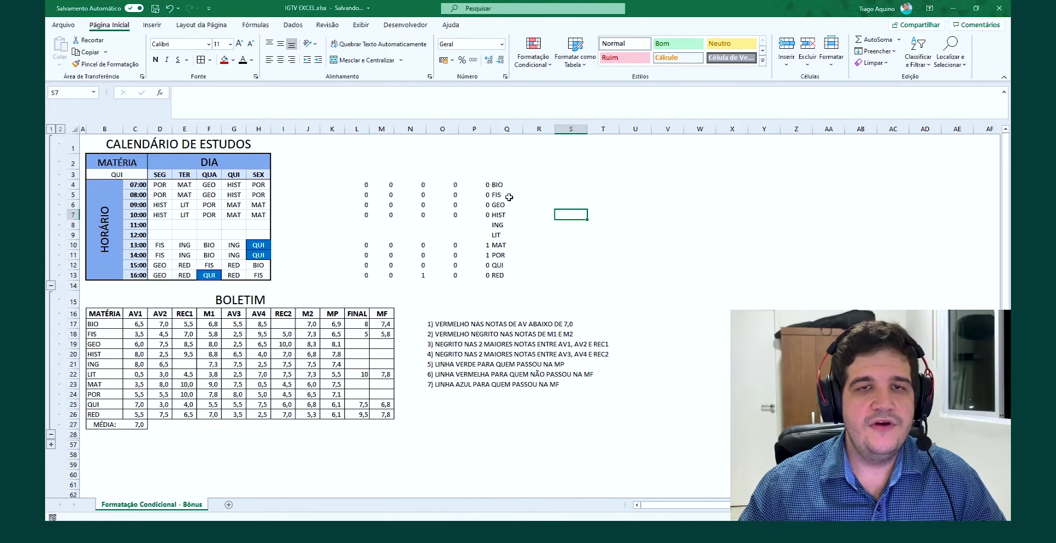
Step: Examine the subject list in Q4:Q13 and the MATÉRIA dropdown options in the study calendar
left_click_drag(502, 185, 506, 276)
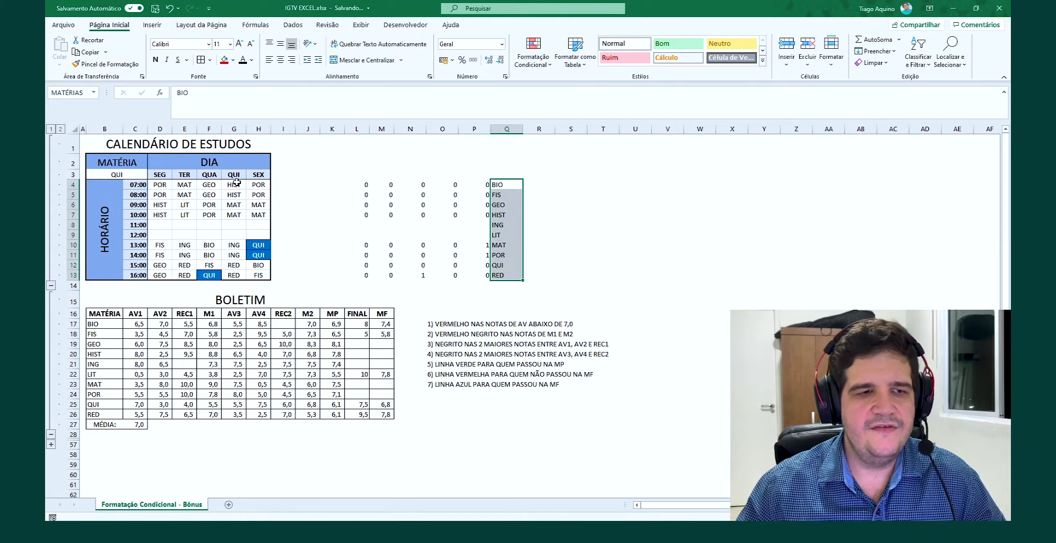
left_click(137, 175)
left_click(152, 176)
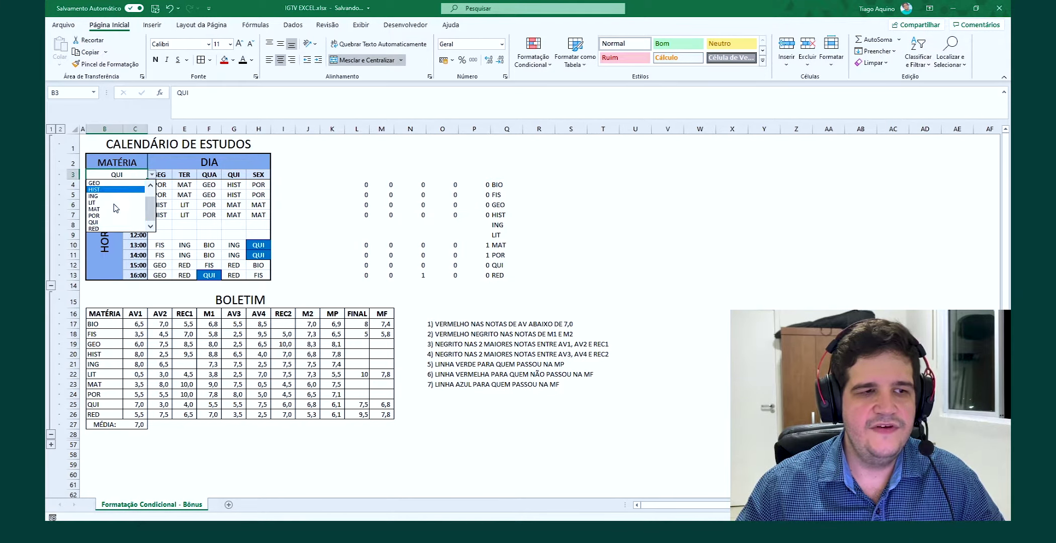
left_click(476, 180)
Step: Examine how the helper formulas starting at L4 correspond to the calendar cells D4:H13, leaving the existing data in place
left_click_drag(494, 183, 369, 187)
left_click(423, 215)
left_click(365, 185)
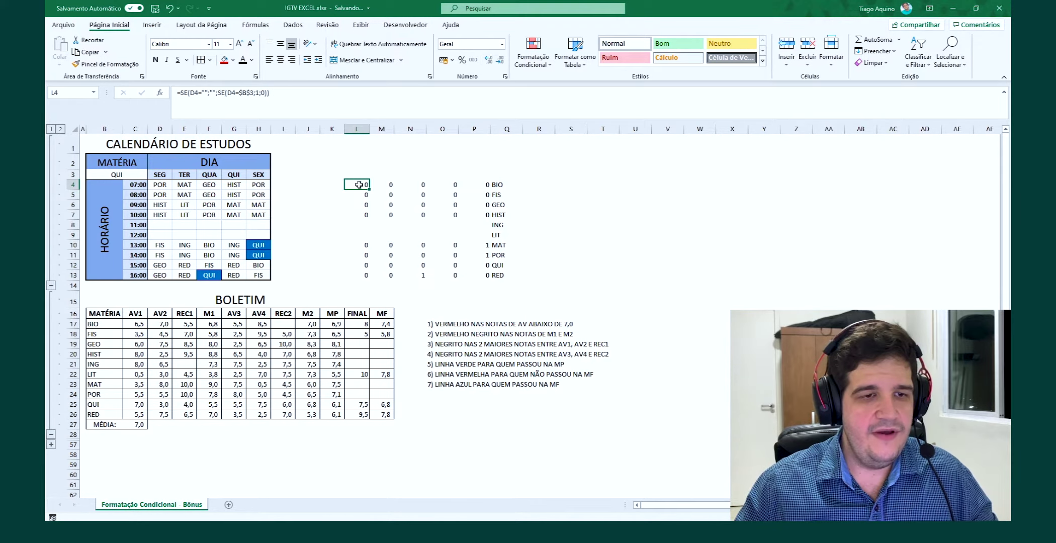
left_click(159, 186)
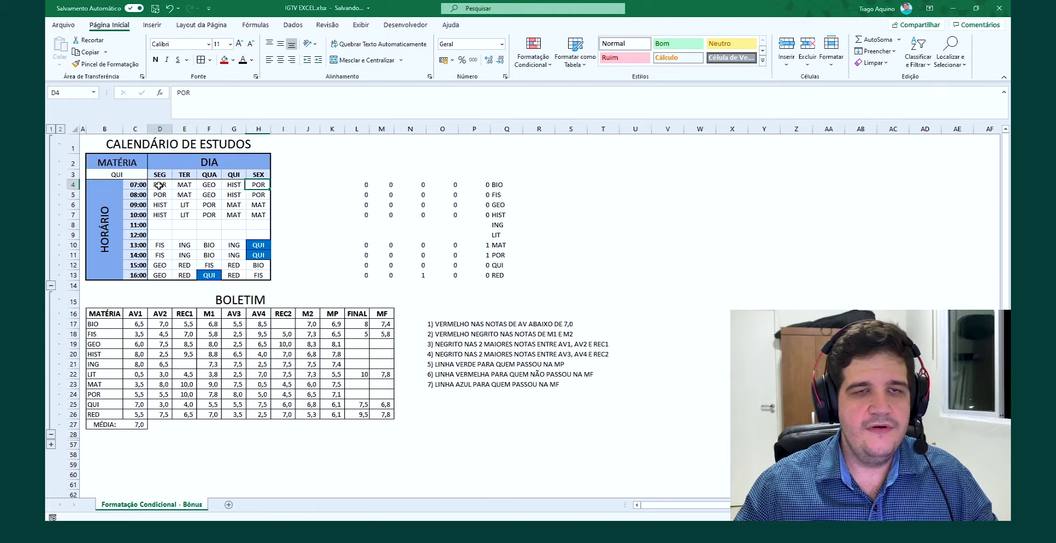
left_click(383, 186)
left_click(184, 185)
left_click_drag(160, 184, 262, 275)
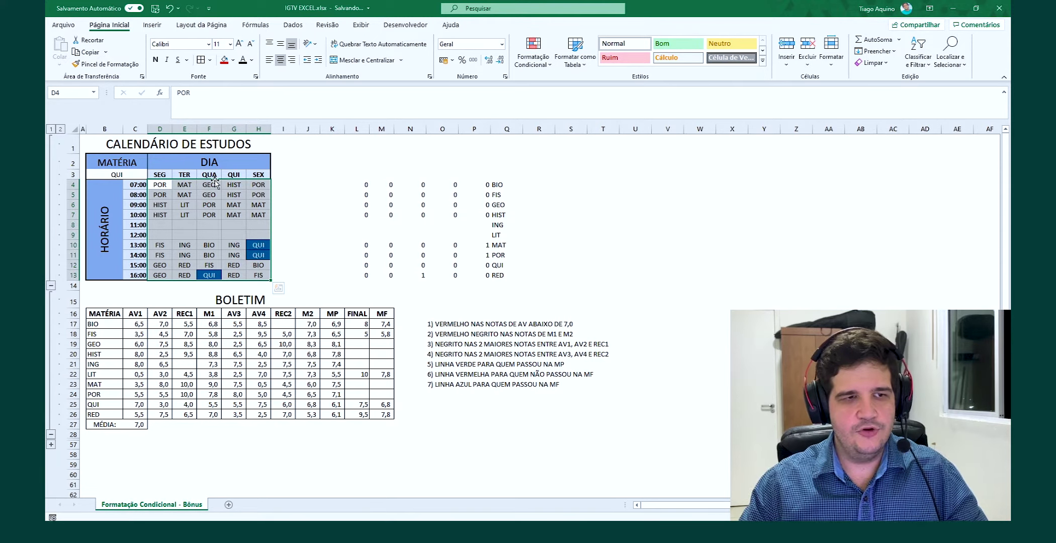
left_click_drag(221, 181, 407, 188)
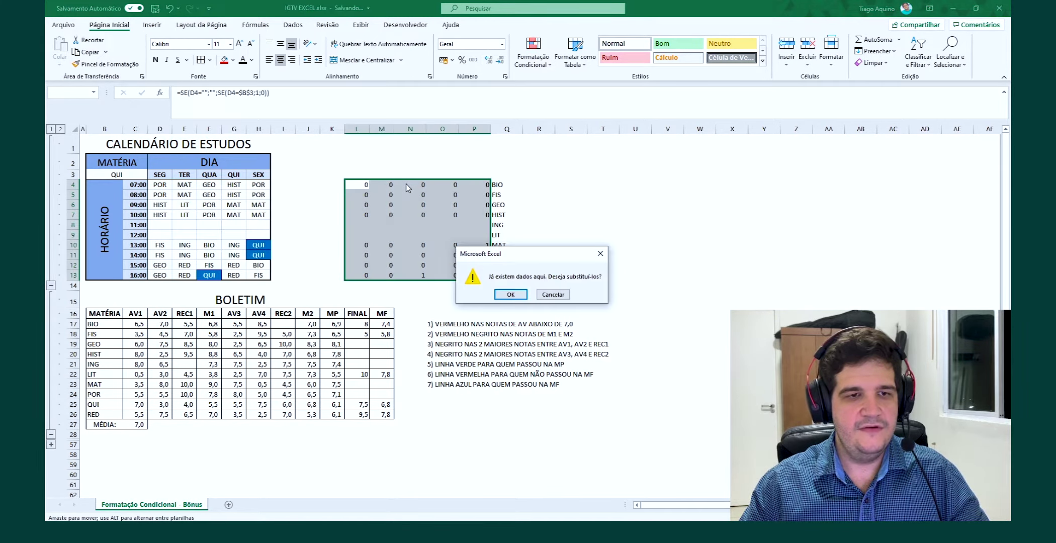
left_click(554, 295)
Step: Compare helper cells N13, P10 and P11 with the highlighted QUI cells, and review the ranges D4:H13 and L4:P13
left_click(421, 278)
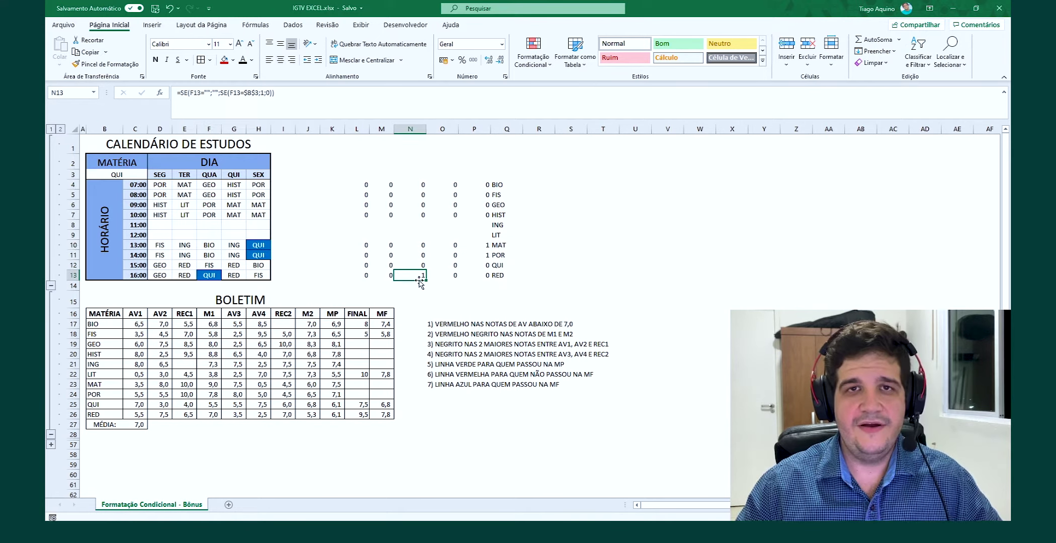
left_click(208, 275)
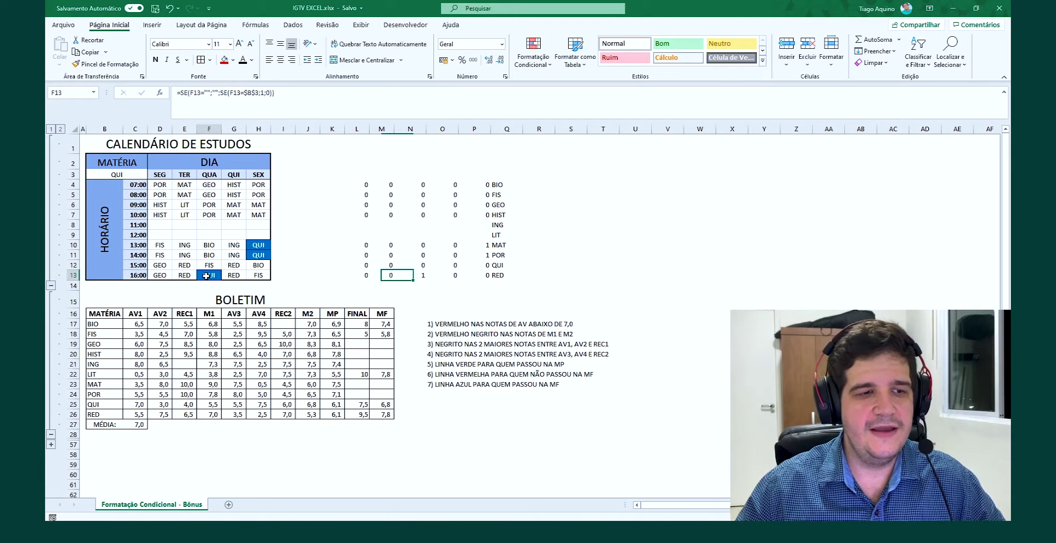
left_click(254, 255)
left_click(256, 245)
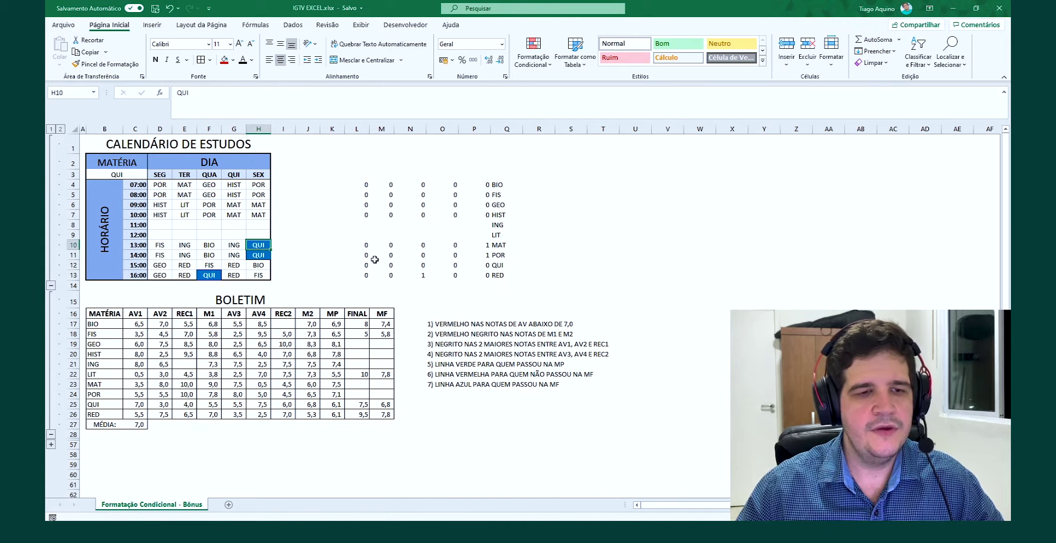
left_click(423, 275)
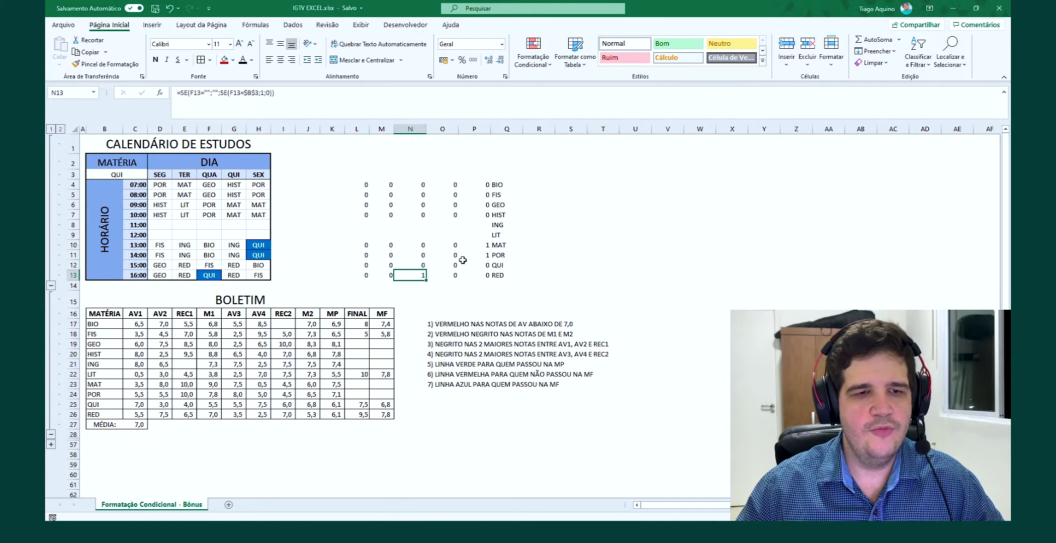
left_click(481, 255)
left_click(481, 244)
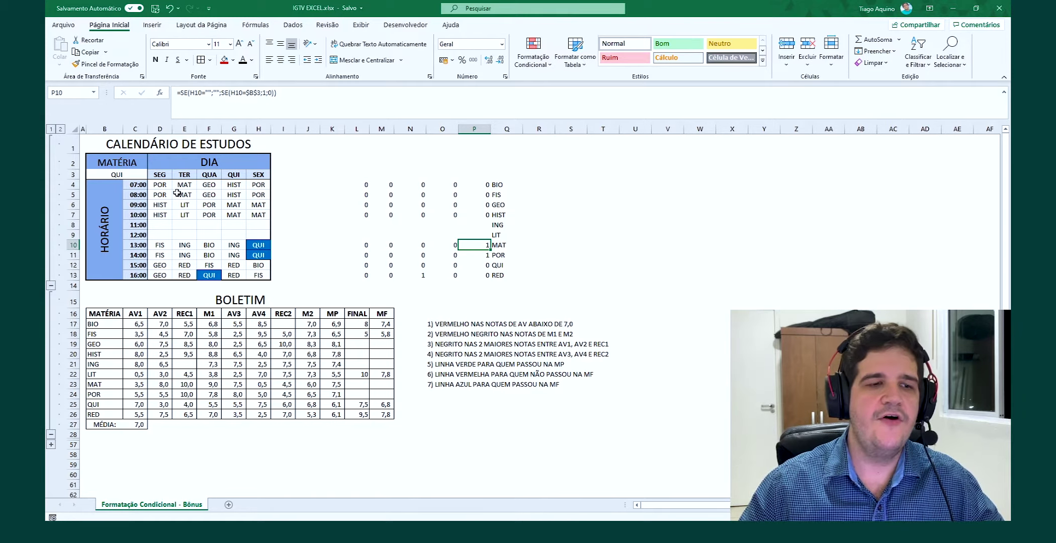
left_click(162, 185)
left_click_drag(172, 194, 259, 276)
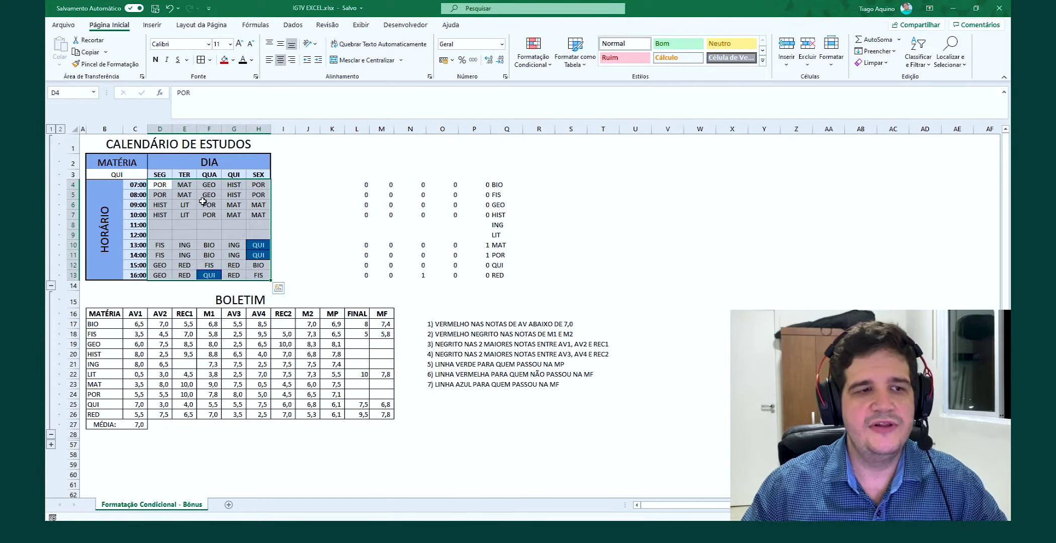
left_click(256, 246)
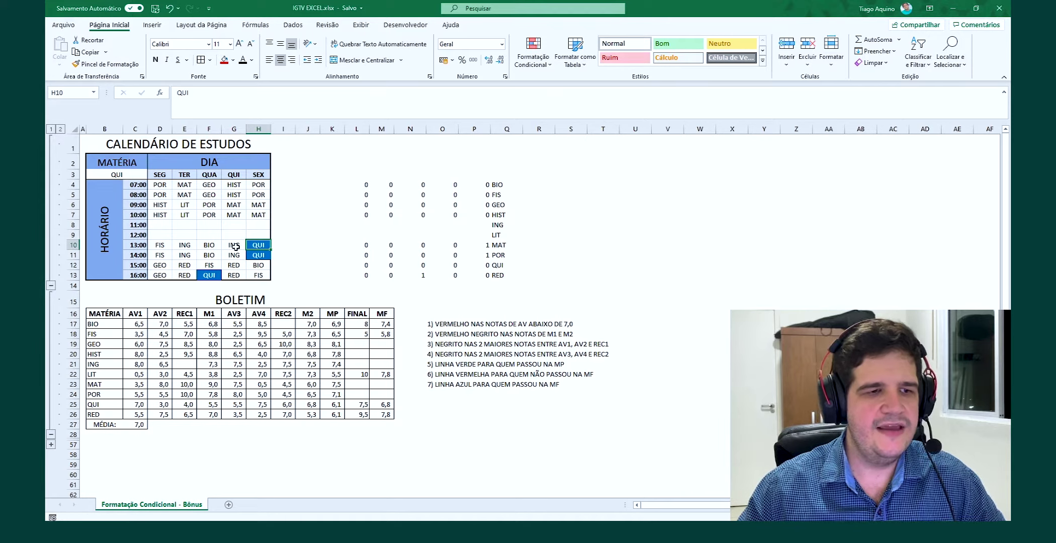
left_click(317, 246)
left_click_drag(363, 184, 491, 279)
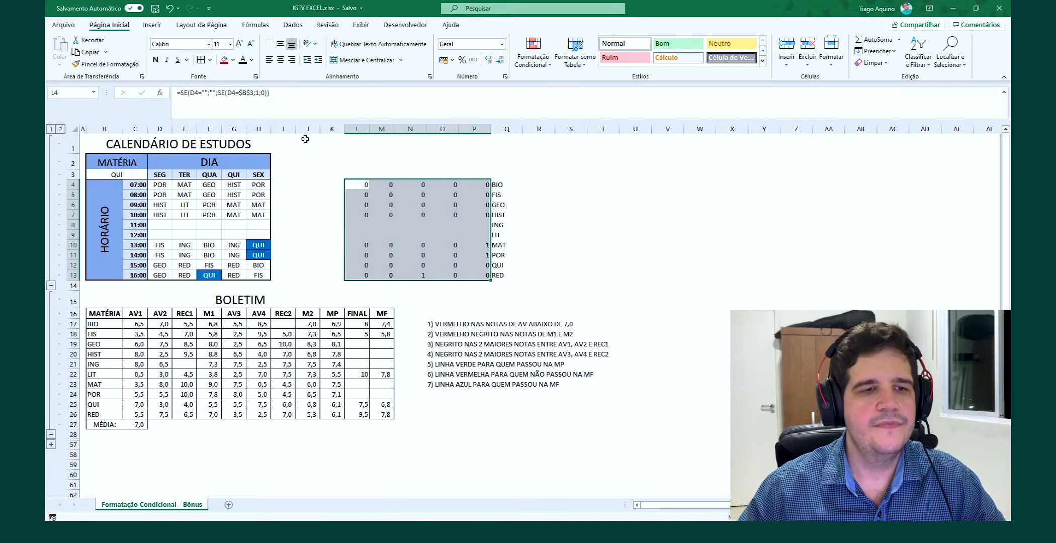
Step: Collapse the study calendar's row group to return to the BOLETIM table
left_click(50, 283)
left_click(184, 218)
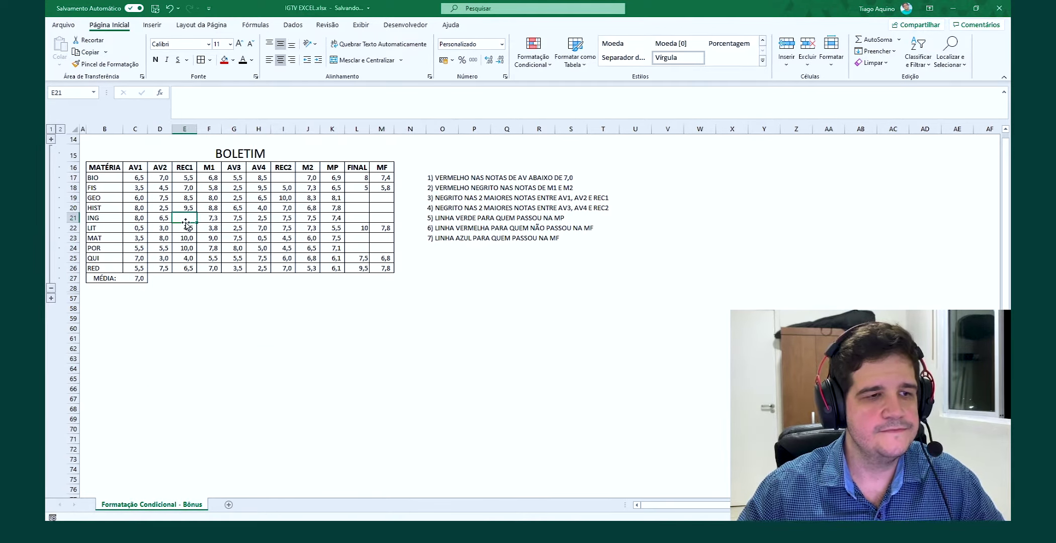
Step: Apply a less-than conditional formatting rule to the AV1 grades in C17:C26, showing values below 7 with Texto Vermelho
left_click(431, 179)
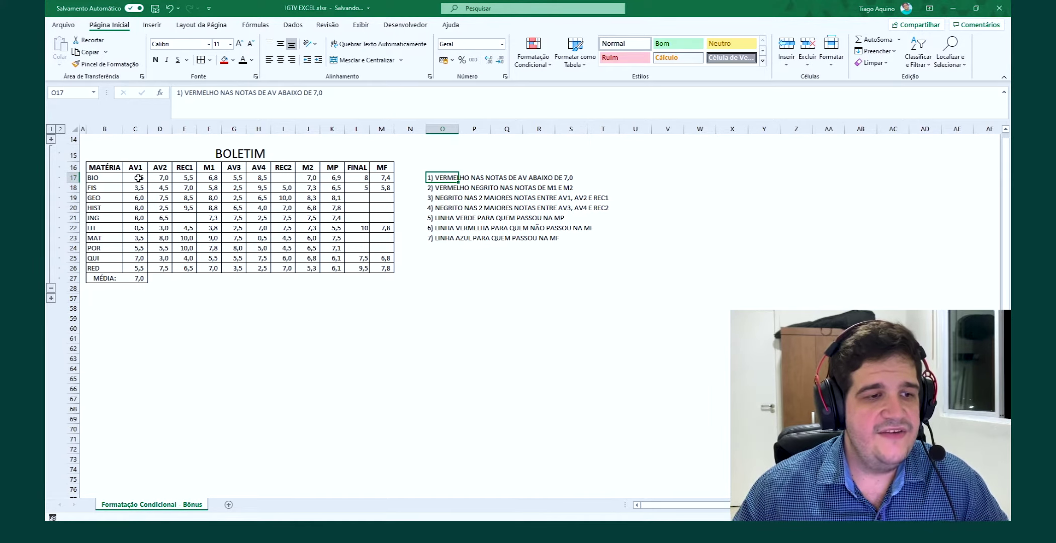
left_click_drag(140, 179, 139, 269)
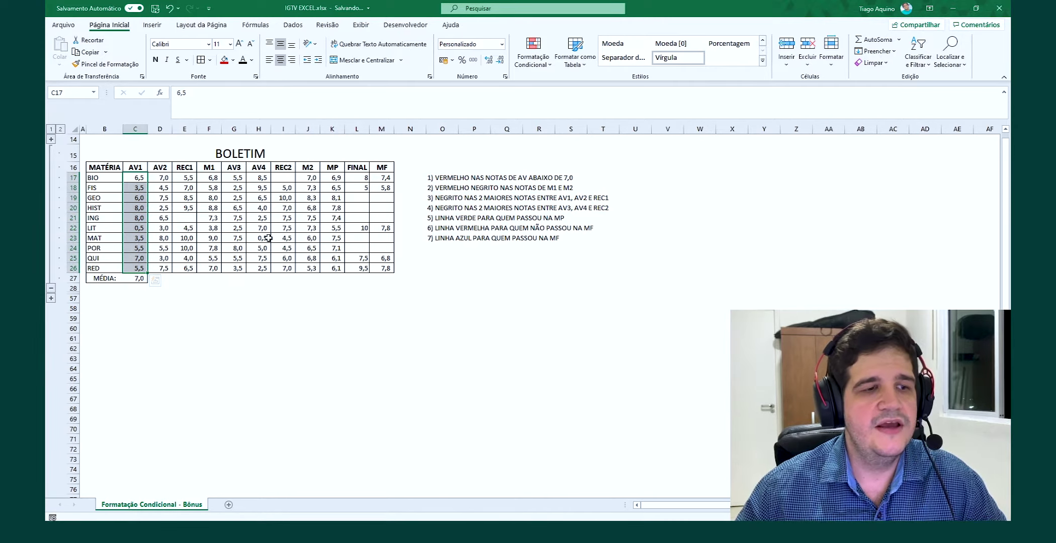
left_click(549, 66)
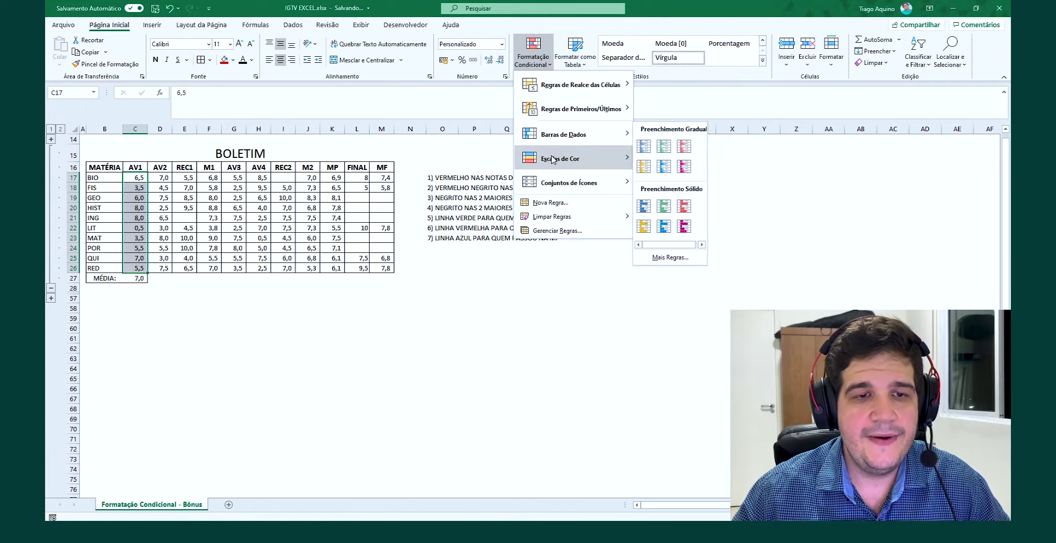
mouse_move(552, 183)
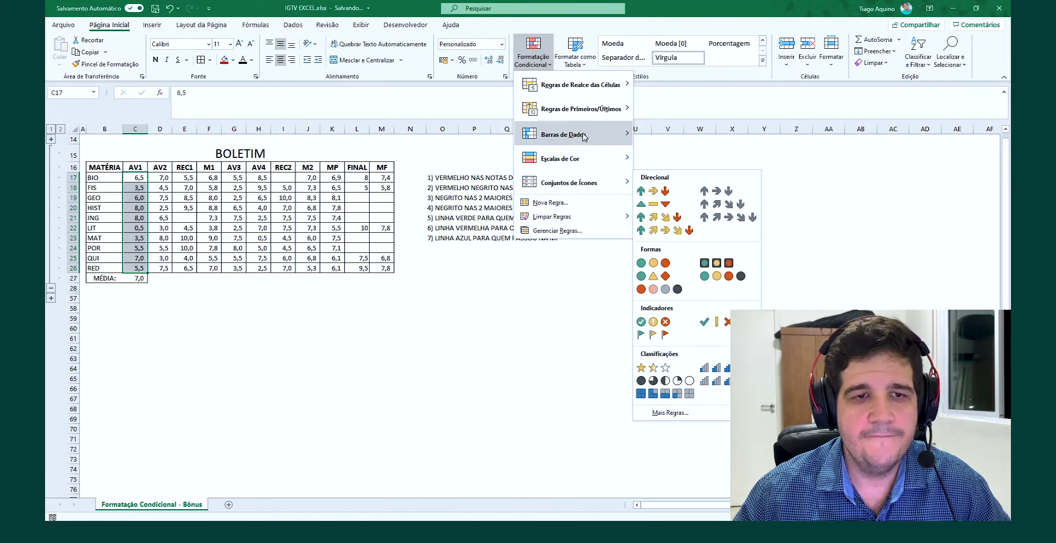
mouse_move(596, 96)
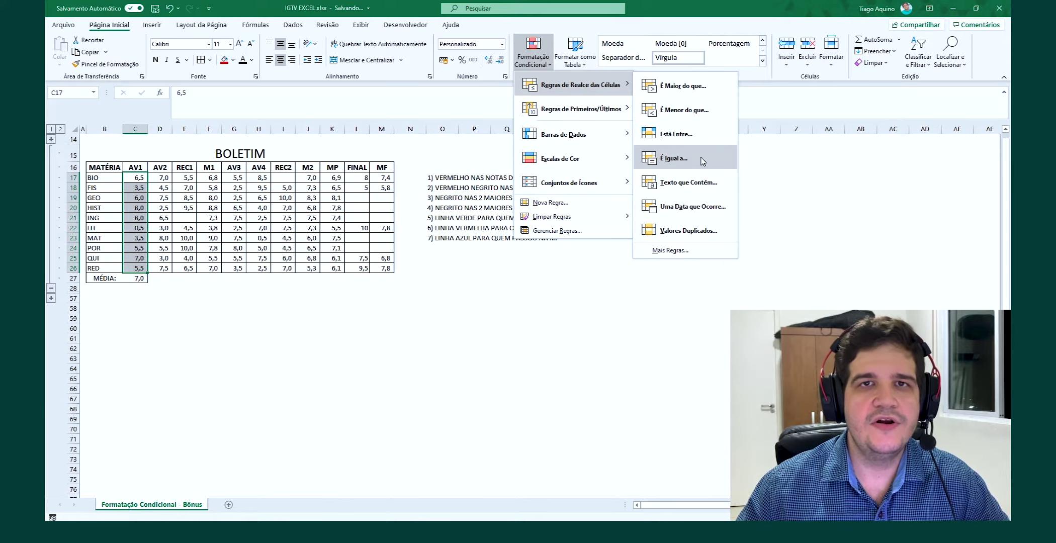
left_click(688, 112)
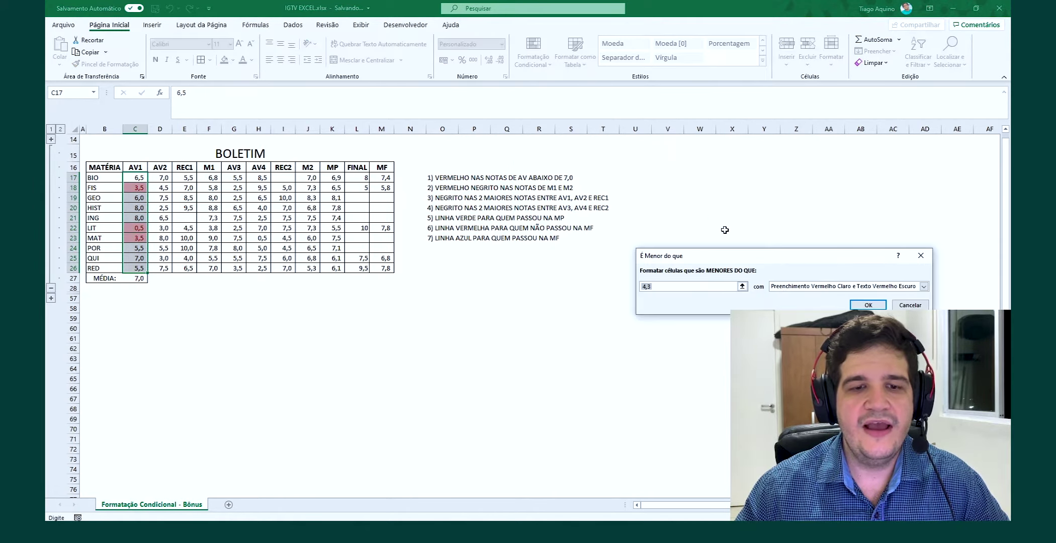
left_click_drag(753, 253, 688, 192)
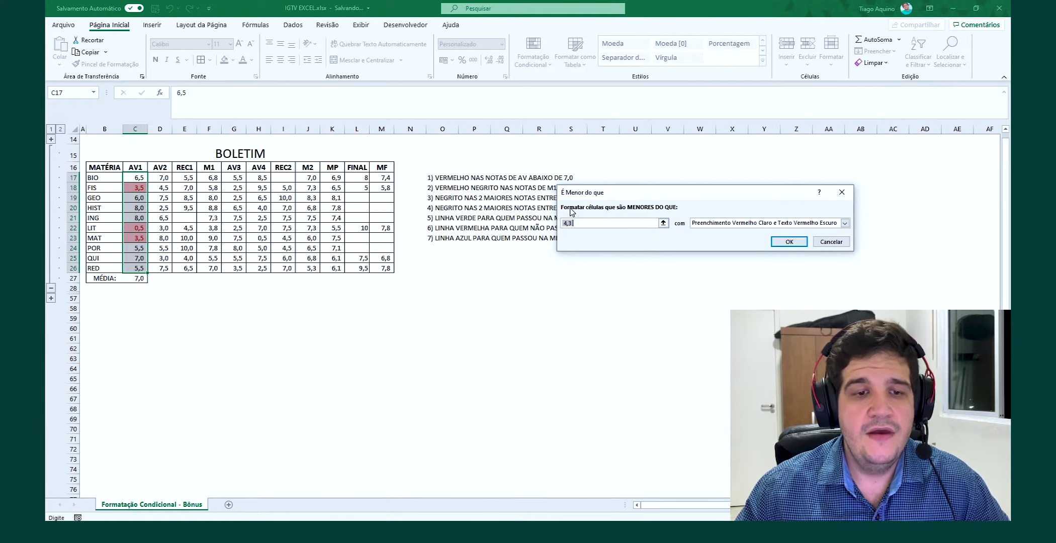
left_click(585, 224)
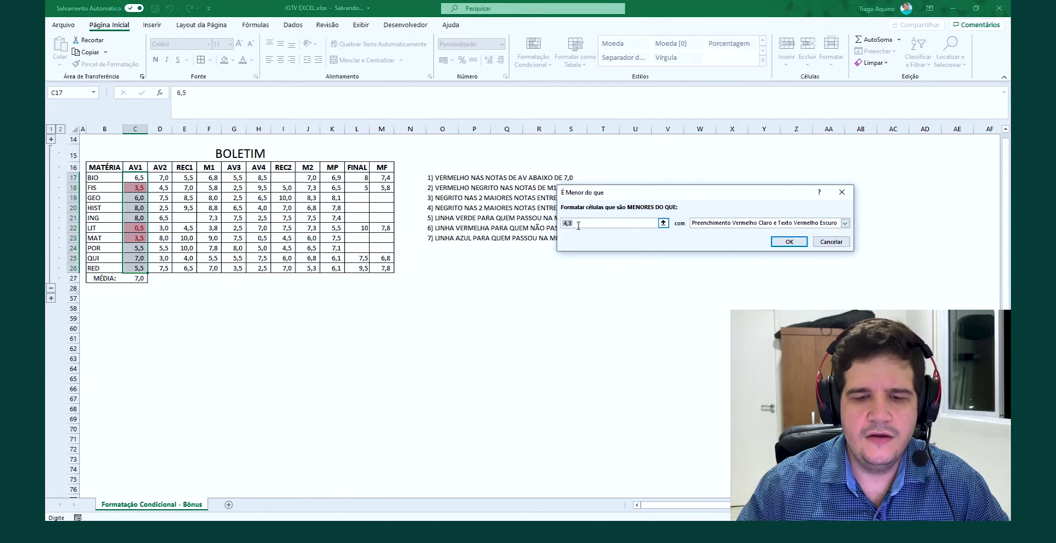
type("7")
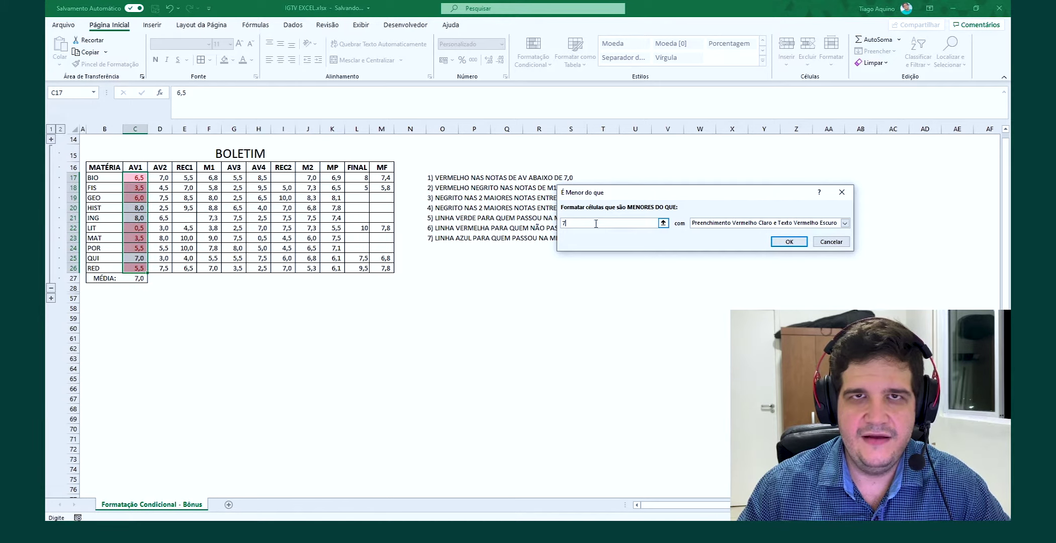
left_click(761, 223)
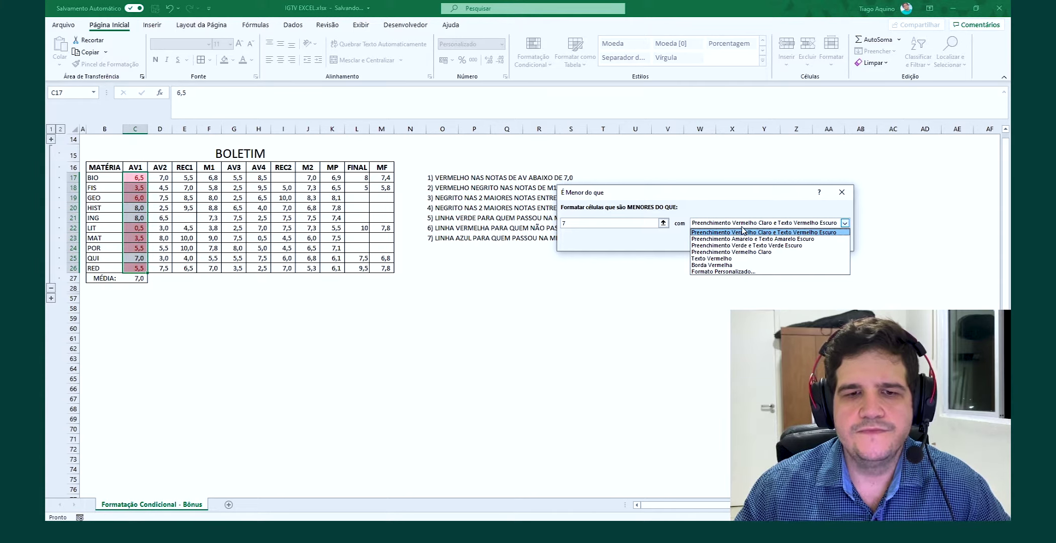
left_click(712, 259)
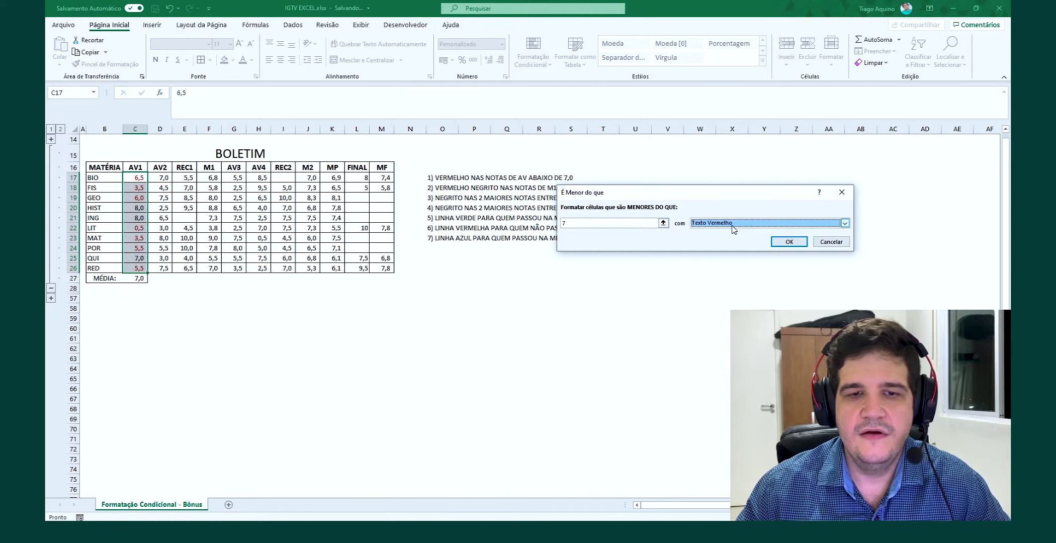
left_click(788, 241)
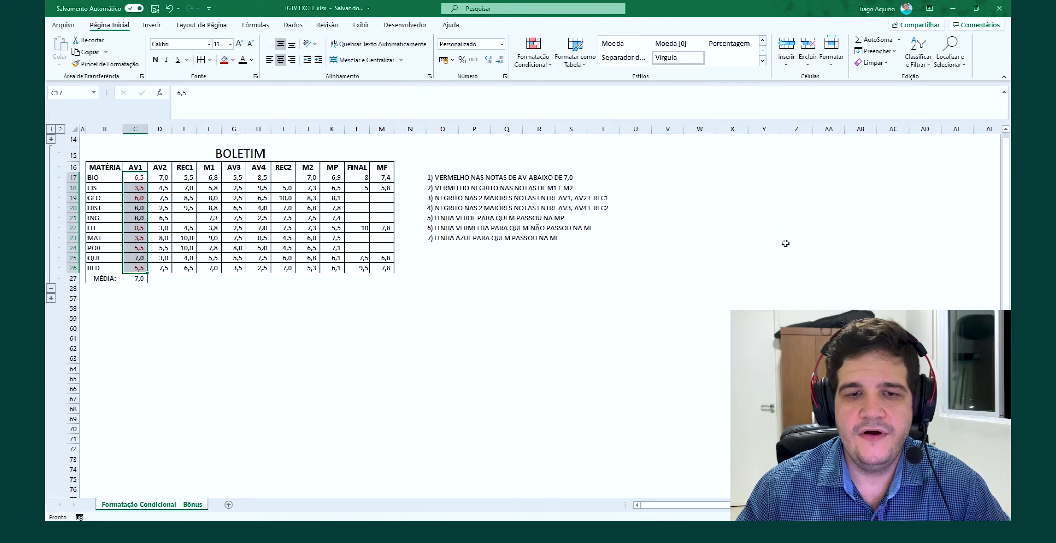
left_click(668, 268)
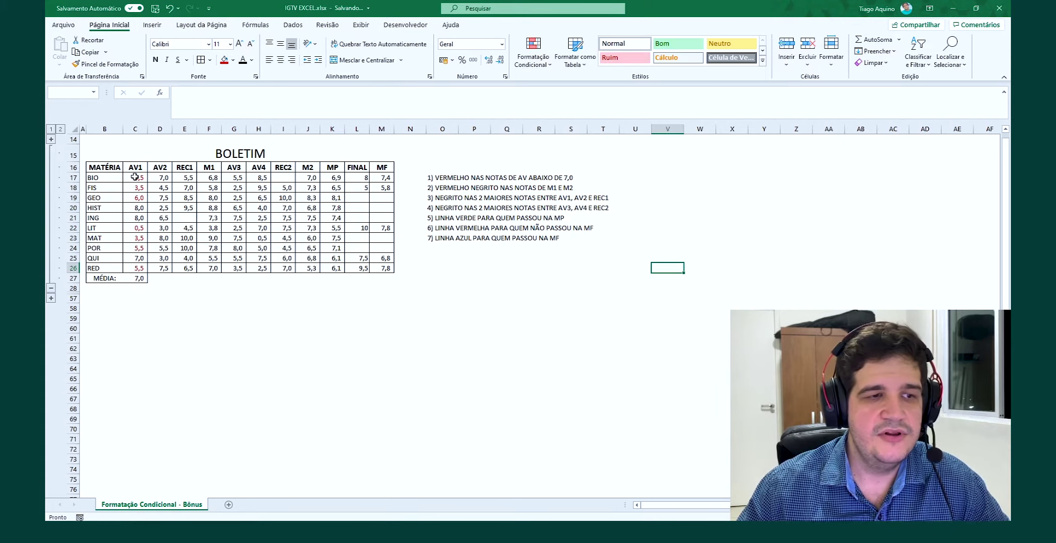
Step: Review the conditional formatting on the AV1 grades in C17:C26 and compare it with the other grade columns
left_click_drag(135, 177, 134, 268)
left_click(477, 302)
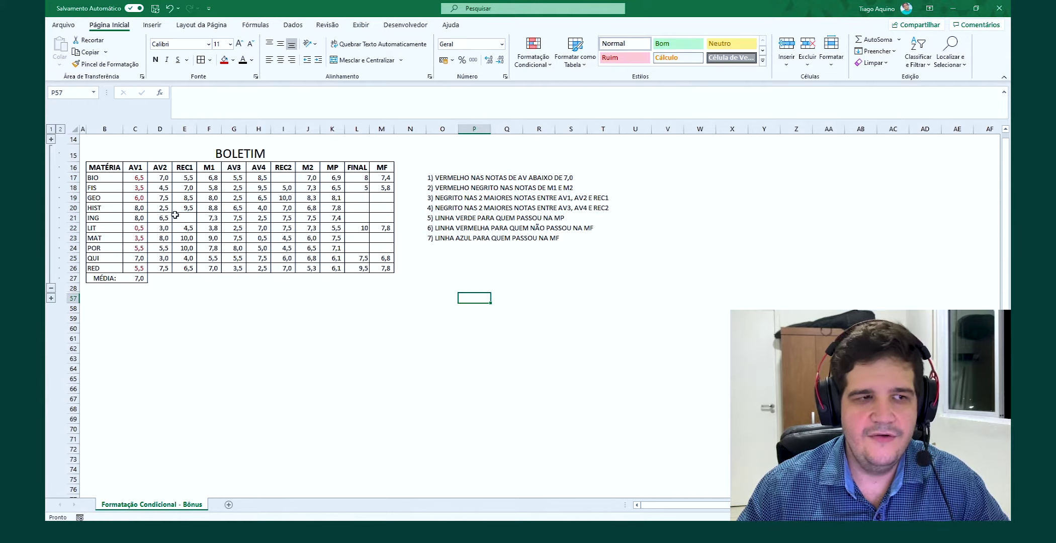
left_click_drag(135, 178, 143, 269)
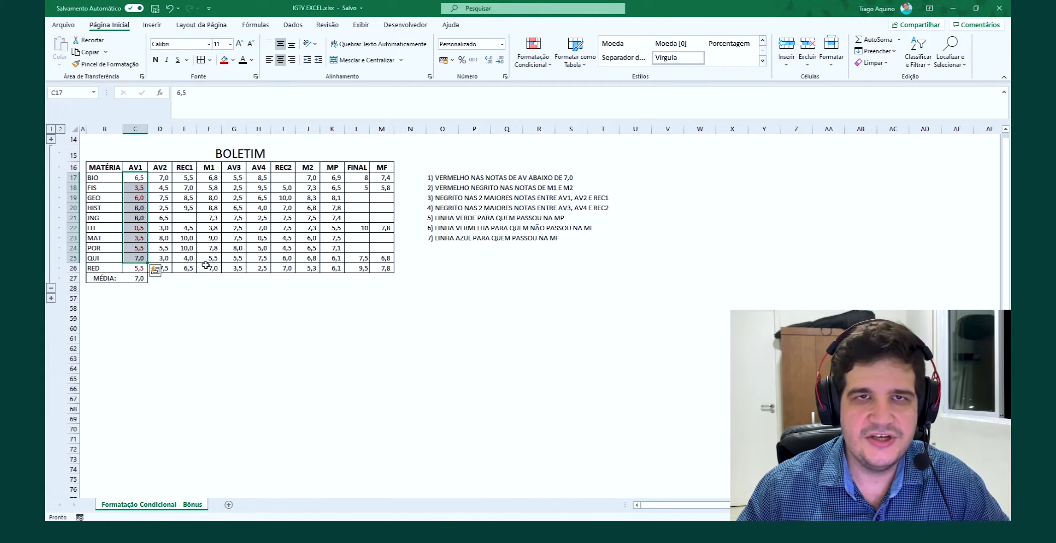
left_click(186, 198)
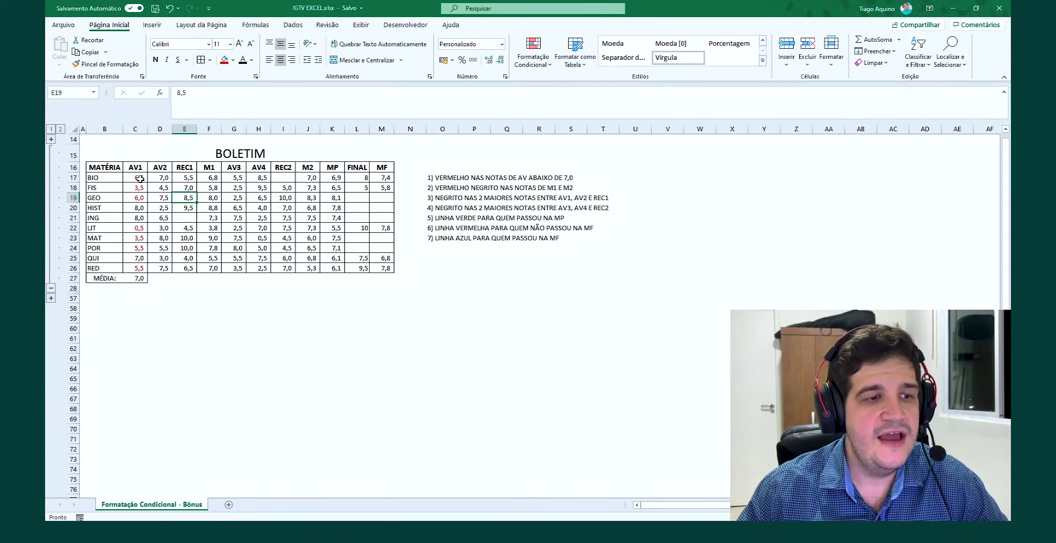
left_click_drag(139, 178, 141, 268)
left_click(233, 255)
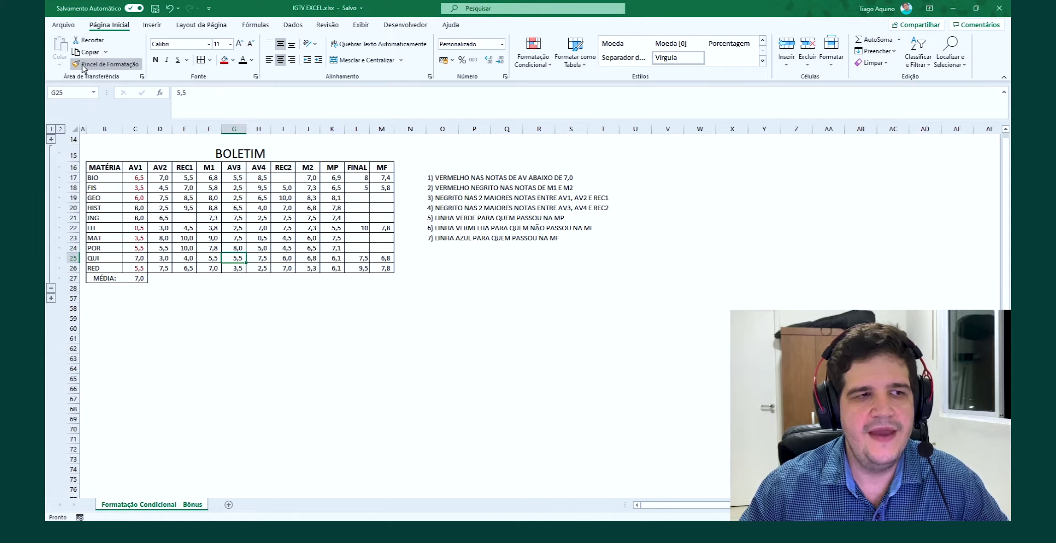
left_click(328, 328)
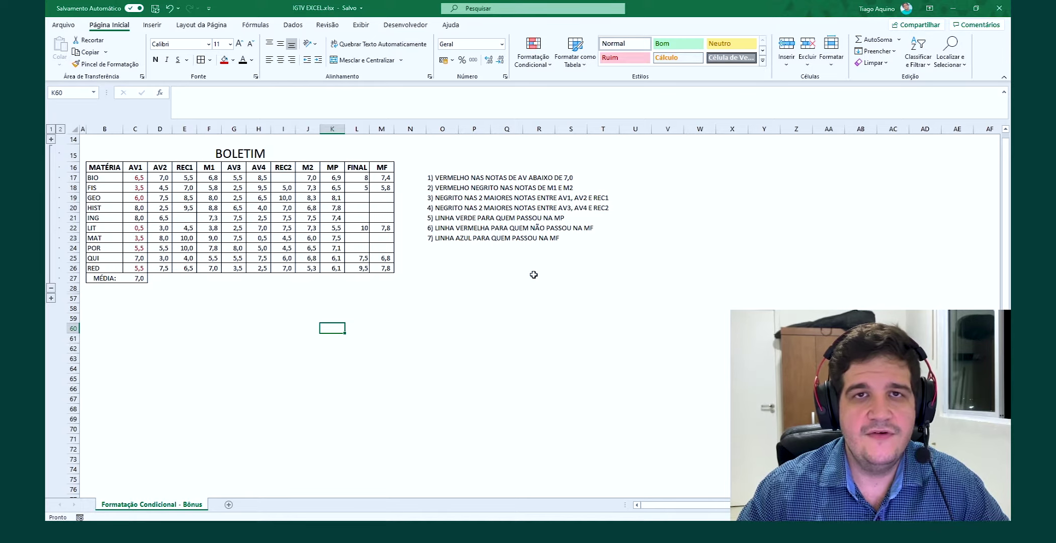
Step: Enter 1 in the empty cell O27 as a test value for copying formatting
left_click(474, 275)
left_click(438, 276)
type("1")
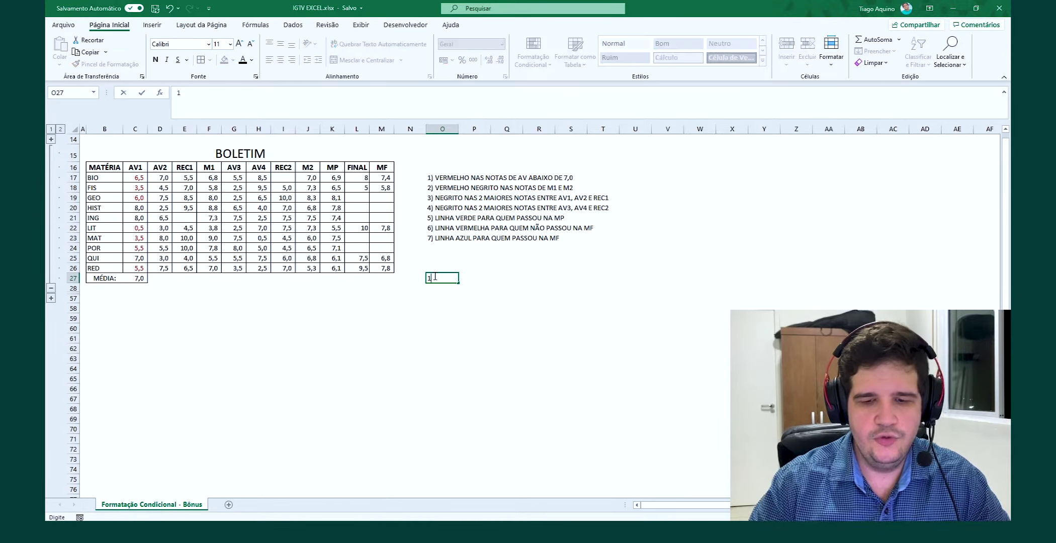
left_click(474, 337)
left_click(443, 278)
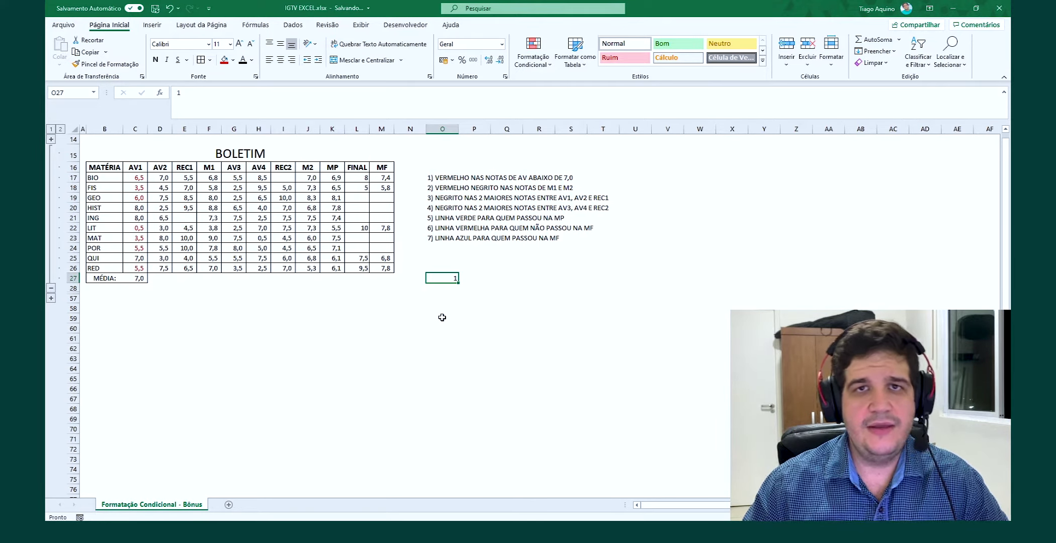
left_click(584, 318)
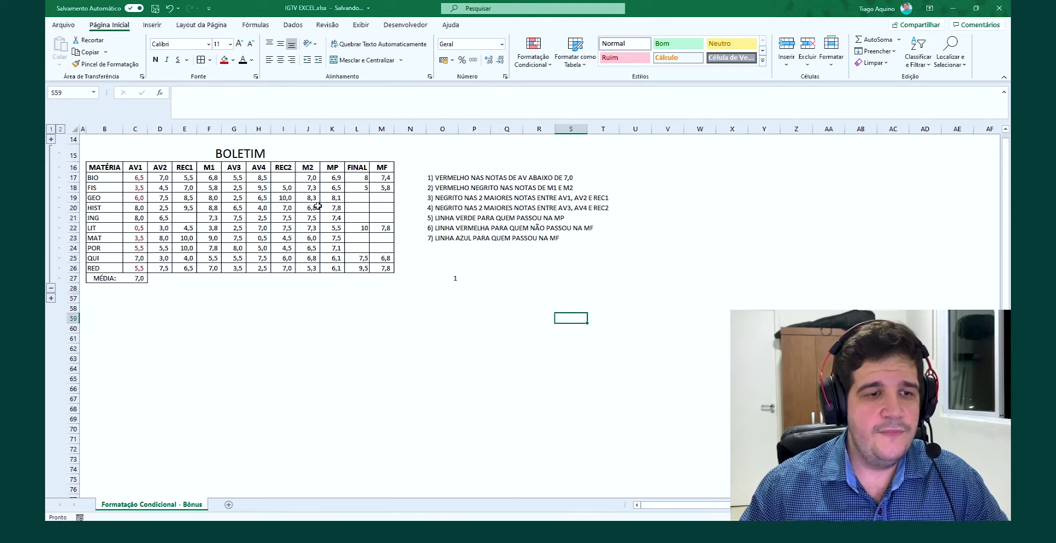
Step: Copy the formatting of REC2 cell I19 to O27 with Format Painter, and undo both that formatting and the test entry
left_click(288, 198)
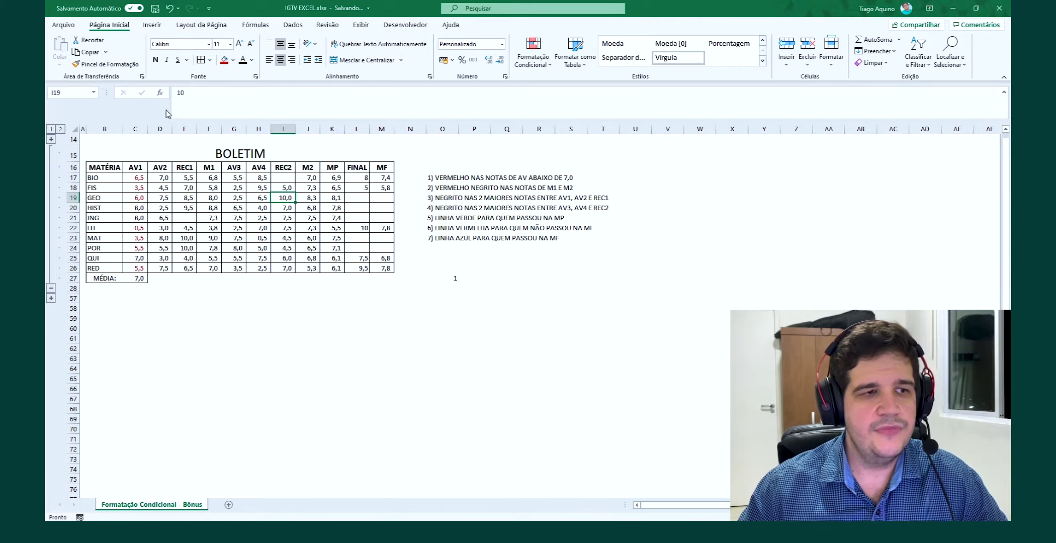
left_click(90, 65)
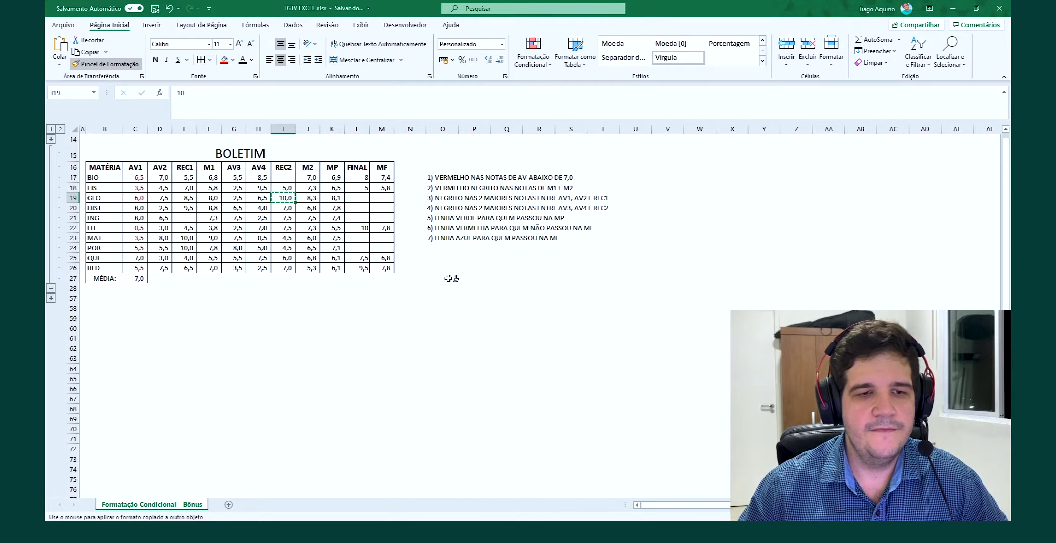
left_click(451, 280)
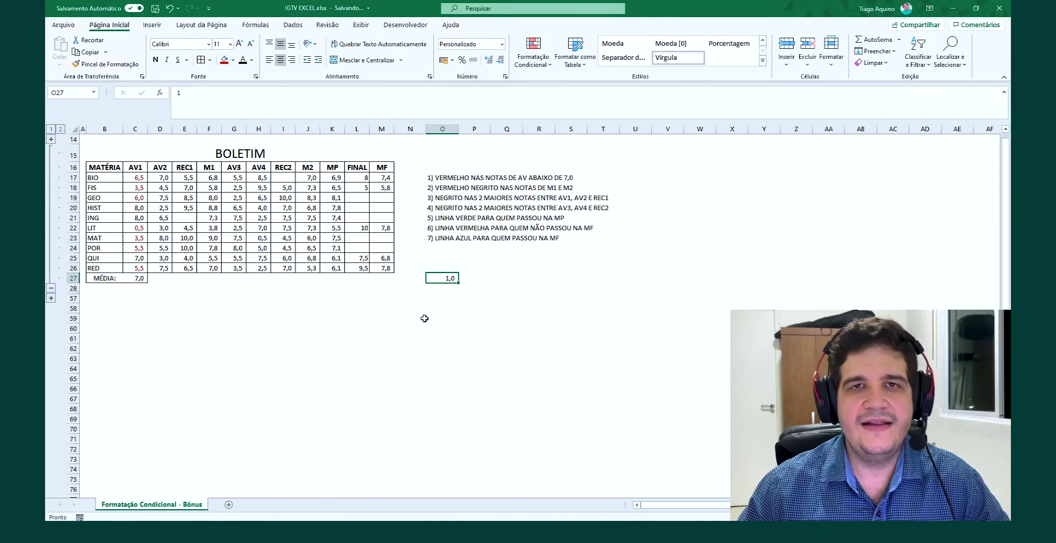
left_click(517, 287)
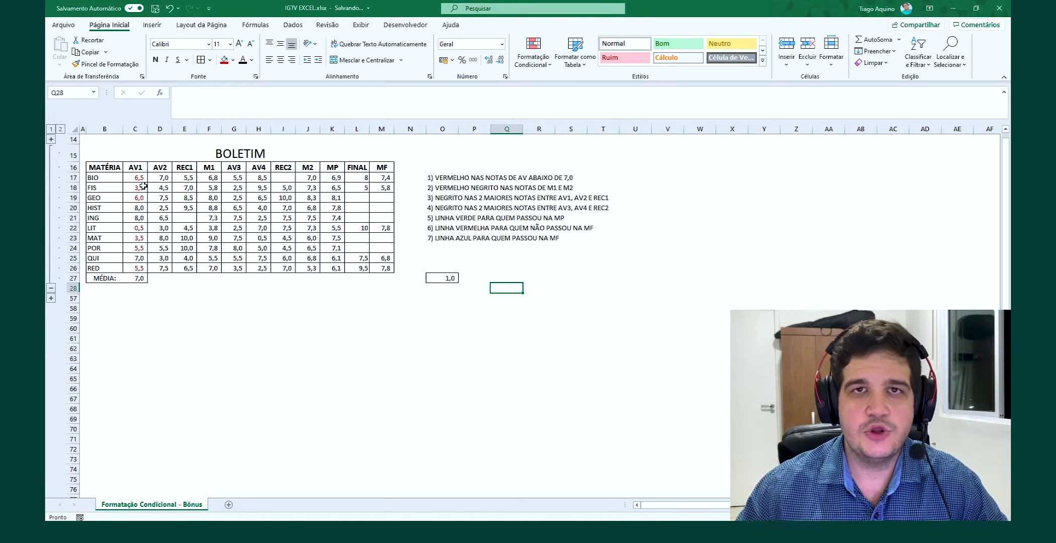
key("ctrl+z")
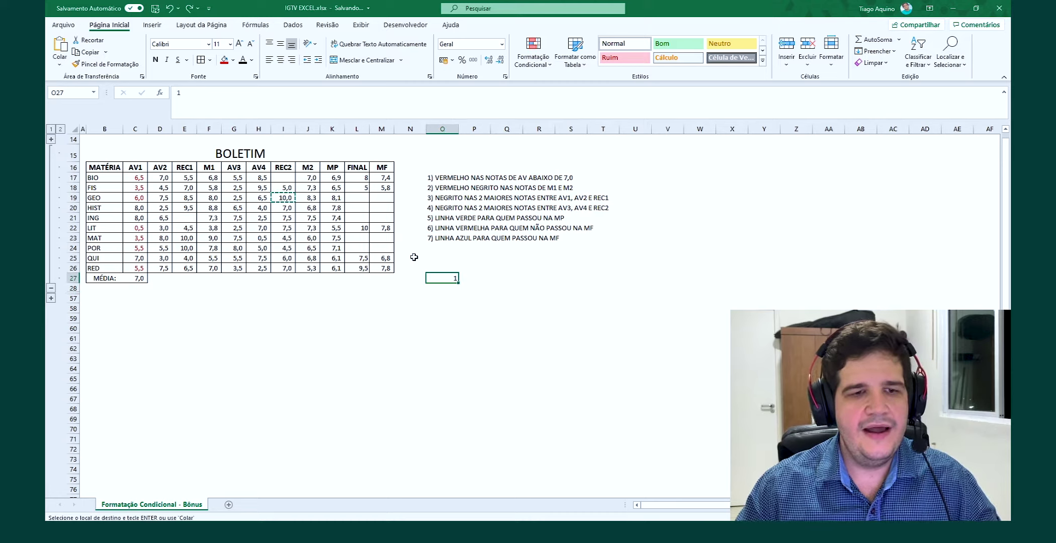
left_click(500, 298)
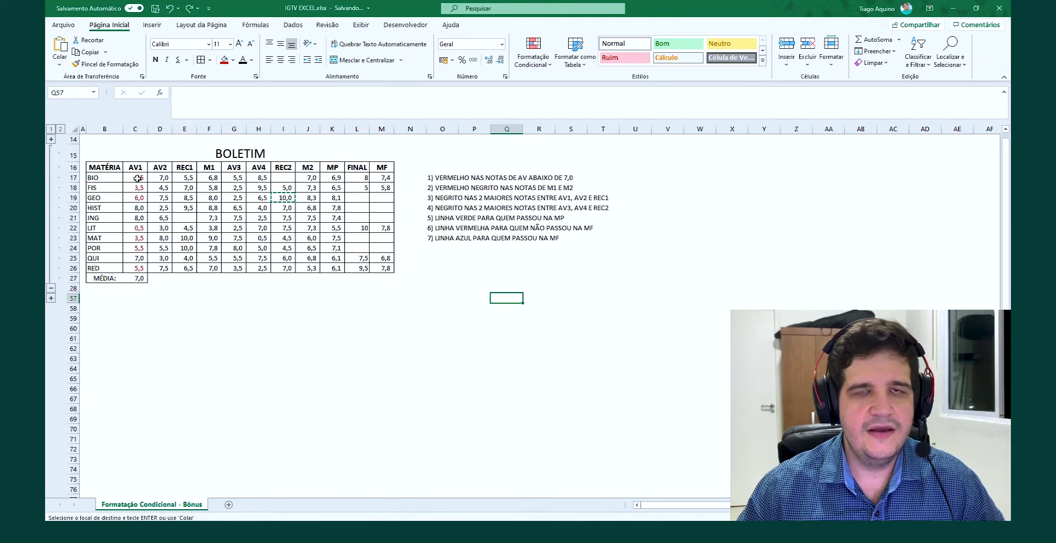
Step: Copy the AV1 formatting from C17:C26 to the AV2 grades in D17:D26 with Format Painter
left_click_drag(136, 177, 136, 266)
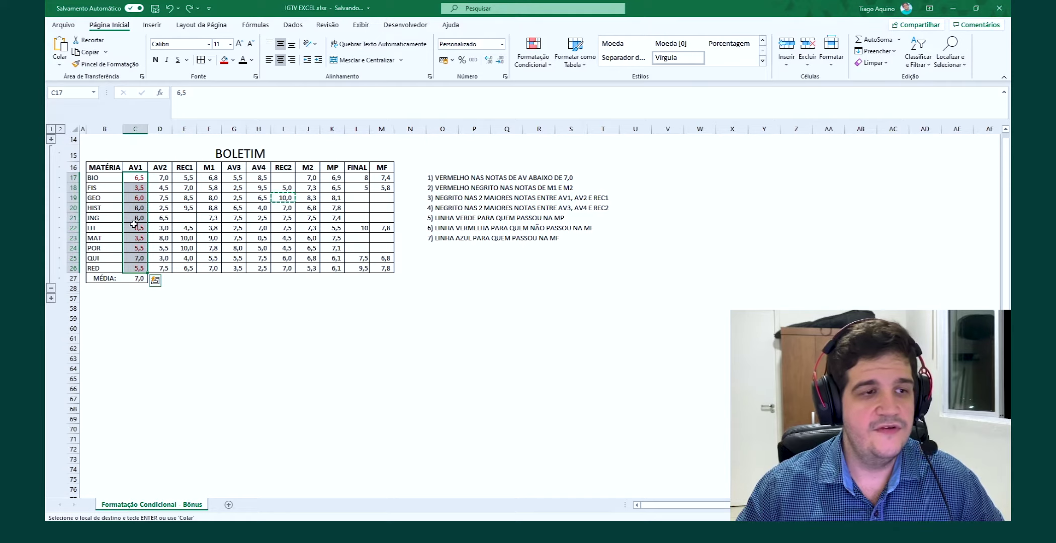
left_click(103, 65)
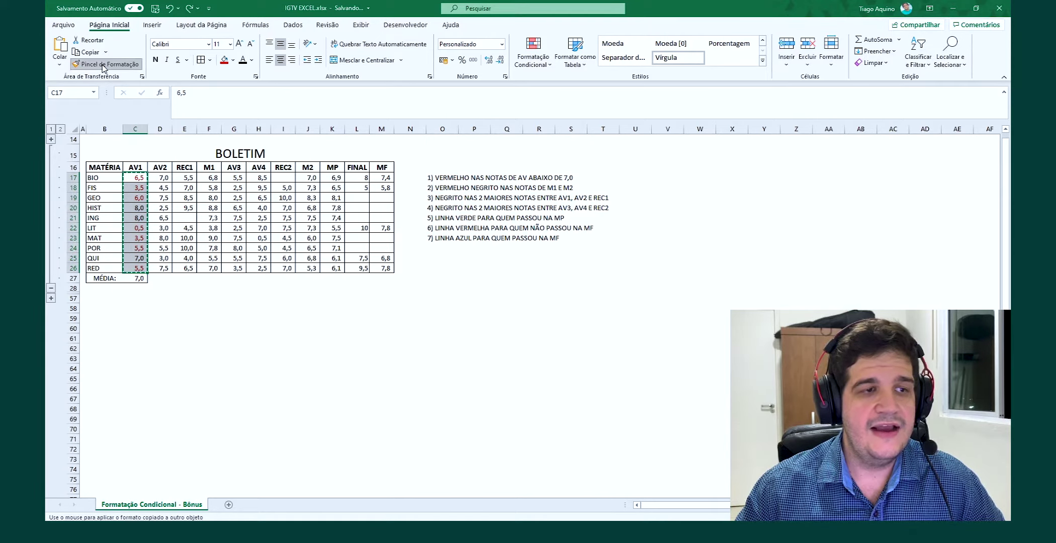
left_click_drag(161, 176, 159, 268)
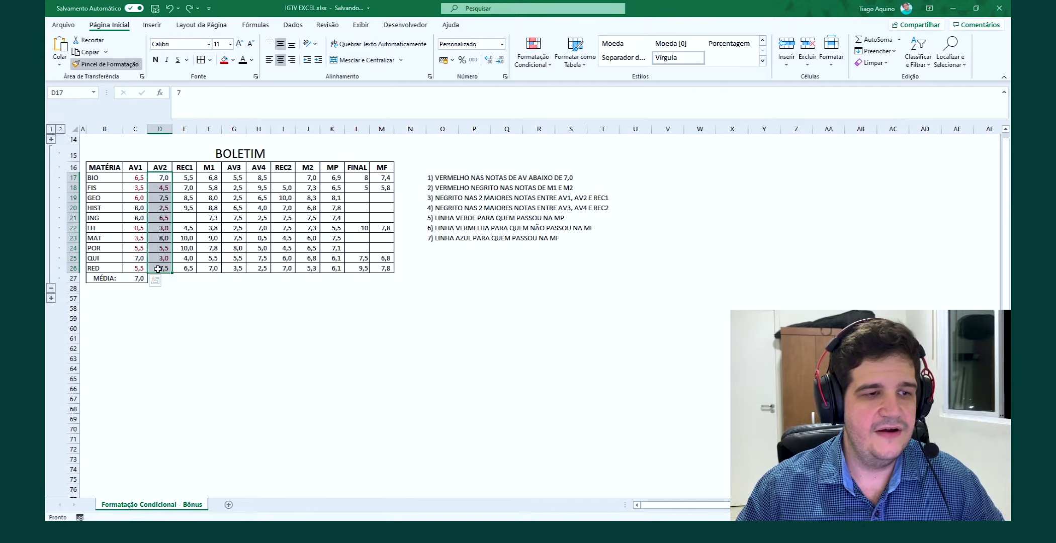
left_click(383, 329)
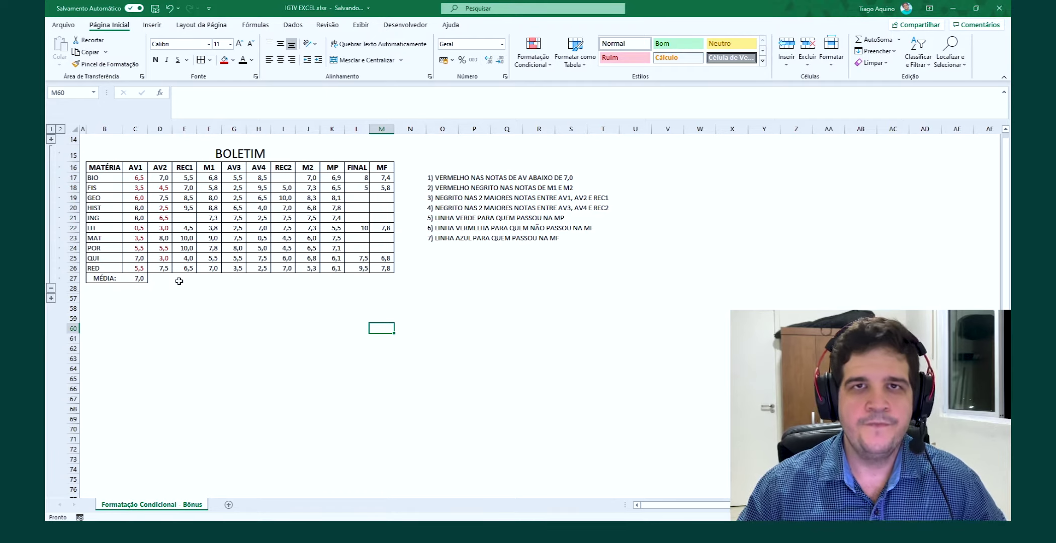
Step: Copy the AV1 formatting from C17:C26 to the AV3 and AV4 grades in G17:H26 with Format Painter
left_click(432, 177)
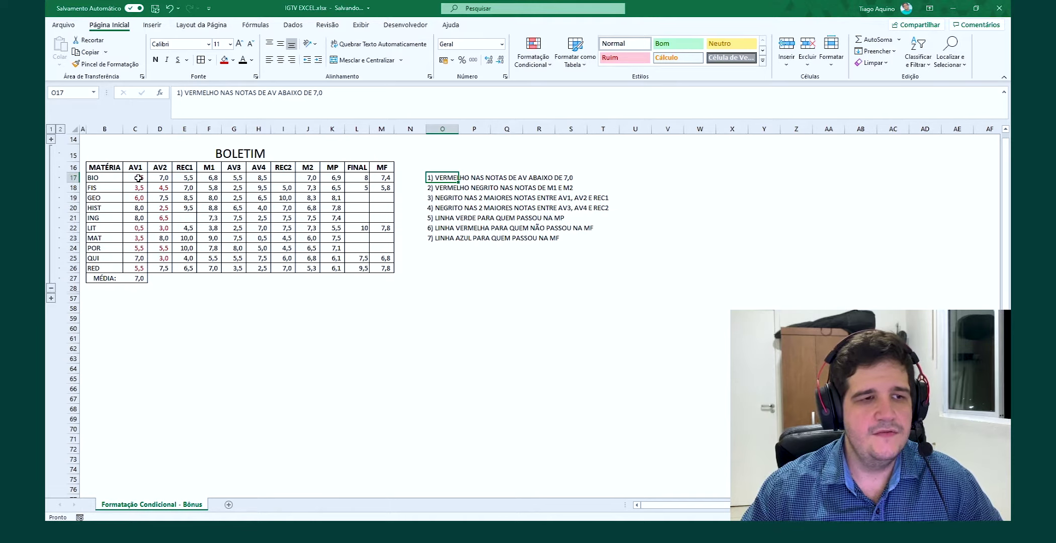
left_click_drag(139, 177, 136, 268)
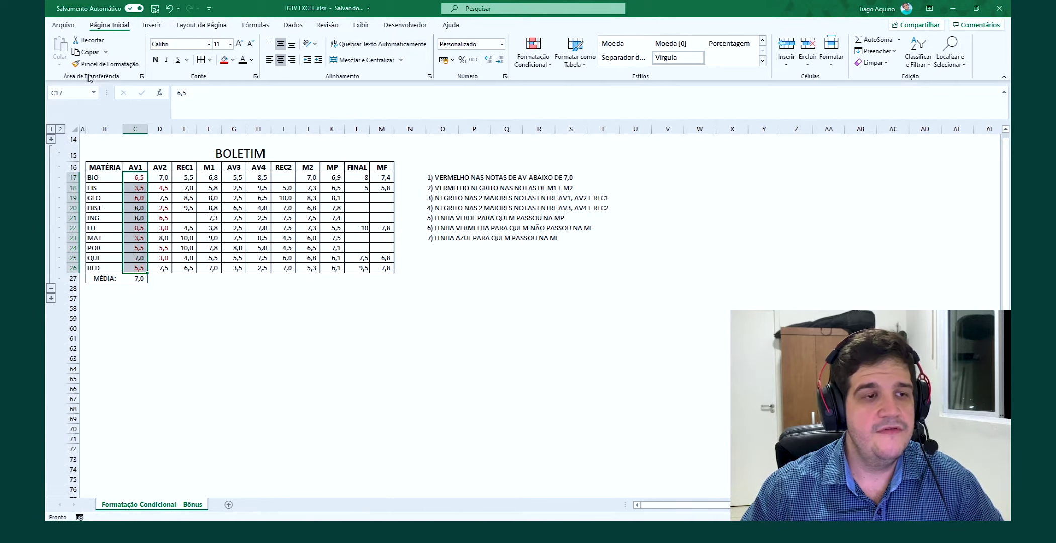
left_click(87, 66)
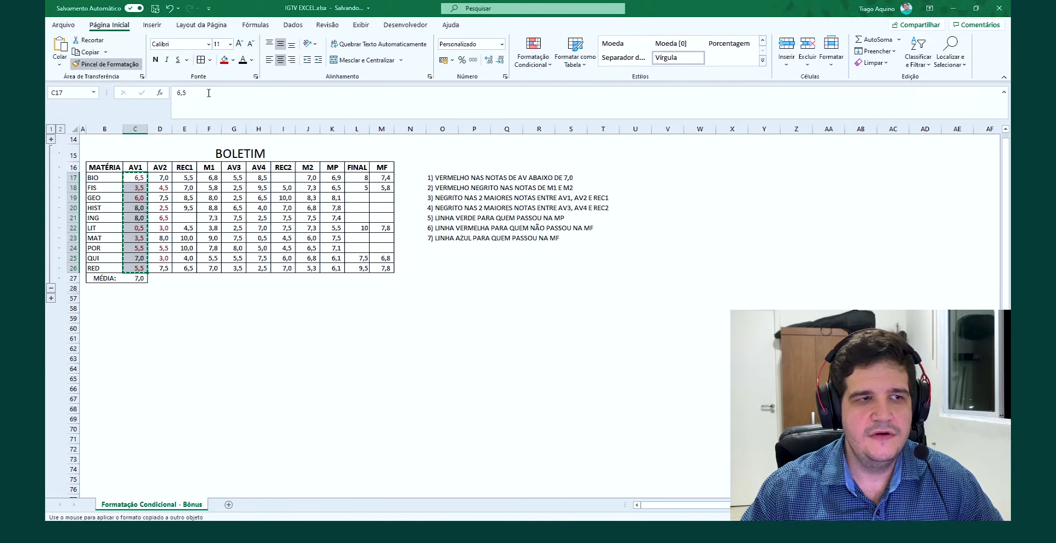
left_click_drag(234, 177, 255, 267)
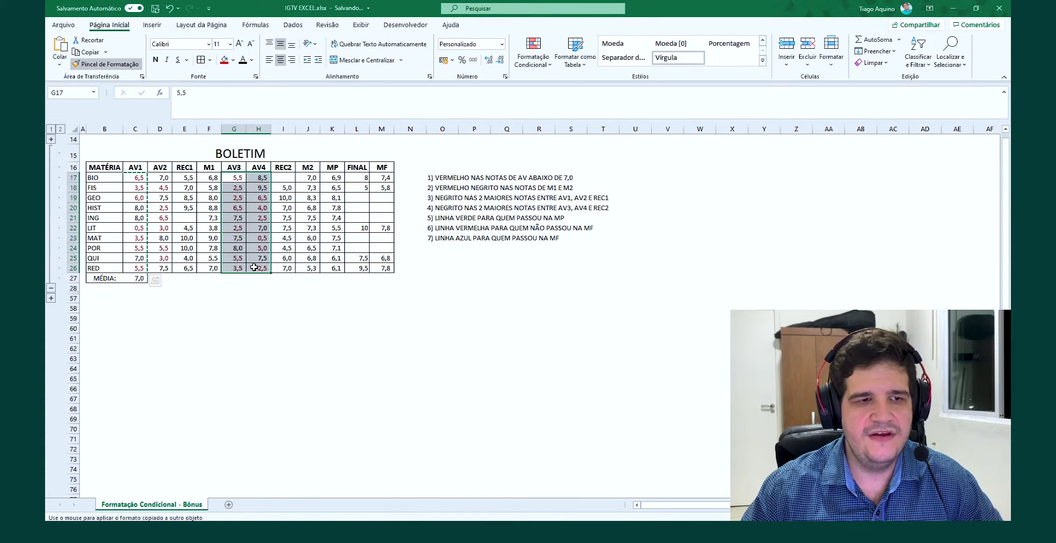
Step: Undo the formatting copied to the AV3 and AV4 grades in G17:H26
left_click(328, 324)
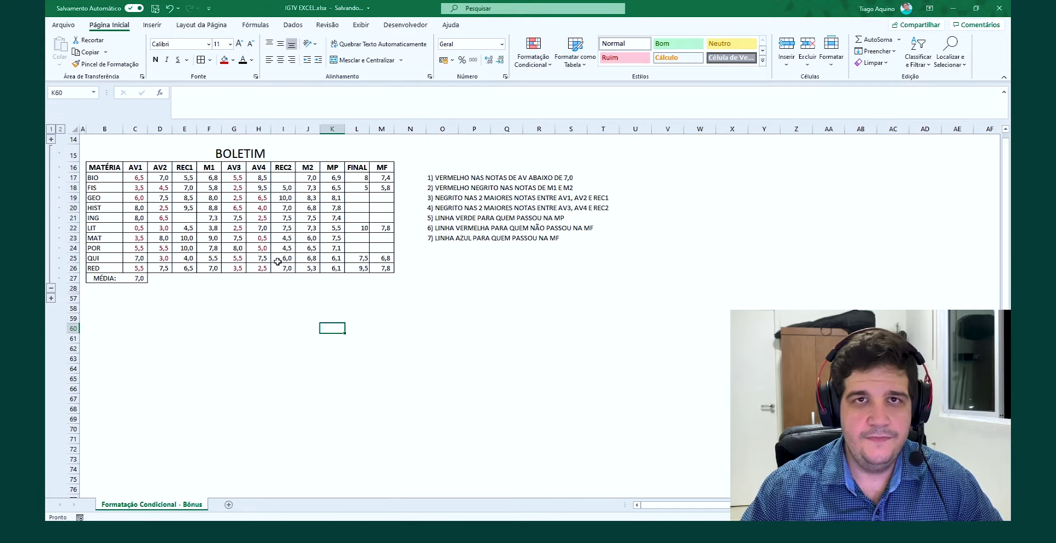
key("ctrl+z")
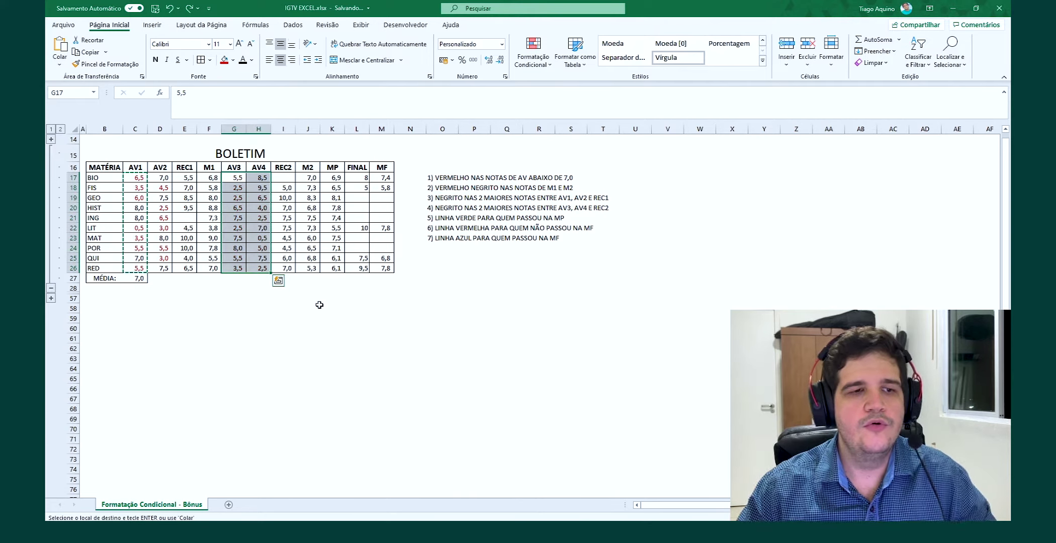
key("ctrl+z")
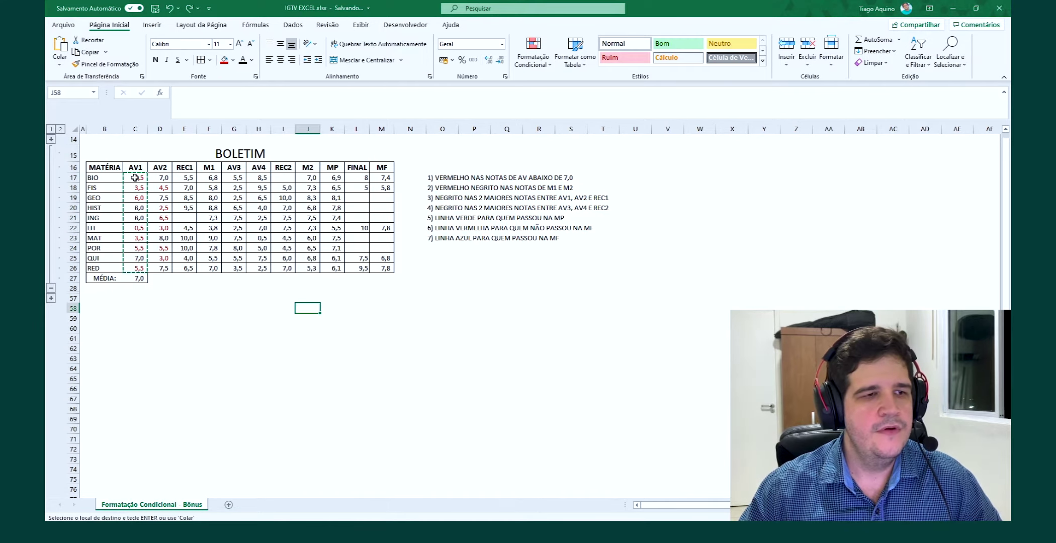
Step: Copy the AV1 formatting from C17:C26 to D17:D26, G17:G26 and H17:H26 in one Format Painter session
left_click_drag(135, 177, 133, 266)
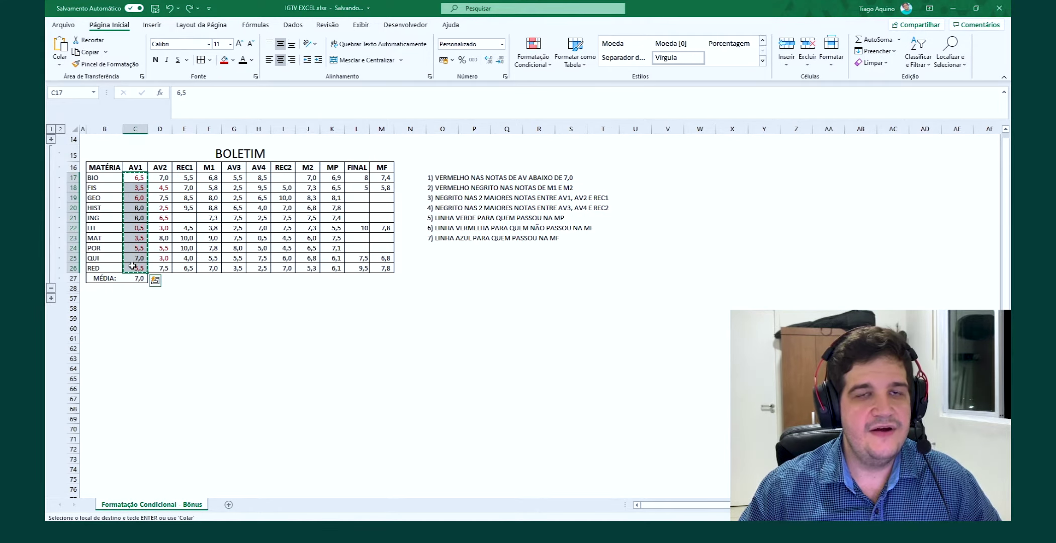
left_click(92, 69)
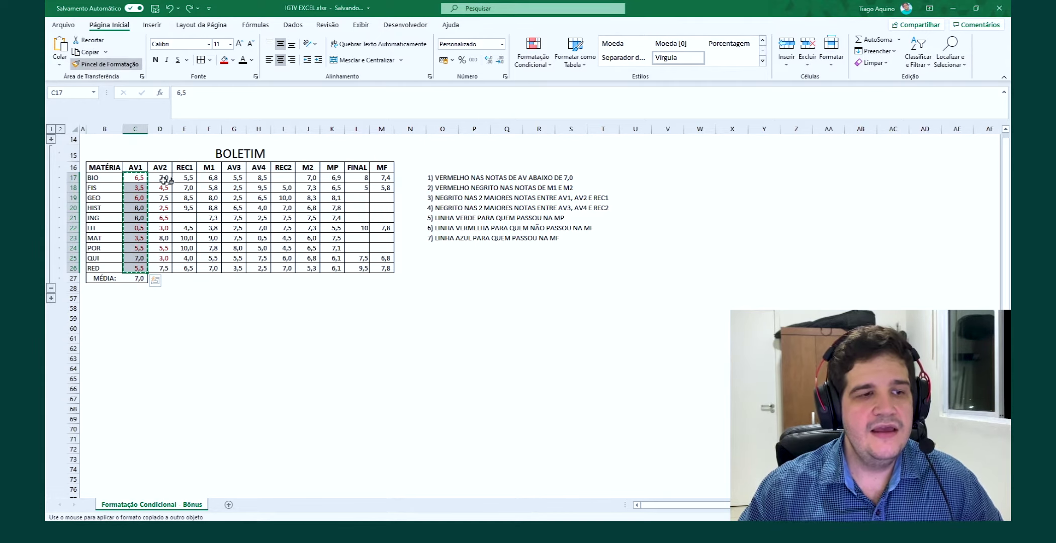
left_click_drag(164, 177, 162, 266)
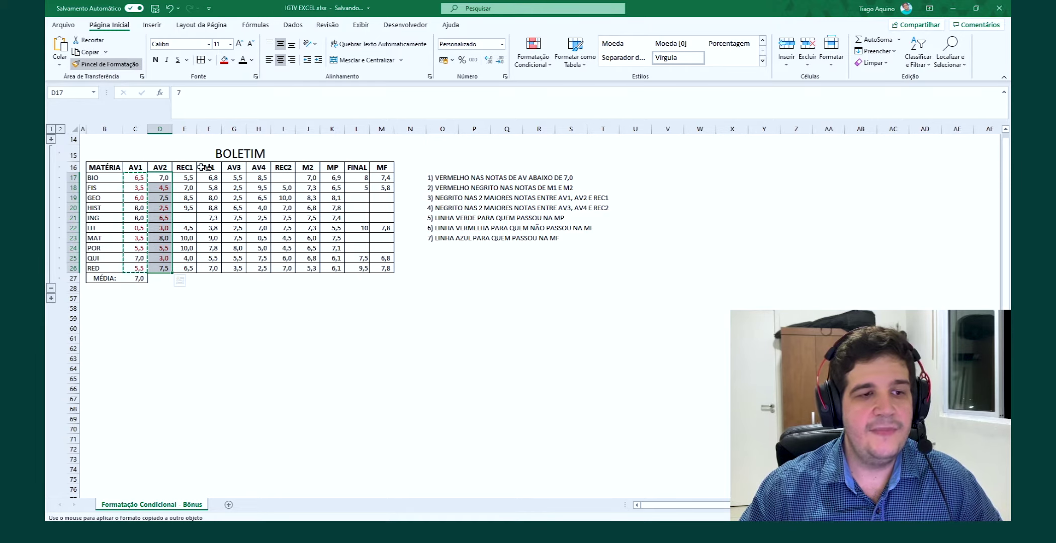
left_click_drag(235, 178, 235, 270)
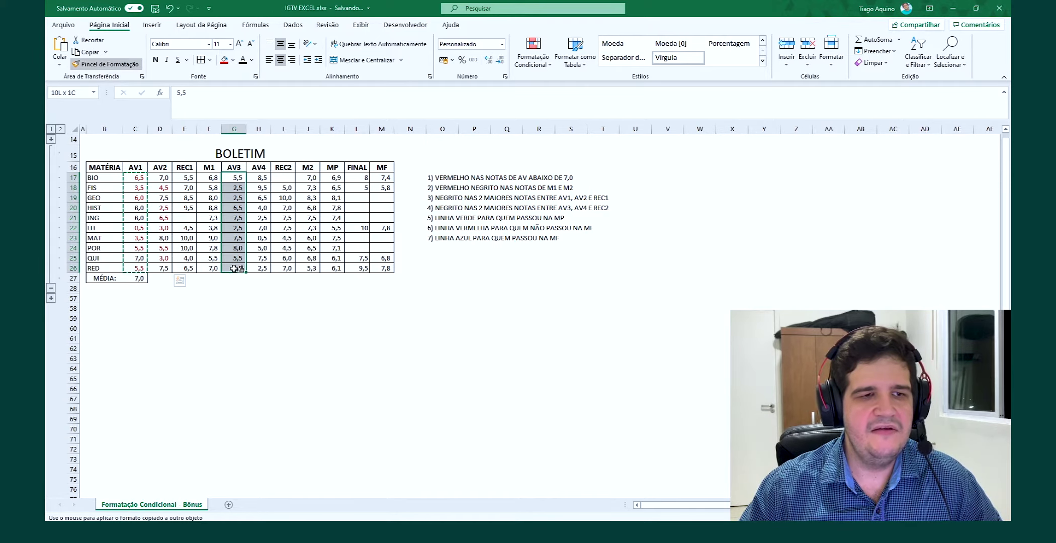
left_click_drag(259, 179, 260, 270)
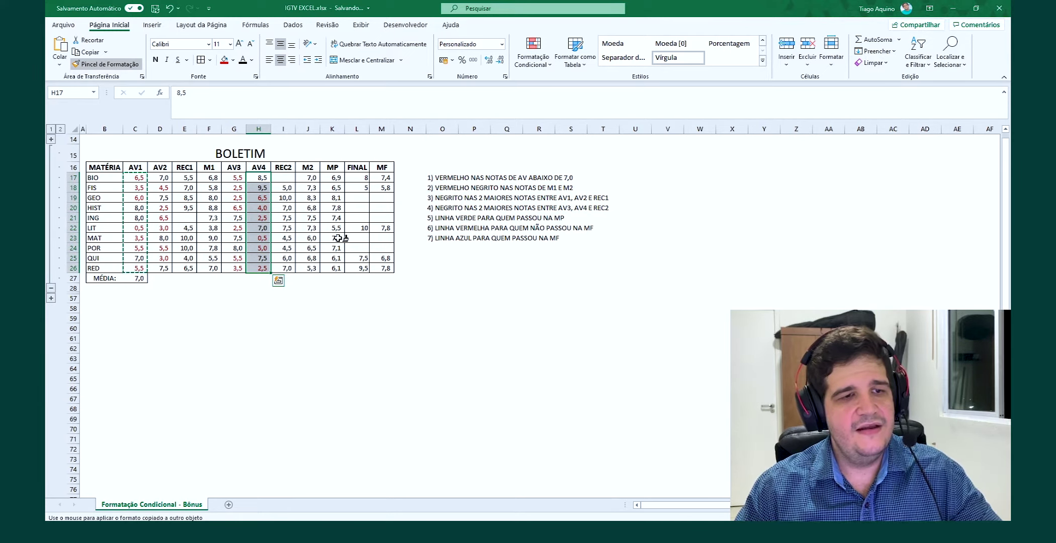
key("Escape")
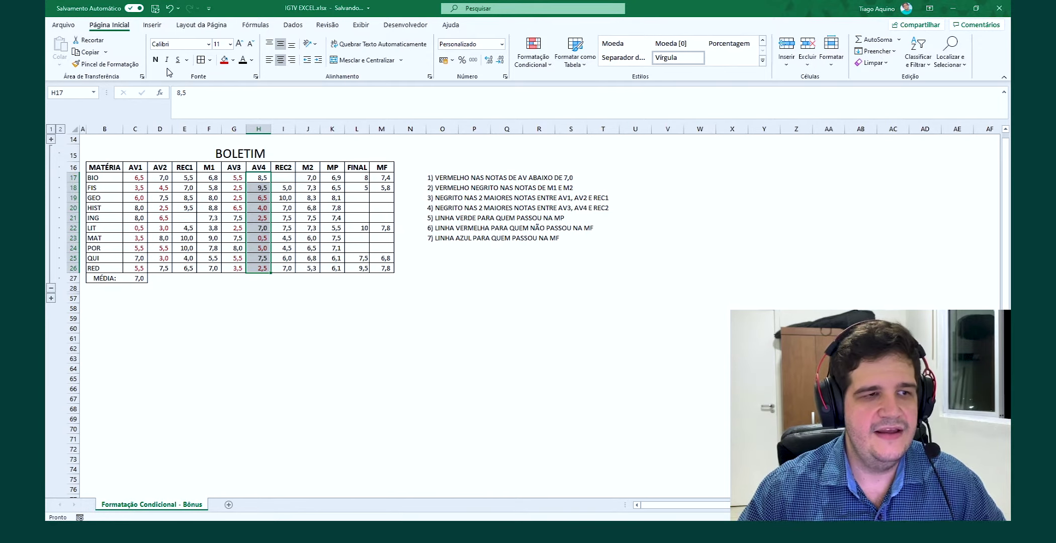
Step: Check the AV1 to AV4 grades and the neighbouring average columns for where the red formatting applies
left_click(283, 215)
left_click_drag(311, 190, 311, 248)
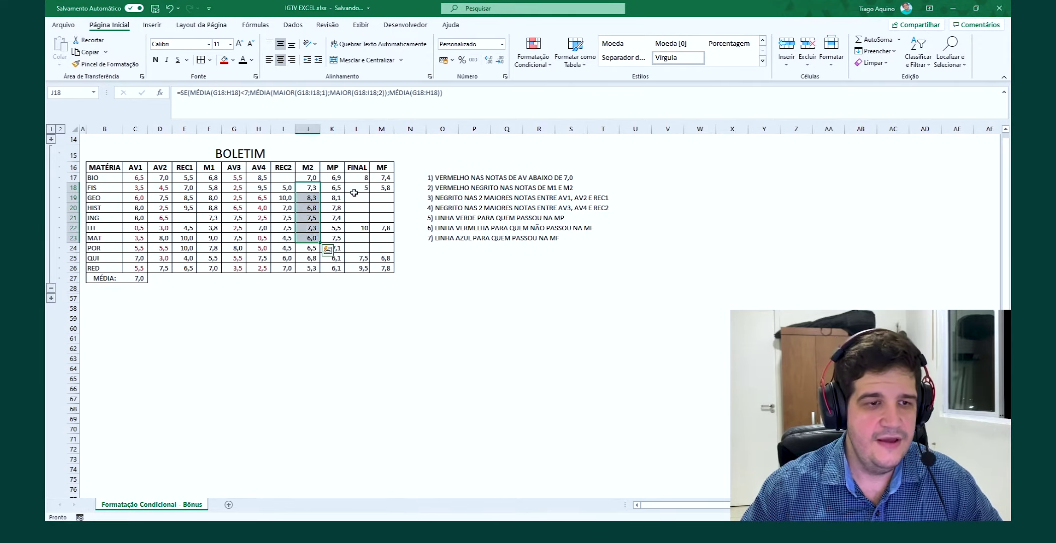
left_click_drag(354, 196, 354, 248)
left_click_drag(310, 207, 306, 257)
left_click_drag(281, 199, 310, 248)
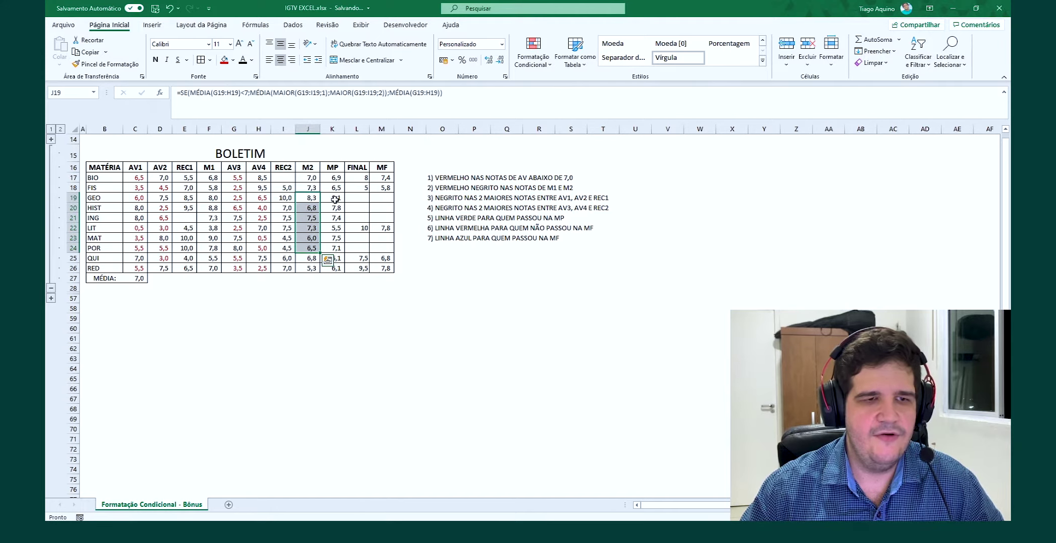
left_click(335, 199)
left_click(303, 300)
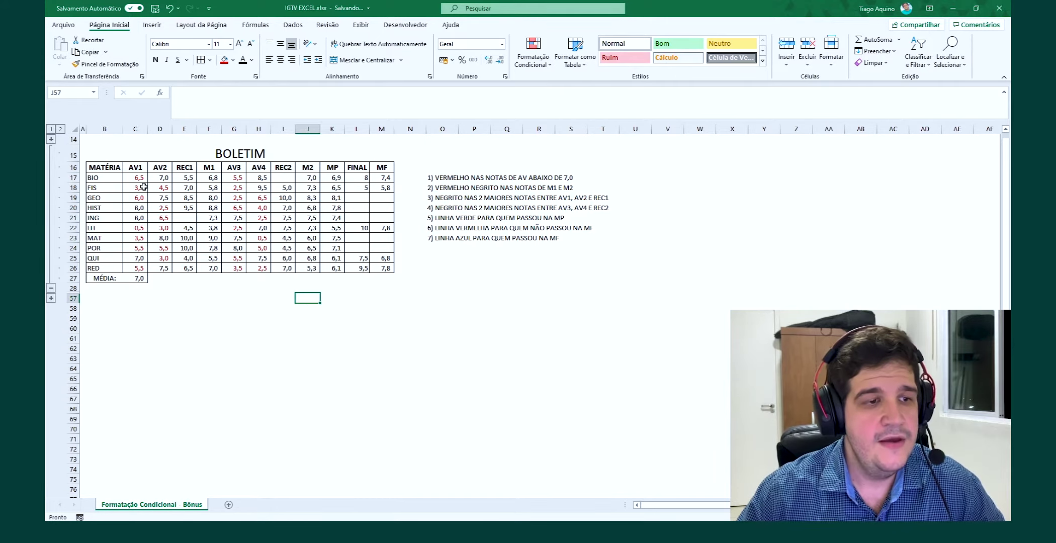
left_click_drag(140, 177, 151, 267)
left_click_drag(232, 179, 263, 267)
left_click(445, 320)
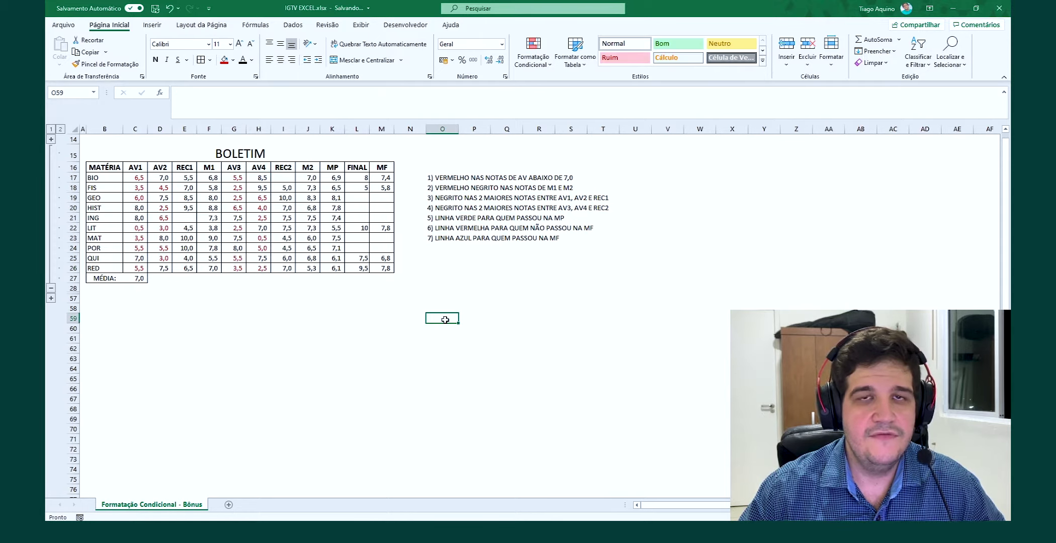
Step: Mark rule 1 in O17 as completed by setting its font color to the standard green
left_click(437, 177)
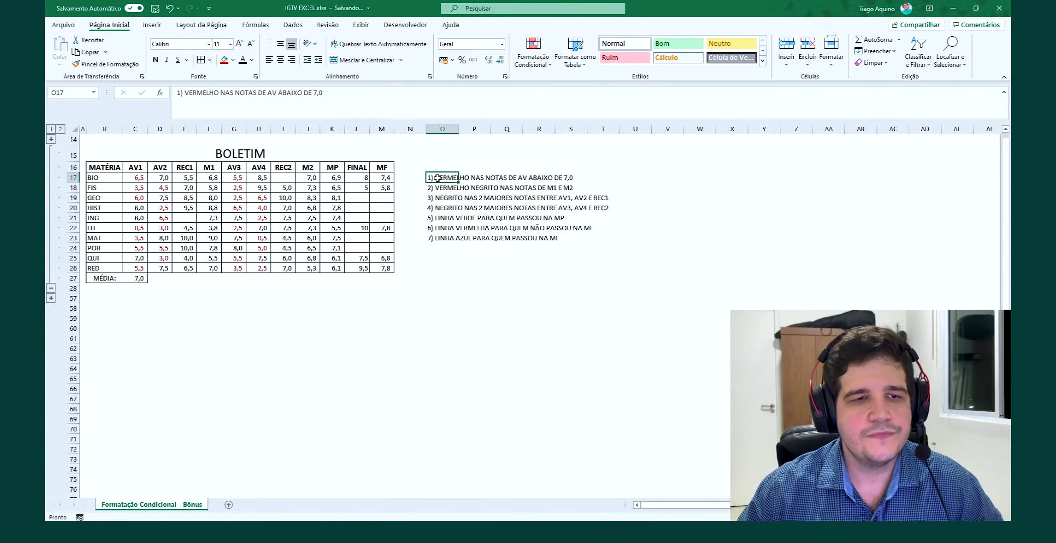
left_click(252, 60)
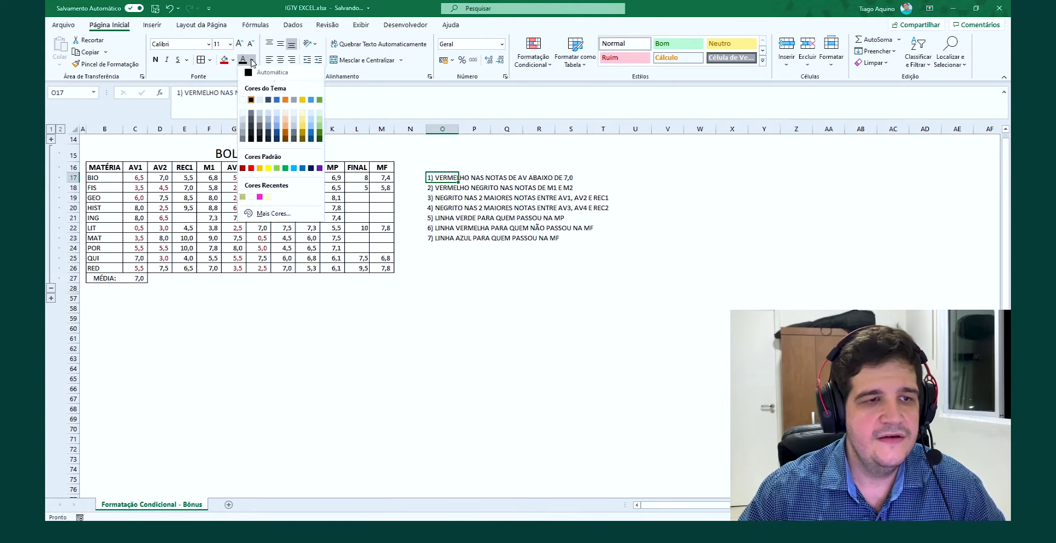
left_click(288, 170)
left_click(559, 297)
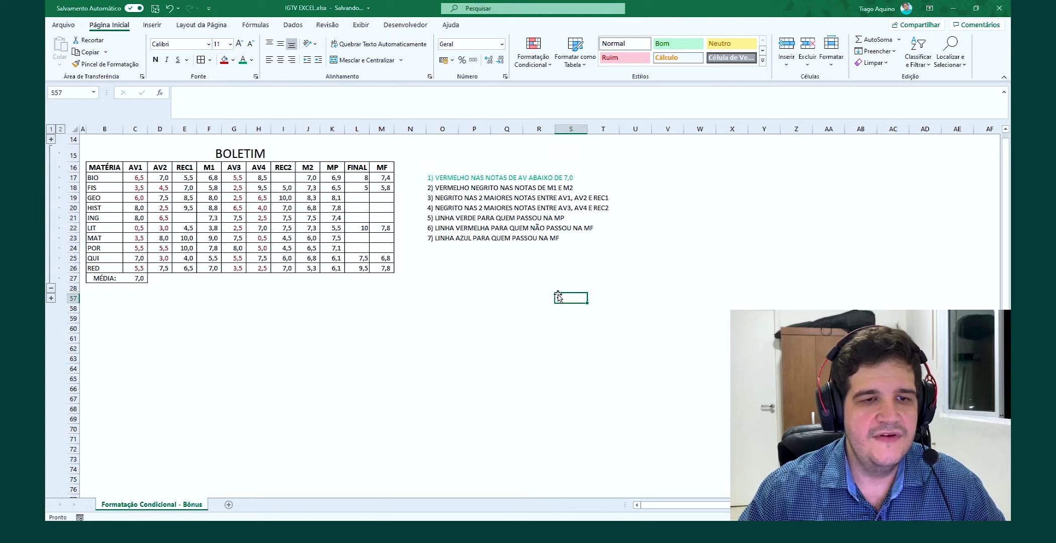
Step: Review rule 2 in O18 and the M1 and M2 grade ranges it applies to
left_click(431, 189)
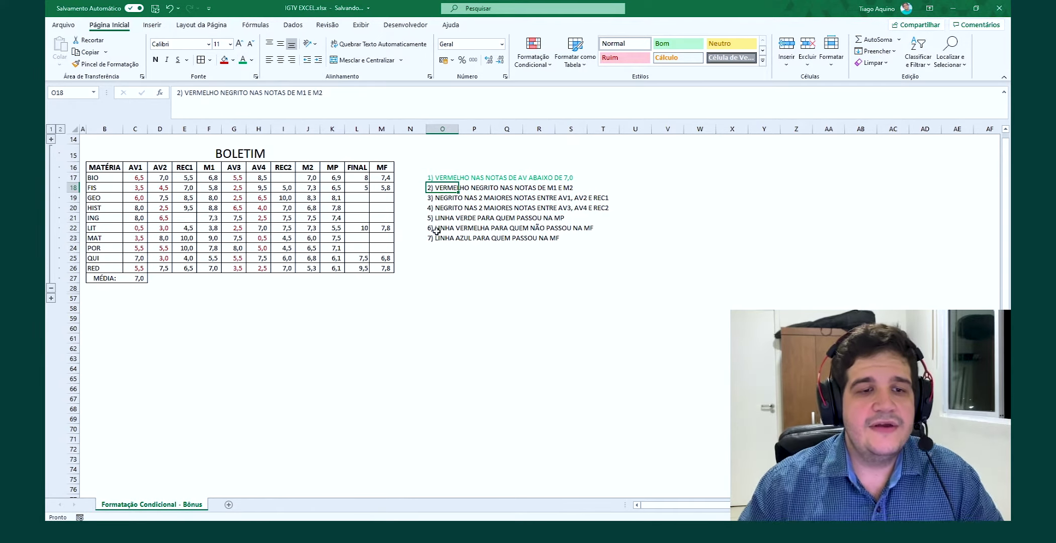
left_click(416, 193)
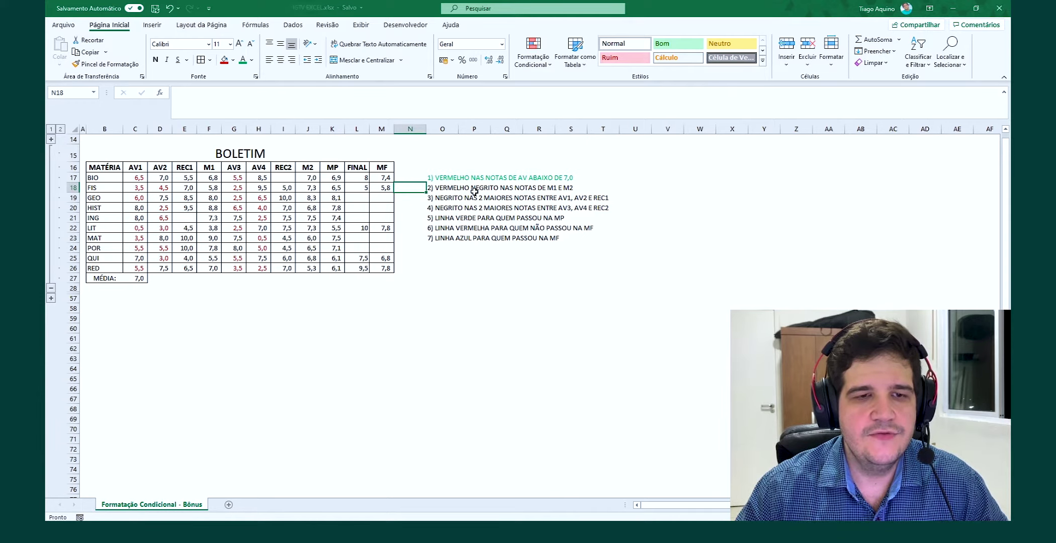
left_click(443, 188)
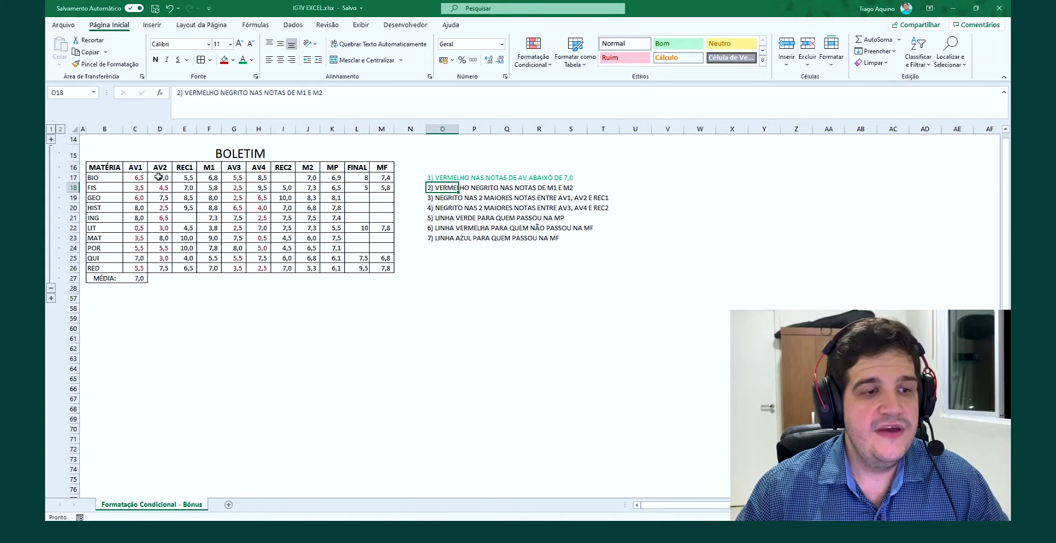
left_click_drag(159, 177, 160, 269)
left_click(213, 182)
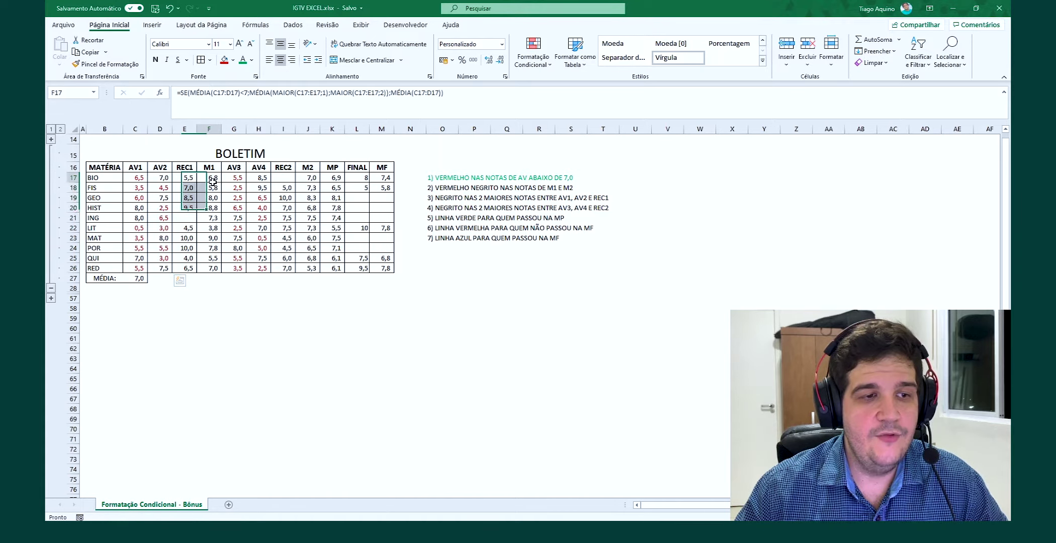
left_click_drag(213, 183, 214, 268)
left_click_drag(308, 177, 308, 269)
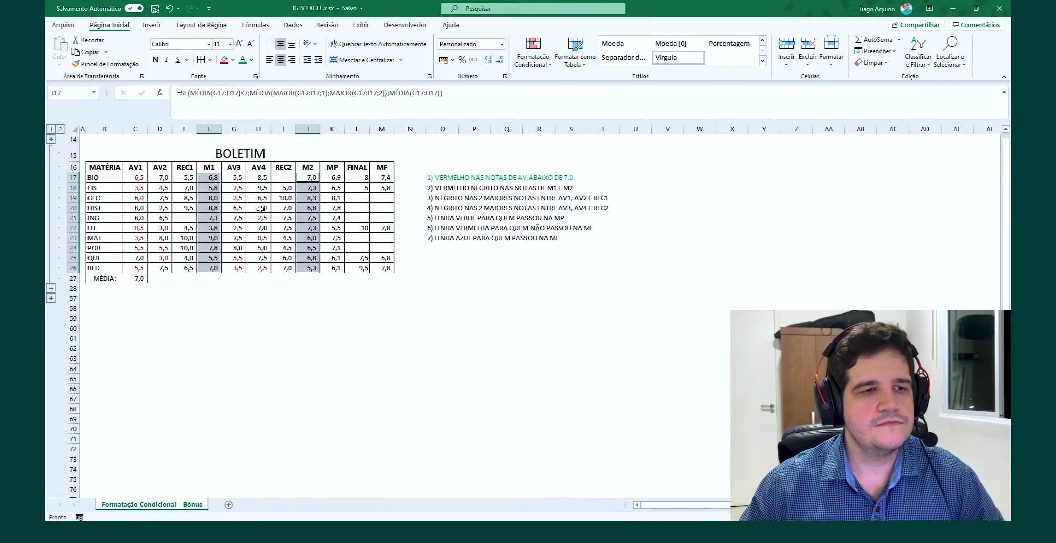
left_click(248, 311)
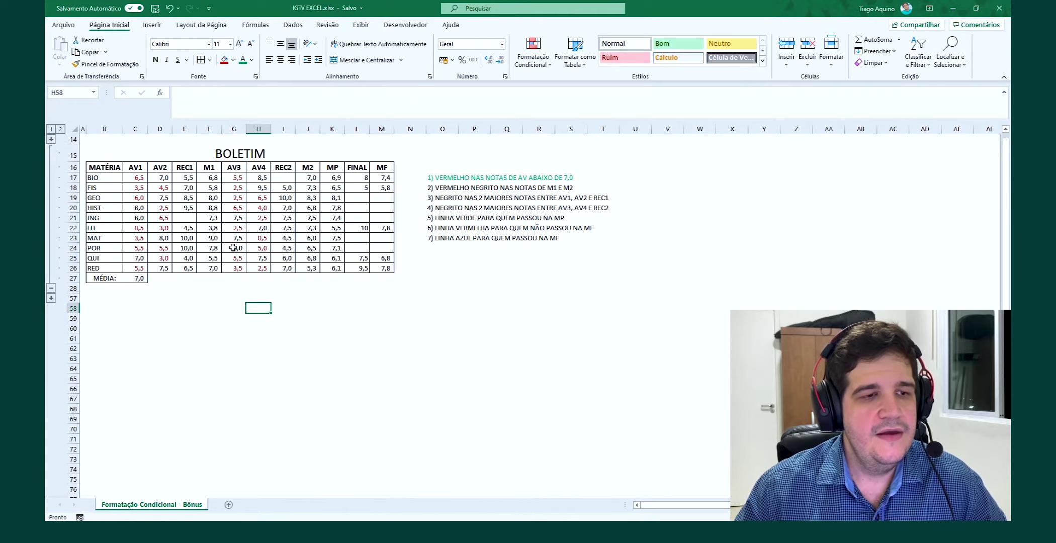
Step: Start a new conditional formatting rule for the M1 grades in F17:F26 that uses a formula to determine the cells to format
left_click_drag(210, 178, 210, 268)
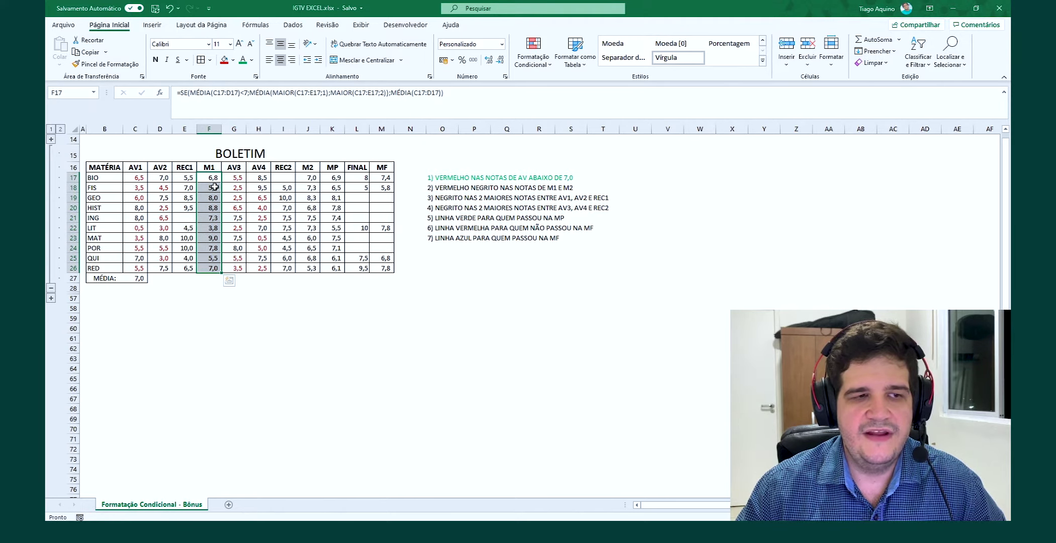
left_click(546, 66)
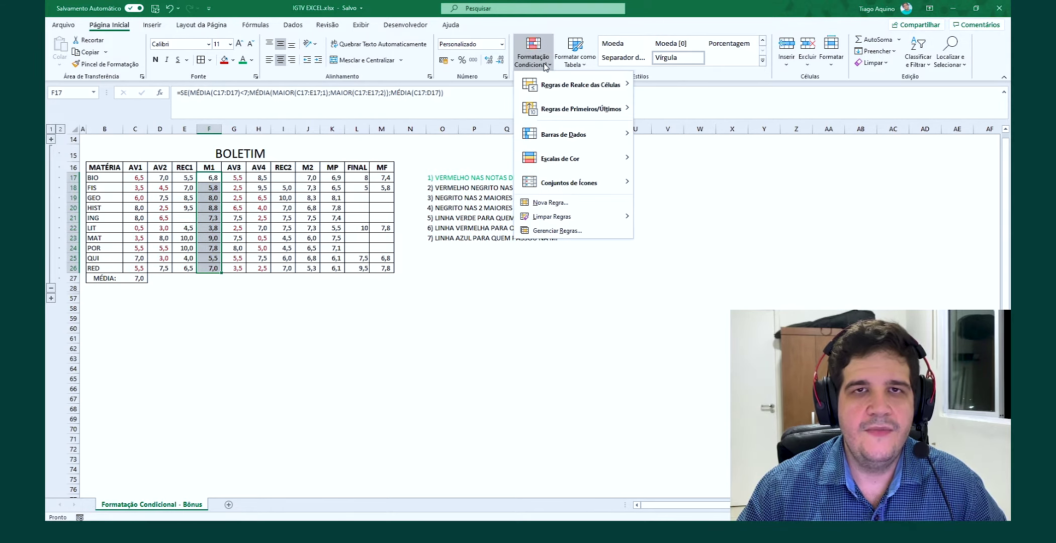
mouse_move(559, 89)
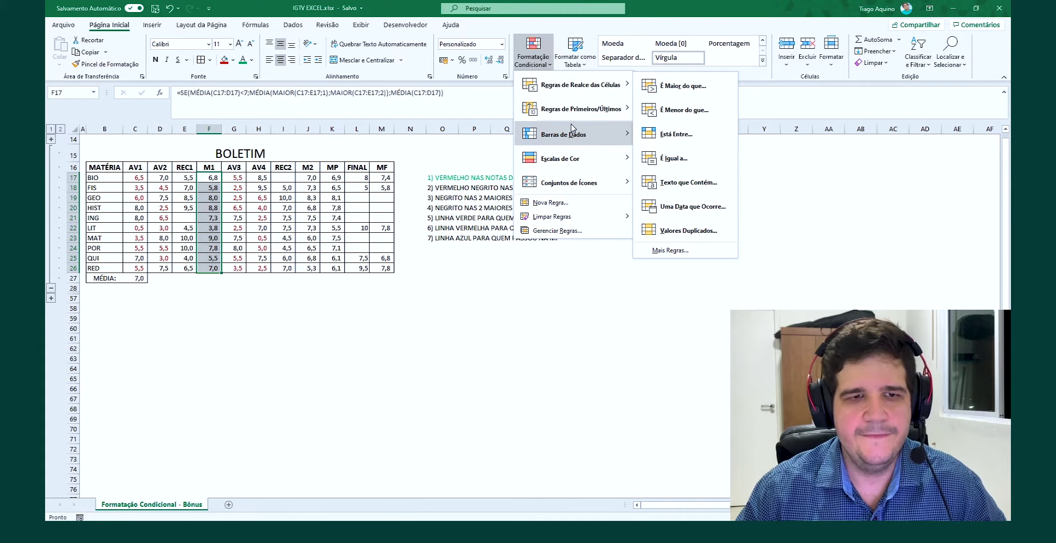
left_click(551, 203)
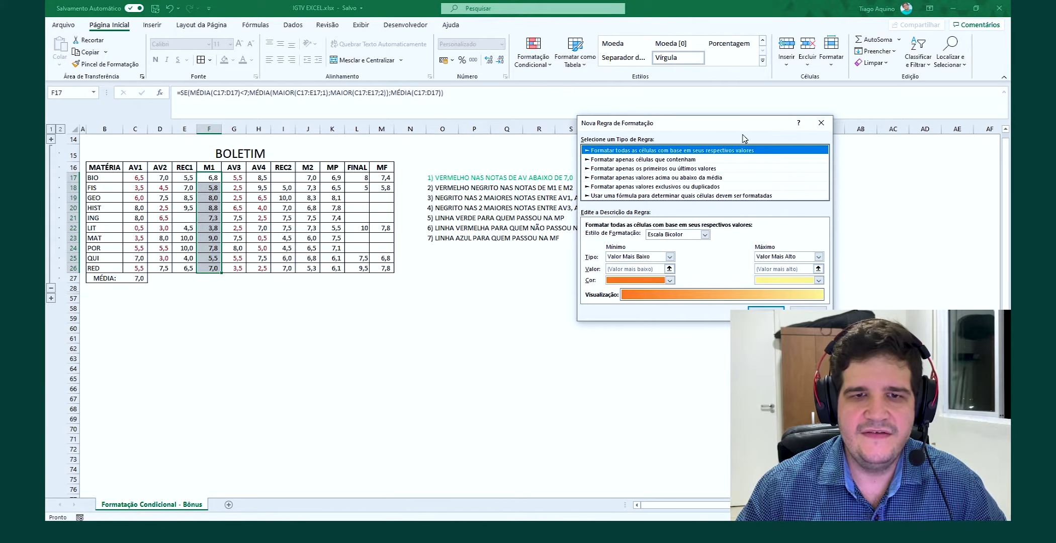
left_click(822, 123)
left_click(533, 56)
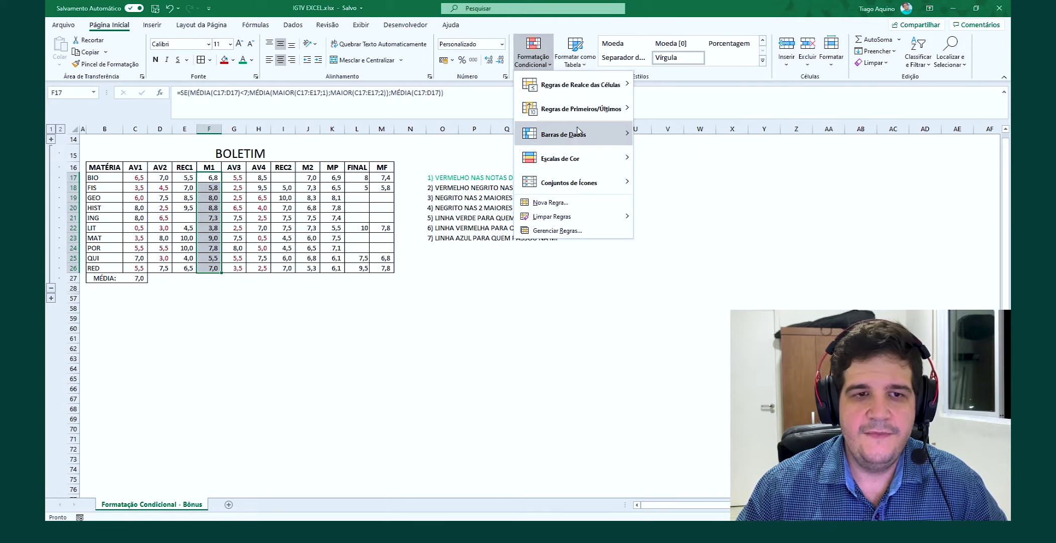
mouse_move(602, 109)
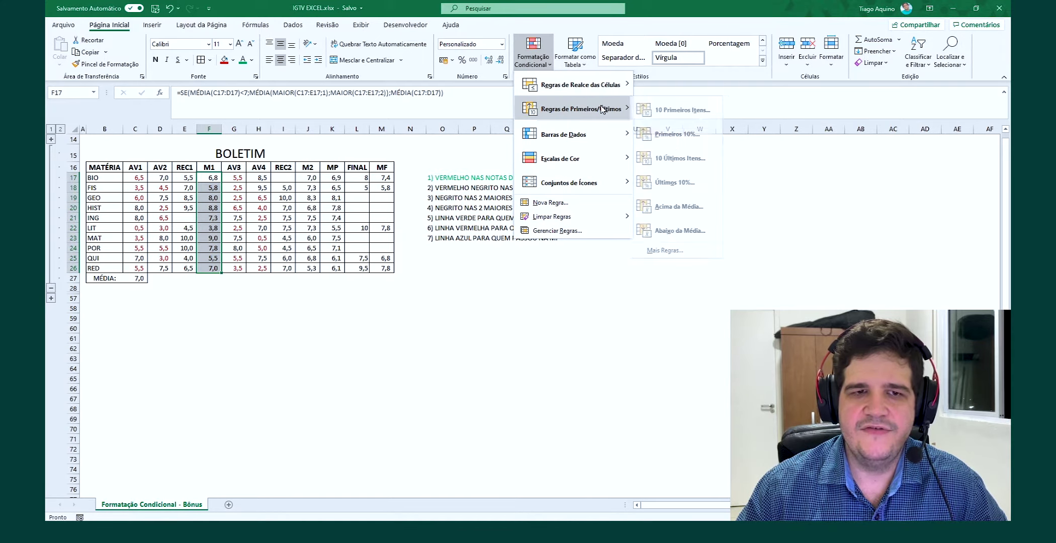
left_click(567, 202)
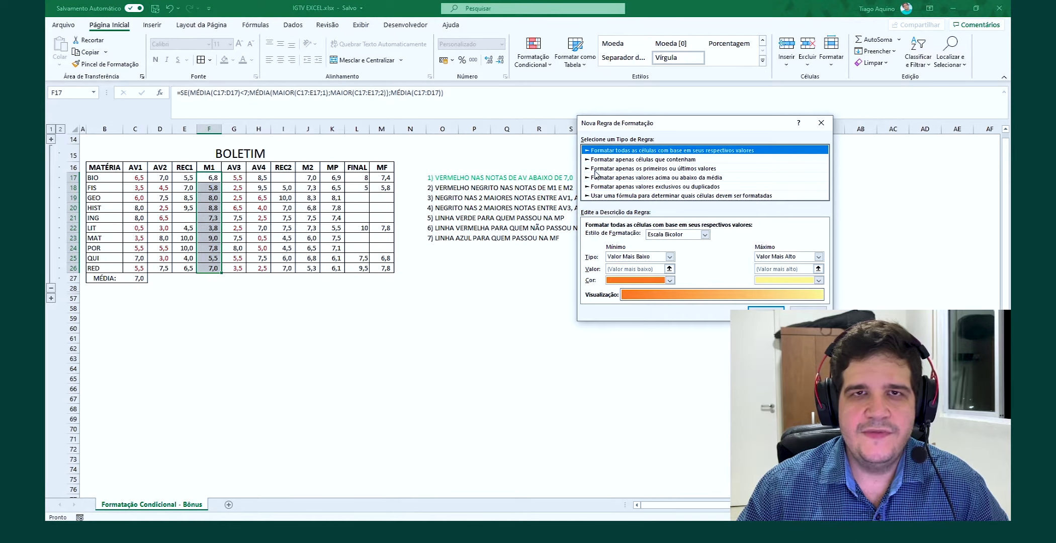
left_click(604, 197)
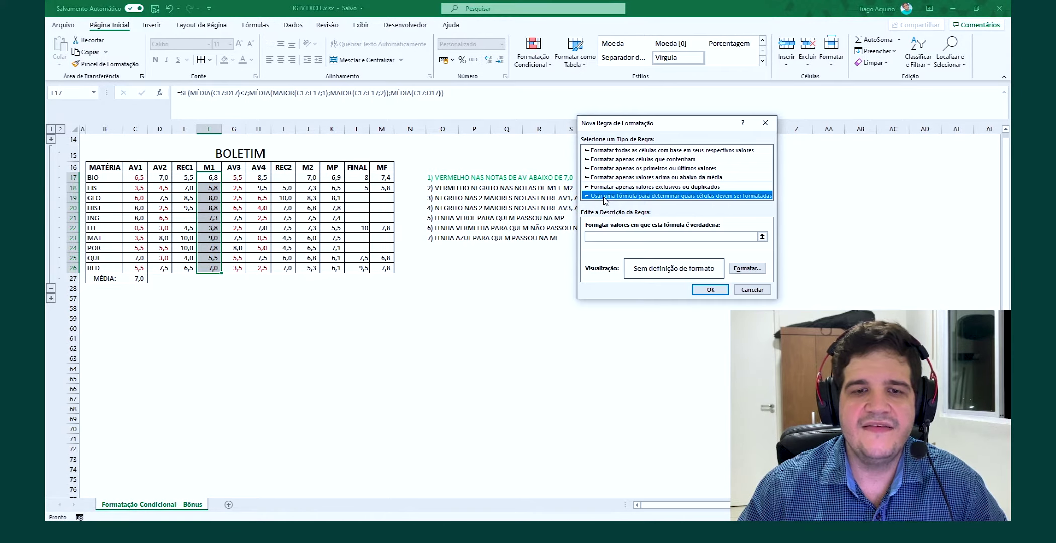
Step: Set the rule's formula to =F17<7, with a fully relative reference to the first M1 grade
left_click(607, 235)
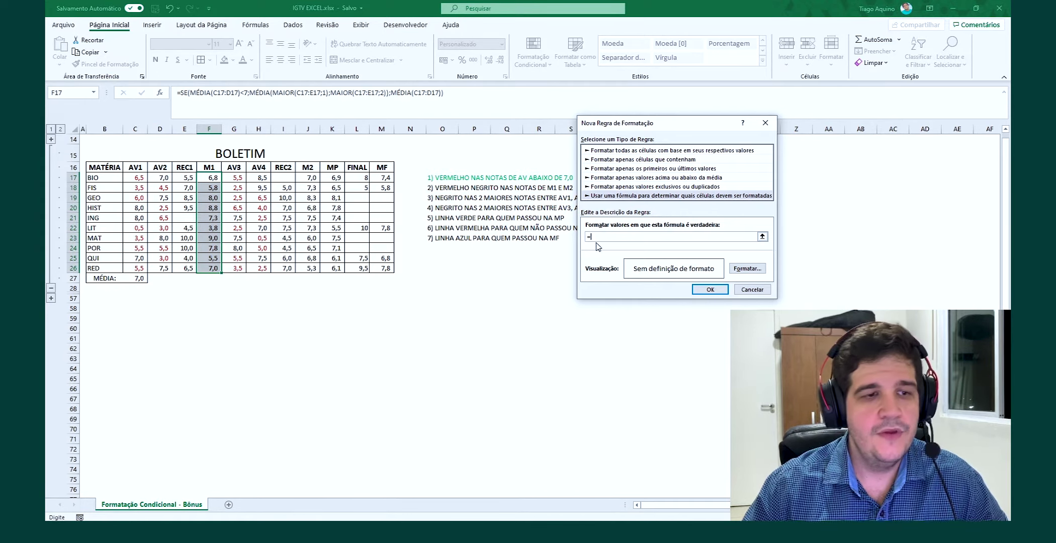
left_click(211, 178)
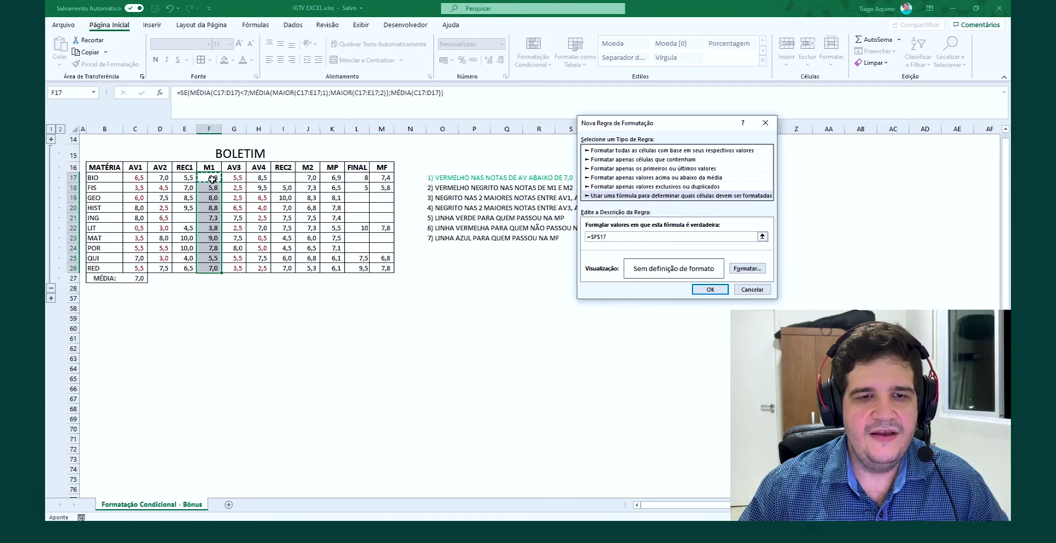
type("<7")
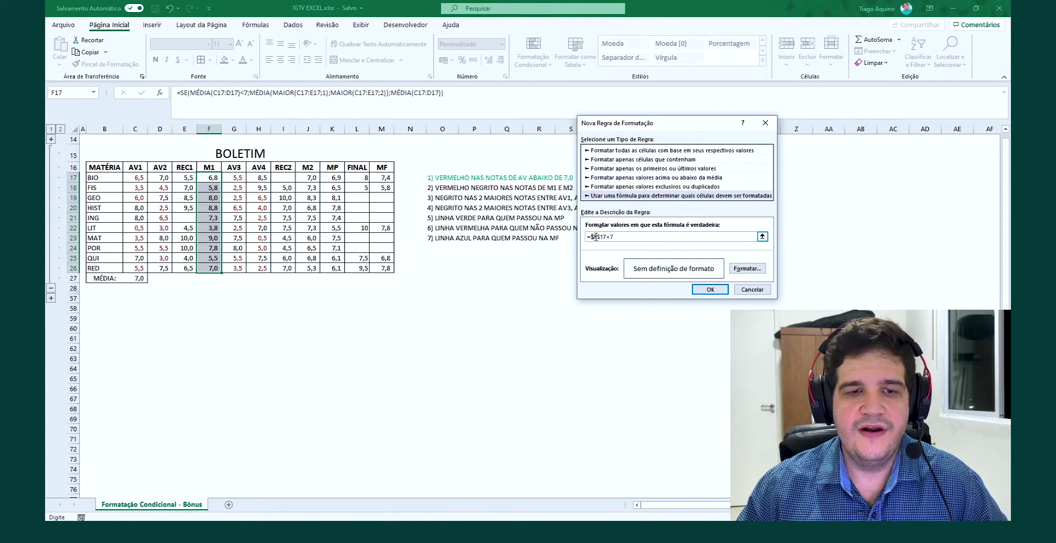
left_click(605, 236)
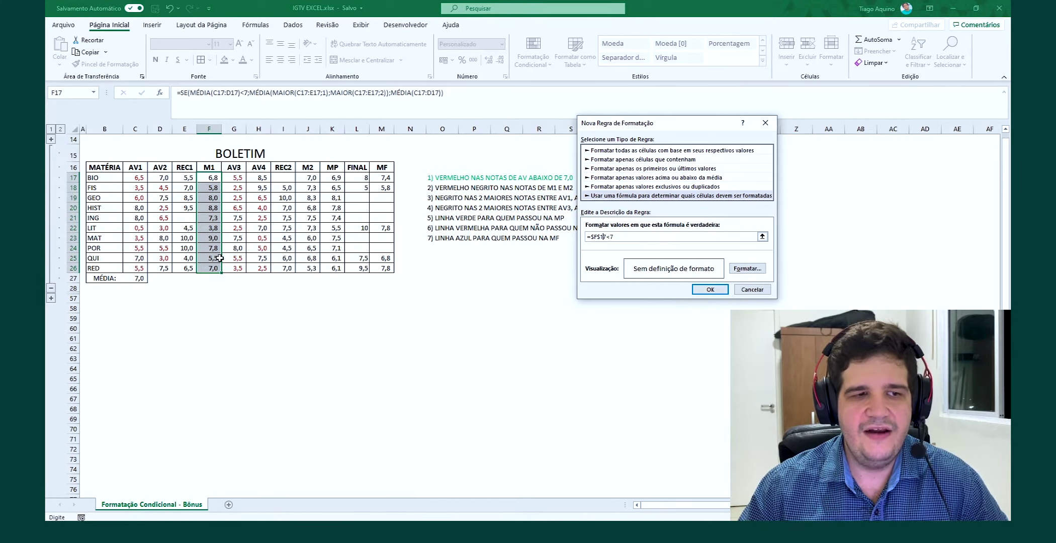
left_click(601, 237)
key("BackSpace")
left_click(594, 237)
key("BackSpace")
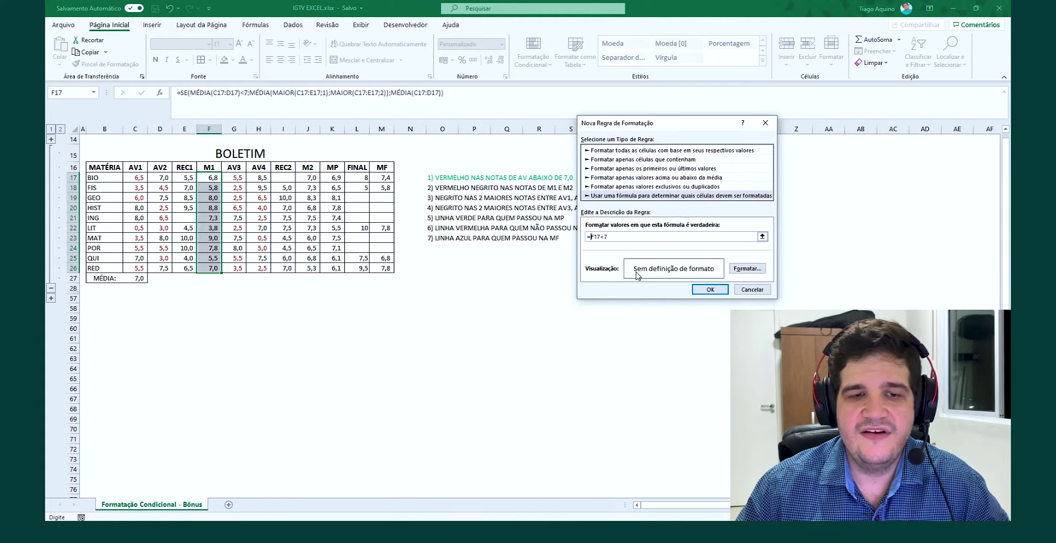
Step: Set the M1 rule's format to a red font in bold (Negrito)
left_click(745, 270)
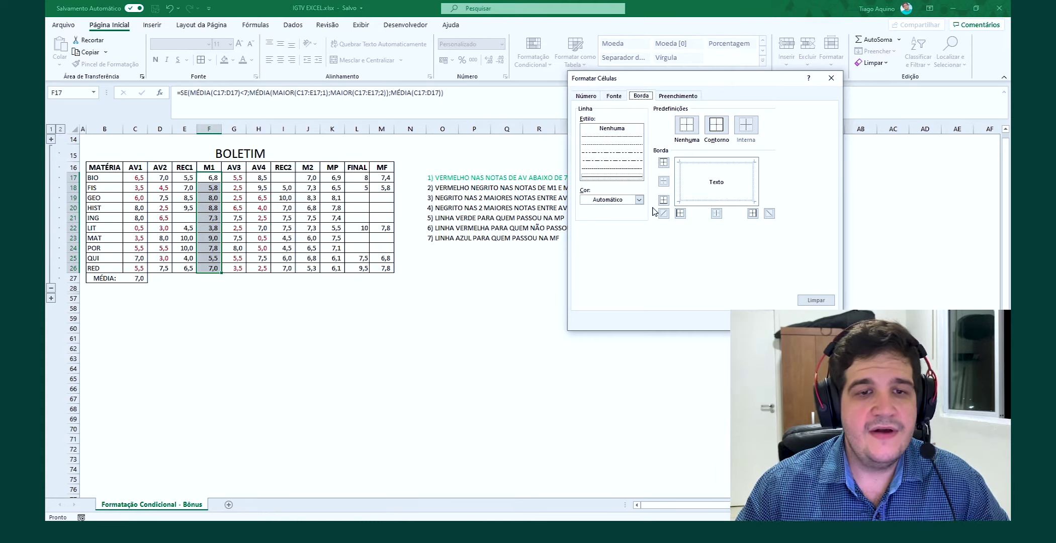
left_click(620, 100)
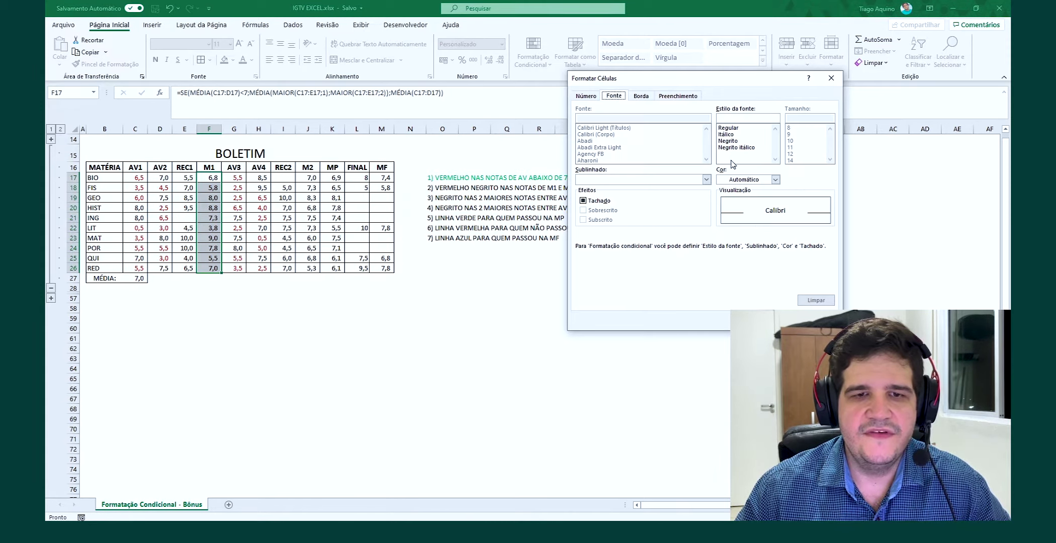
left_click(743, 180)
left_click(730, 289)
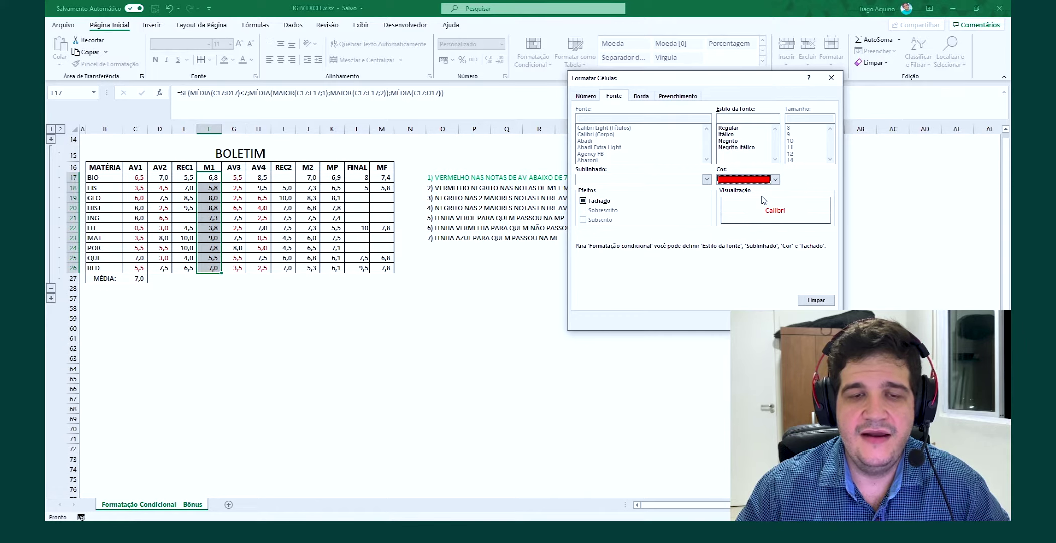
left_click(733, 142)
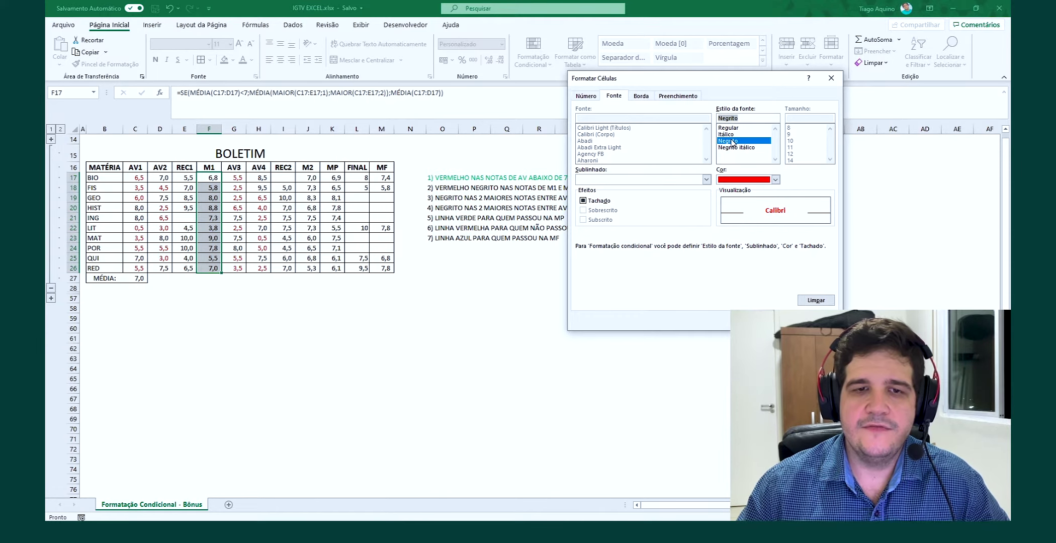
Step: Look over the border, fill and number options available for the conditional format
left_click(642, 97)
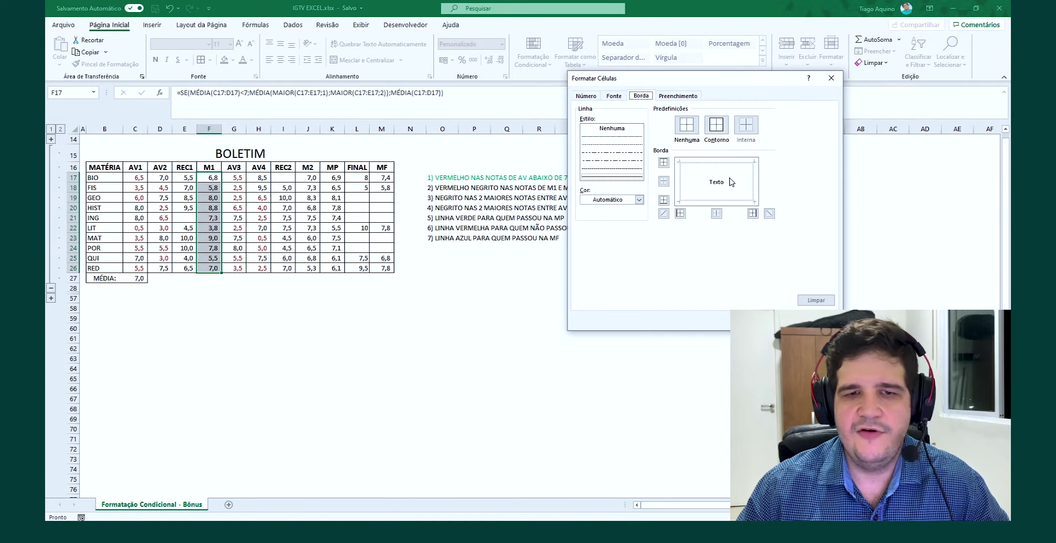
left_click(671, 96)
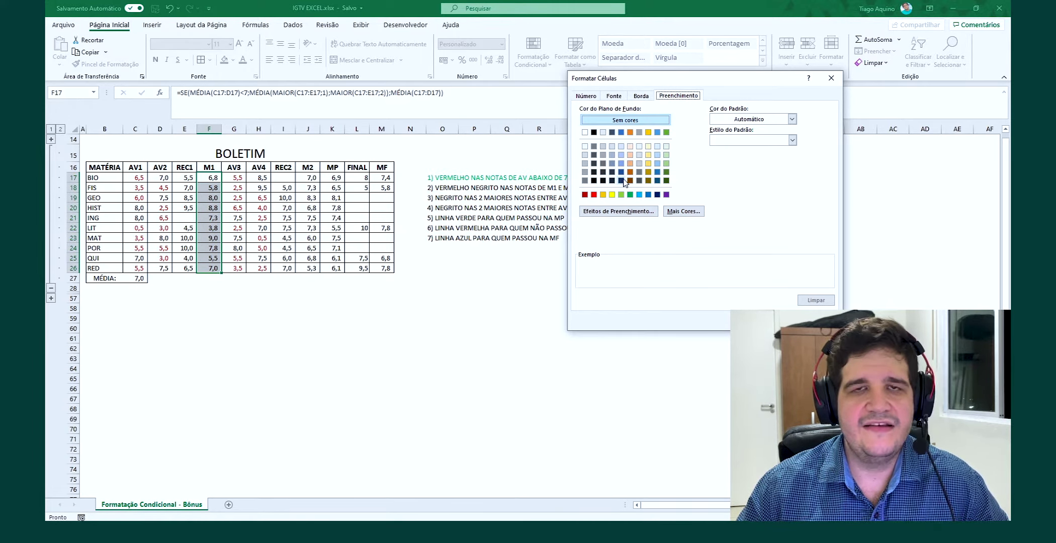
left_click(614, 96)
key("Left")
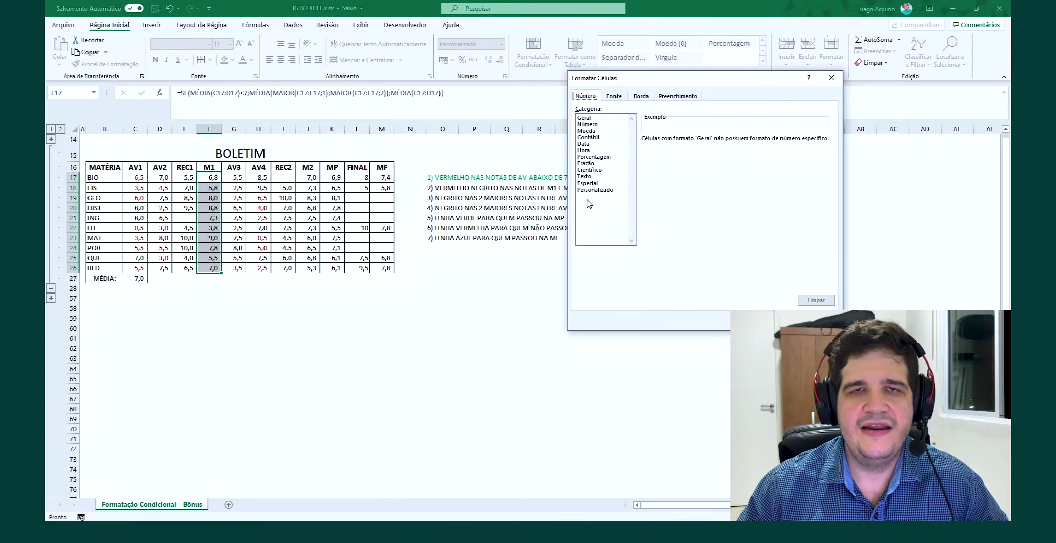
left_click(608, 96)
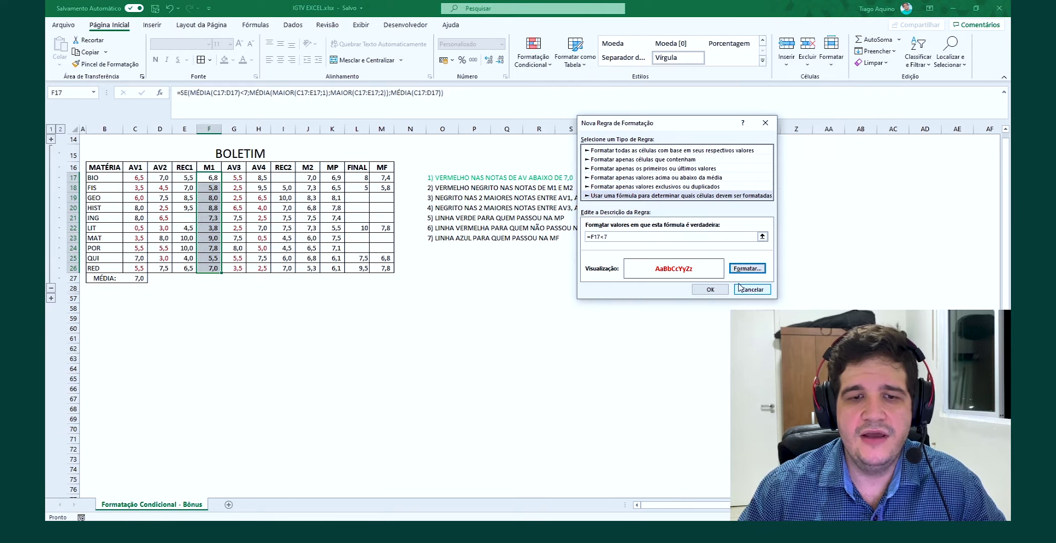
Step: Apply the rule to the M1 grades and check the formatting in F17, F18, F22 and F25
left_click(710, 289)
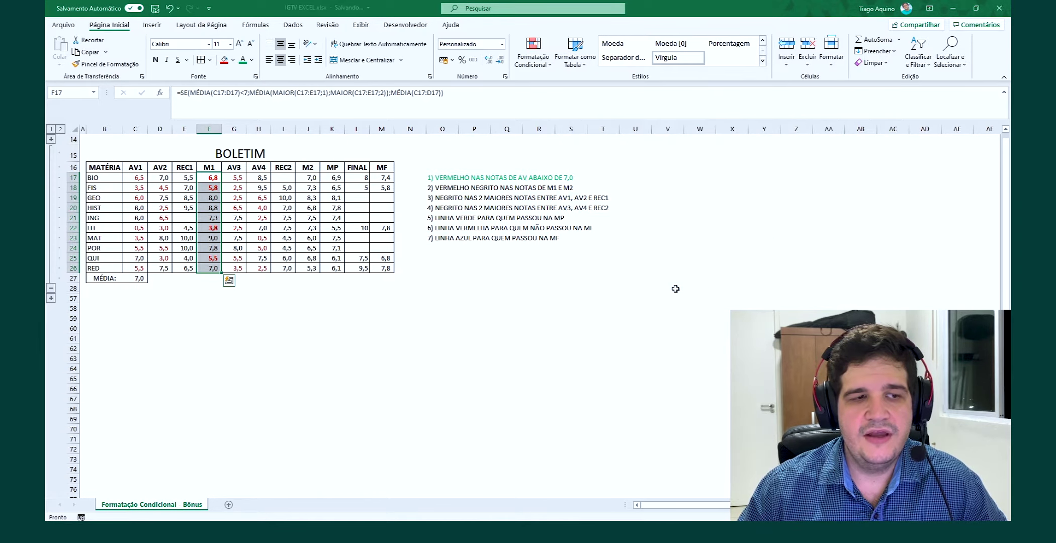
left_click(544, 288)
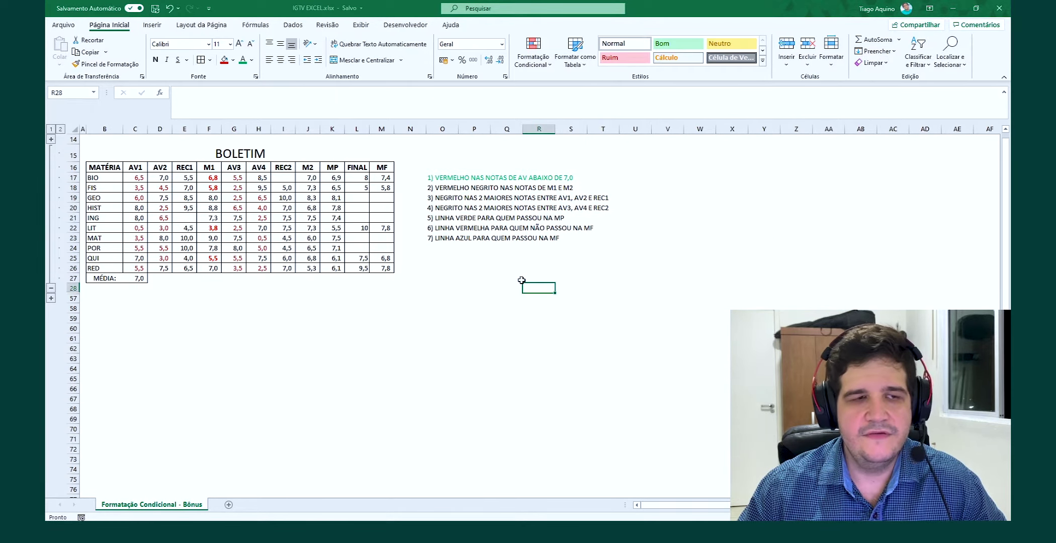
left_click(217, 177)
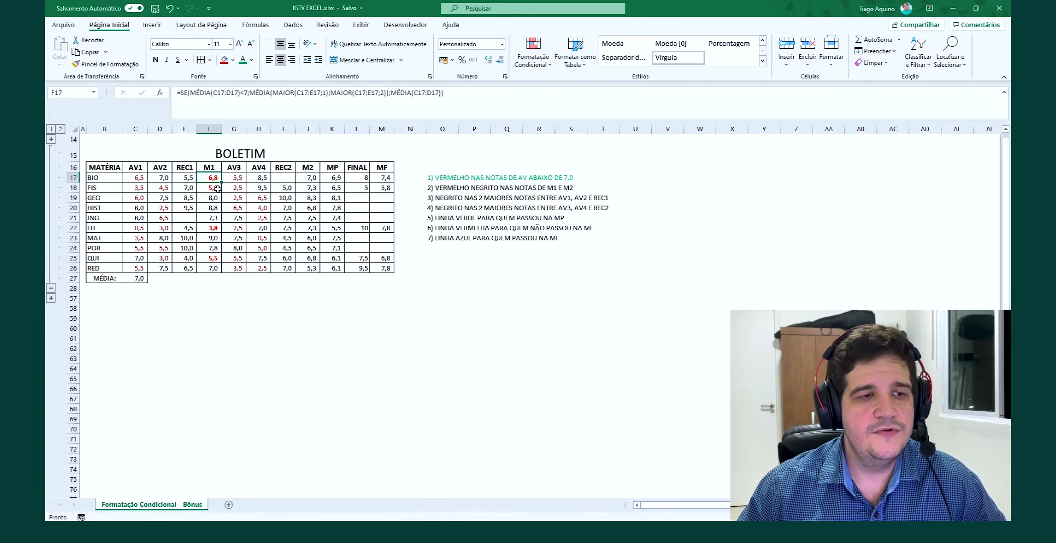
left_click(217, 188)
left_click(216, 228)
left_click(213, 259)
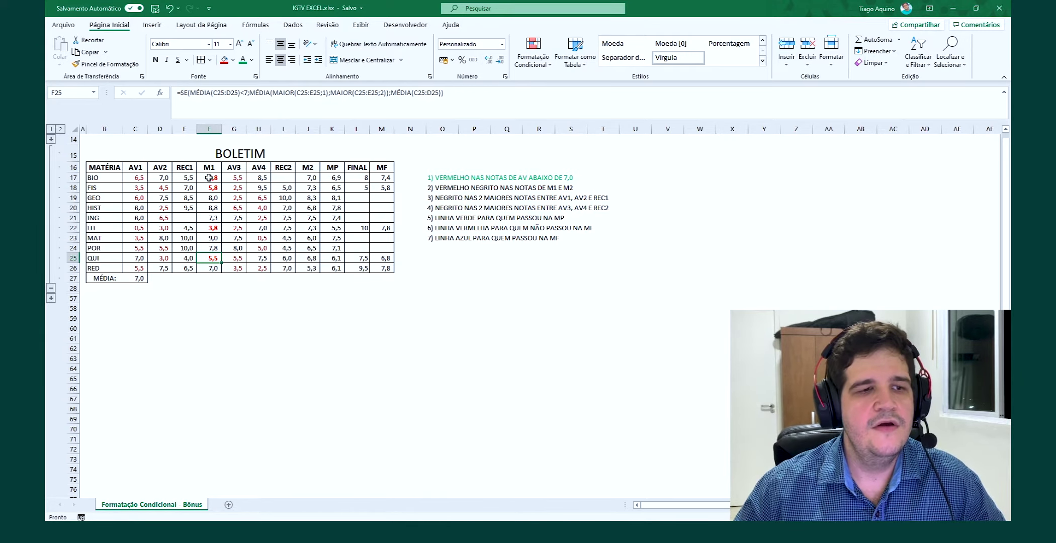
Step: Copy the formatting of the M1 grades in F17:F26 onto the M2 grades in J17:J26 with Format Painter
left_click_drag(209, 177, 209, 268)
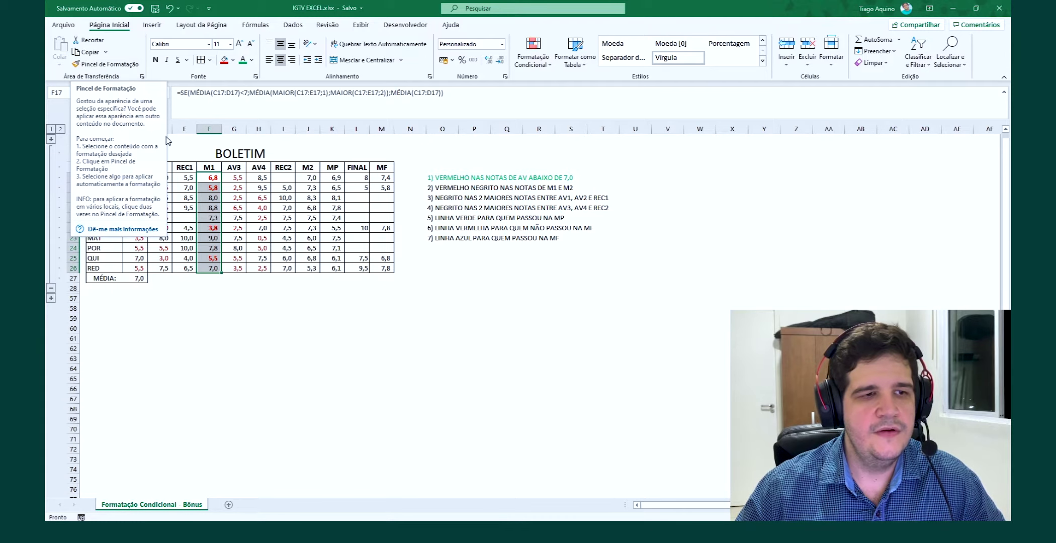
left_click(95, 65)
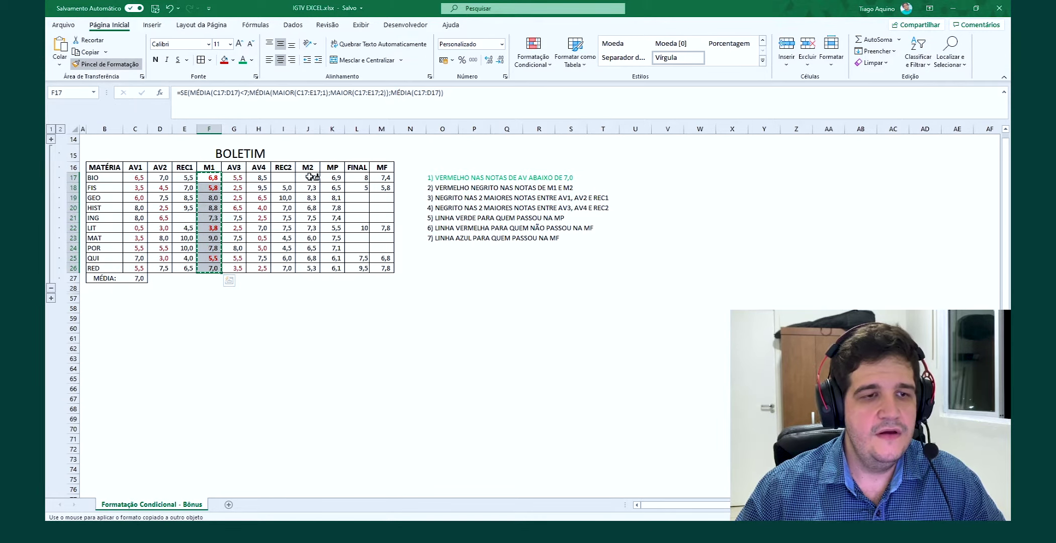
left_click_drag(307, 177, 311, 268)
left_click(441, 256)
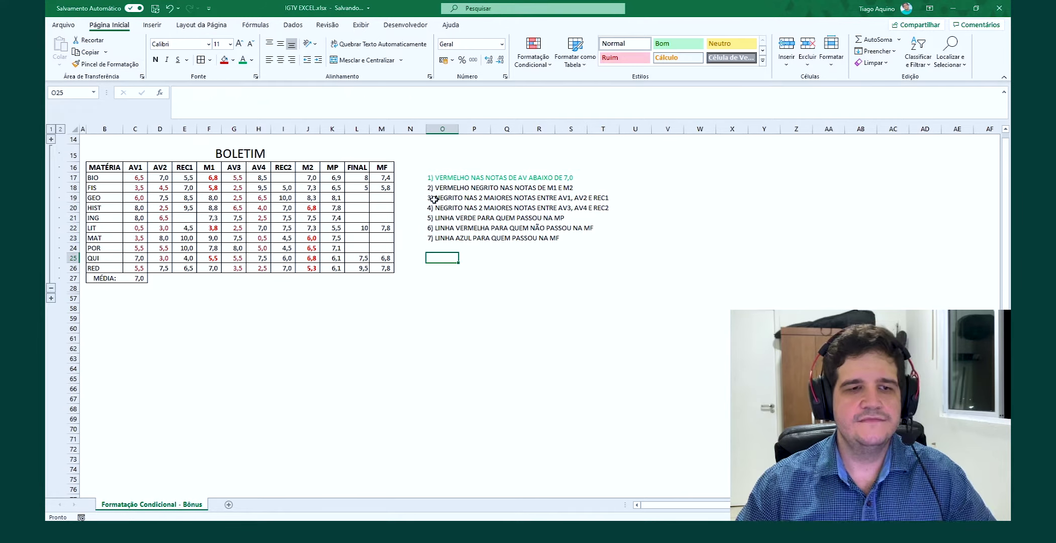
Step: Mark rule 2 in O18 as completed by setting its font color to green
left_click(437, 188)
left_click(244, 60)
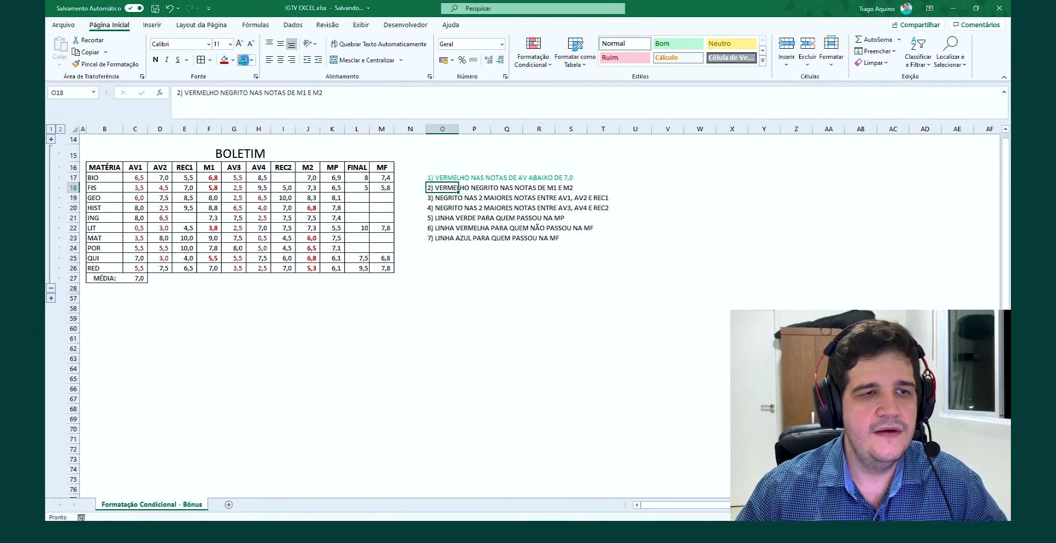
left_click(430, 297)
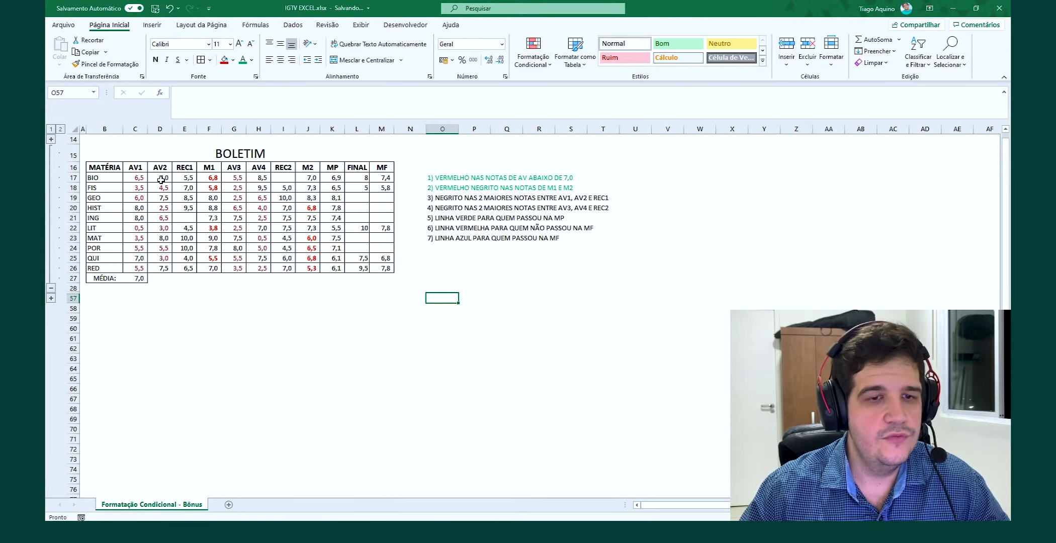
Step: Examine the BIO grades for AV1, AV2 and REC1 in C17:E17 to which rule 3 applies
left_click(135, 177)
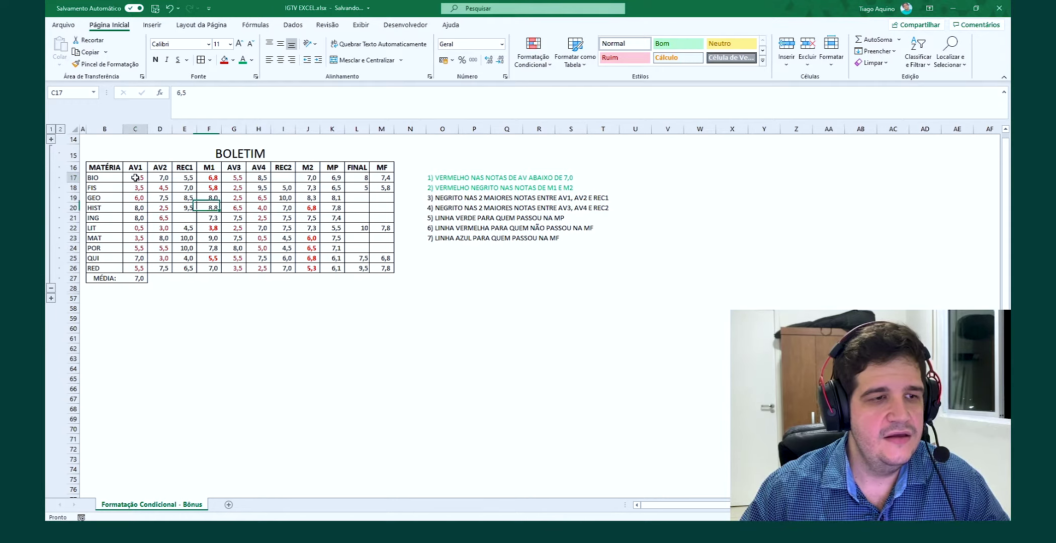
left_click(163, 178, "ctrl")
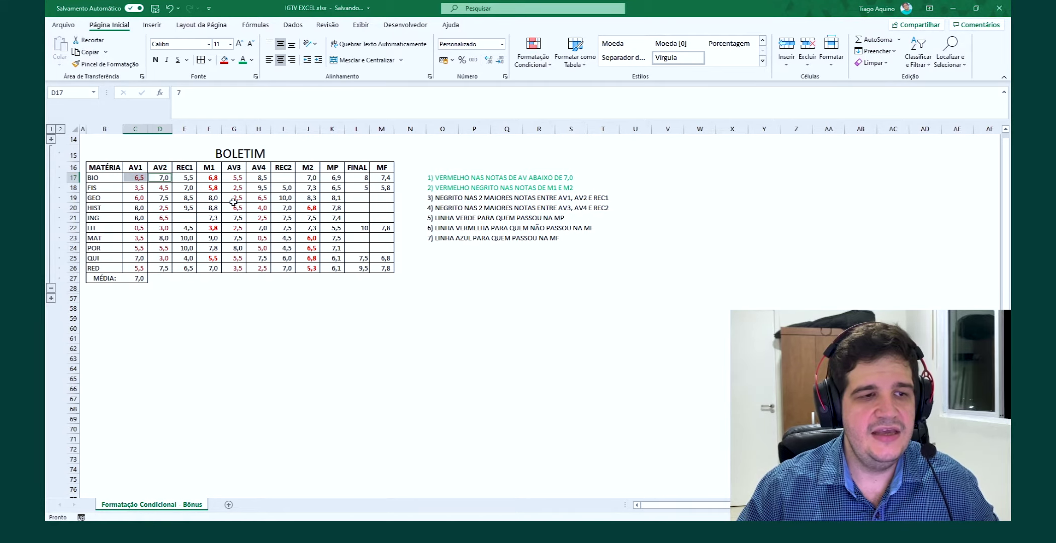
left_click(181, 178, "ctrl")
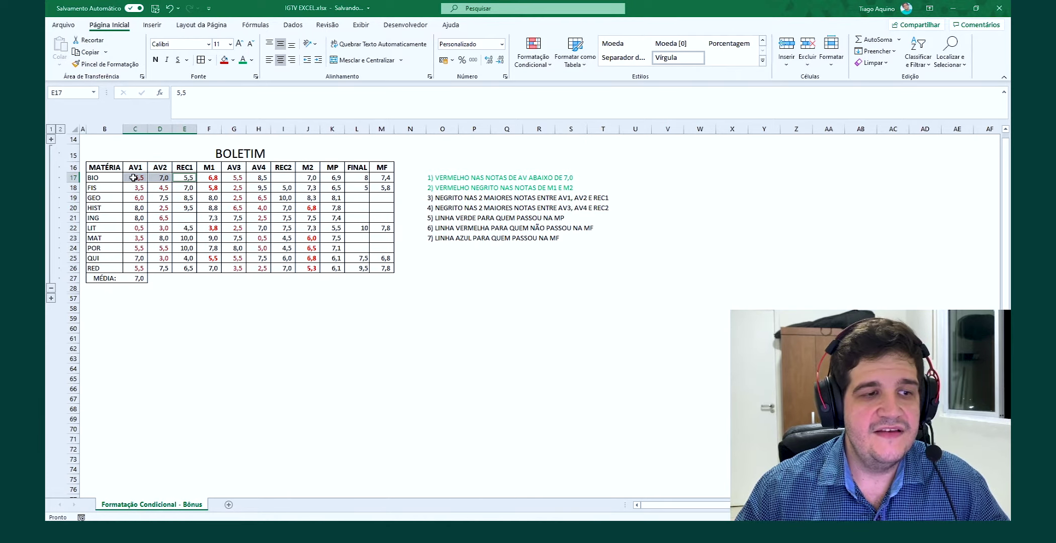
left_click_drag(134, 178, 180, 177)
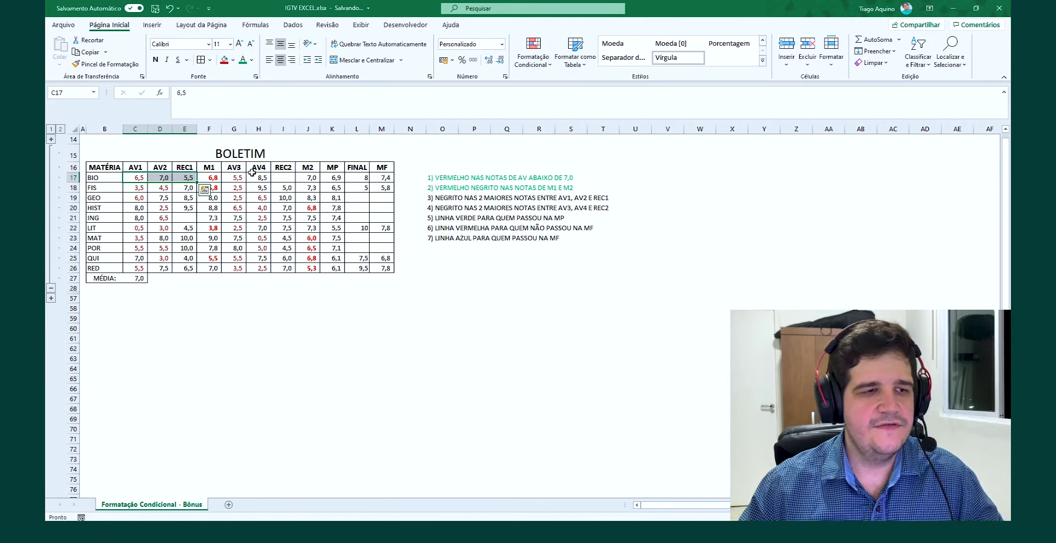
left_click_drag(136, 178, 176, 179)
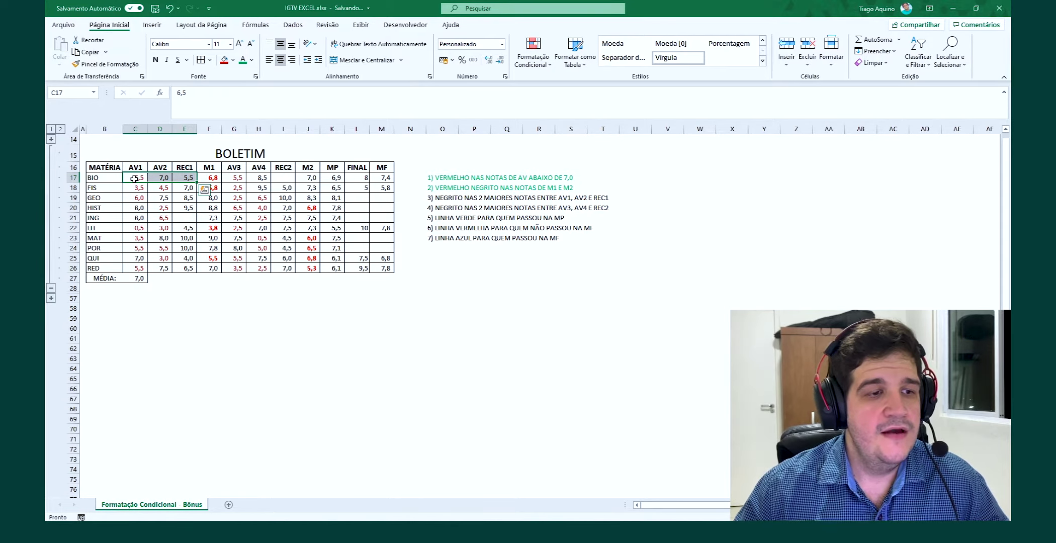
Step: Start a 10 Primeiros Itens conditional formatting rule for the BIO grades in C17:E17, limited to the top 2 items
left_click_drag(134, 179, 183, 178)
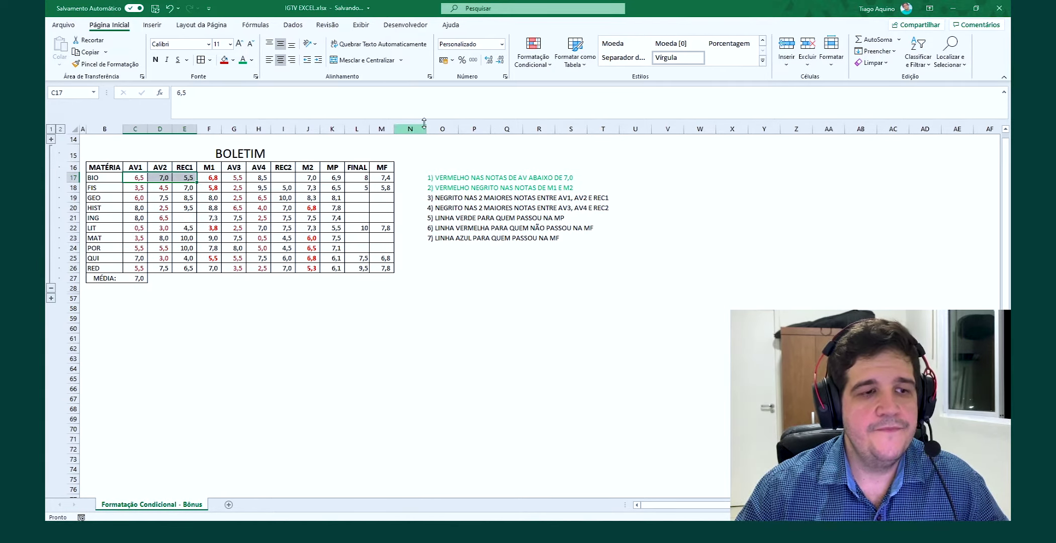
left_click(546, 65)
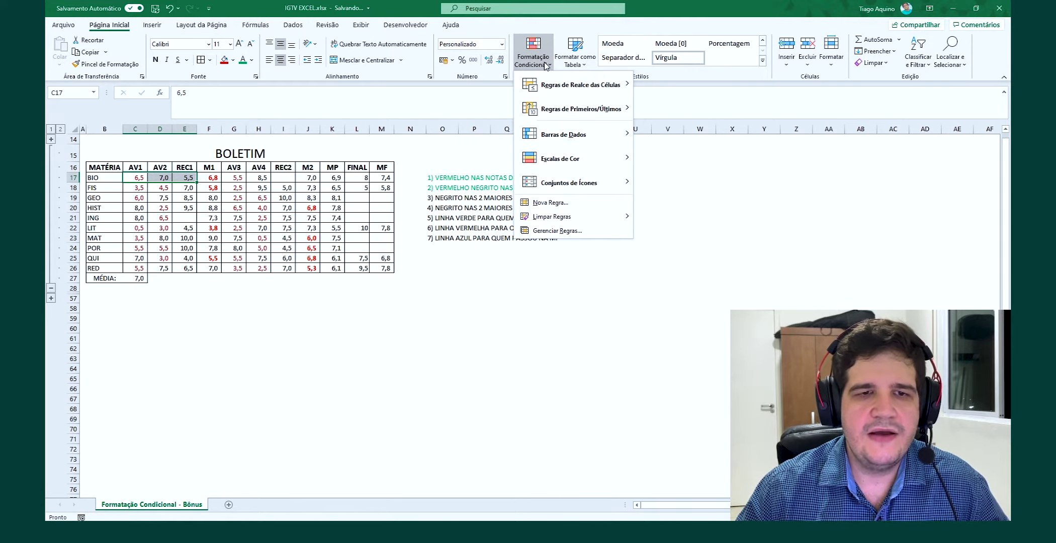
mouse_move(562, 90)
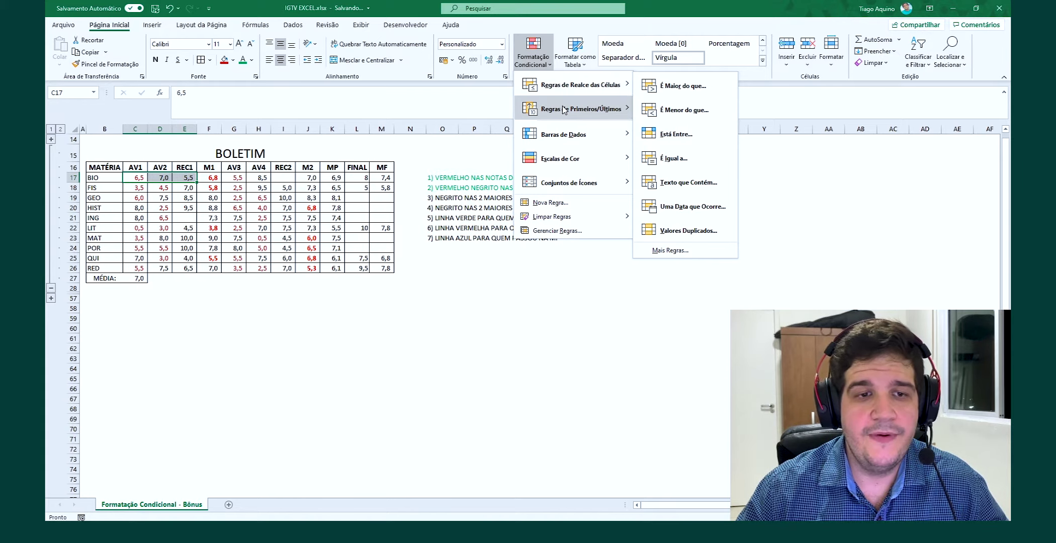
mouse_move(560, 114)
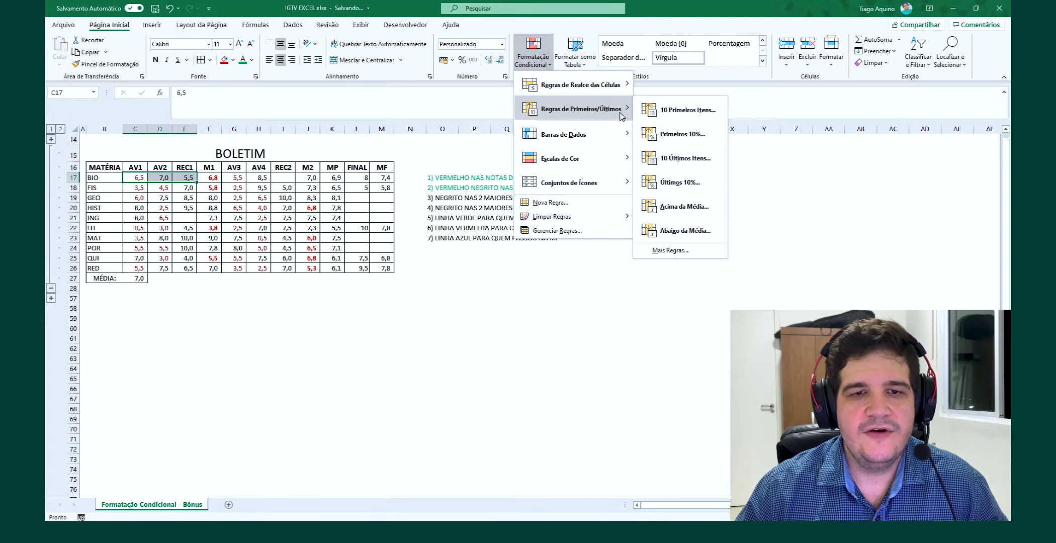
left_click(681, 110)
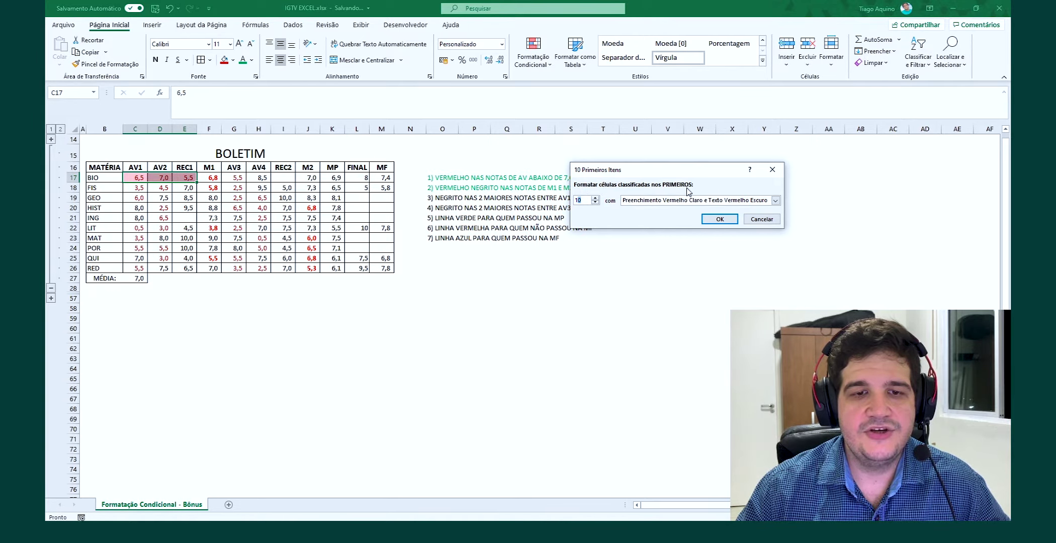
type("2")
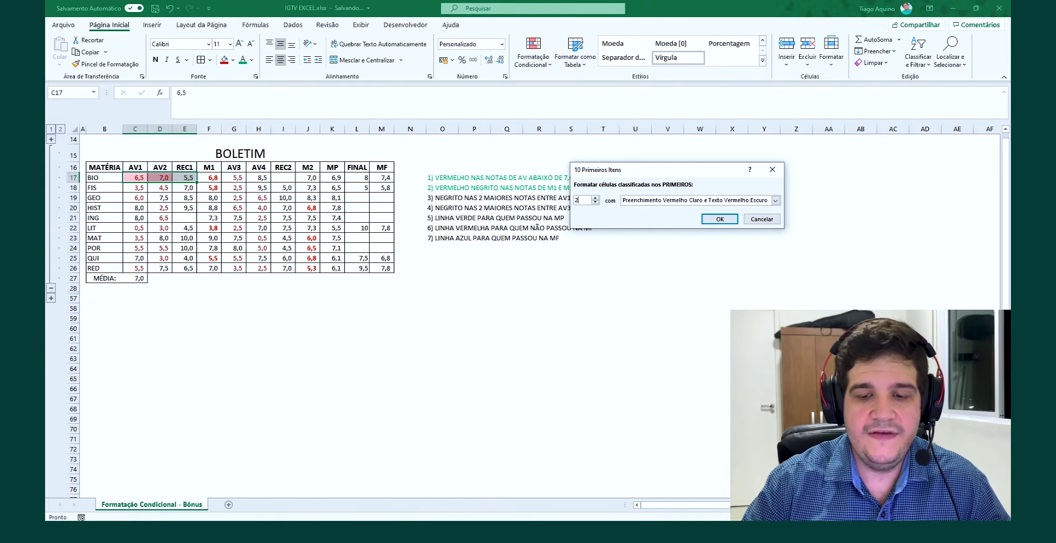
Step: Give the top 2 rule a custom format with bold (Negrito) font style and apply it to C17:E17
left_click(663, 201)
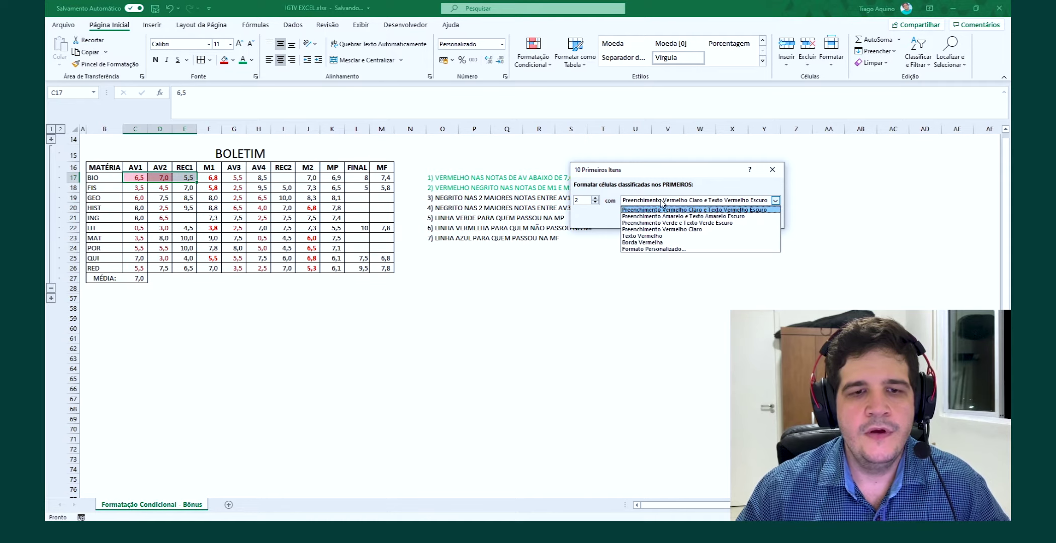
left_click(644, 249)
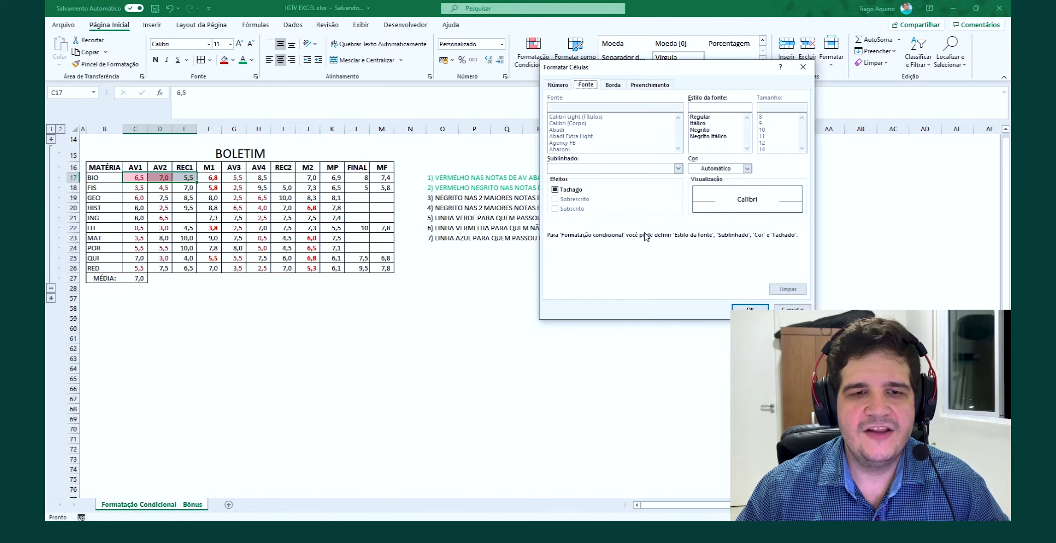
left_click(698, 130)
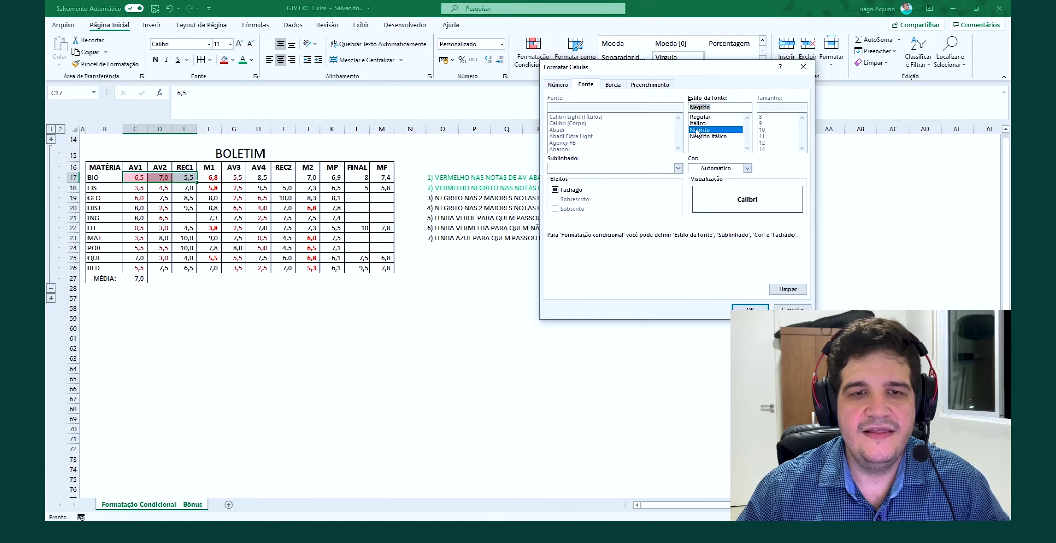
left_click(750, 308)
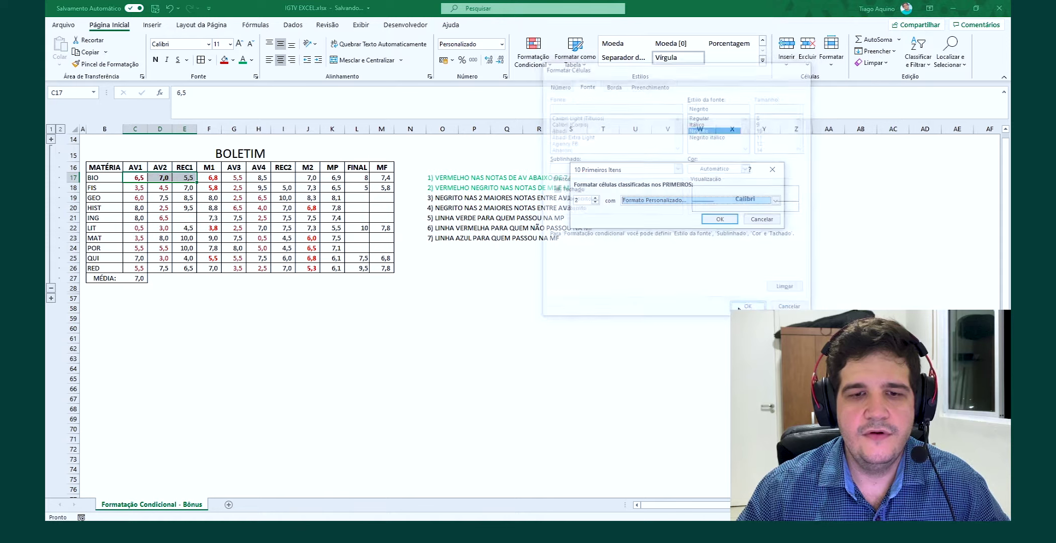
left_click(720, 220)
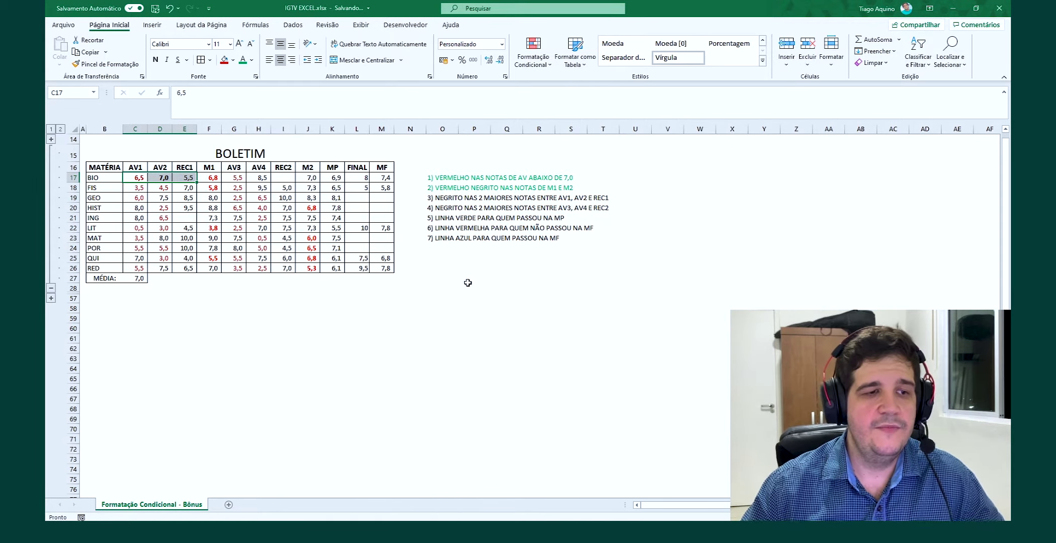
Step: Check the formatting of the BIO grades for AV2 in D17 and REC1 in E17
left_click(468, 283)
left_click(160, 178)
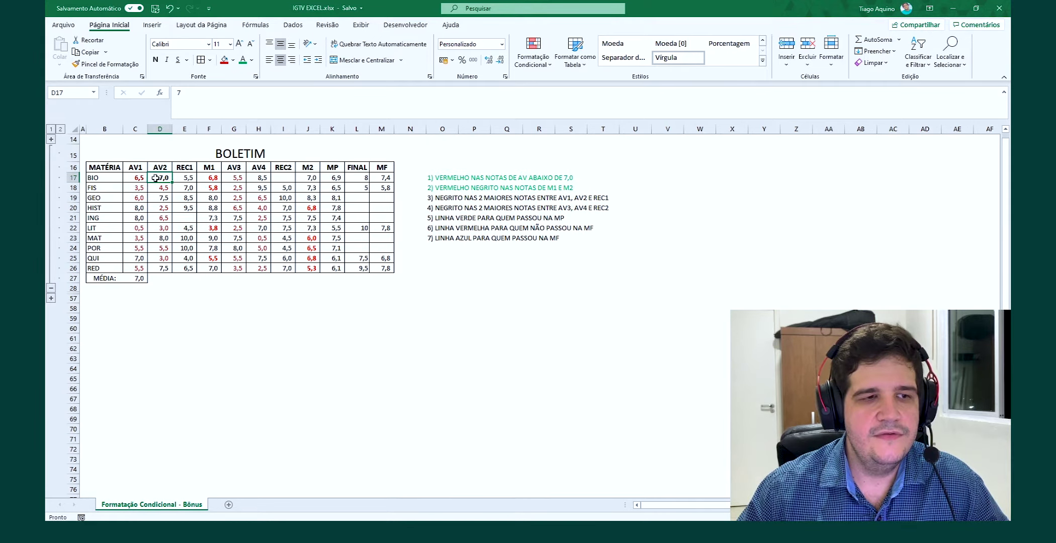
left_click(188, 177)
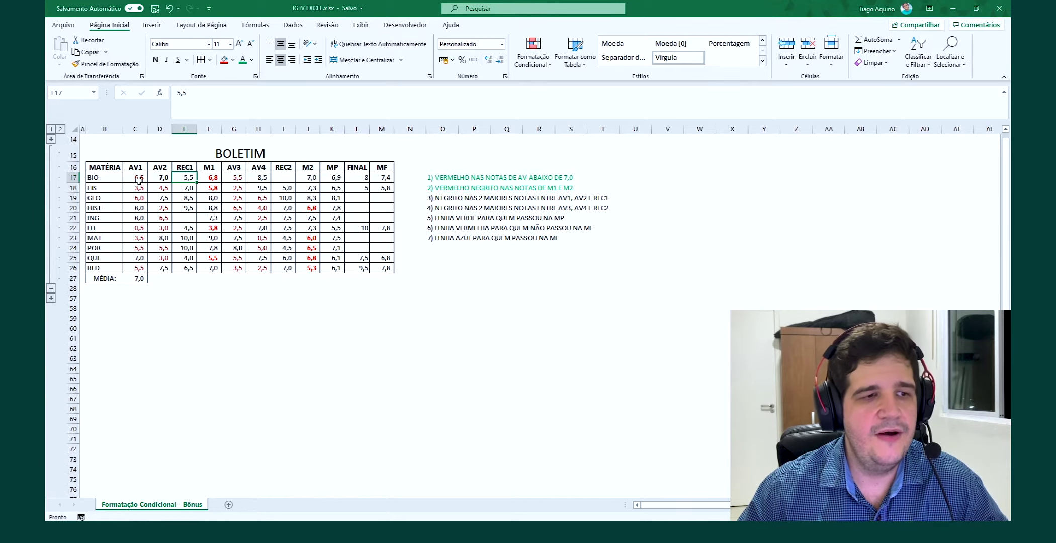
Step: Copy the formatting of the BIO grades in C17:E17 onto C18:E26, one subject row at a time, with the Format Painter
left_click_drag(138, 177, 194, 178)
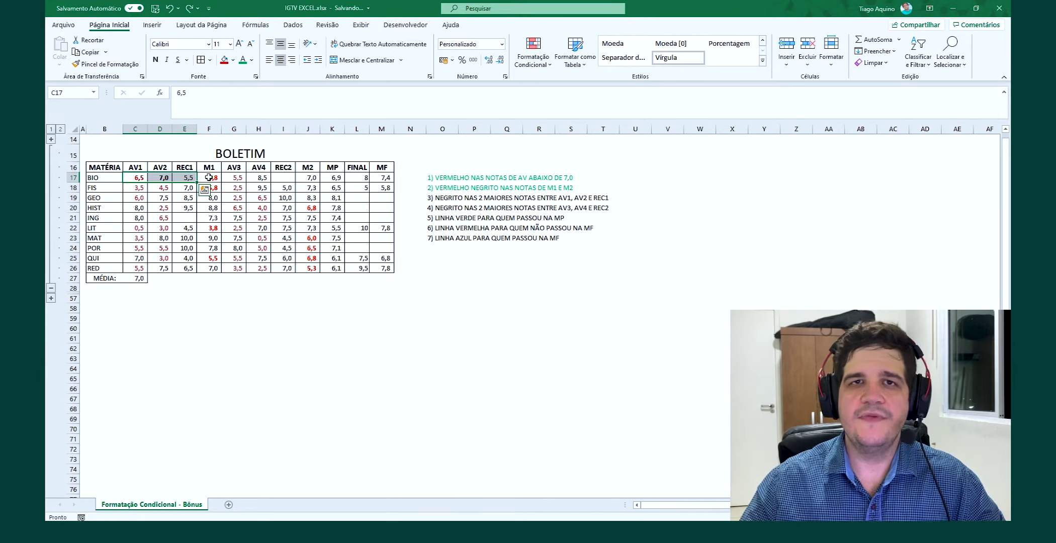
left_click_drag(138, 178, 180, 178)
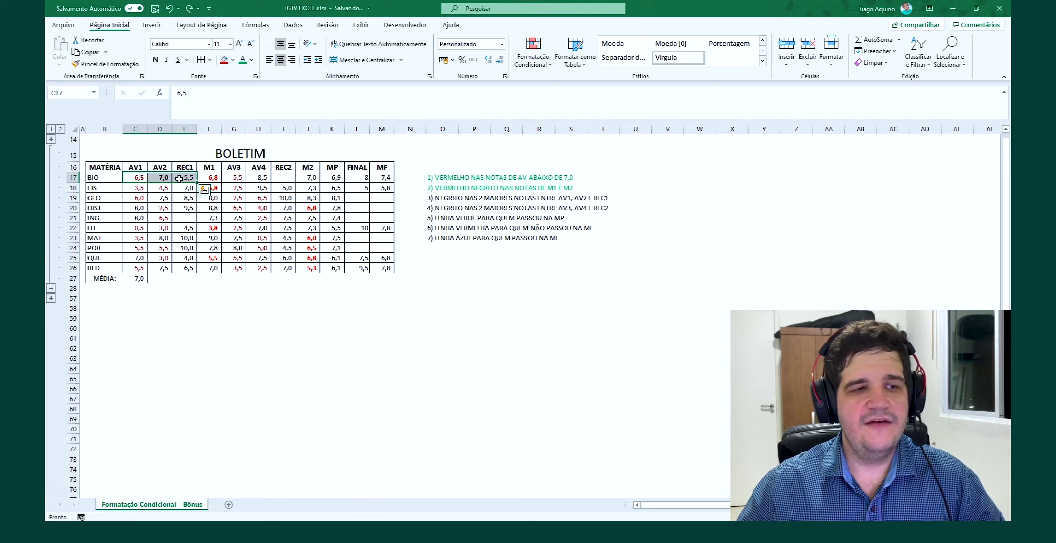
left_click(103, 64)
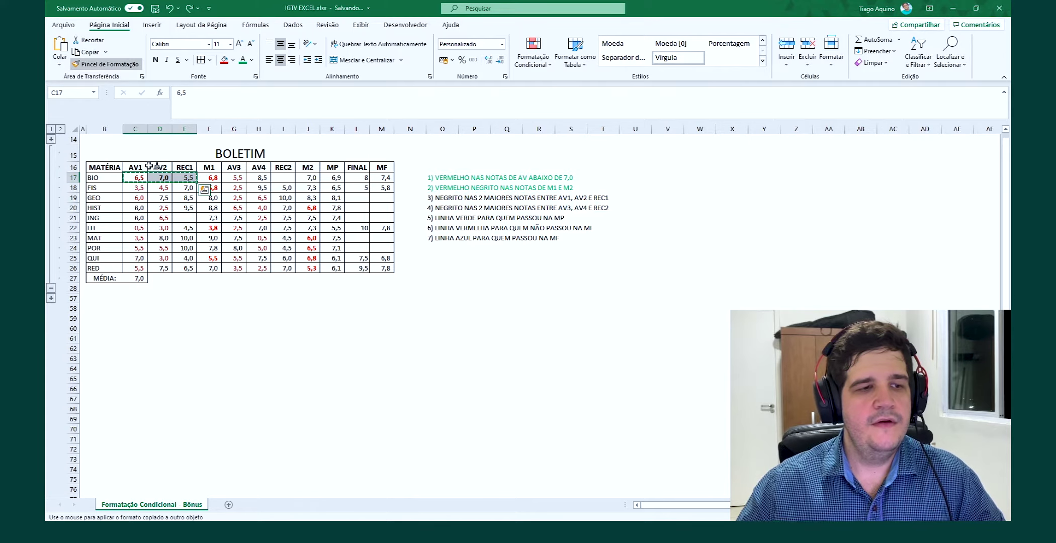
mouse_move(141, 189)
left_mouse_down()
mouse_move(186, 189)
mouse_move(161, 198)
mouse_move(189, 197)
mouse_move(165, 219)
mouse_move(187, 220)
mouse_move(161, 229)
mouse_move(187, 229)
mouse_move(151, 239)
mouse_move(188, 238)
mouse_move(166, 258)
mouse_move(182, 259)
mouse_move(143, 269)
mouse_move(186, 272)
left_mouse_up()
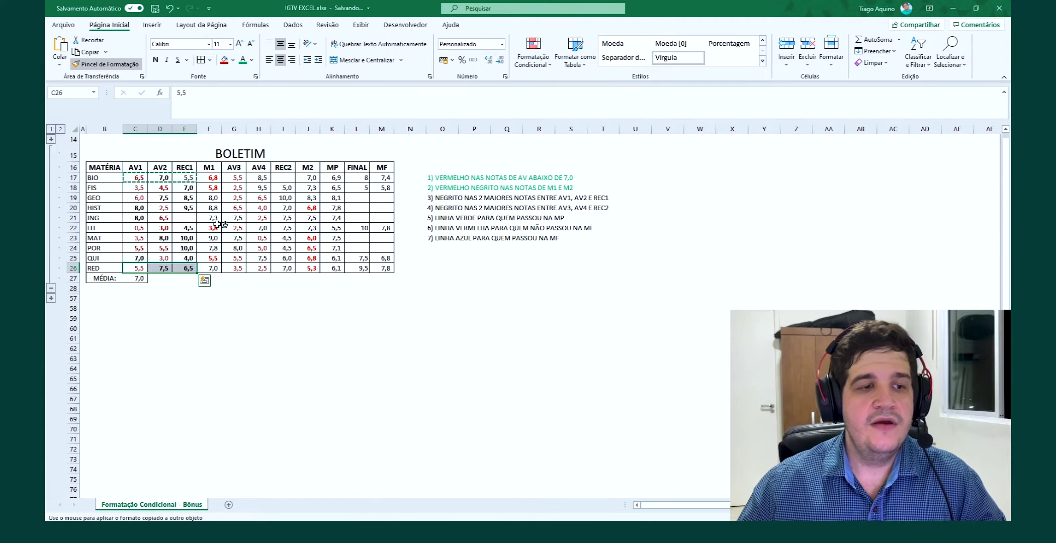
Step: Paint the same top 2 formatting row by row onto the AV3, AV4 and REC2 grades in G17:I26
left_click(239, 178)
left_click_drag(240, 179, 282, 268)
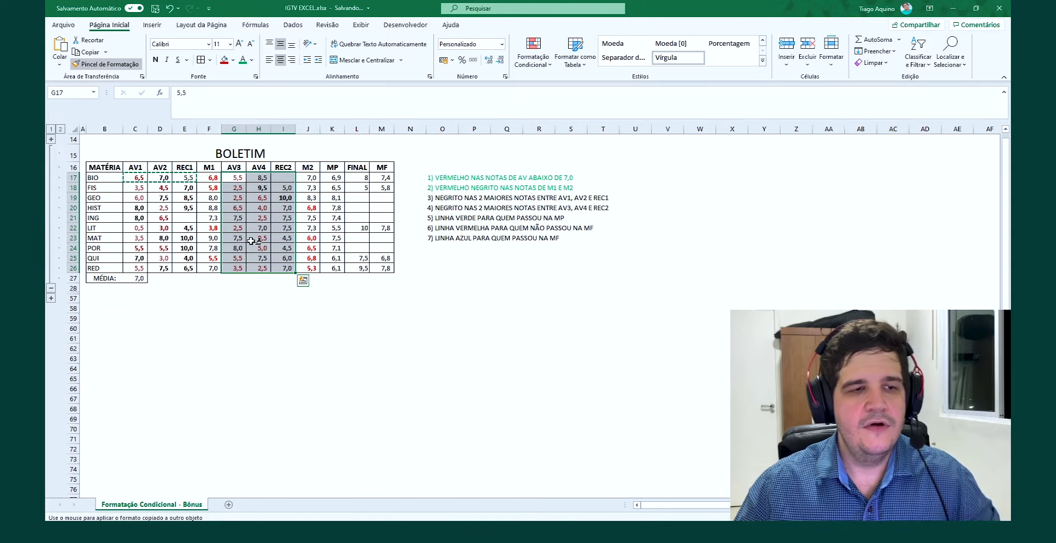
key("Escape")
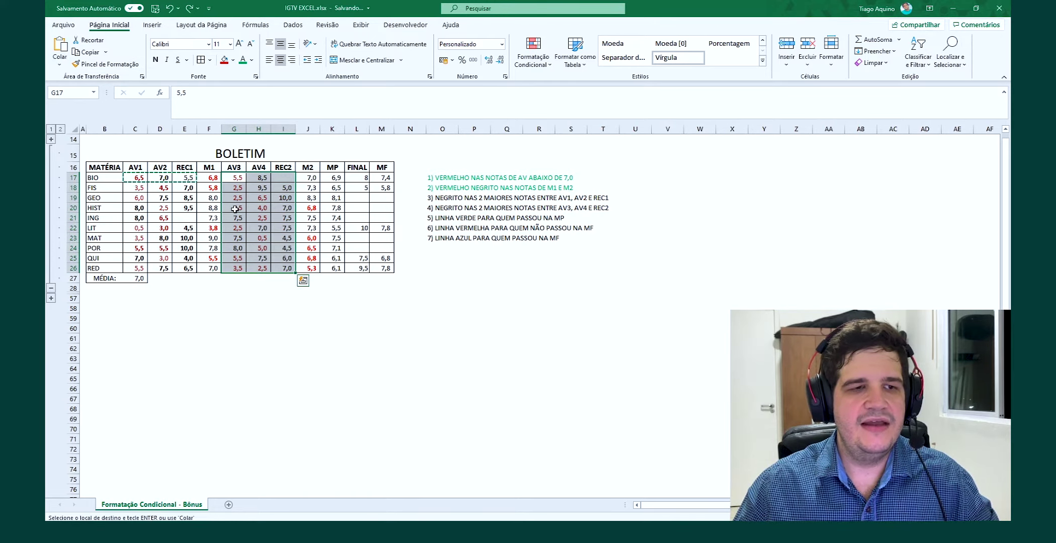
Step: Mark rules 3 and 4 in O19:O20 as done by coloring their text green
left_click(143, 268)
left_click_drag(143, 268, 186, 268)
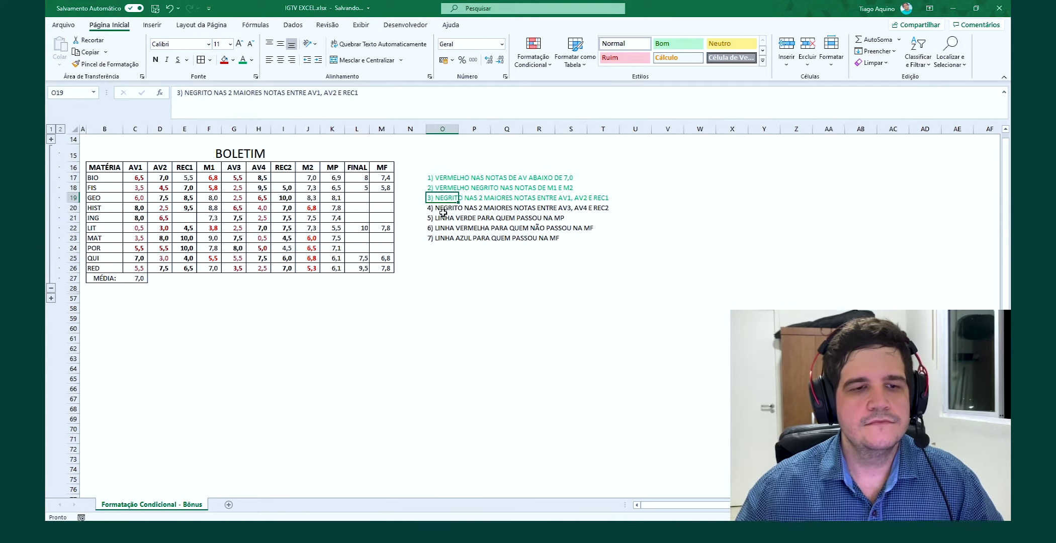
left_click(433, 209)
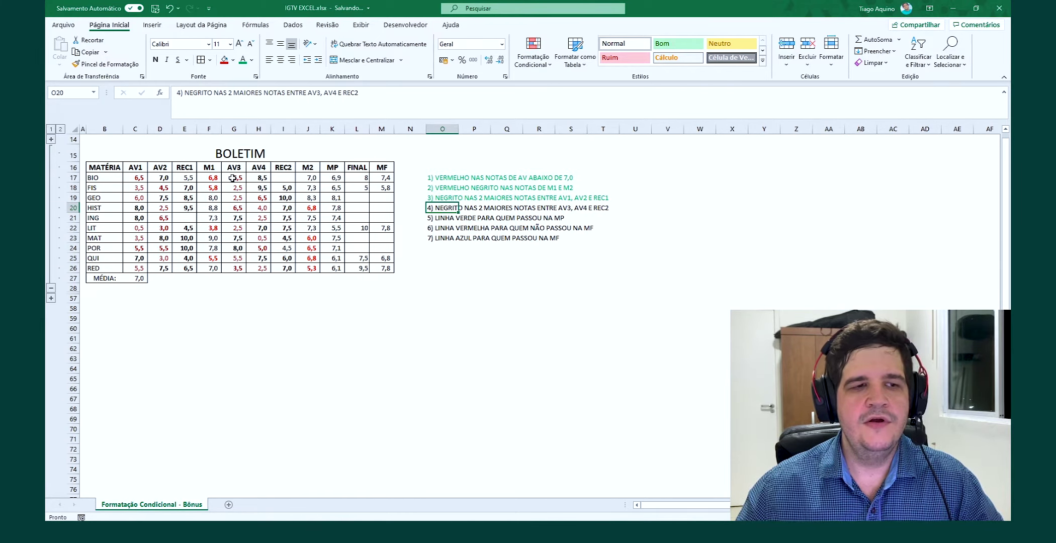
left_click(243, 61)
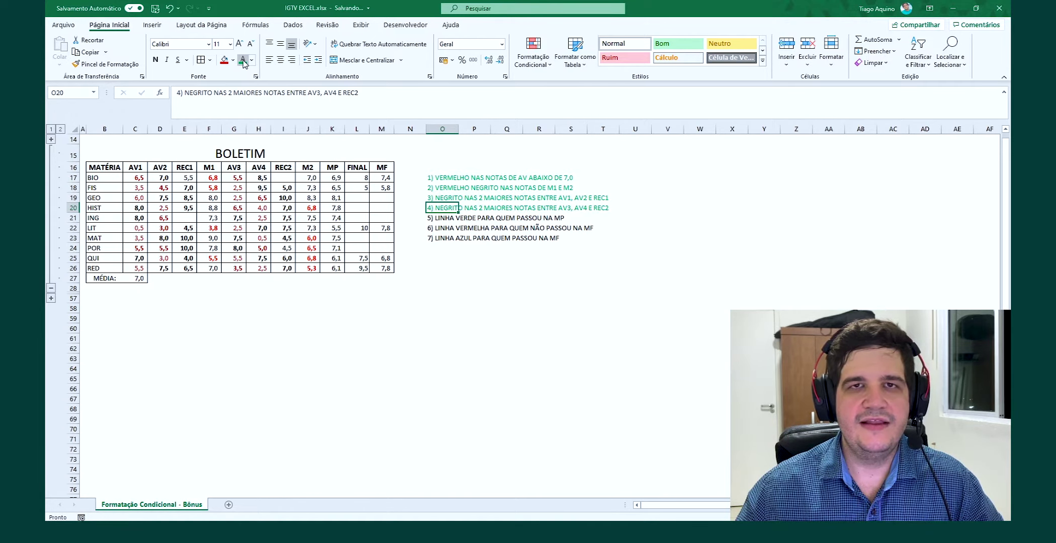
Step: Examine rule 5 against the MP grades in K17:K26 and the GEO, HIST and ING rows it concerns
left_click(429, 218)
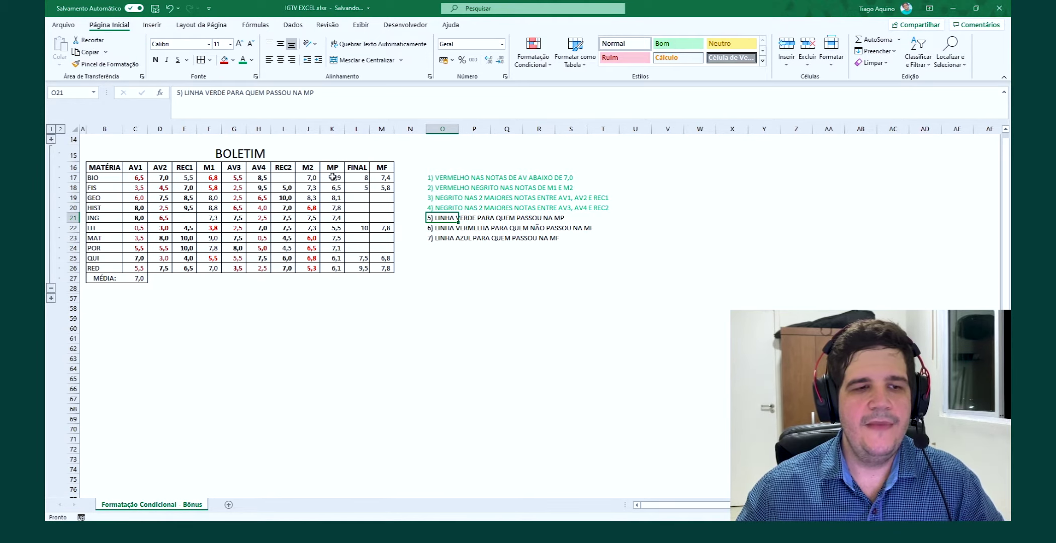
left_click_drag(333, 177, 334, 268)
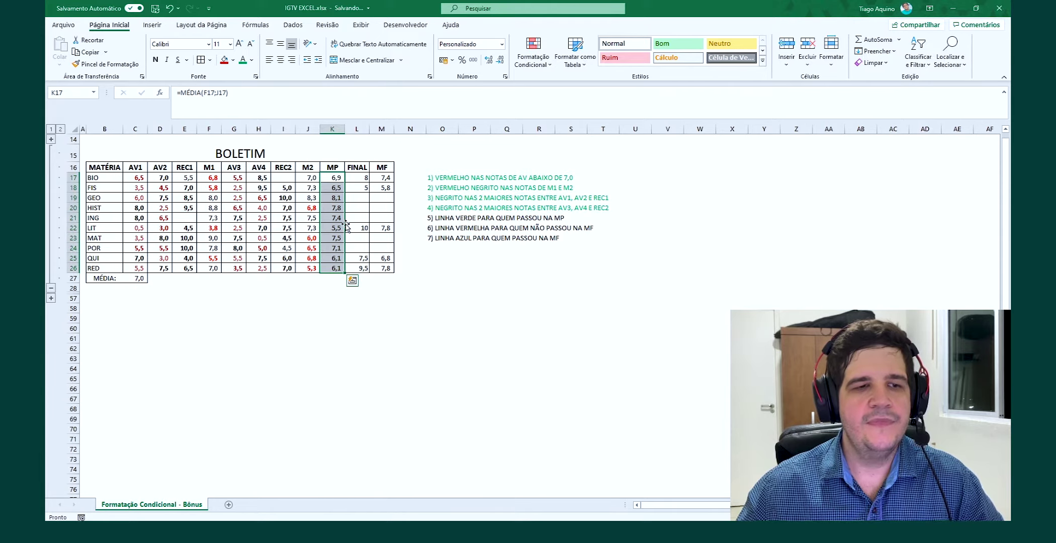
left_click(335, 199)
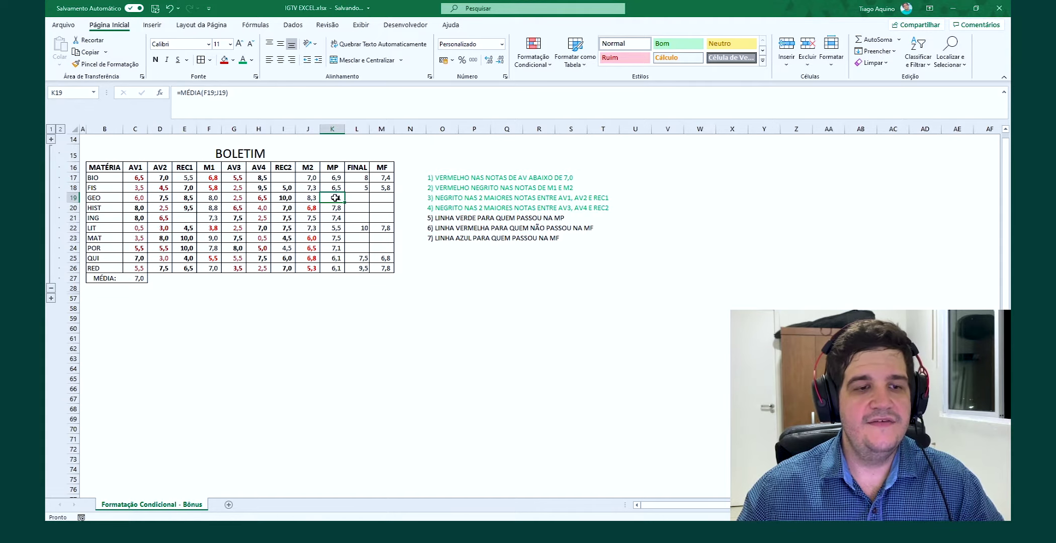
left_click_drag(105, 197, 330, 201)
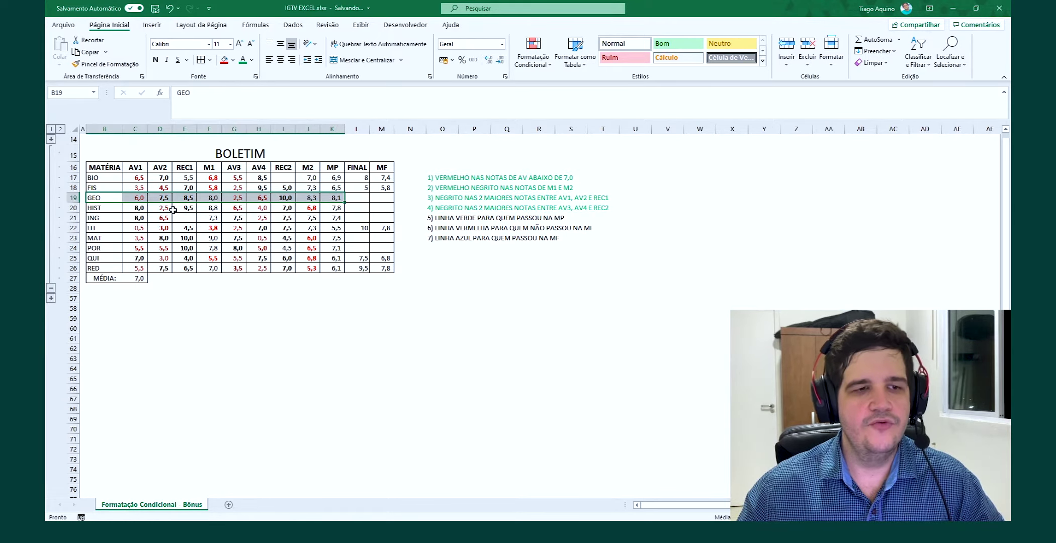
left_click_drag(104, 207, 332, 207)
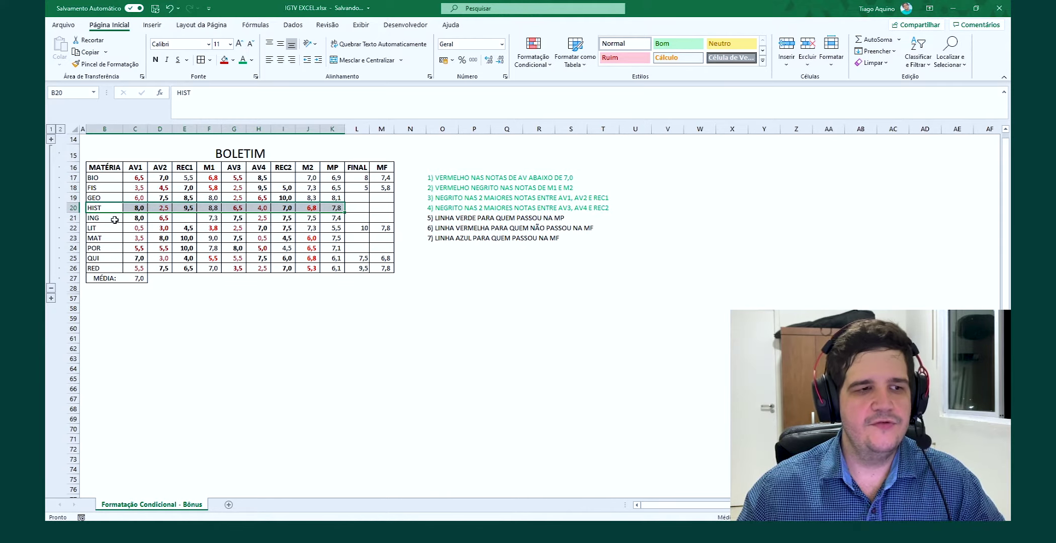
left_click_drag(111, 218, 335, 218)
left_click(387, 218)
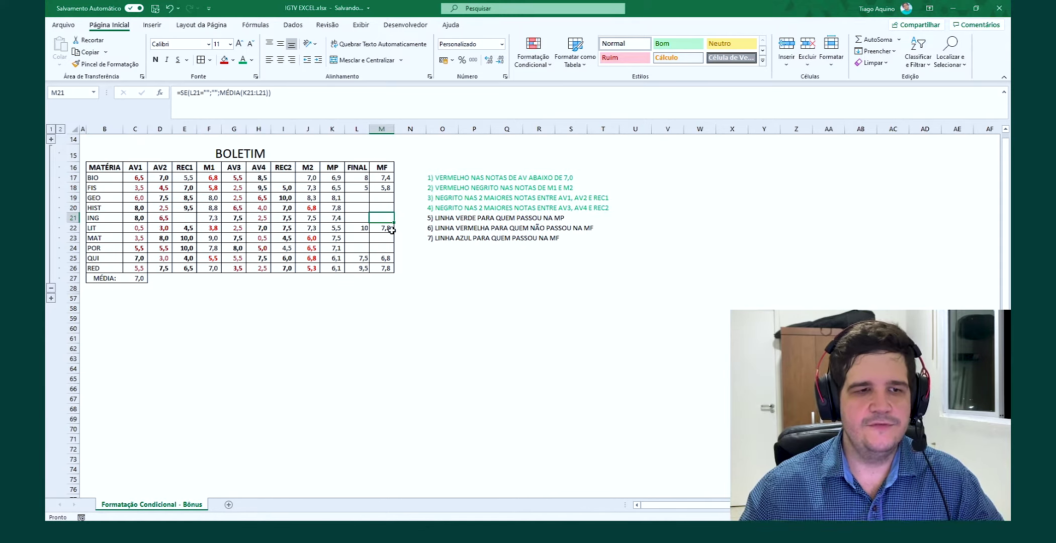
Step: Try a manual green fill on the GEO row in B19:M19 and undo it
left_click_drag(99, 198, 389, 198)
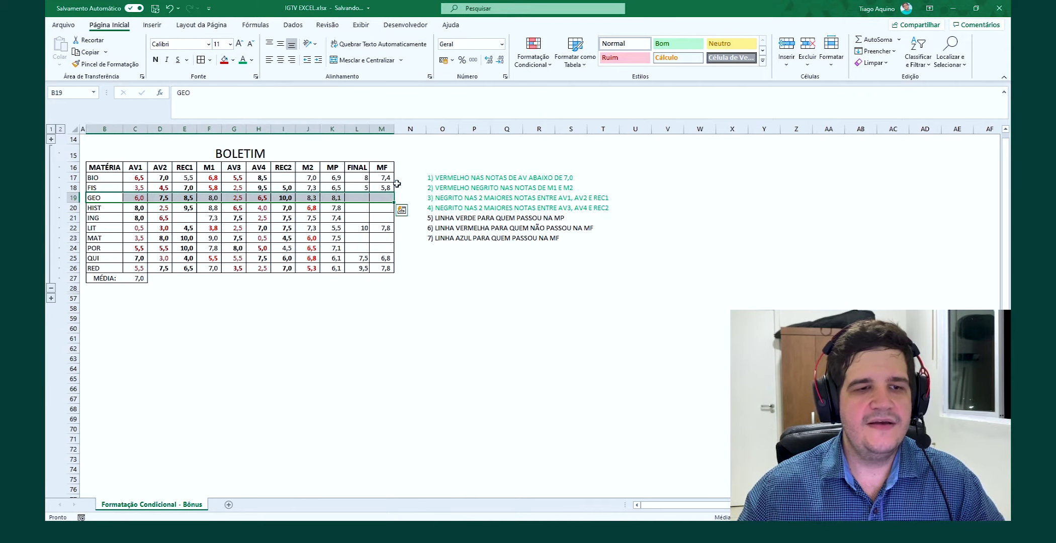
left_click(234, 60)
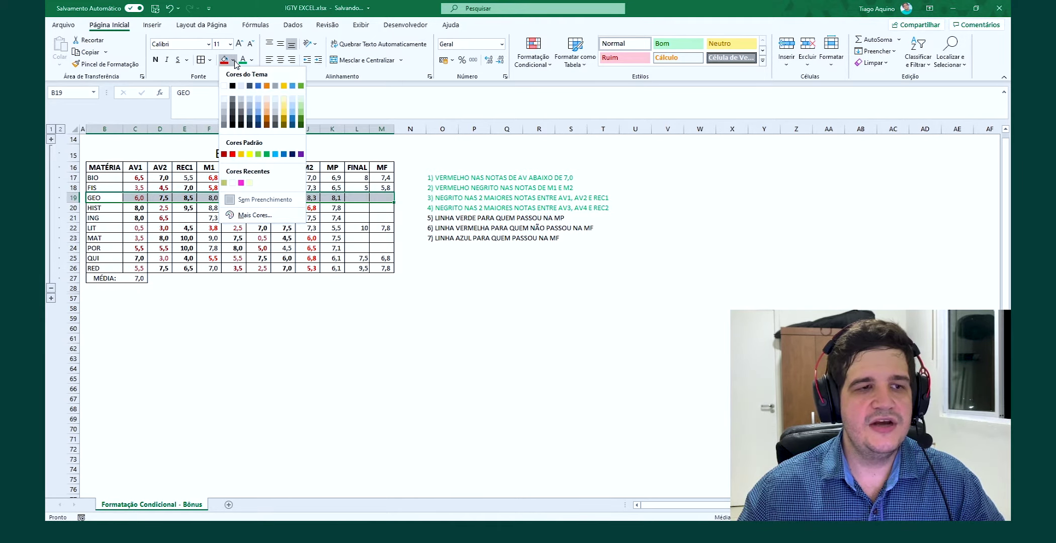
left_click(267, 155)
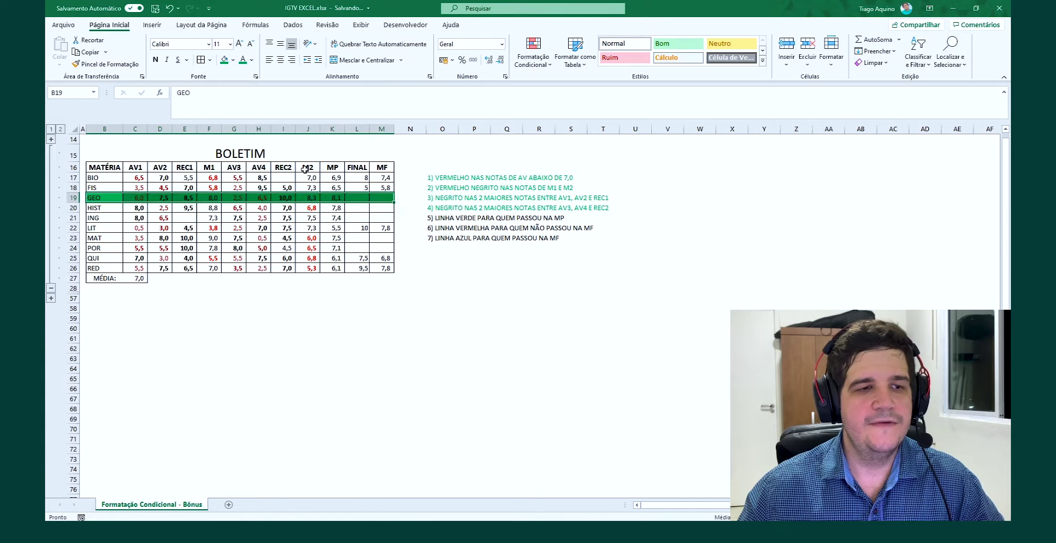
left_click(493, 329)
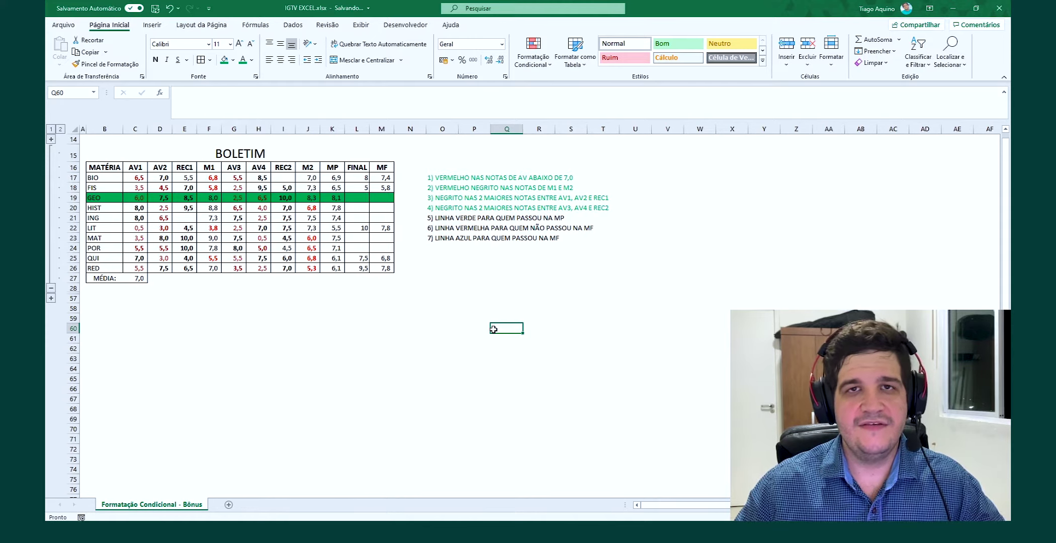
key("ctrl+z")
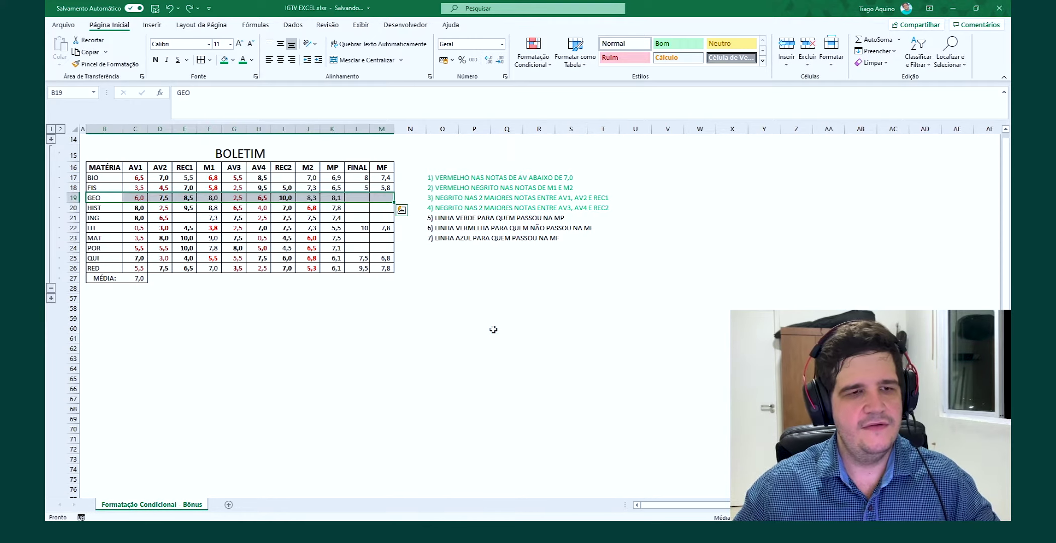
left_click(470, 307)
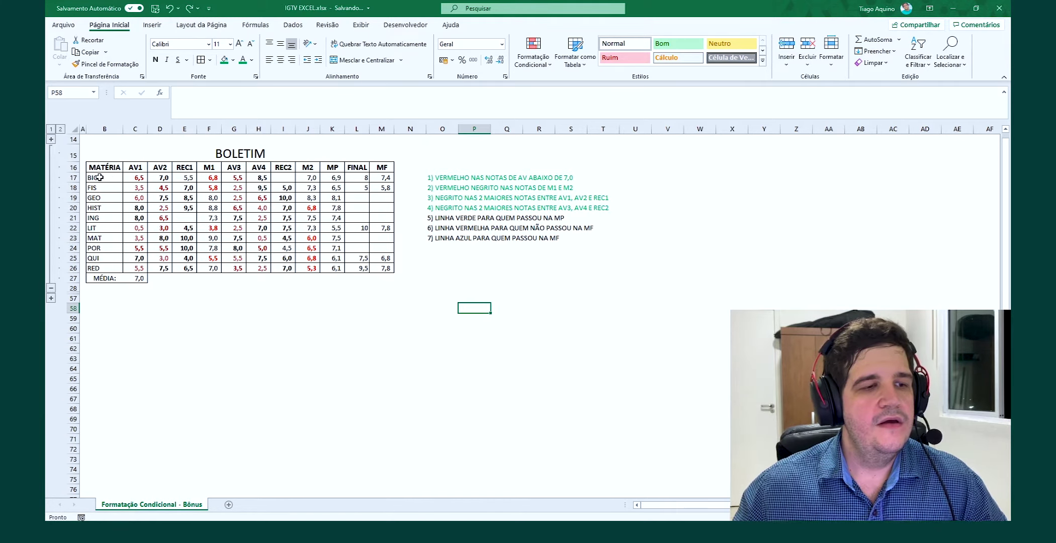
Step: Start a new conditional formatting rule for B17:M26 that uses a formula to determine which cells to format
left_click_drag(100, 177, 382, 268)
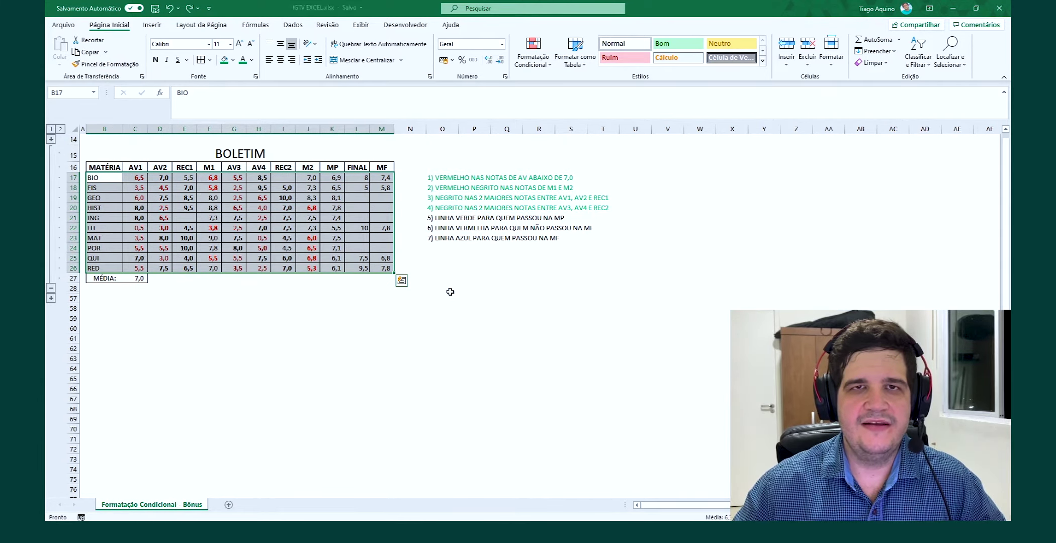
left_click(538, 66)
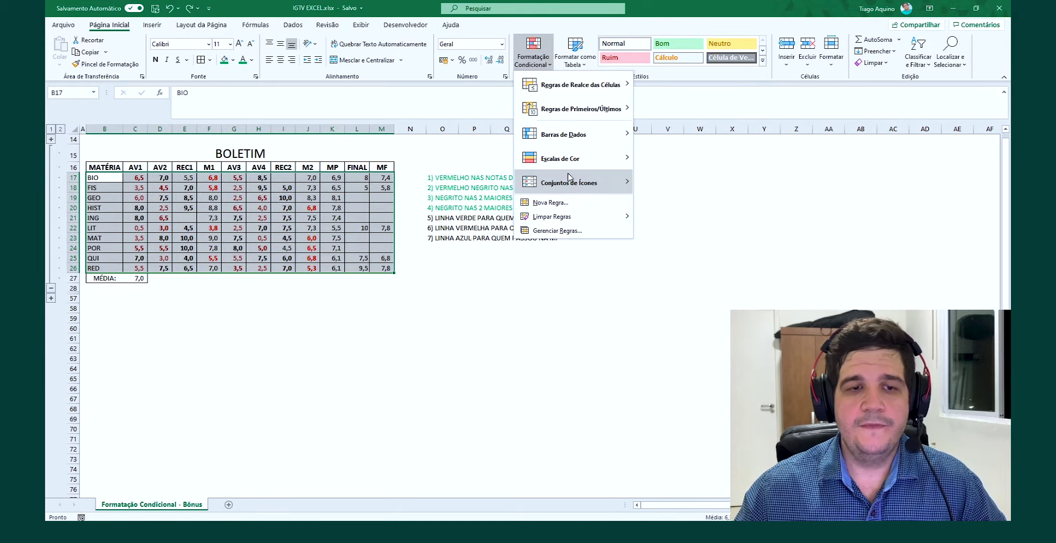
left_click(566, 202)
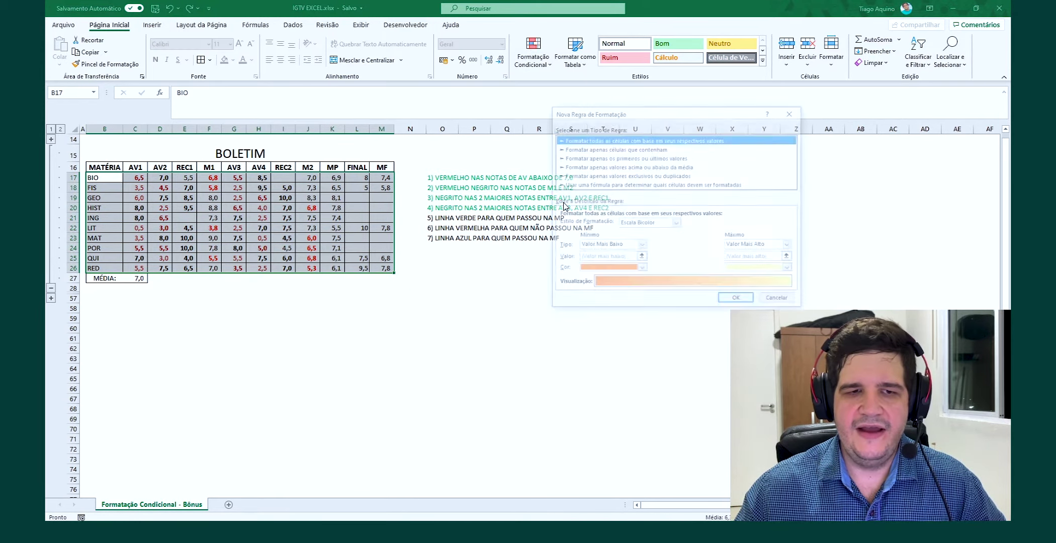
left_click(578, 185)
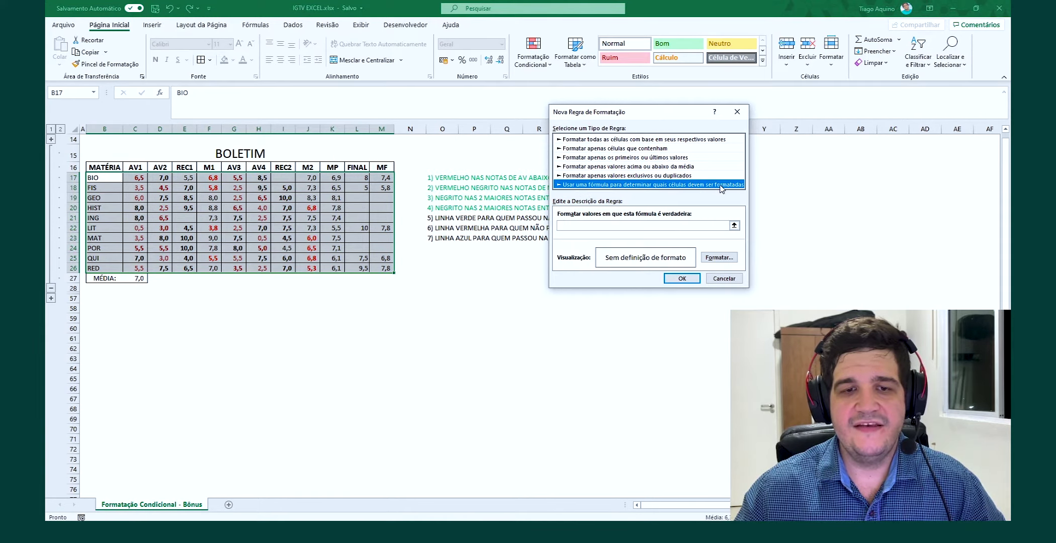
left_click(572, 225)
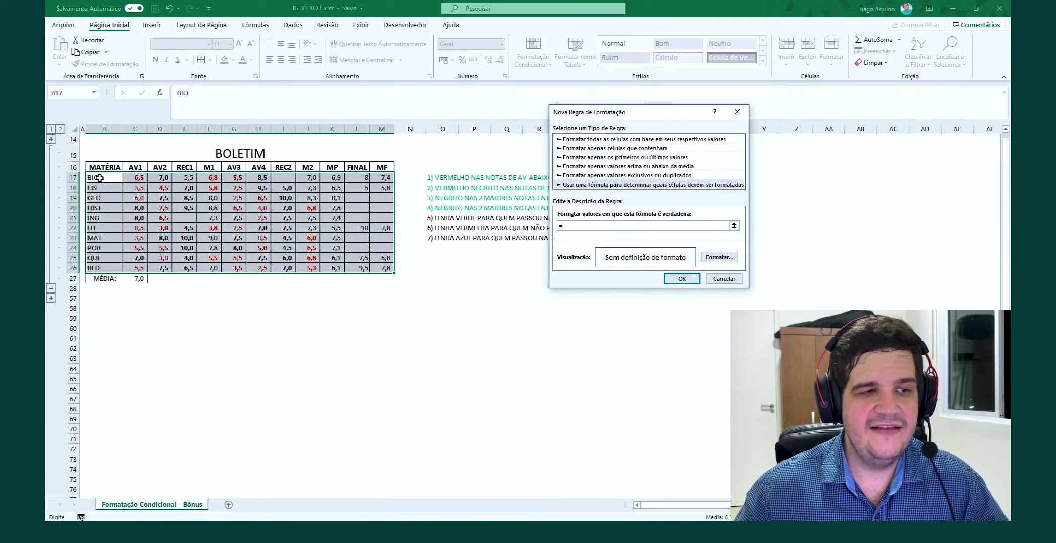
Step: Enter the rule formula =$K17>=7, with only the column of the MP reference fixed
left_click(333, 178)
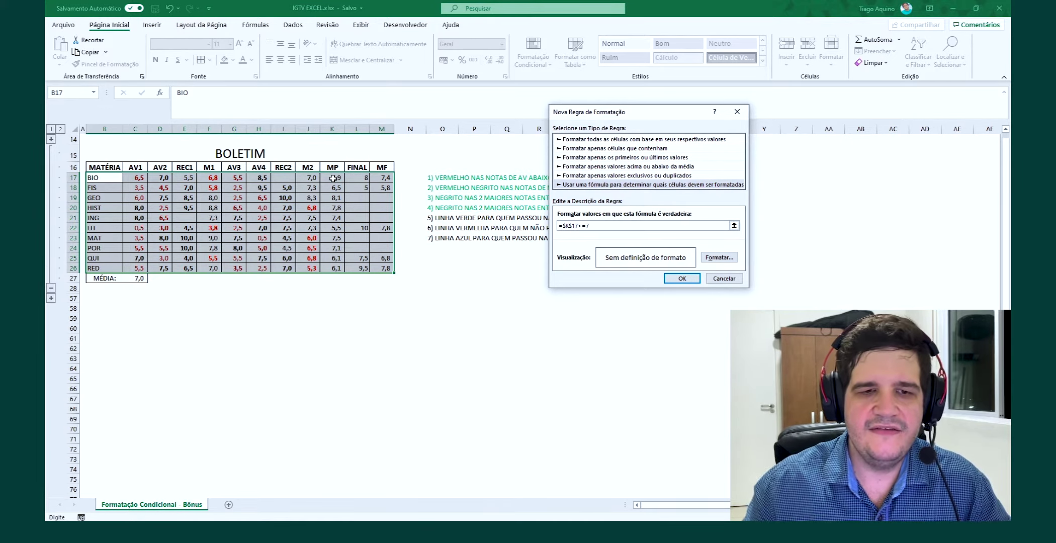
left_click_drag(562, 226, 580, 226)
left_click(590, 226)
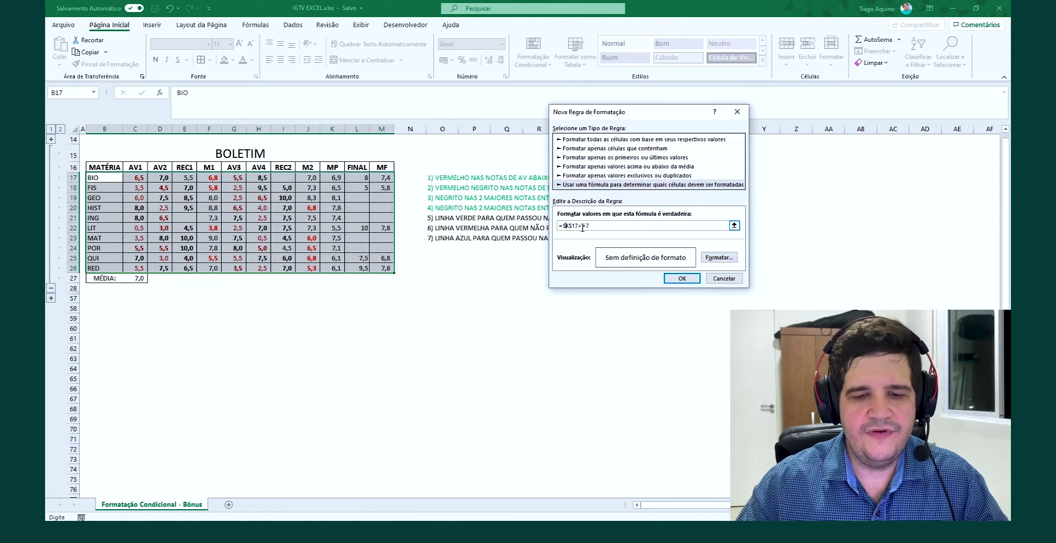
key("BackSpace")
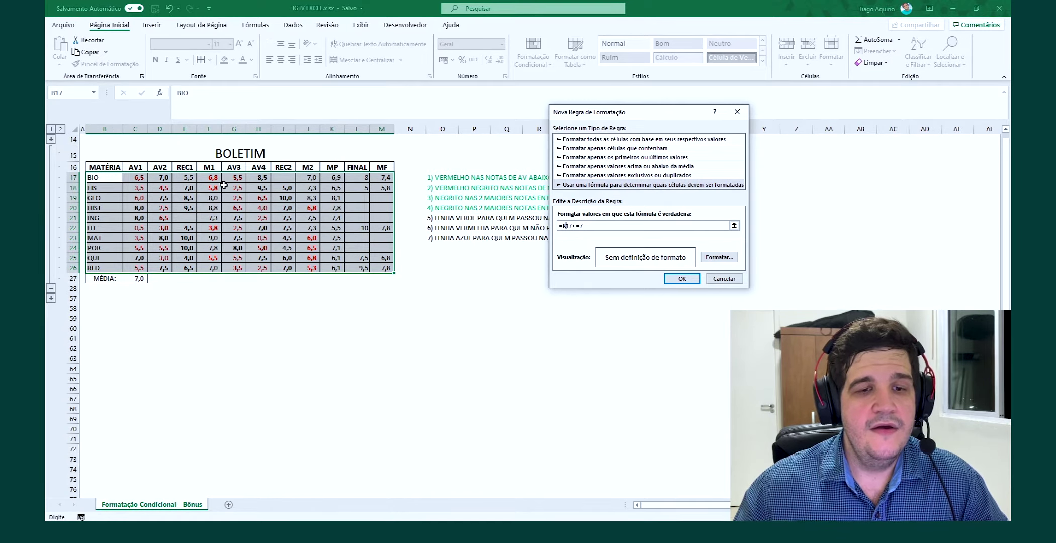
left_click(605, 226)
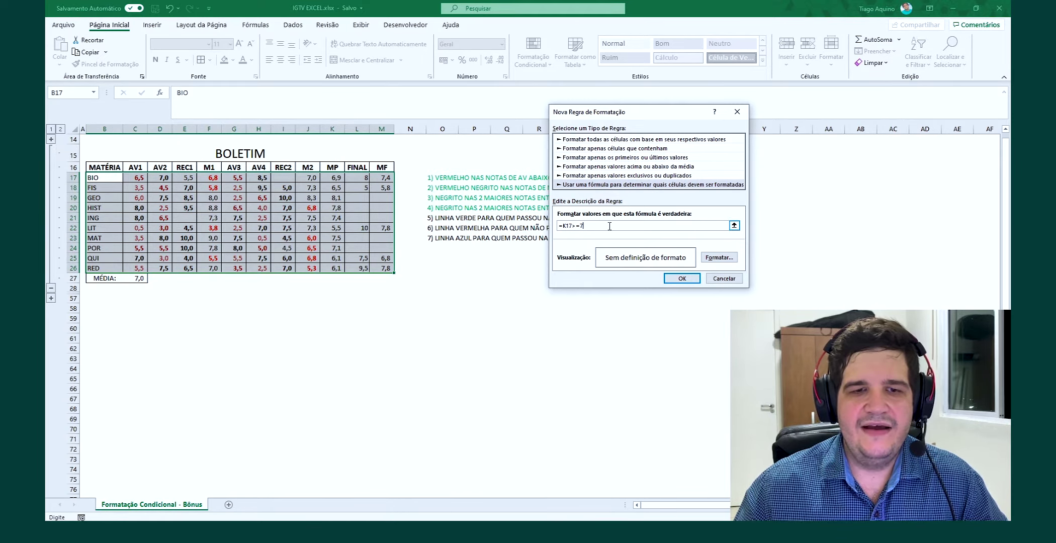
left_click_drag(609, 226, 571, 228)
left_click(575, 227)
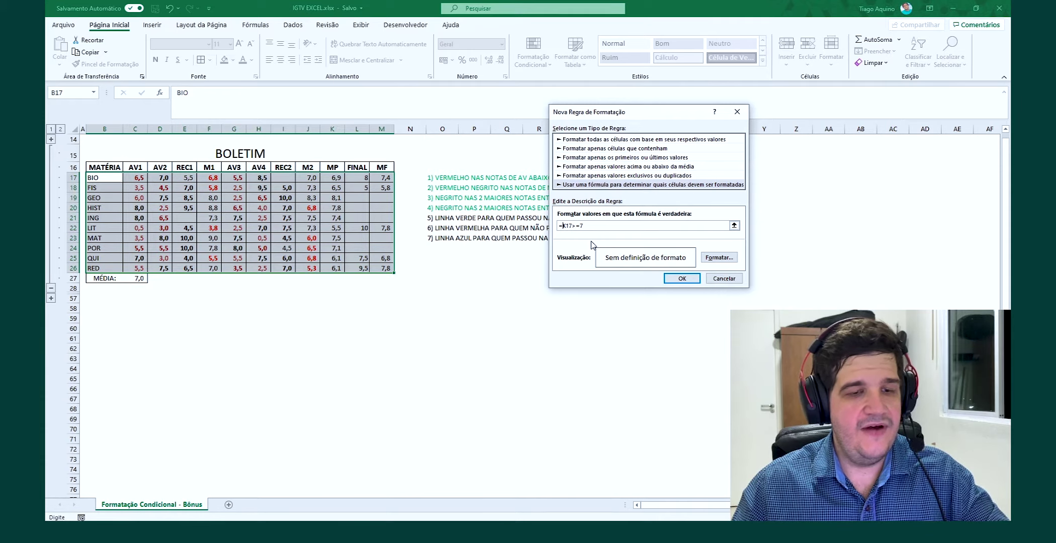
type("$")
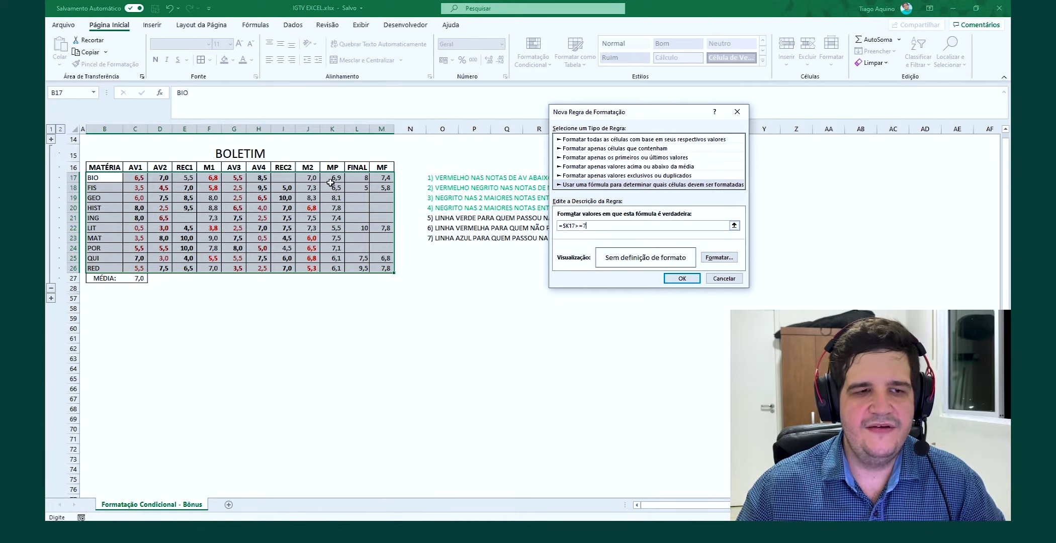
Step: Give the formula rule a green fill from the standard colors as its format
left_click(716, 258)
left_click(613, 85)
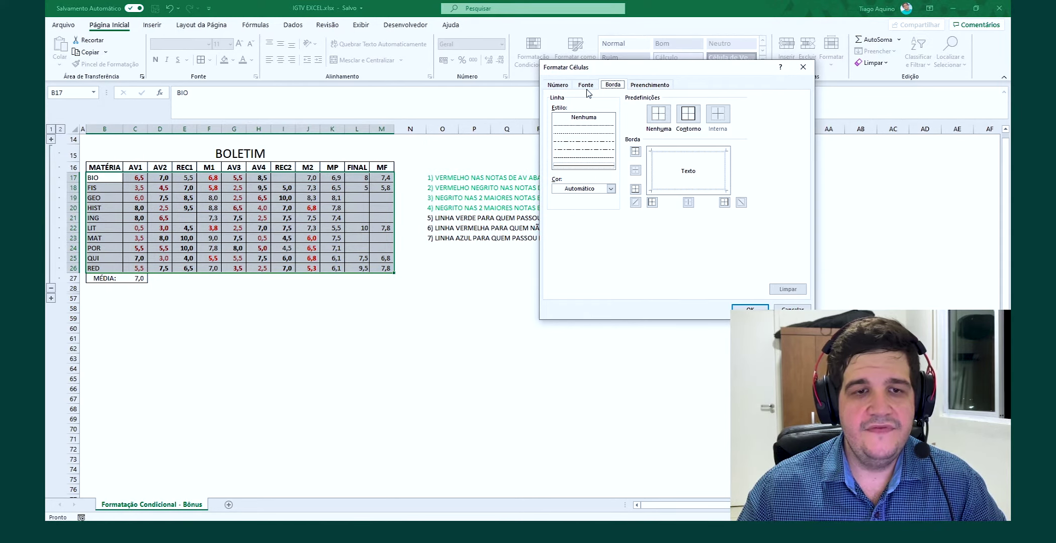
left_click(650, 85)
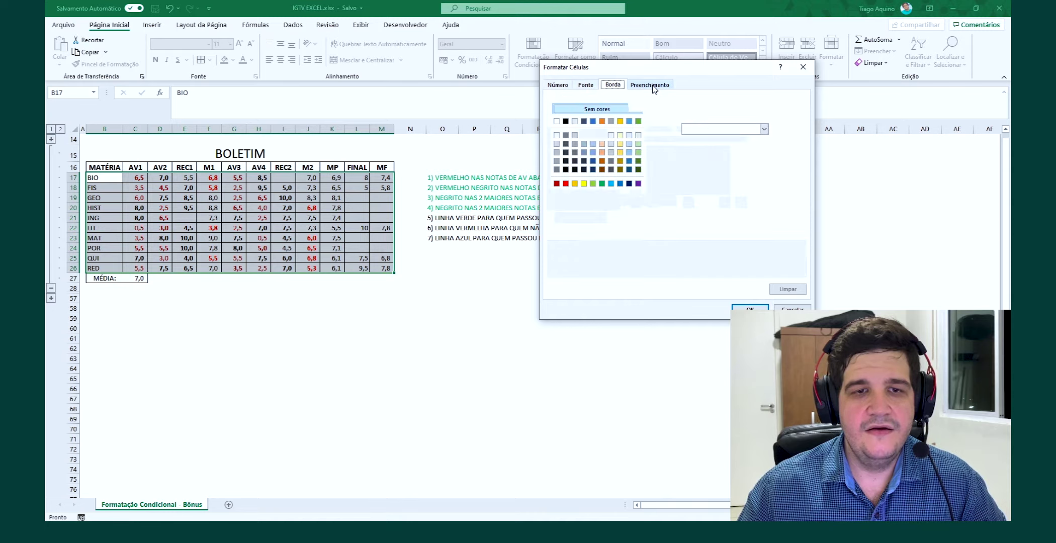
left_click(603, 184)
left_click(750, 308)
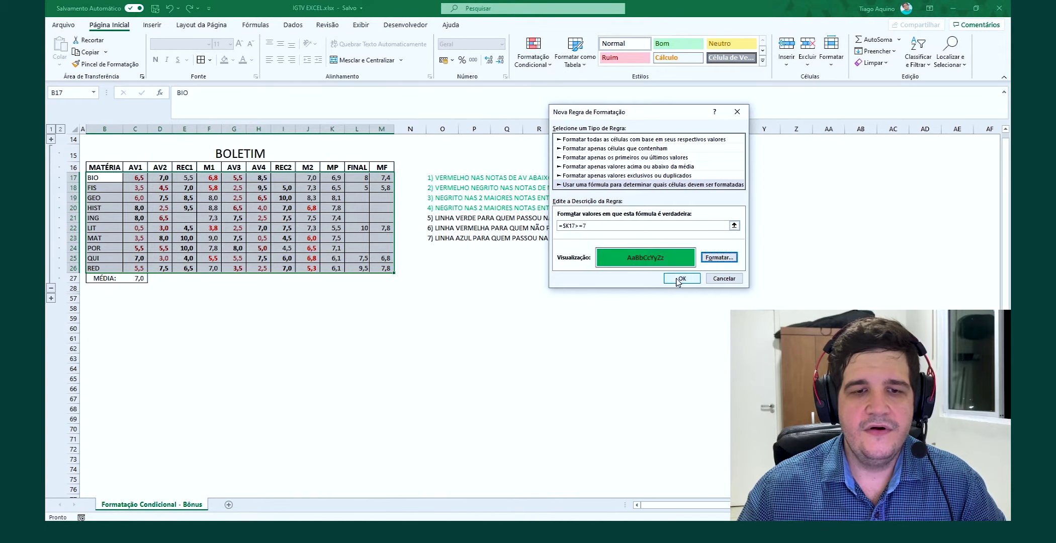
Step: Try the green formula rule on B17:M26, checking the filled rows against their MP grades, and undo it
left_click(679, 278)
left_click(477, 277)
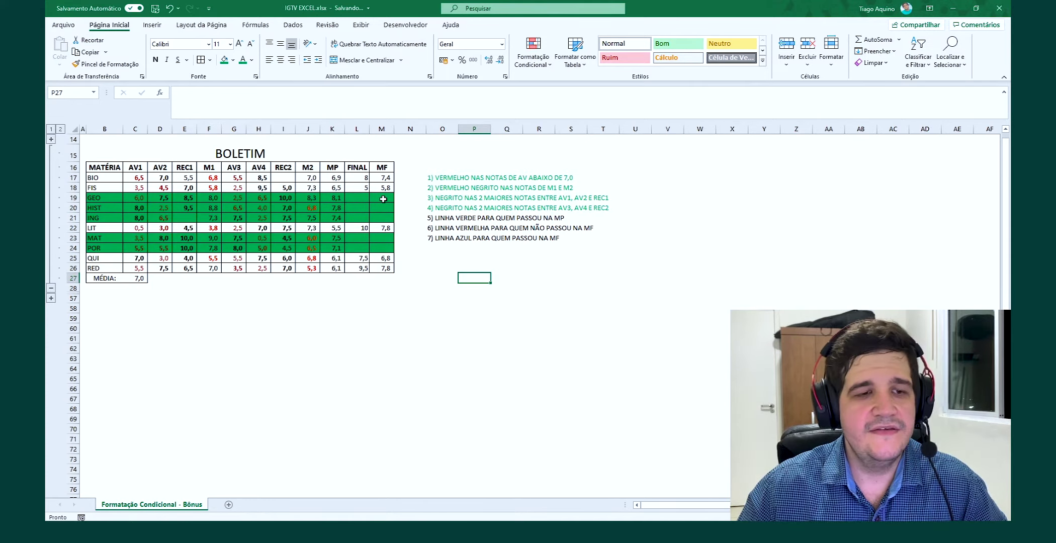
left_click(332, 177)
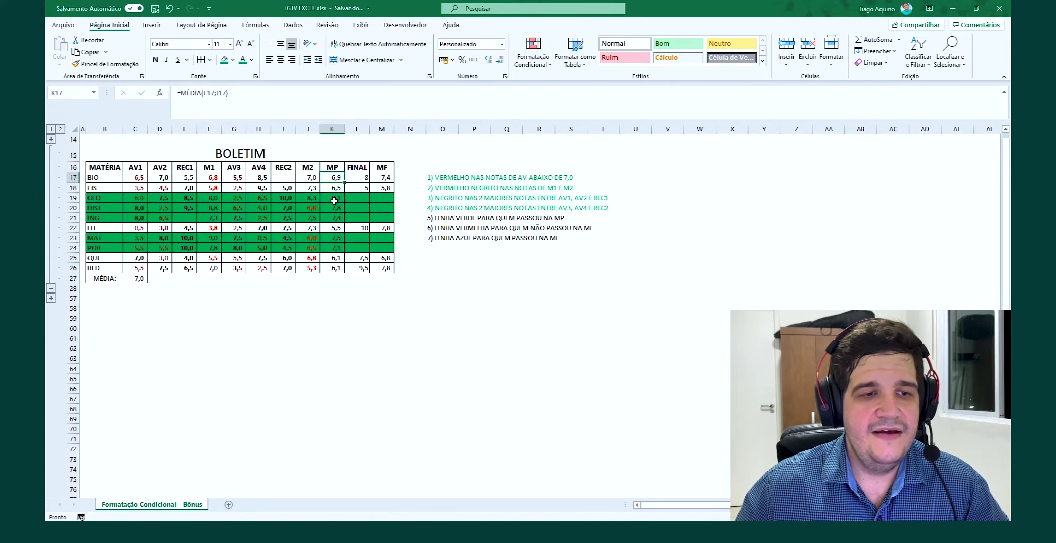
left_click_drag(335, 199, 335, 211)
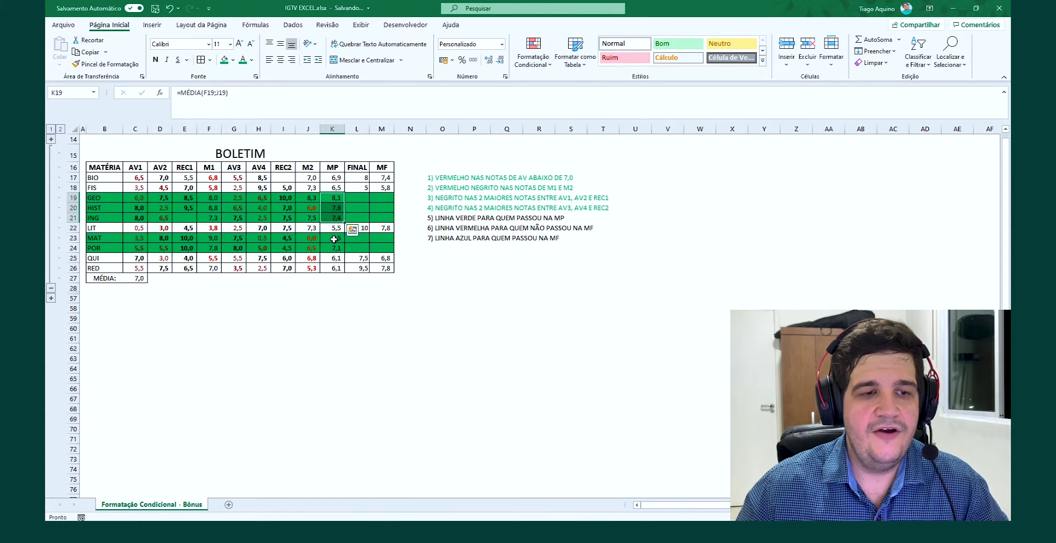
left_click_drag(334, 239, 334, 267)
left_click(333, 202)
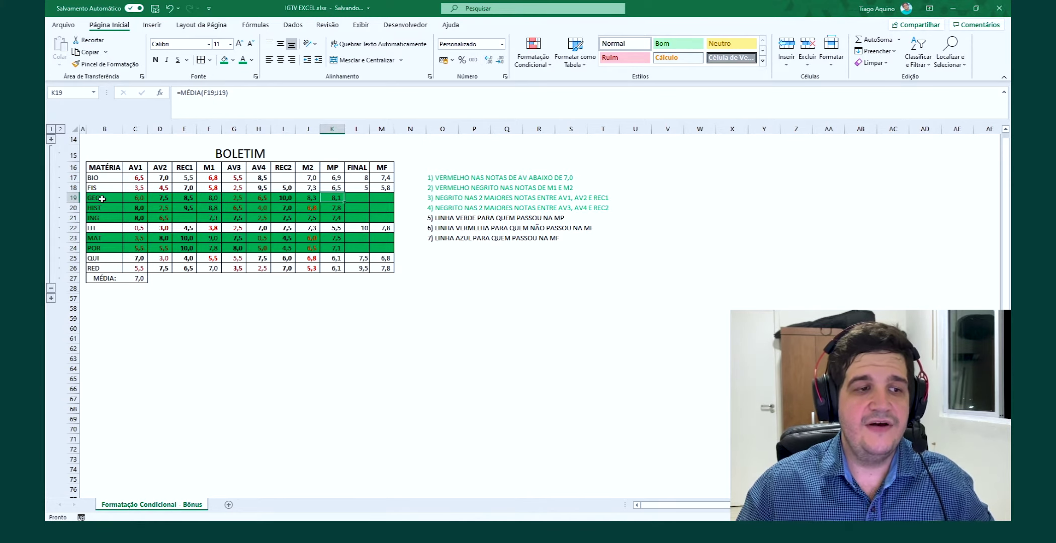
left_click_drag(102, 199, 393, 200)
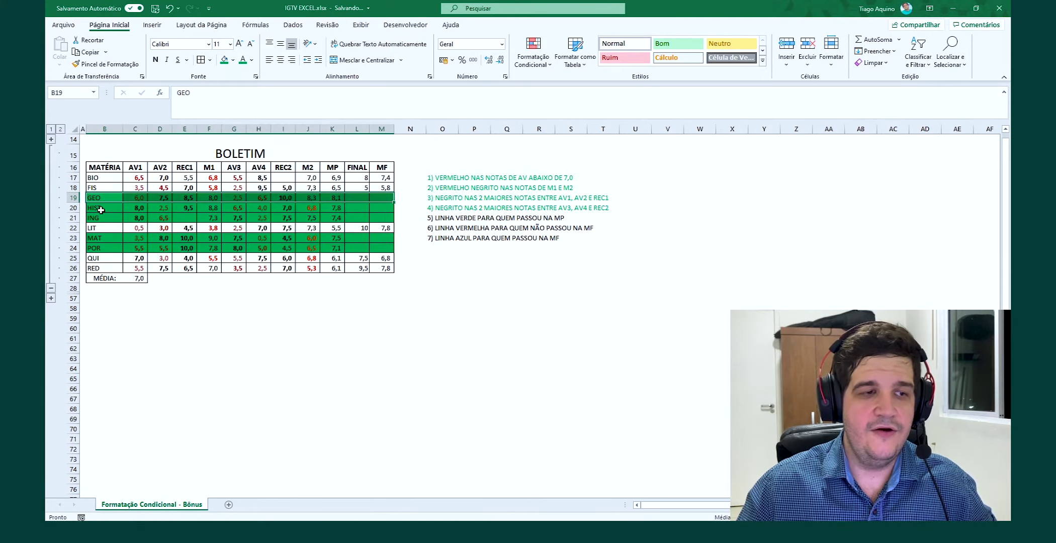
left_click_drag(100, 218, 381, 217)
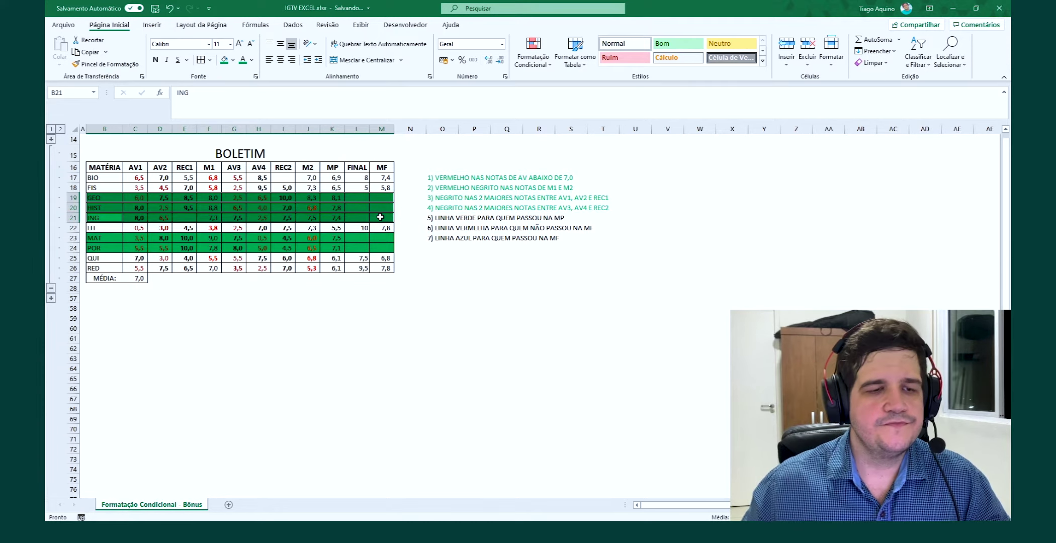
left_click(399, 253)
left_click(384, 218)
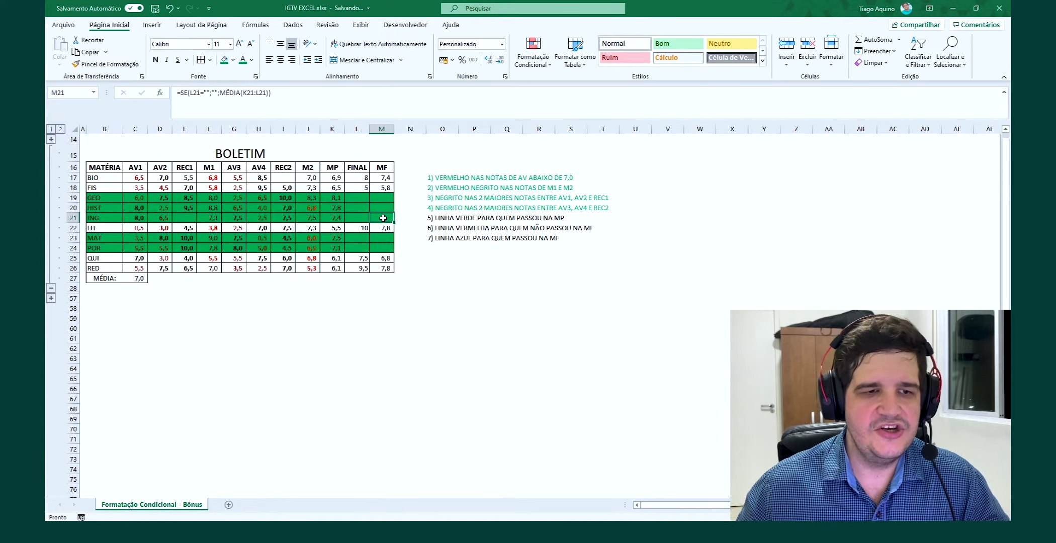
key("ctrl+z")
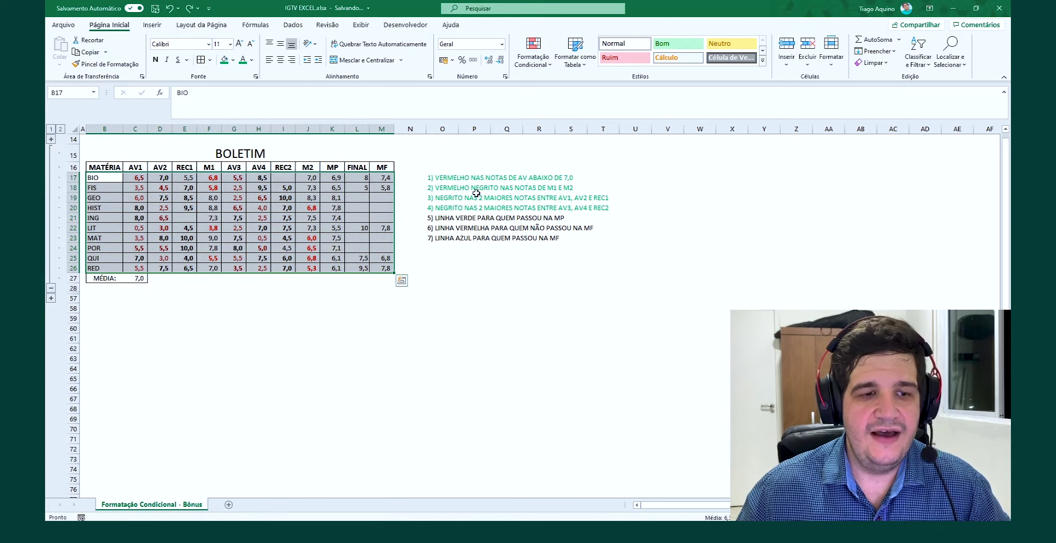
Step: Start a new formula-based formatting rule for B17:M26 with =$K17>=$C$27, fixing only the column of the MP reference and fully fixing the average cell
left_click(533, 54)
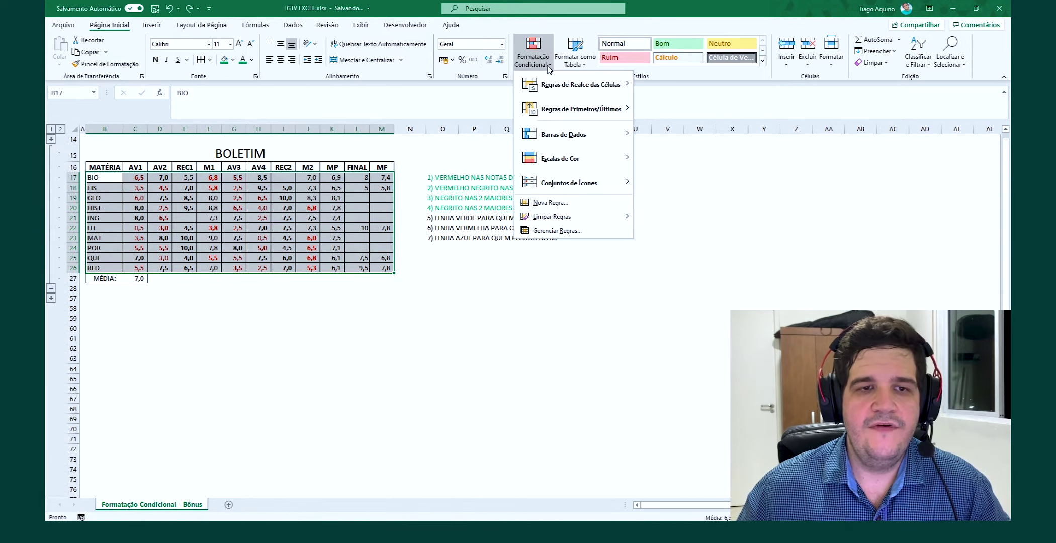
left_click(553, 202)
left_click(557, 173)
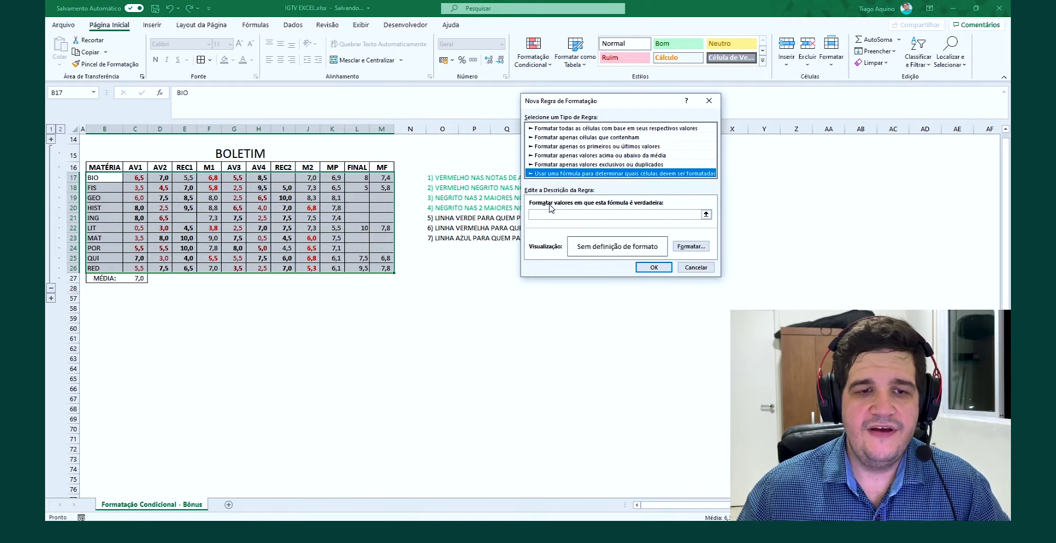
left_click(330, 177)
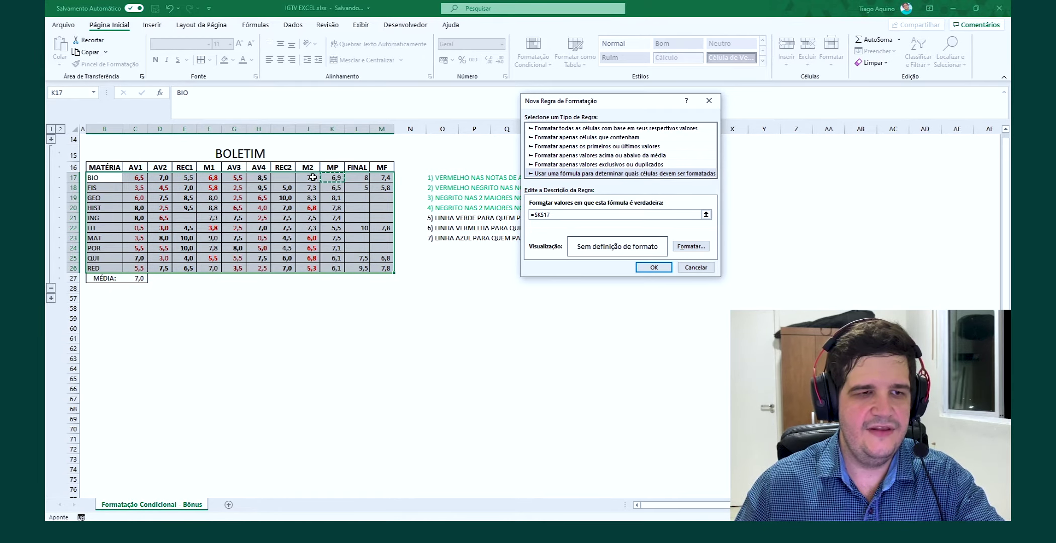
left_click(545, 216)
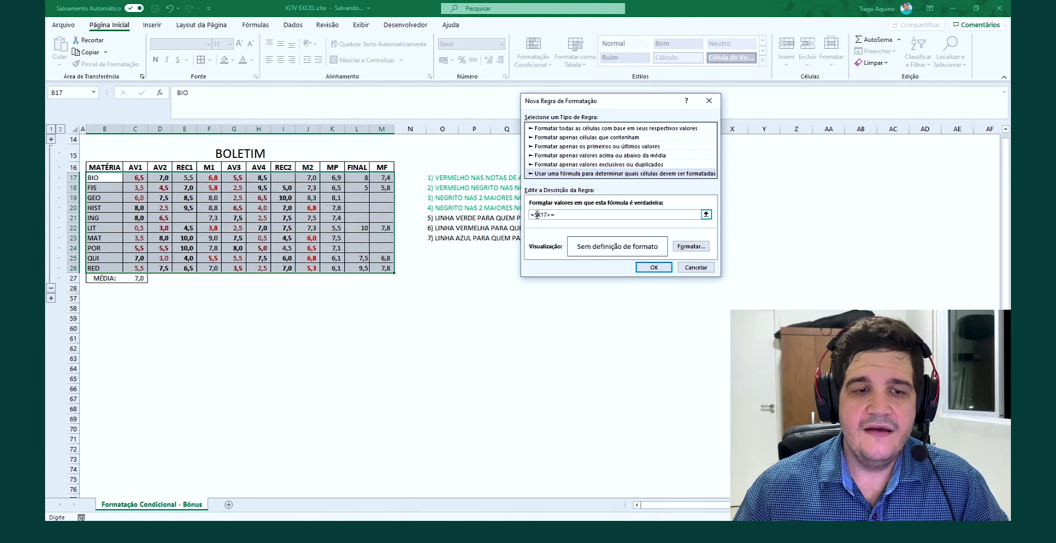
left_click(706, 215)
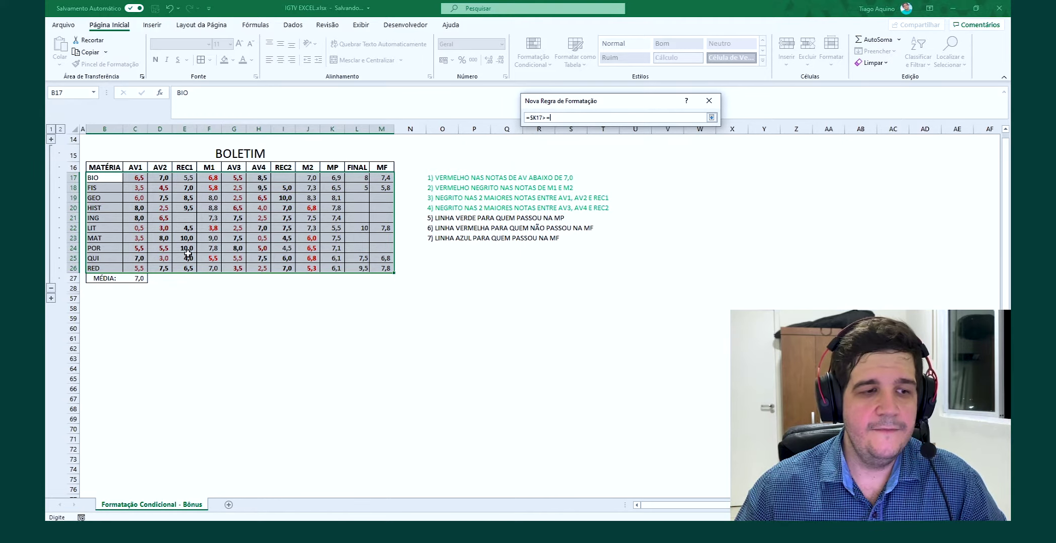
left_click(134, 280)
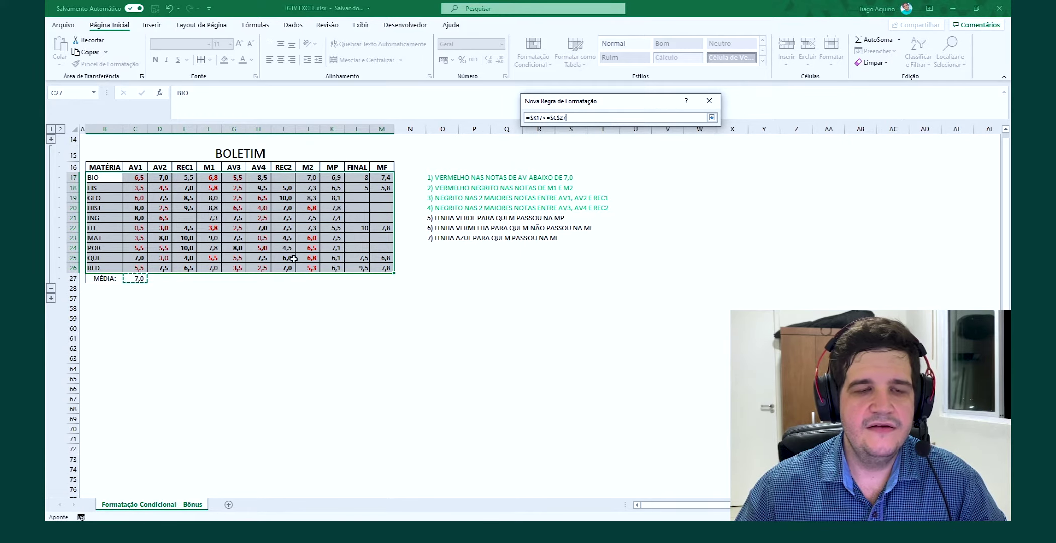
left_click(712, 118)
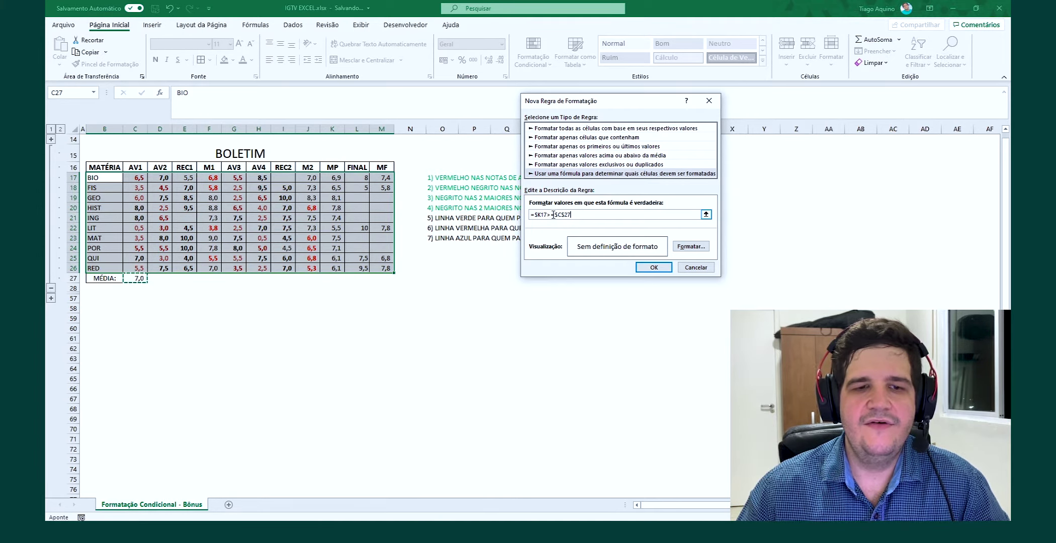
left_click_drag(556, 215, 572, 214)
left_click(579, 214)
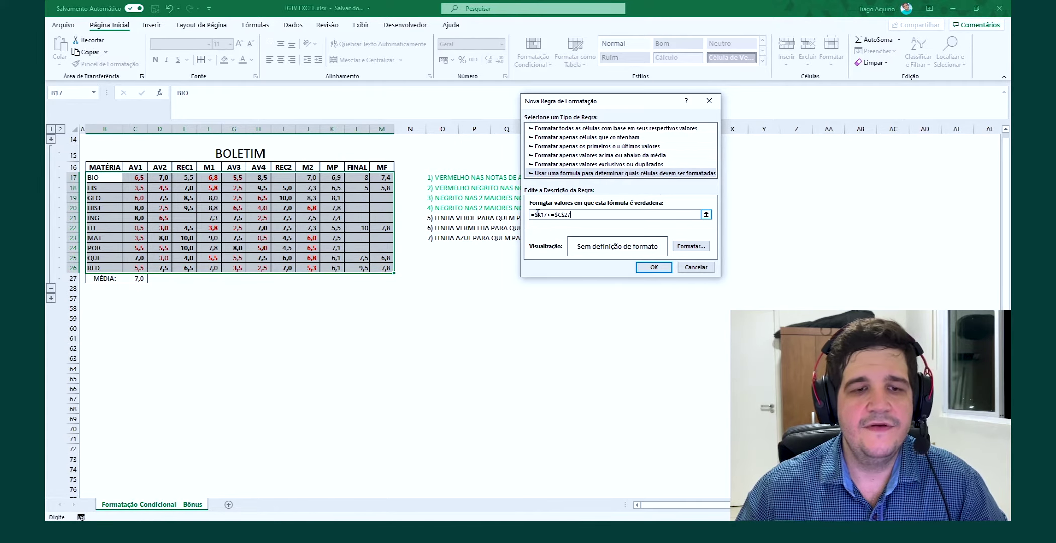
Step: Give the rule a green fill from the standard colors and apply it to the report card rows
left_click(688, 248)
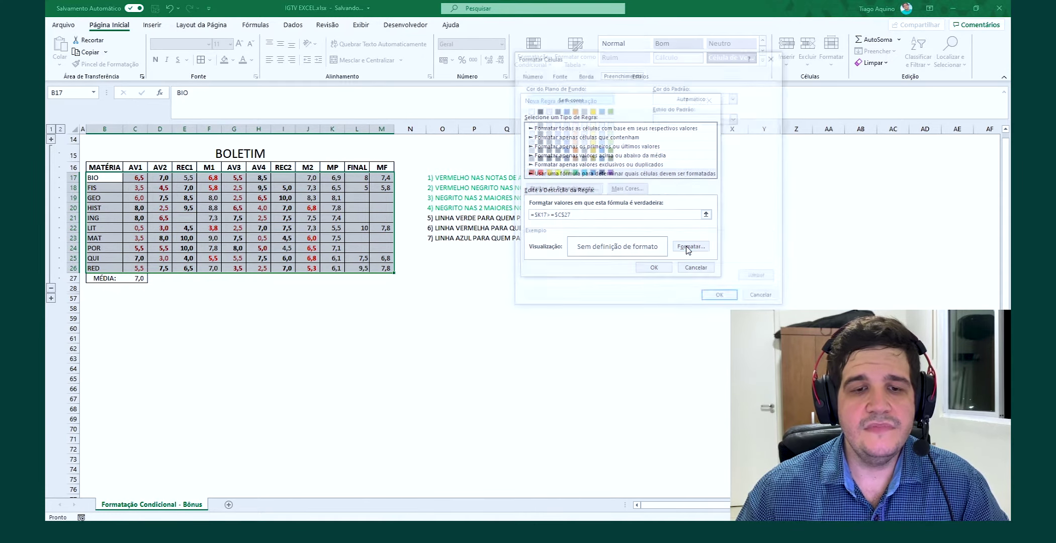
left_click(575, 174)
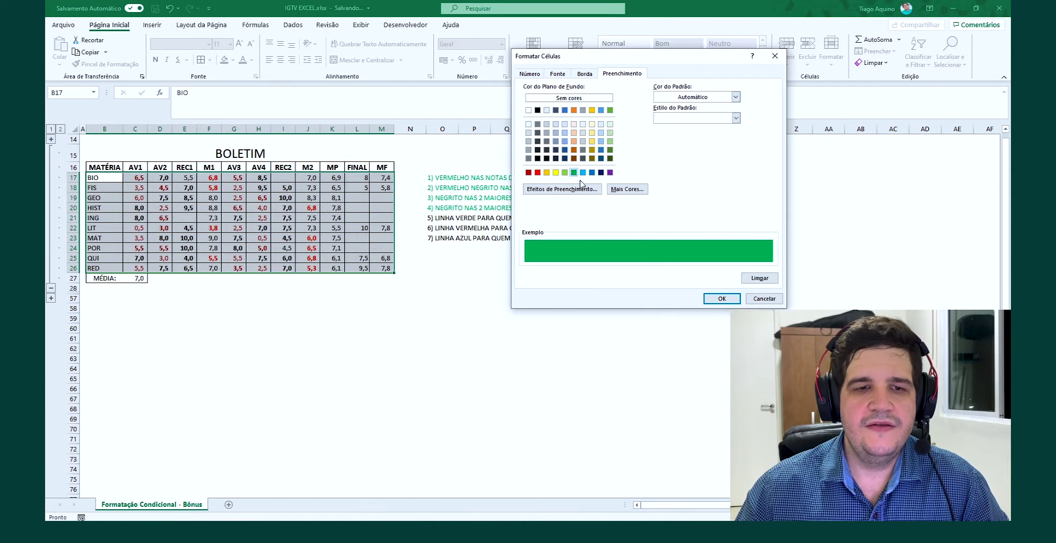
left_click(720, 299)
left_click(654, 267)
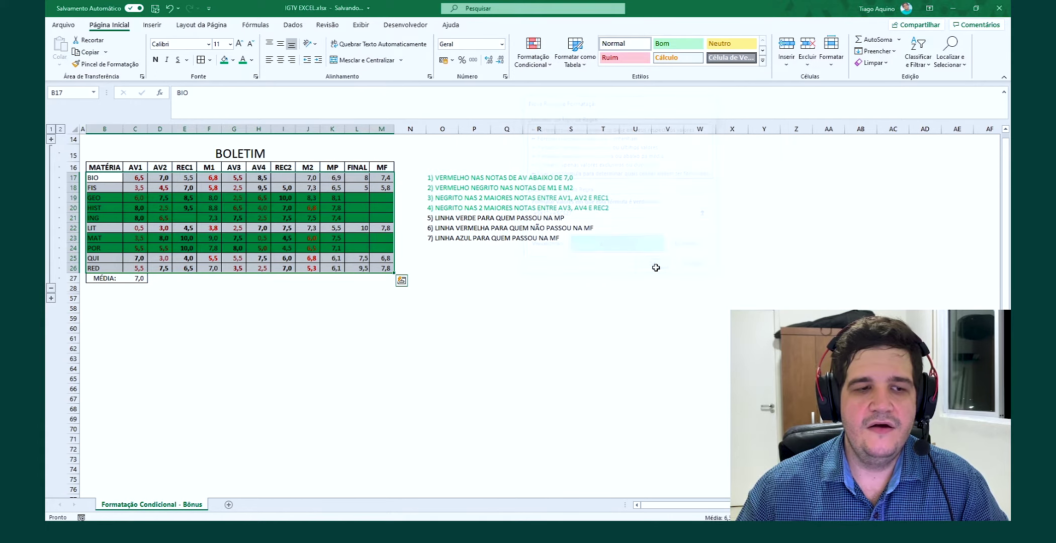
left_click(474, 308)
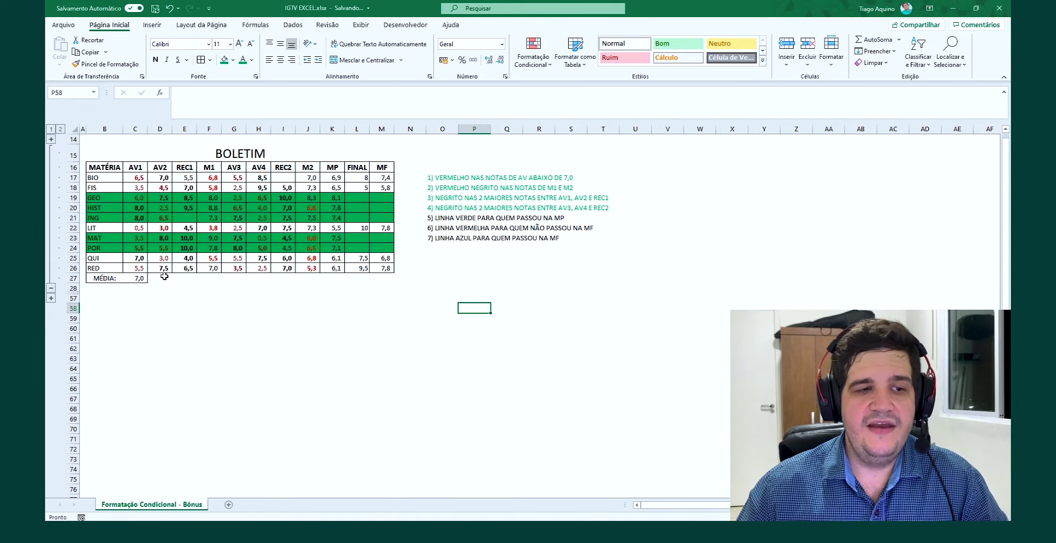
Step: Set the MÉDIA value in C27 to 6 to test the rule's reference to that cell
left_click(139, 278)
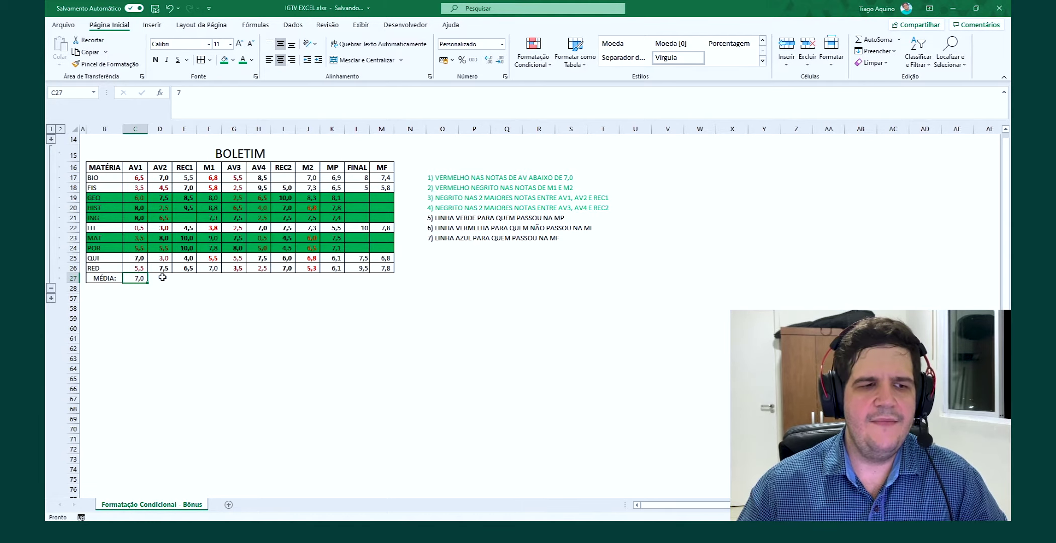
type("6")
key("Return")
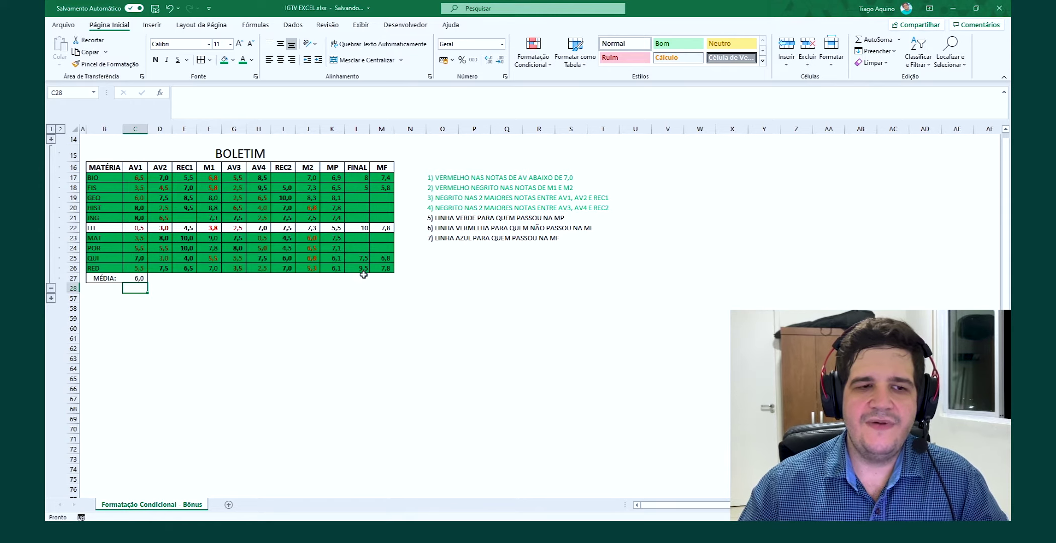
Step: Set the passing average (MÉDIA) in C27 to 8
left_click(337, 229)
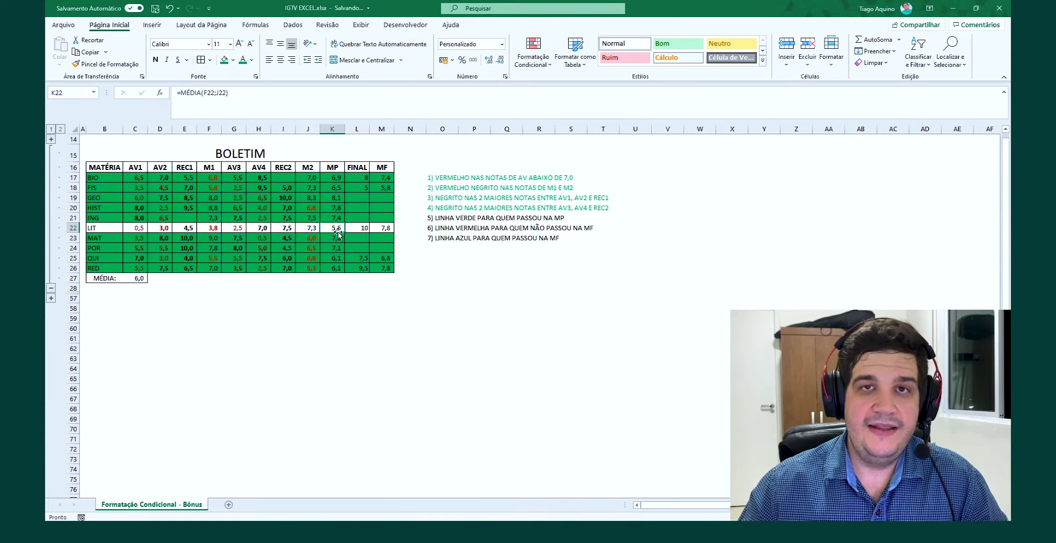
left_click(106, 228)
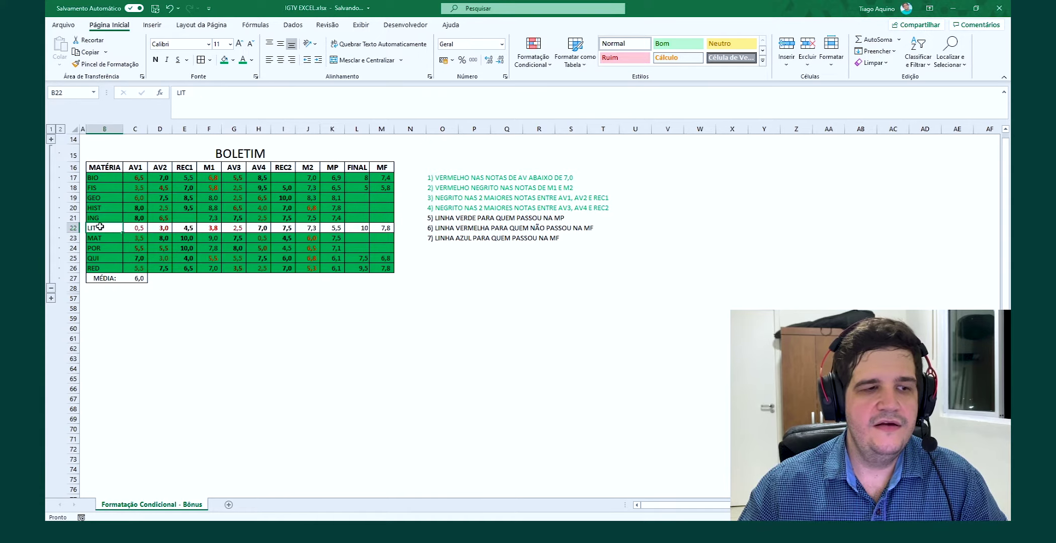
left_click(136, 278)
type("8")
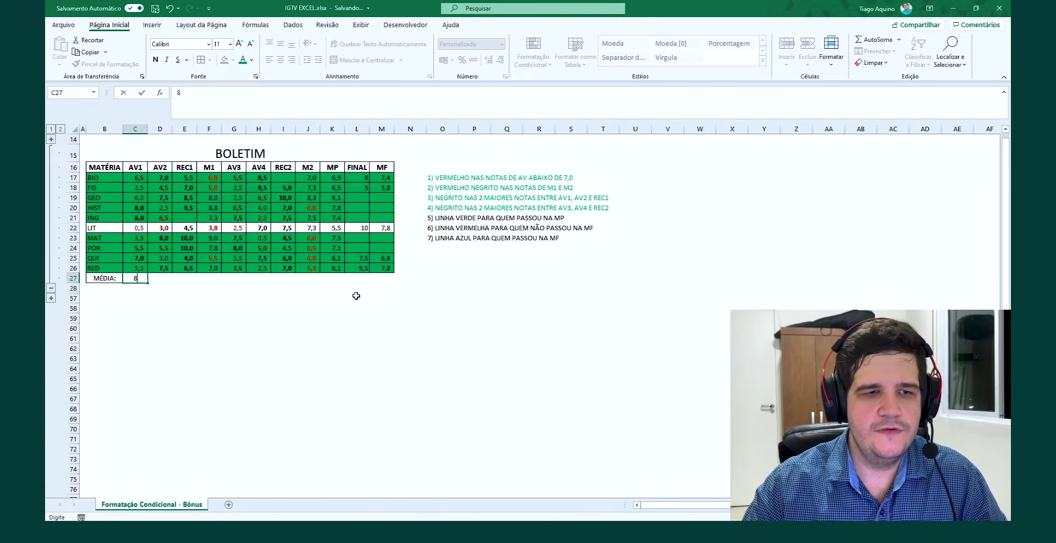
key("Return")
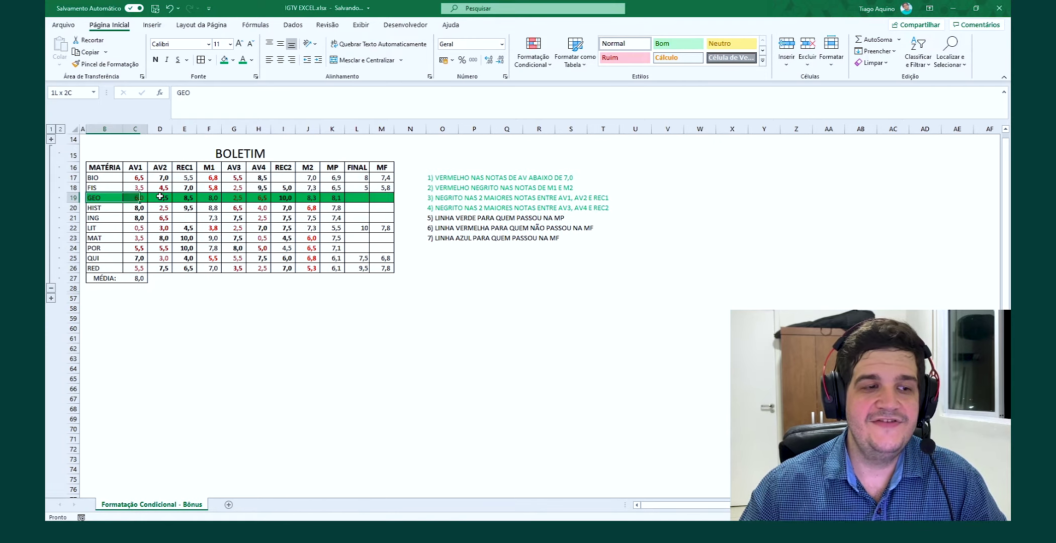
Step: Set the passing average (MÉDIA) in C27 to 7
left_click(143, 280)
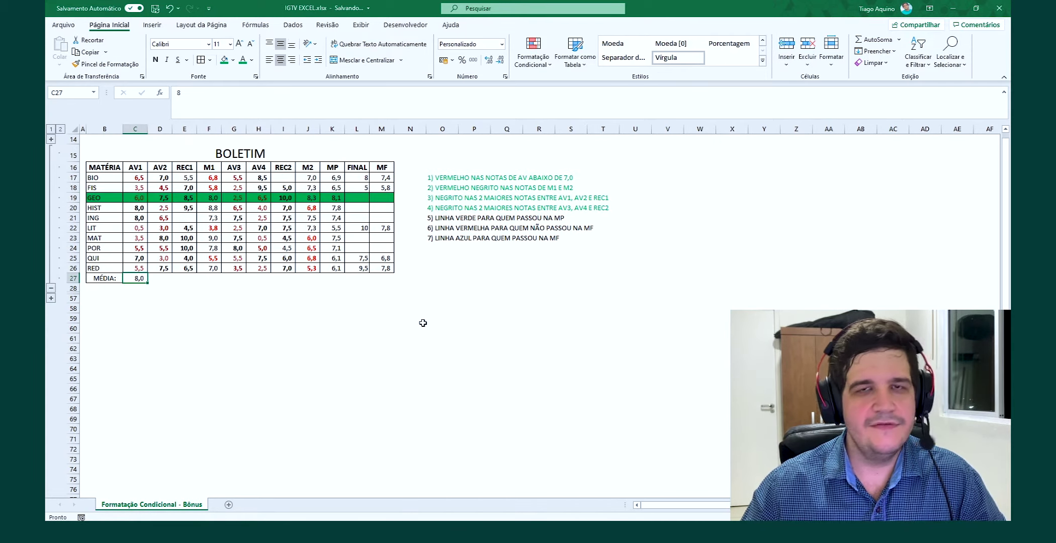
key("BackSpace")
type("7")
key("Return")
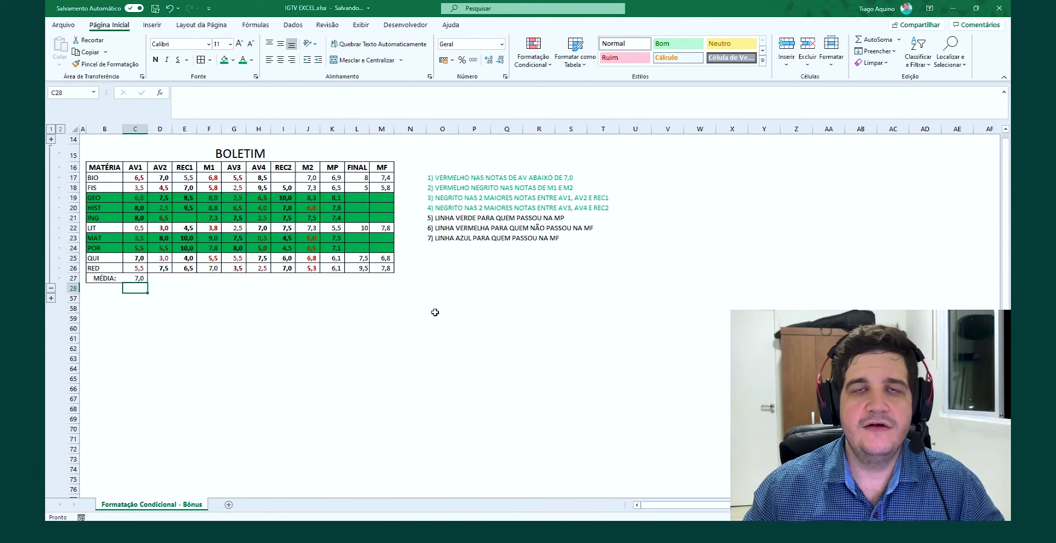
Step: Mark item 5 of the task list, in O21, with a green font colour
left_click(431, 220)
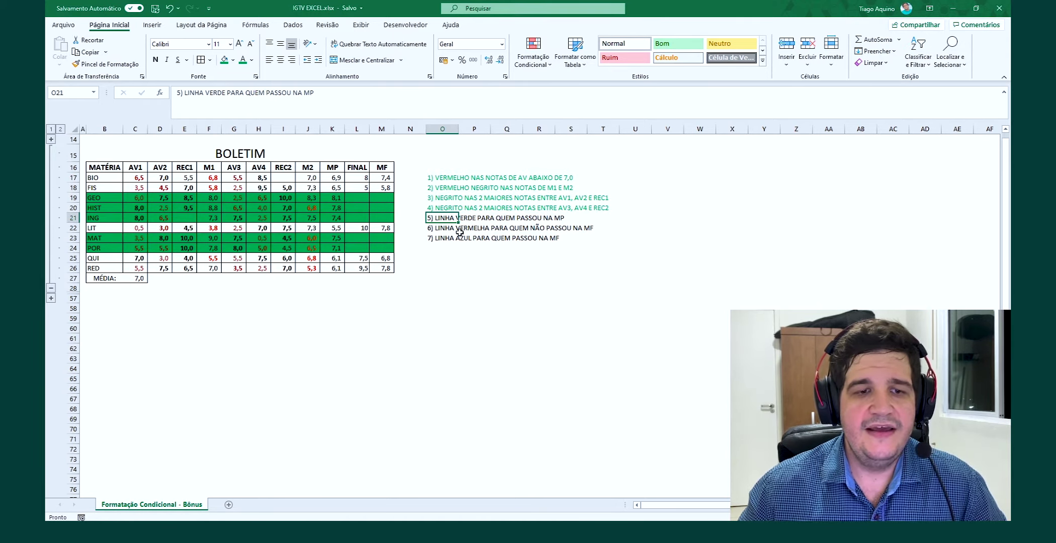
left_click(243, 59)
left_click(432, 229)
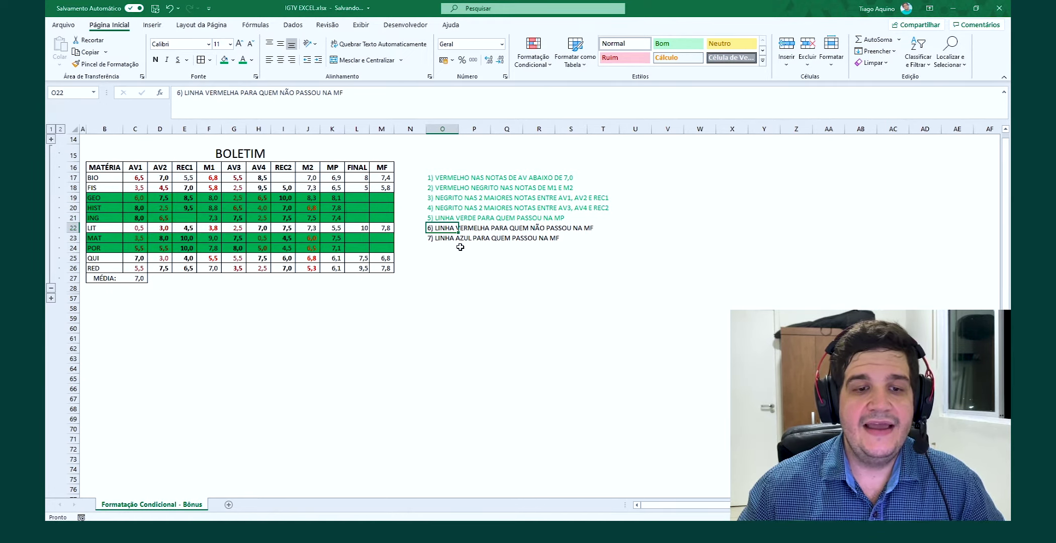
Step: Create a formula-based conditional formatting rule for the grade table B17:M26 with the formula =$M17<=$C$27
left_click_drag(384, 178, 385, 259)
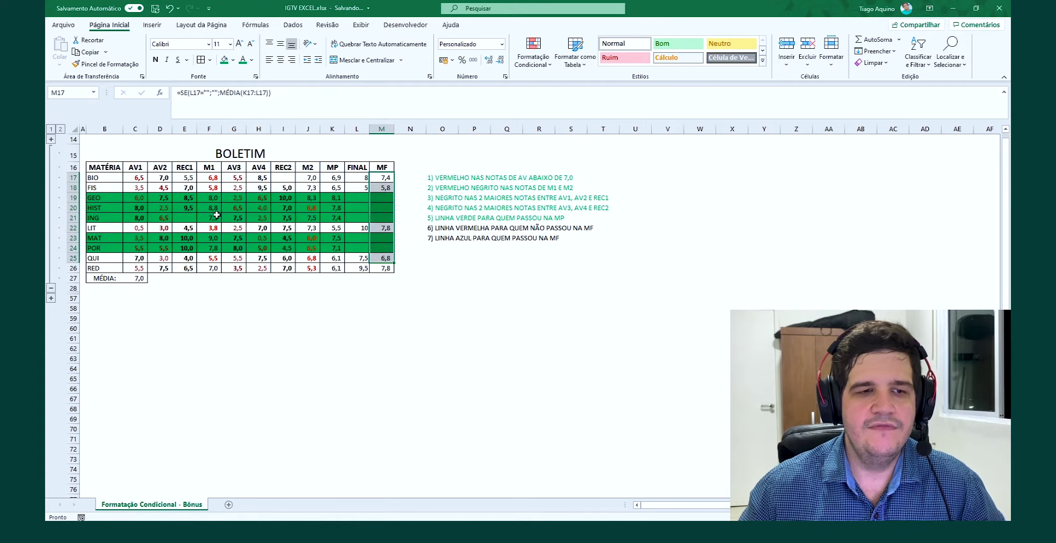
left_click_drag(105, 177, 381, 270)
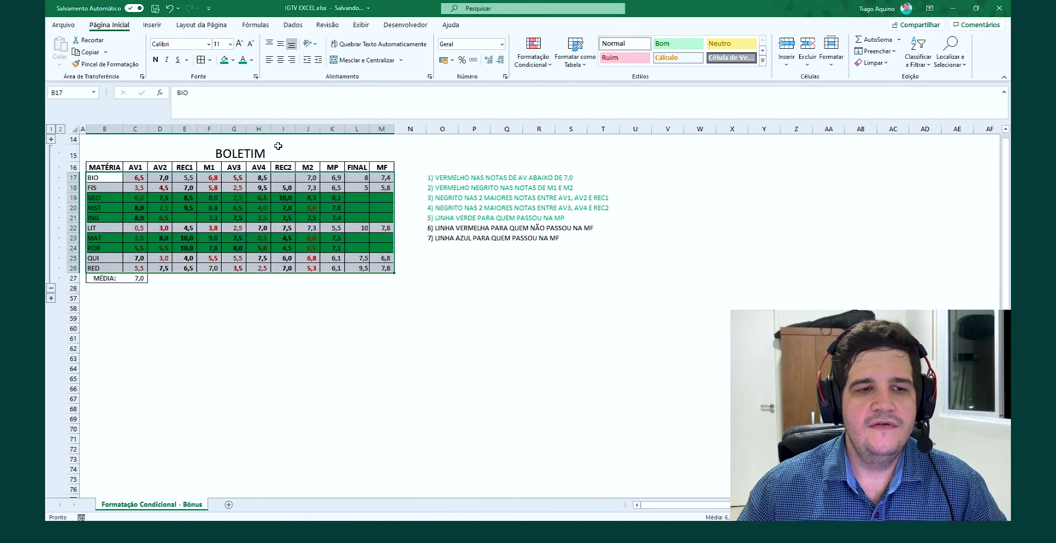
left_click(529, 66)
left_click(556, 201)
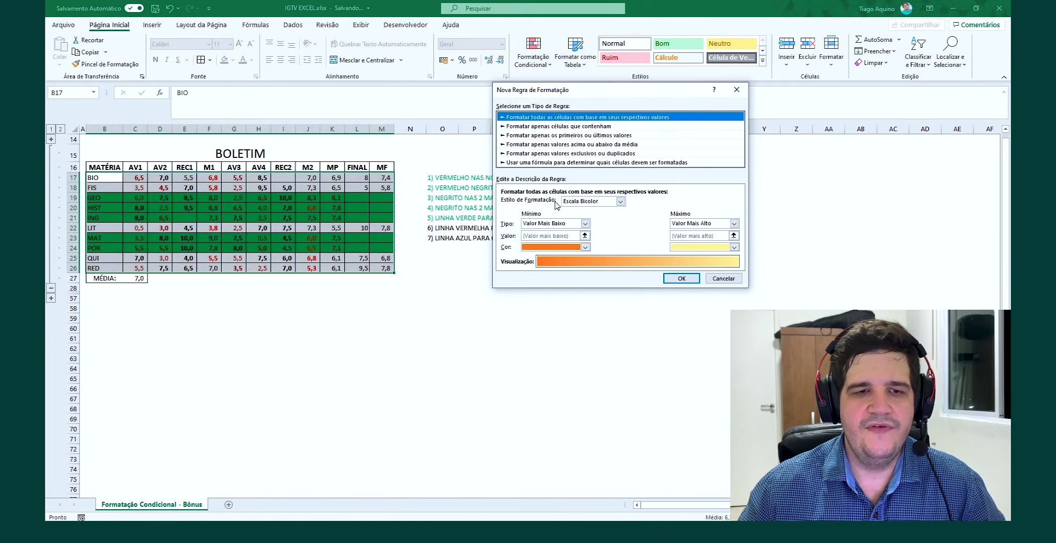
left_click(531, 163)
left_click(529, 203)
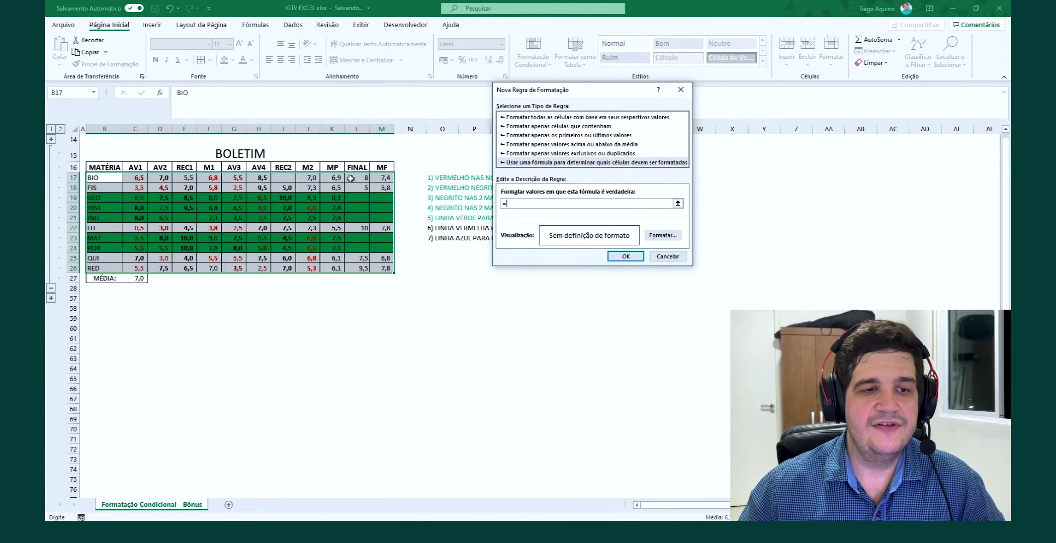
left_click(382, 178)
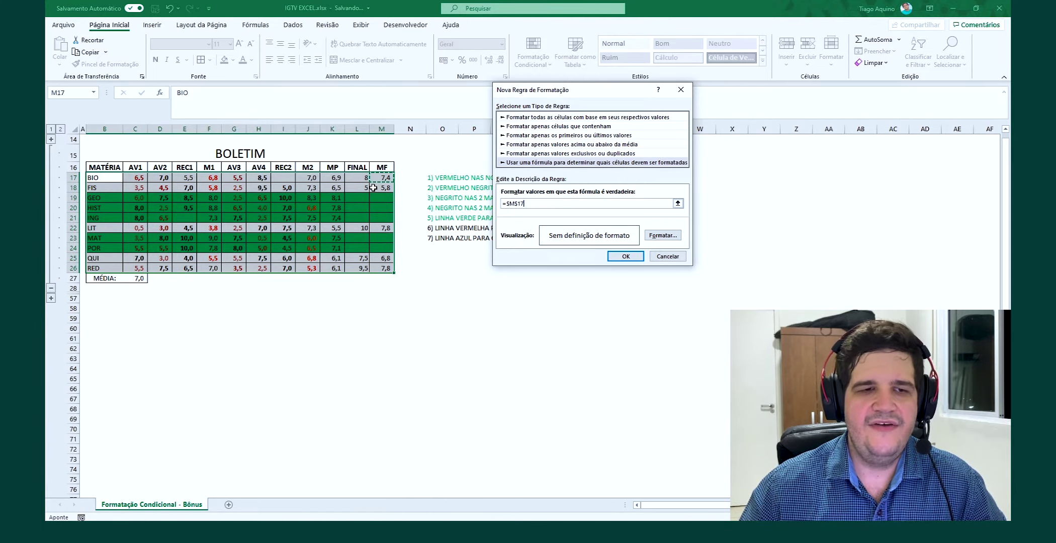
left_click(515, 204)
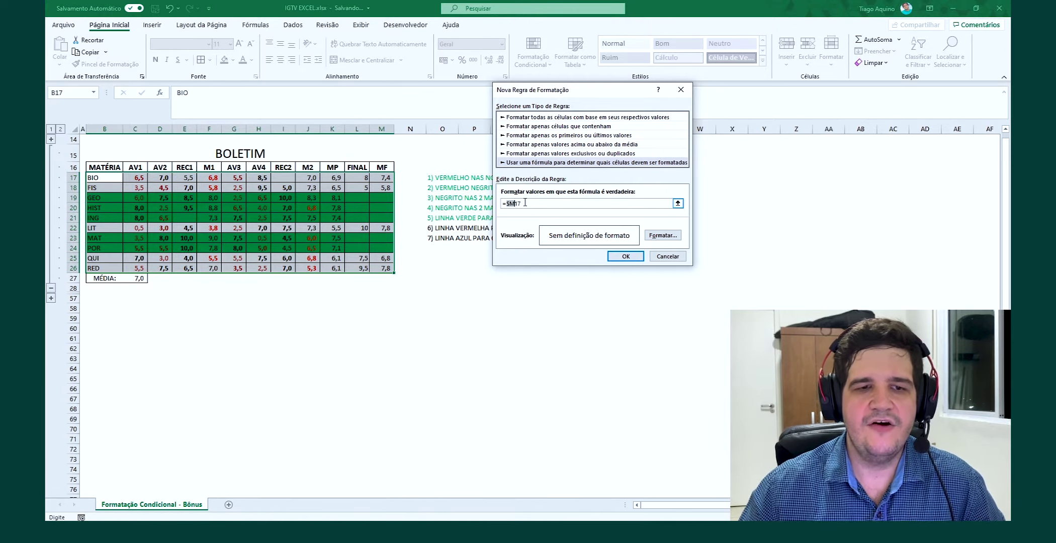
left_click(531, 203)
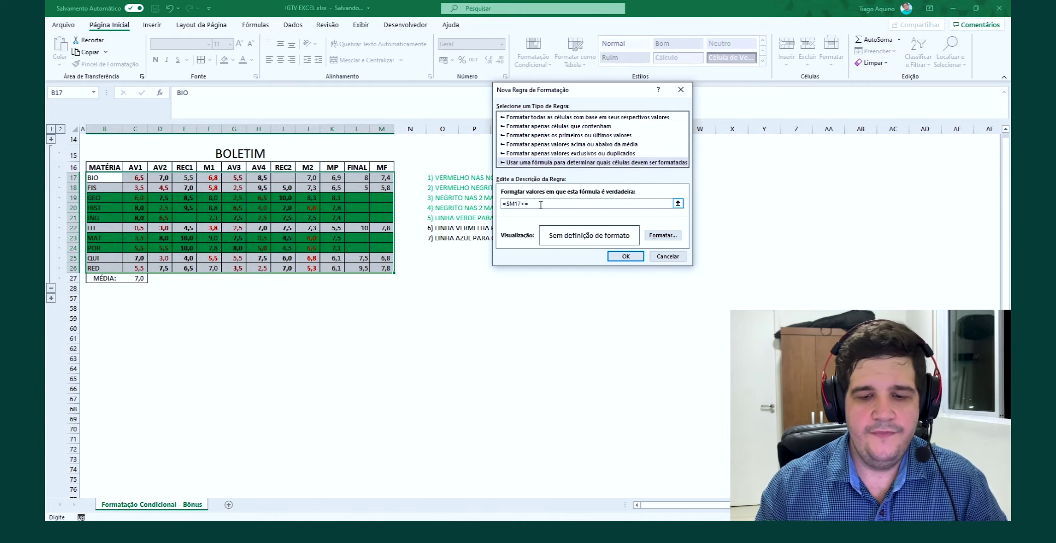
type("<=")
left_click(139, 278)
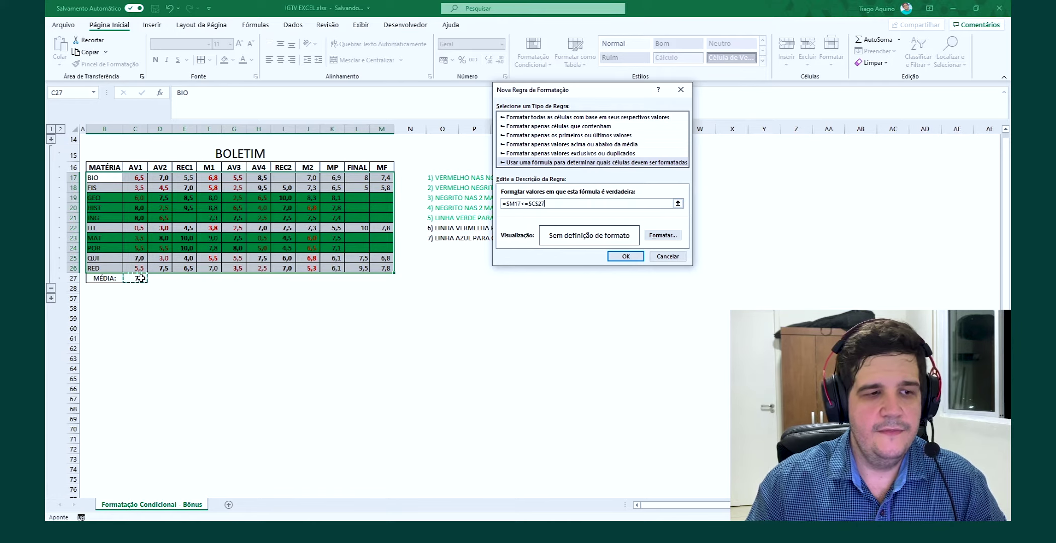
key("F4")
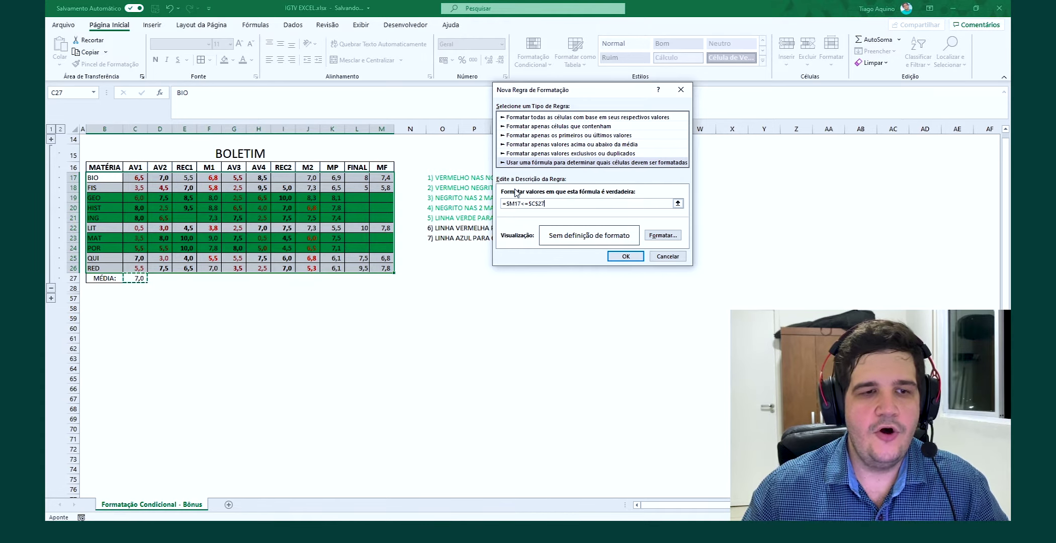
Step: Give the new rule a red fill and apply it to the table
left_click(663, 235)
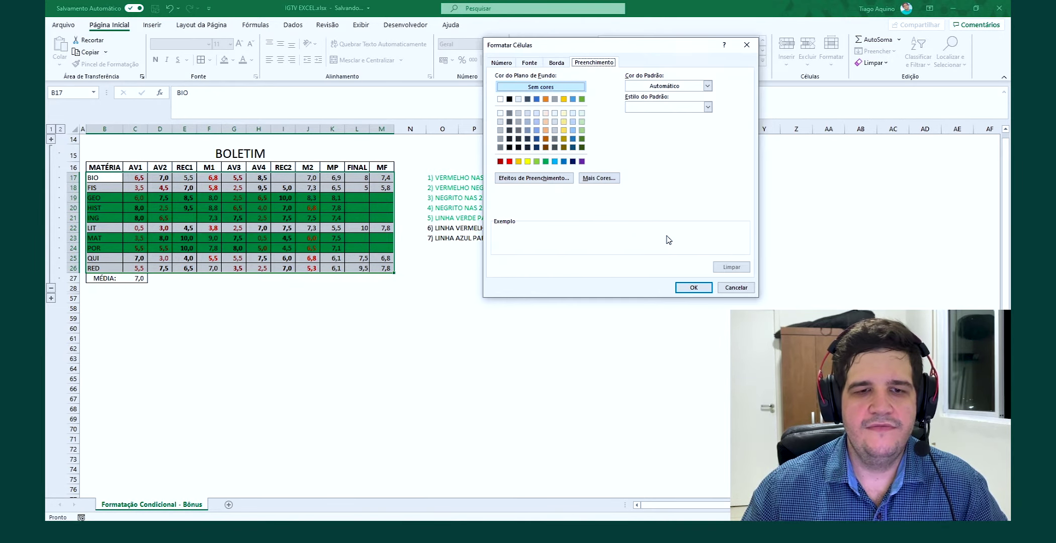
left_click(510, 161)
left_click(694, 287)
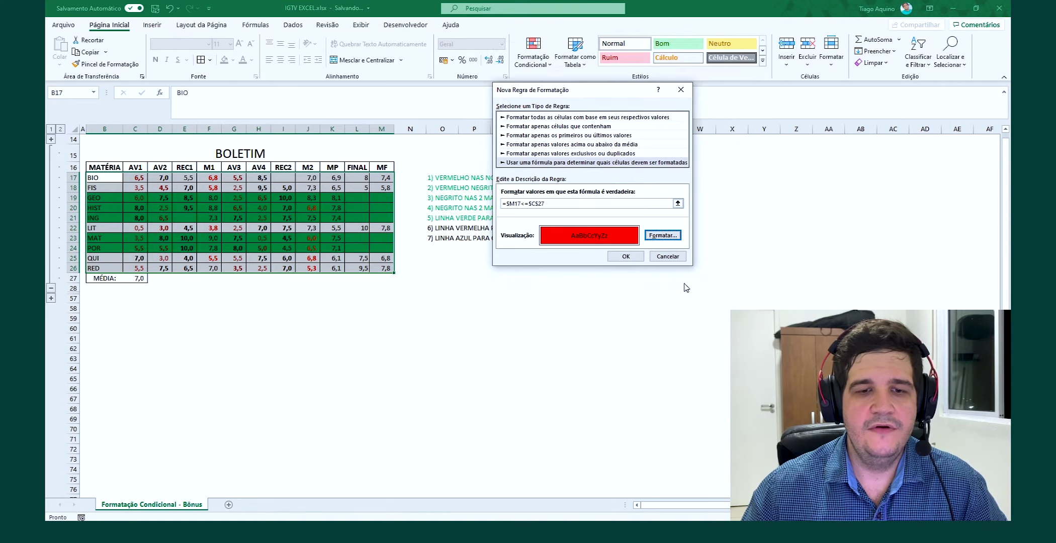
left_click(635, 257)
Step: Examine the formatting and final grades of the FIS and QUI rows
left_click(383, 187)
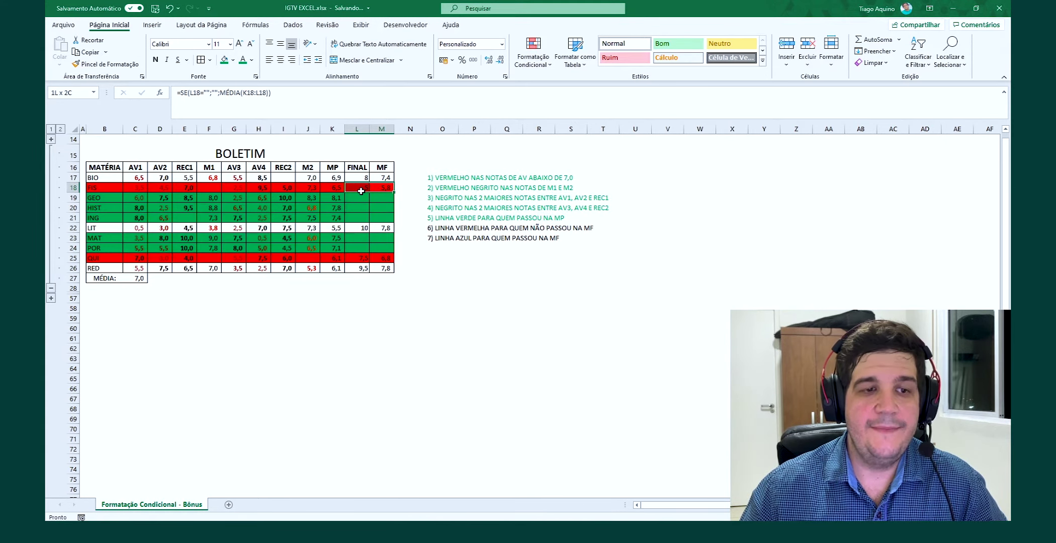
left_click(357, 167)
left_click_drag(389, 189, 100, 189)
left_click_drag(107, 257, 385, 259)
Step: Mark item 6 of the task list, in O22, with a green font colour
left_click(450, 259)
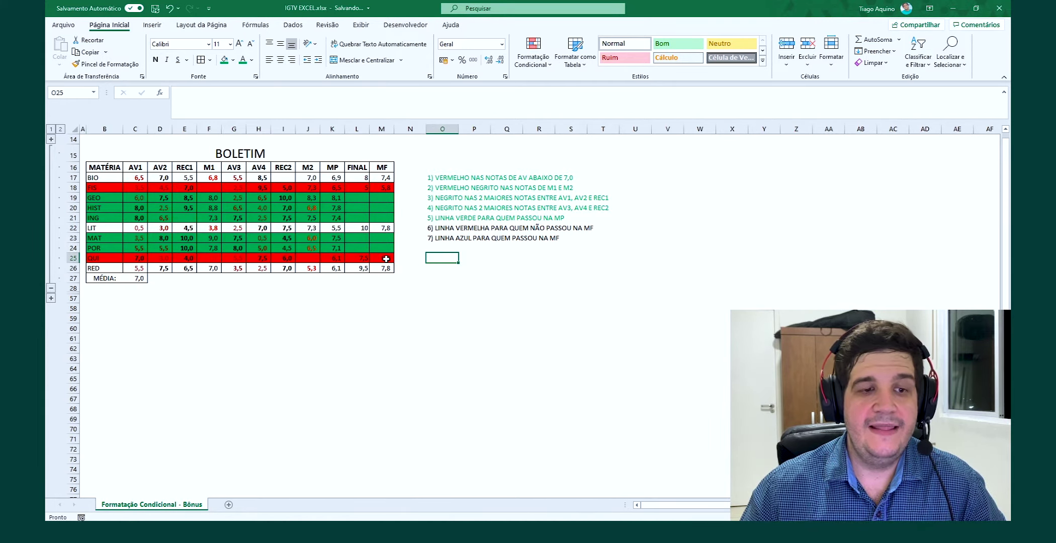
left_click(433, 231)
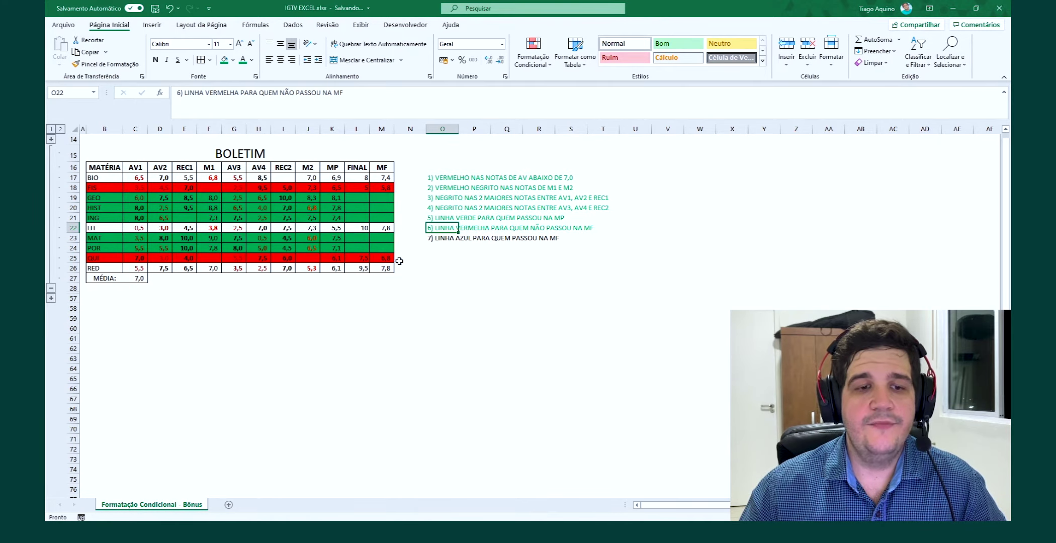
Step: Begin a second formula-based conditional formatting rule for B17:M26, selected from M26 upwards, with the formula =$M$26>=7
left_click_drag(386, 270, 96, 179)
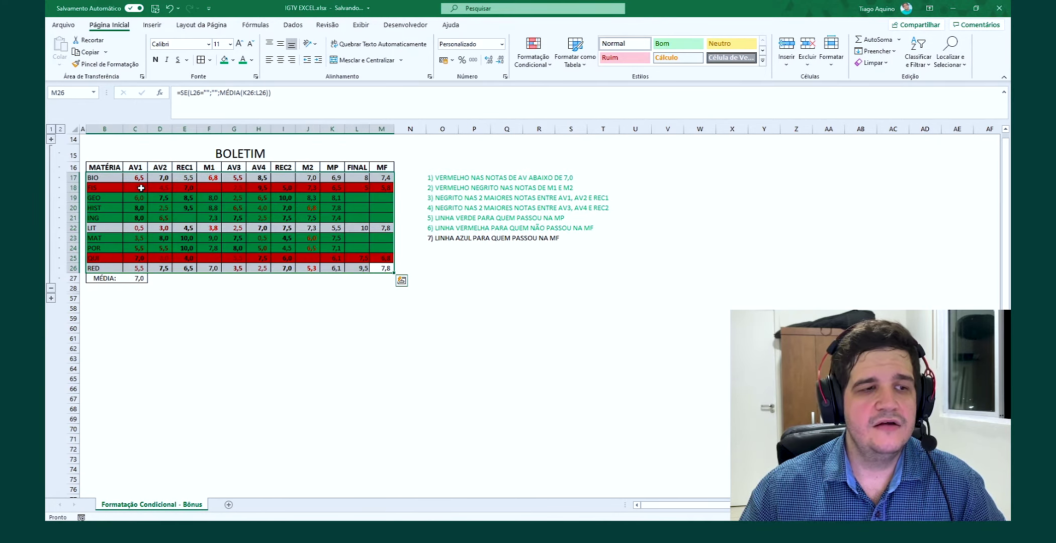
left_click(517, 67)
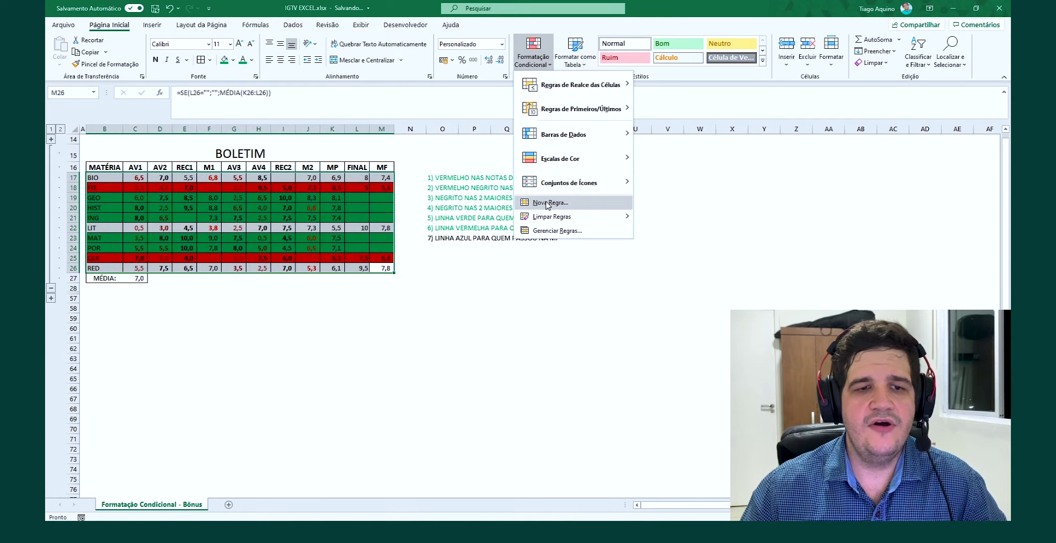
left_click(528, 203)
left_click(513, 151)
left_click(498, 193)
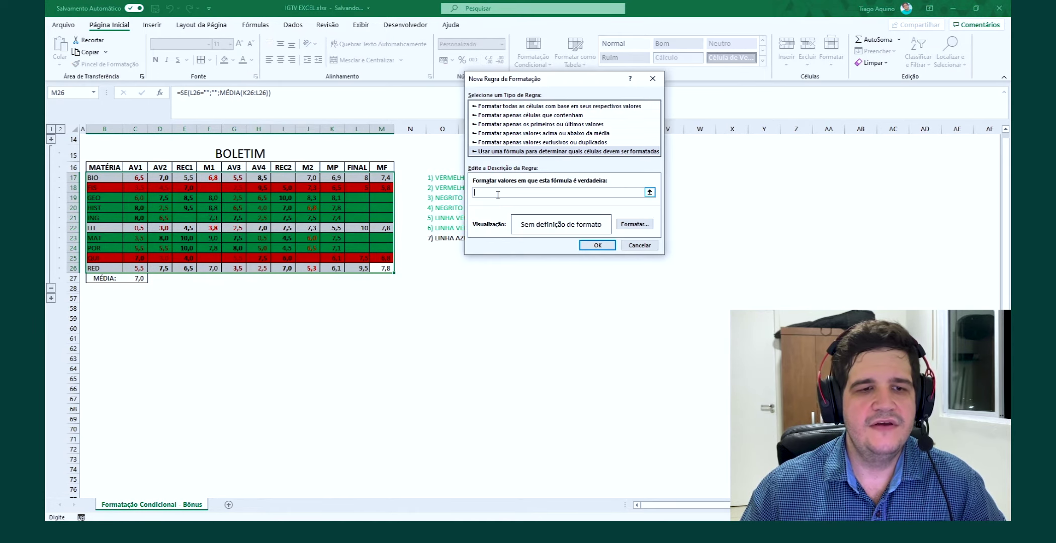
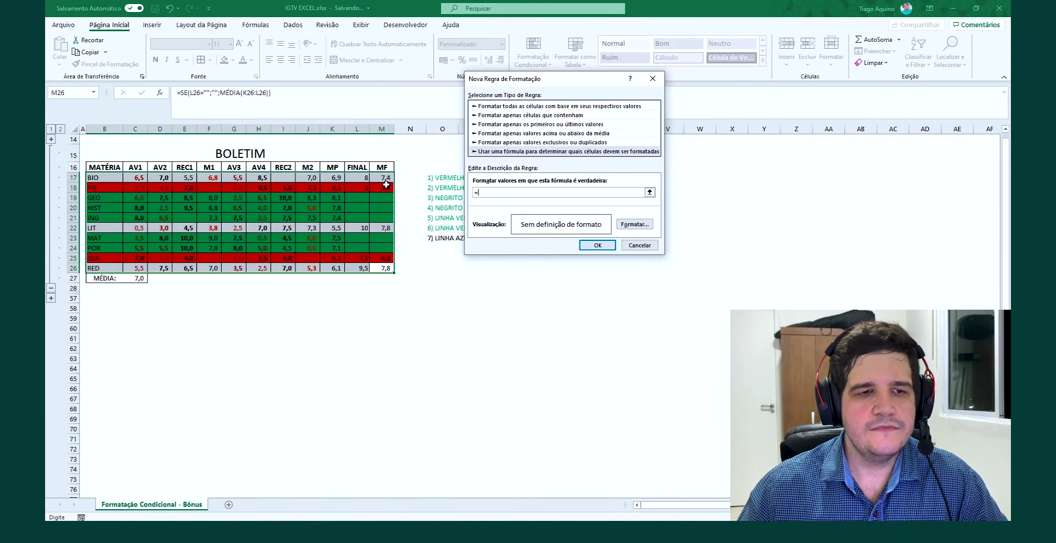
left_click(383, 269)
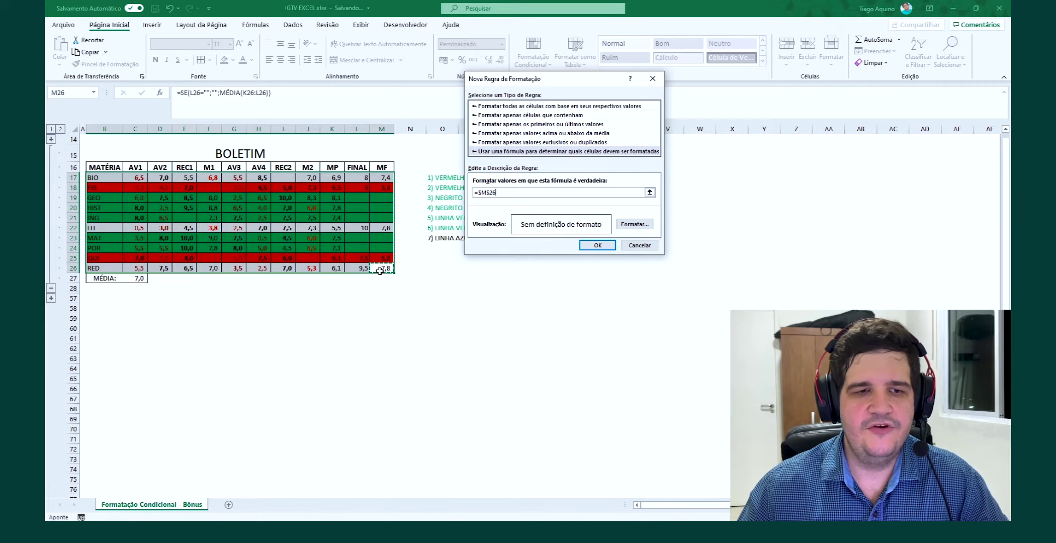
type(">=7")
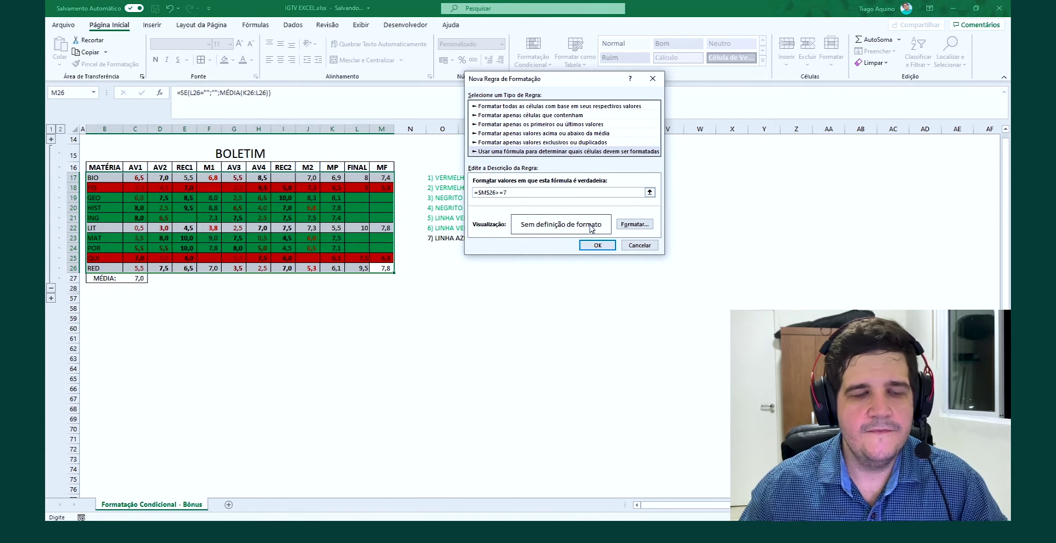
Step: Change the rule's formula to =$M26>=$C$27, with the row of M26 relative
left_click(630, 226)
left_click(707, 277)
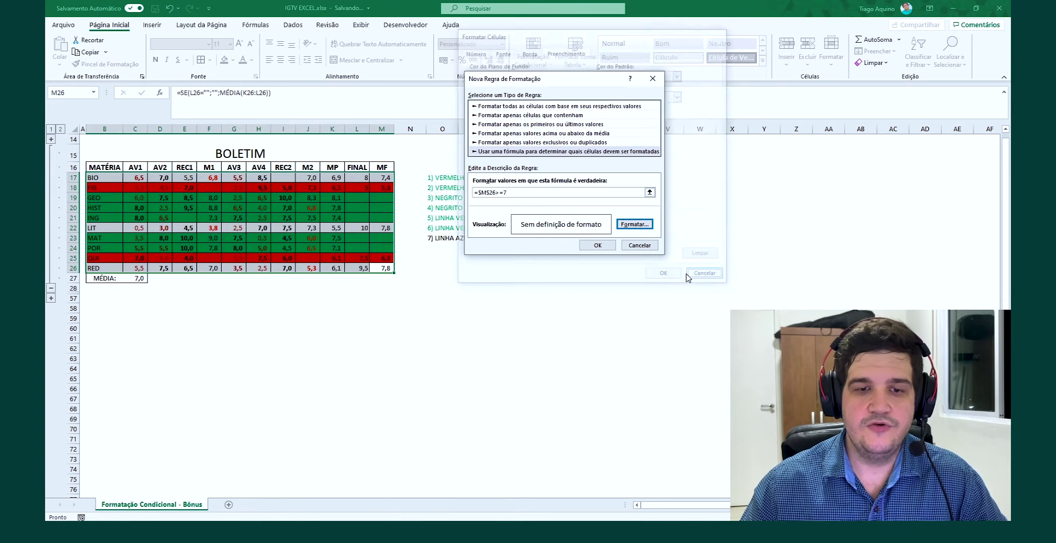
left_click(519, 192)
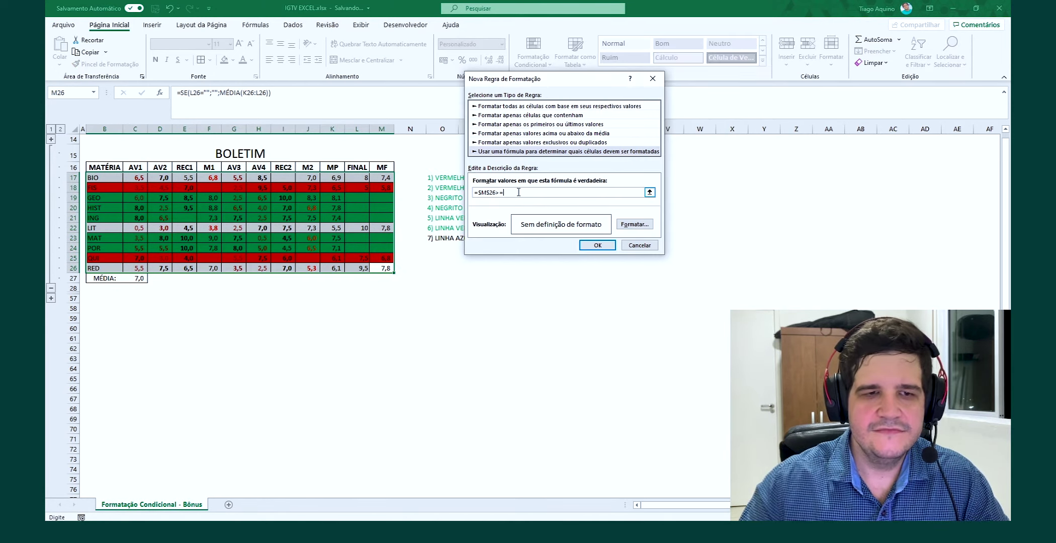
left_click(650, 192)
left_click(135, 279)
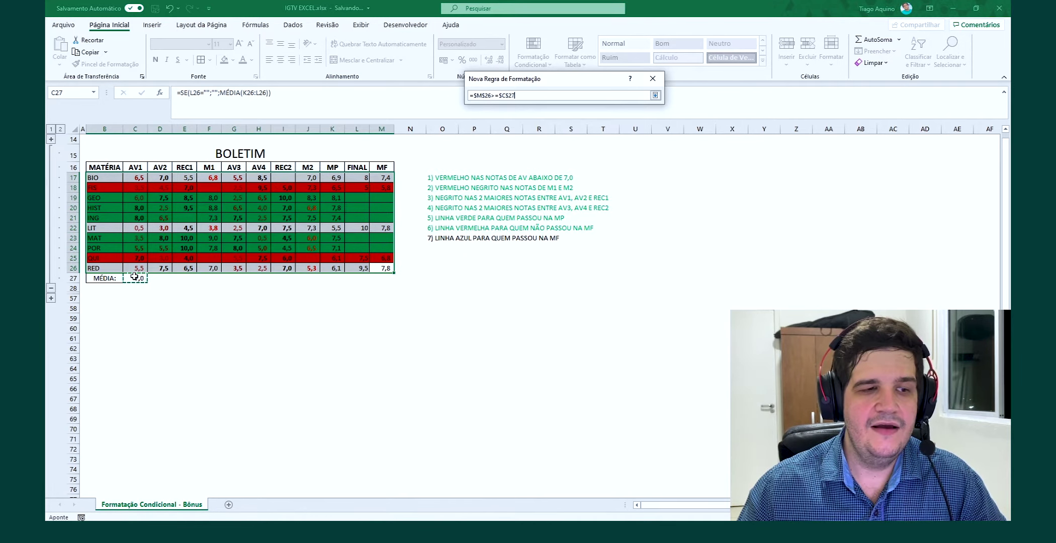
left_click(656, 96)
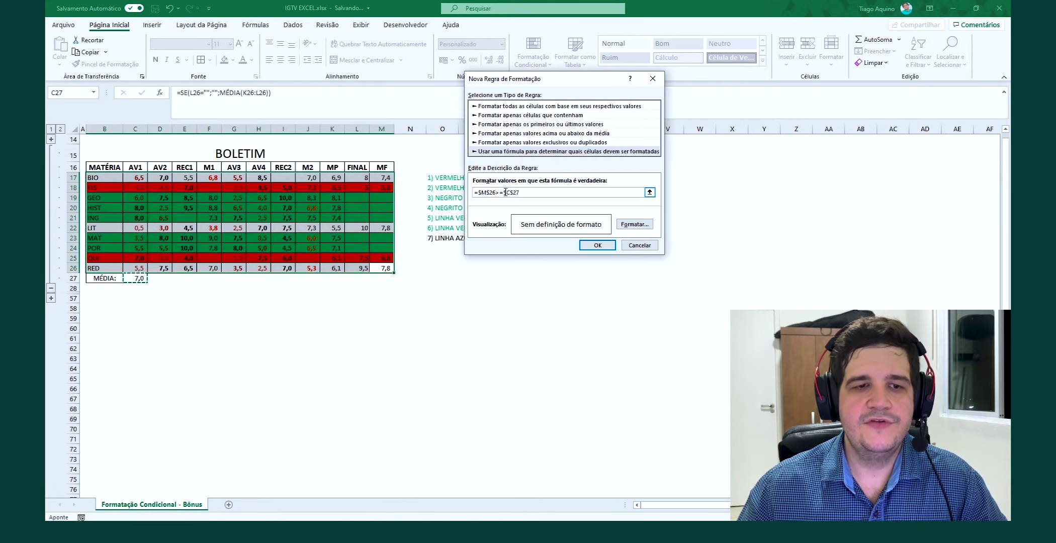
left_click(488, 192)
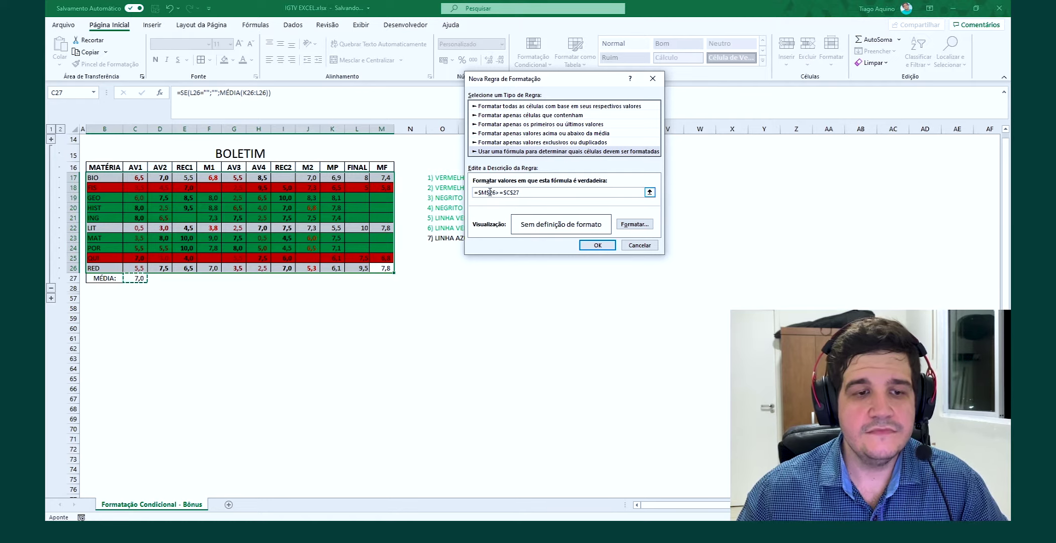
key("BackSpace")
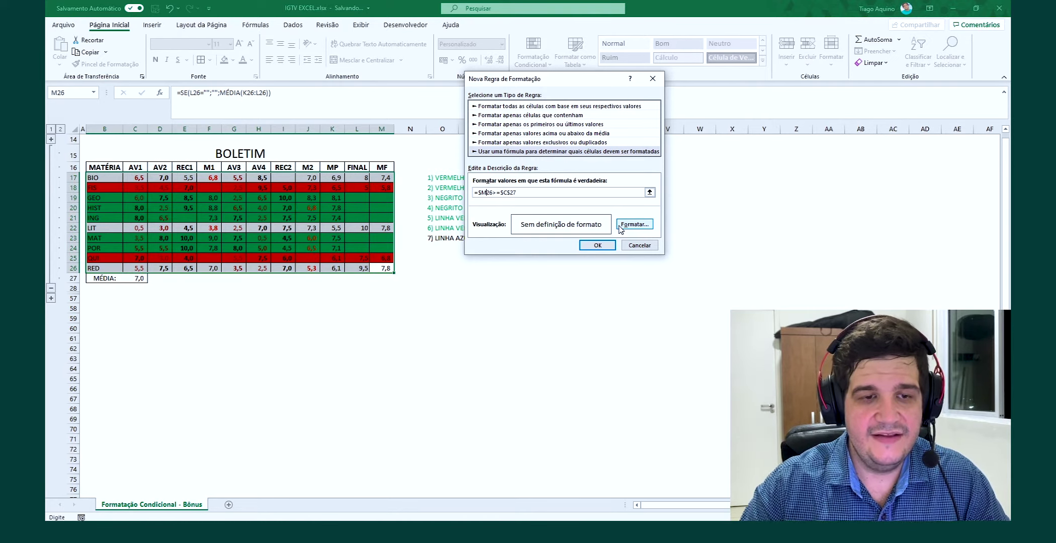
Step: Give the =$M26>=$C$27 rule a light blue fill and apply it to B17:M26
left_click(637, 225)
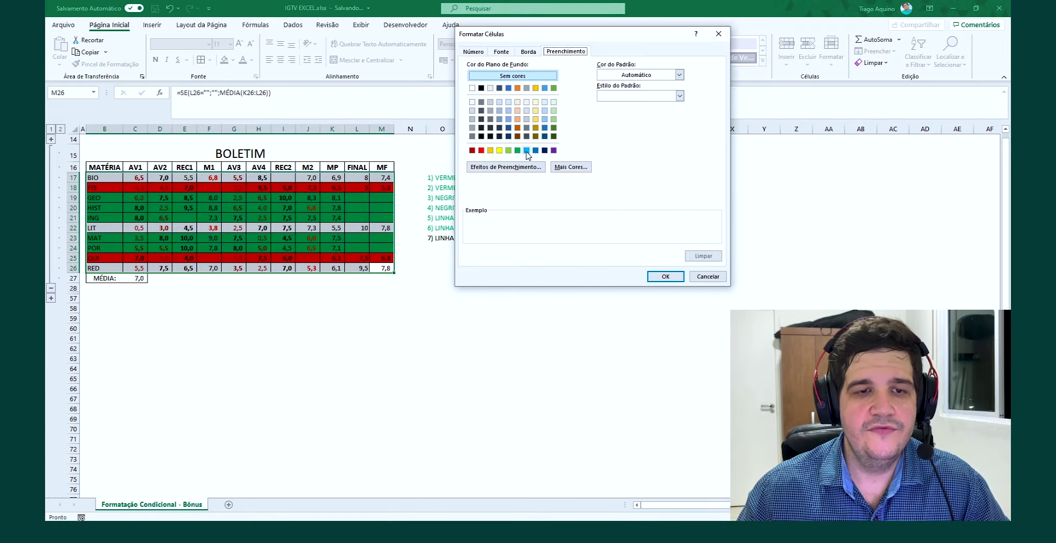
left_click(548, 122)
left_click(665, 277)
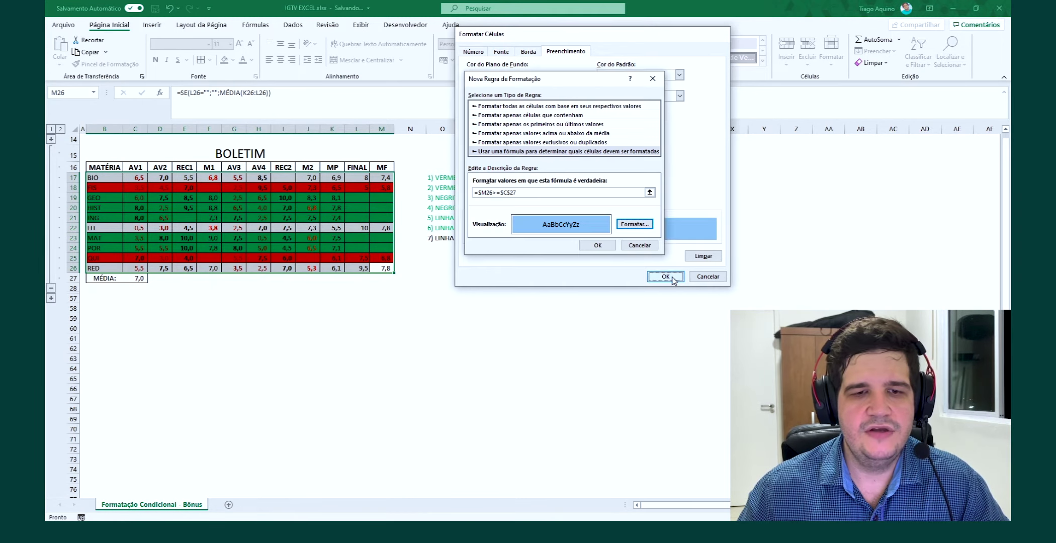
left_click(601, 247)
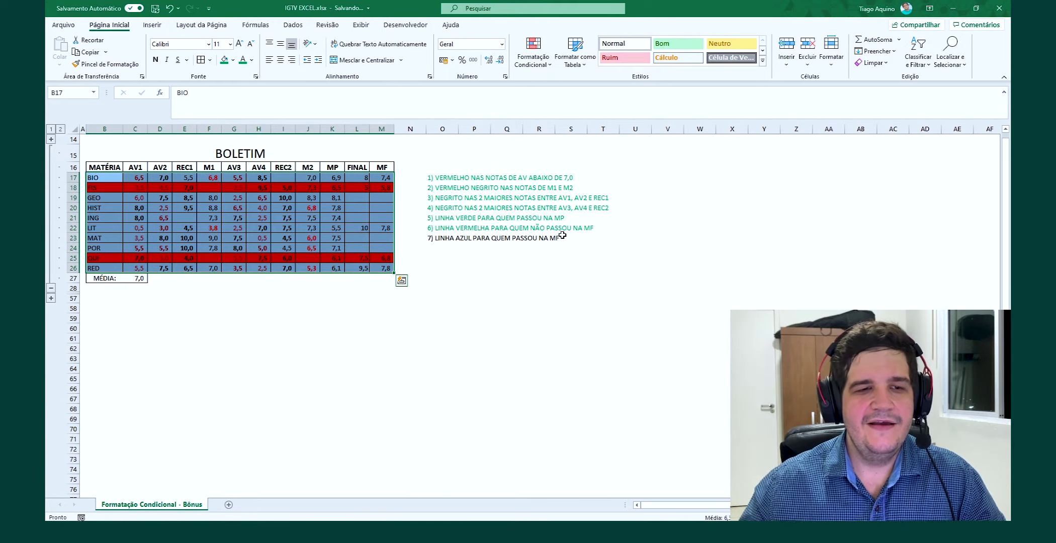
left_click(471, 219)
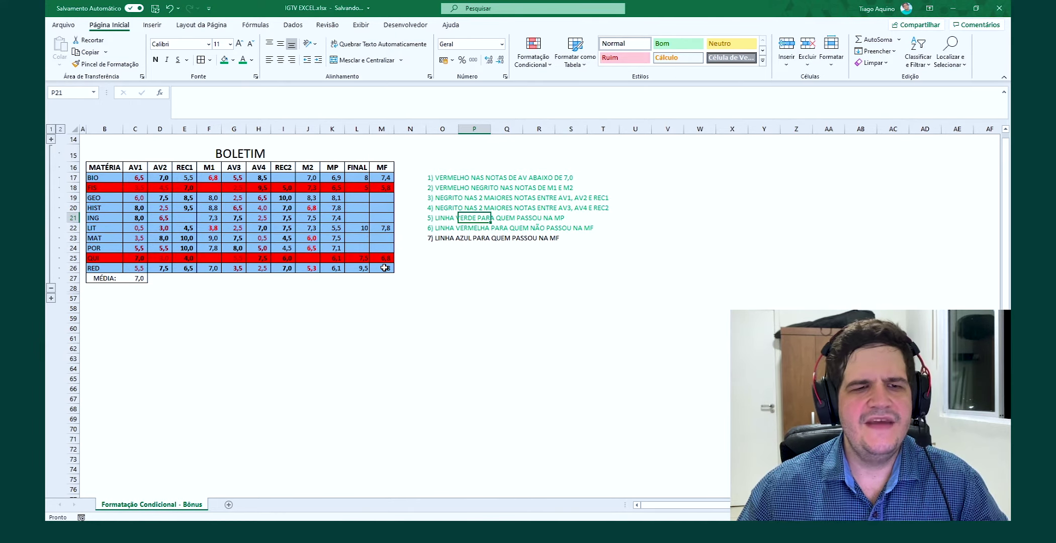
Step: Open the conditional formatting rules for B17:M26 and move the green-fill rule =$K17>=$C$27 to first place
left_click_drag(389, 271, 106, 178)
key("Tab")
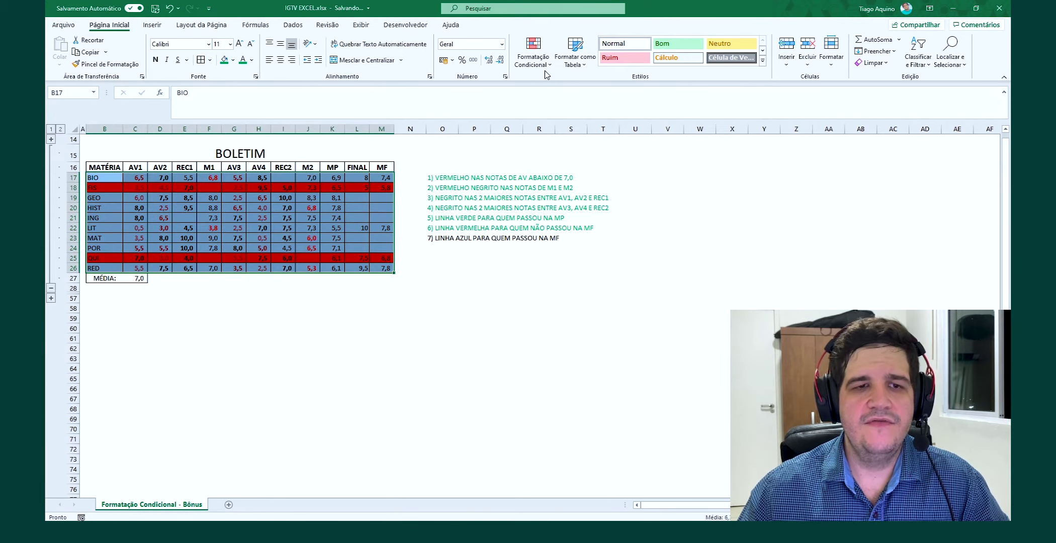
left_click(547, 65)
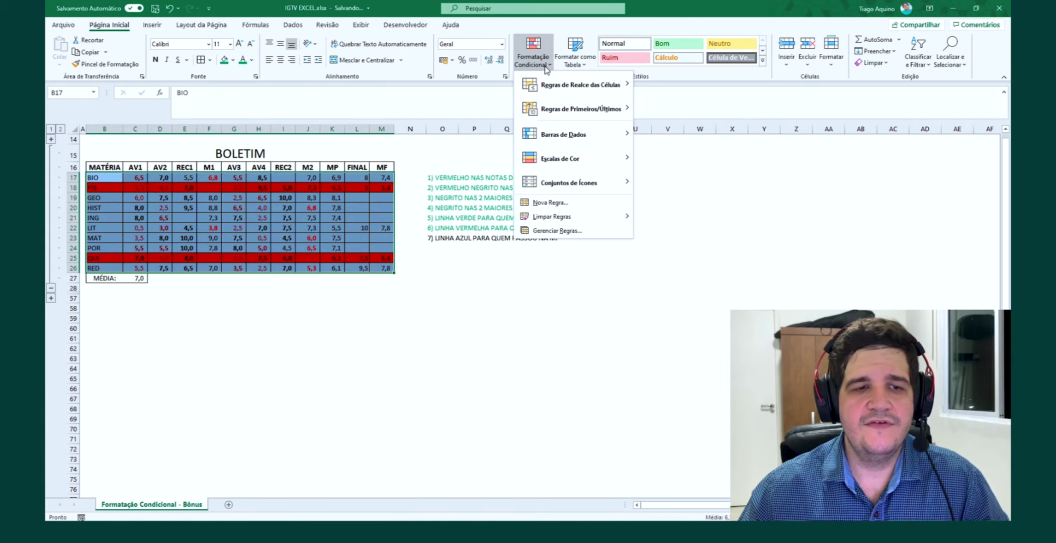
left_click(560, 236)
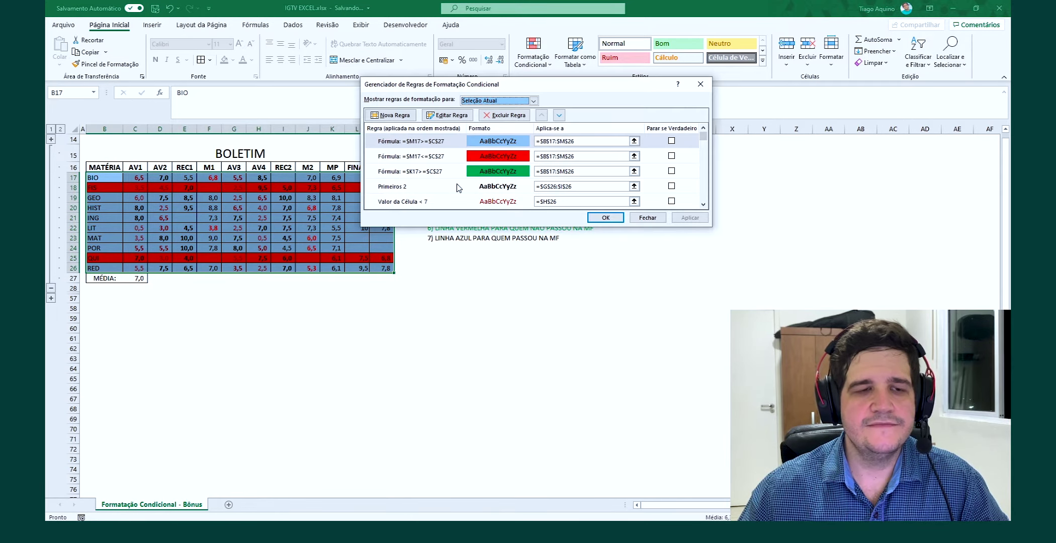
left_click(432, 143)
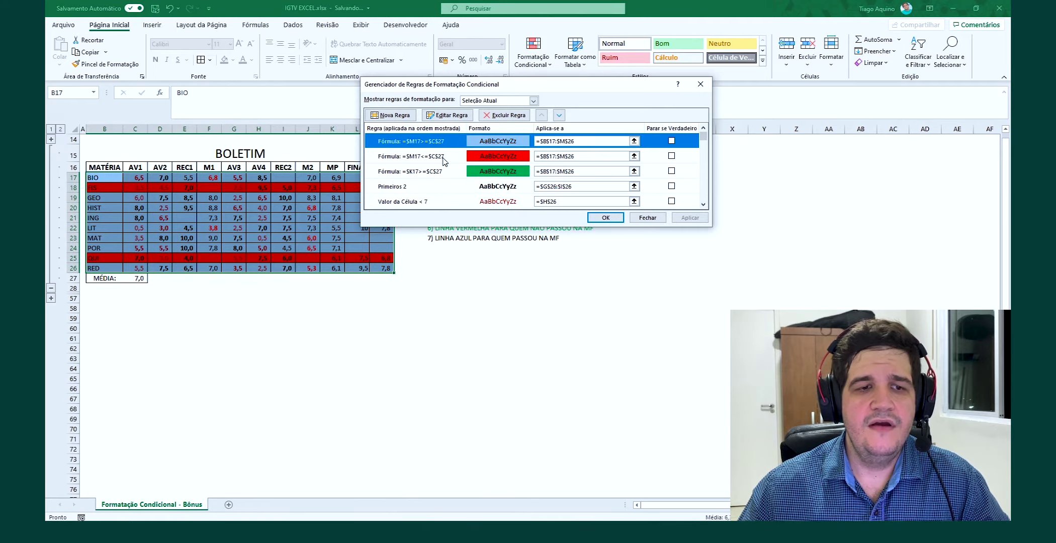
left_click(437, 172)
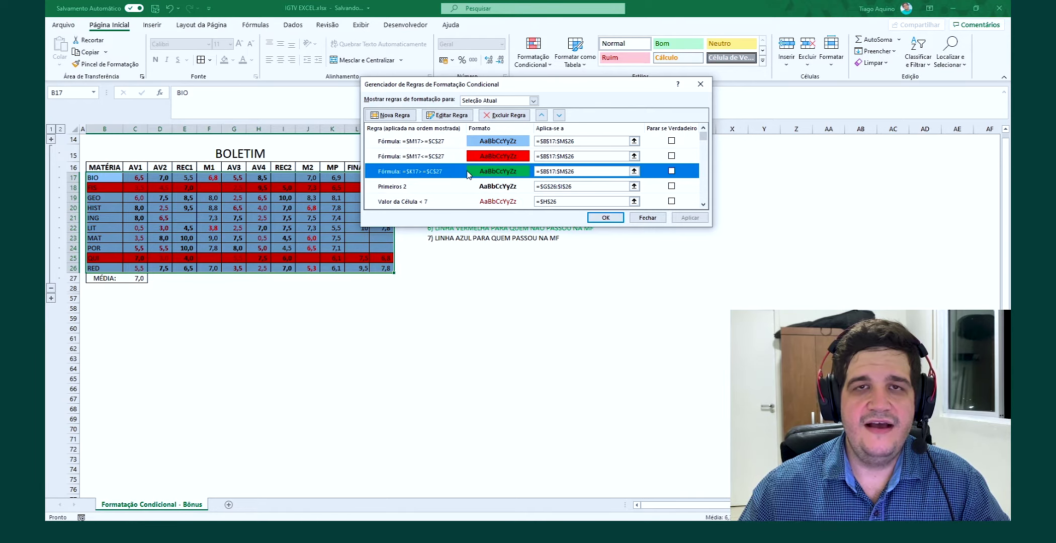
left_click(541, 115)
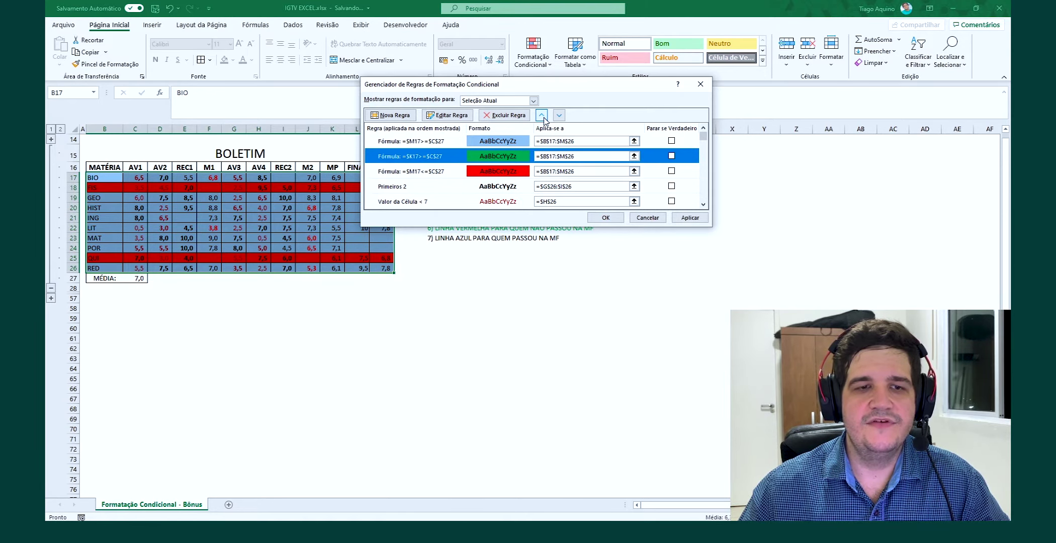
left_click(542, 115)
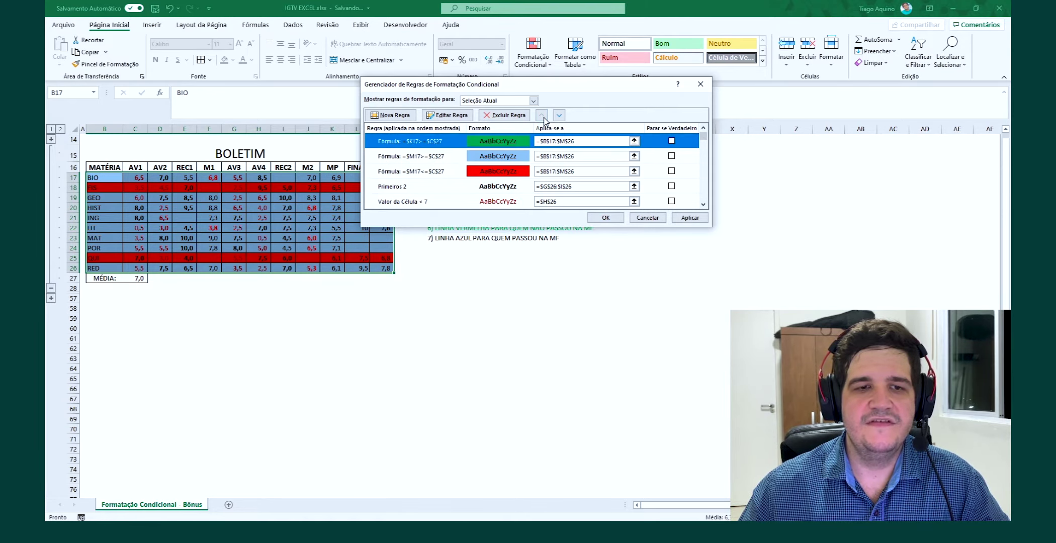
Step: Move the red-fill rule above the blue-fill rule and apply the new rule order
left_click(441, 172)
left_click(542, 115)
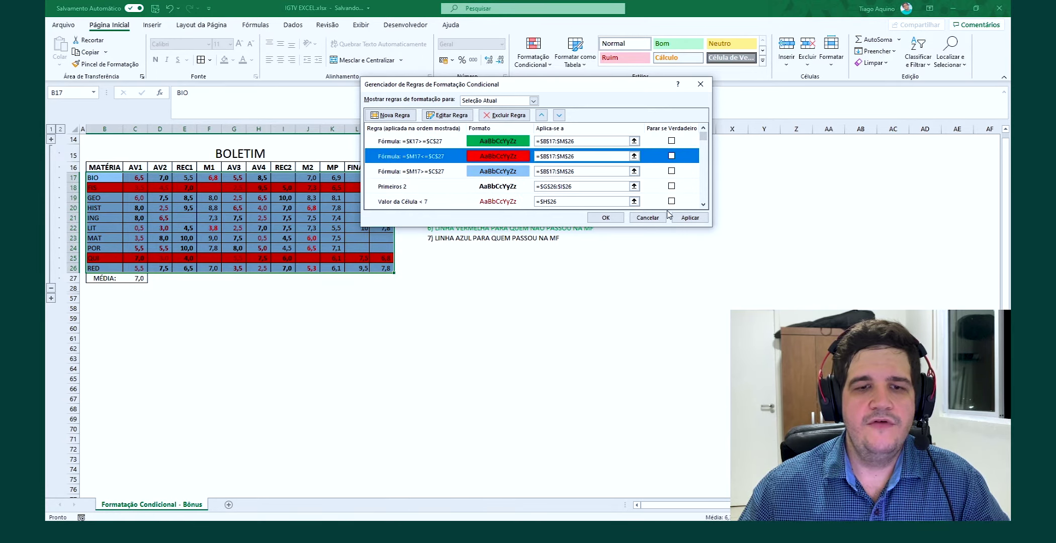
left_click(688, 218)
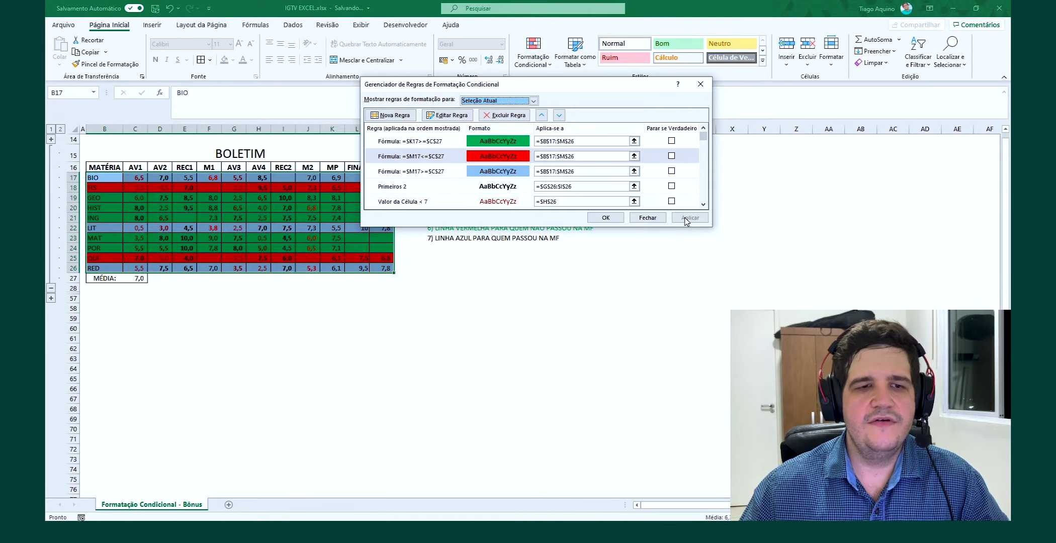
left_click(606, 218)
Step: Mark item 7 of the task list, in O23, with a green font colour
left_click(438, 238)
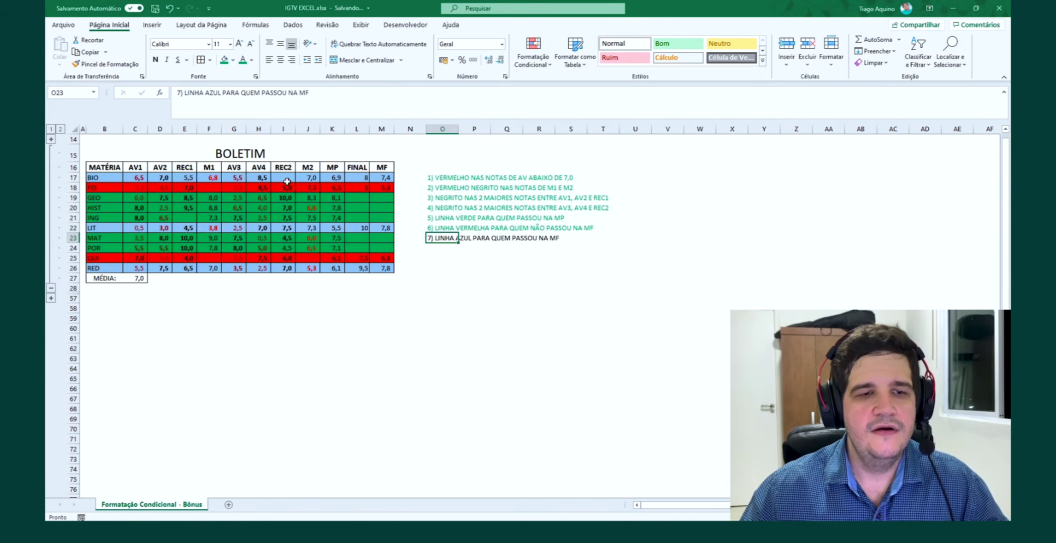
left_click(425, 272)
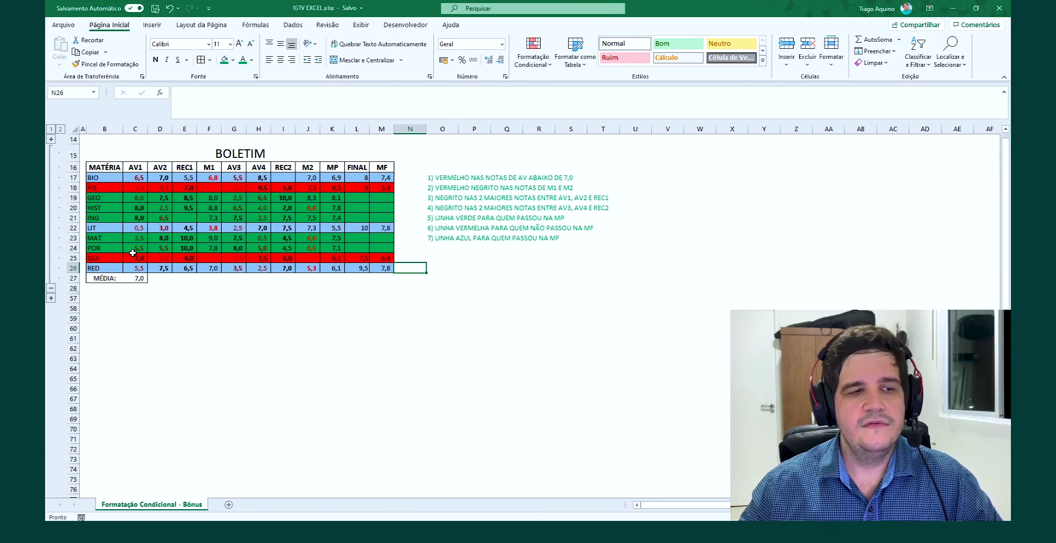
Step: Collapse the BOLETIM row group and expand the row group holding the student grade table
left_click(51, 289)
left_click(50, 160)
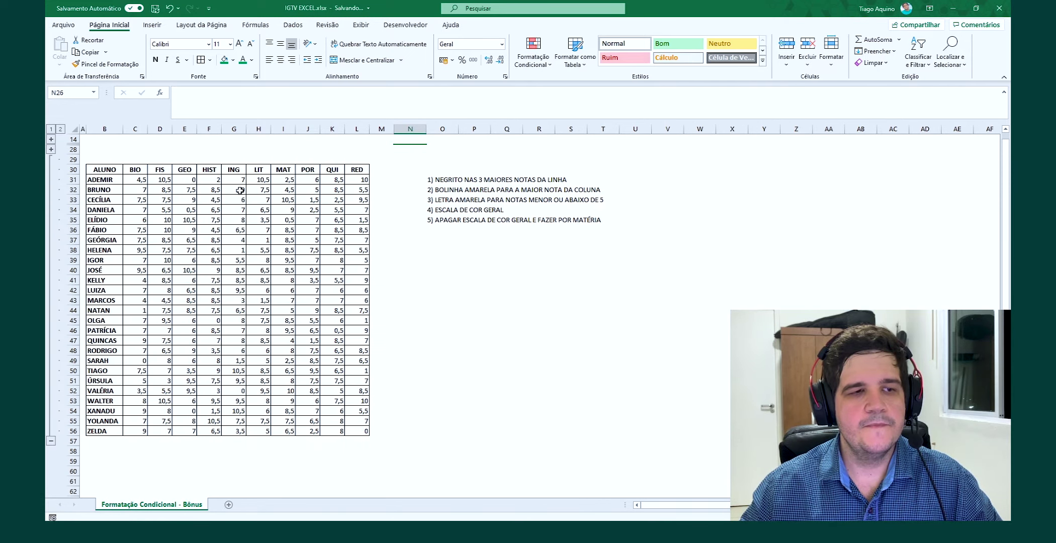
left_click(459, 257)
Step: Examine the first student's grades in row 31 and the first task-list item in O31
left_click(128, 184)
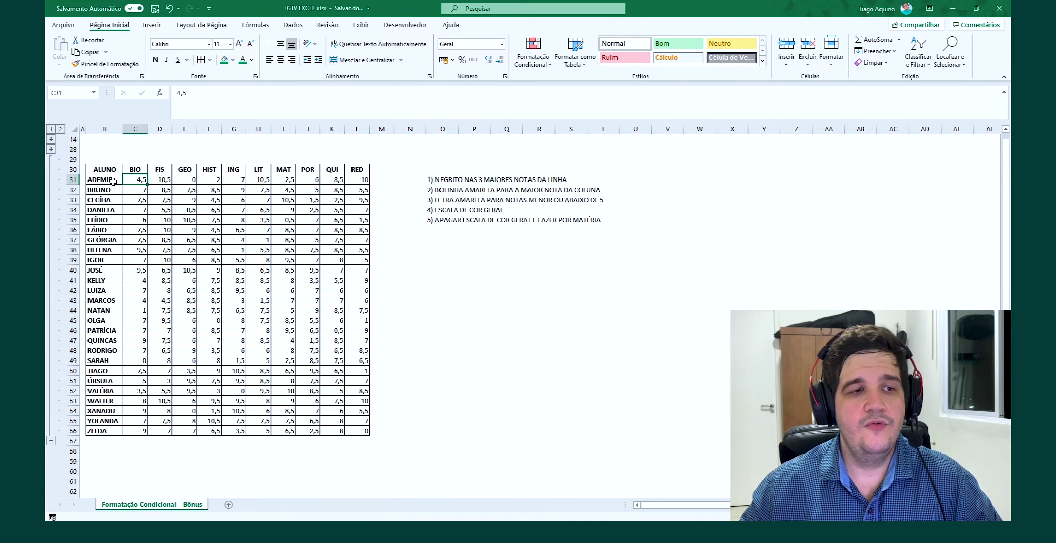
left_click_drag(135, 180, 360, 181)
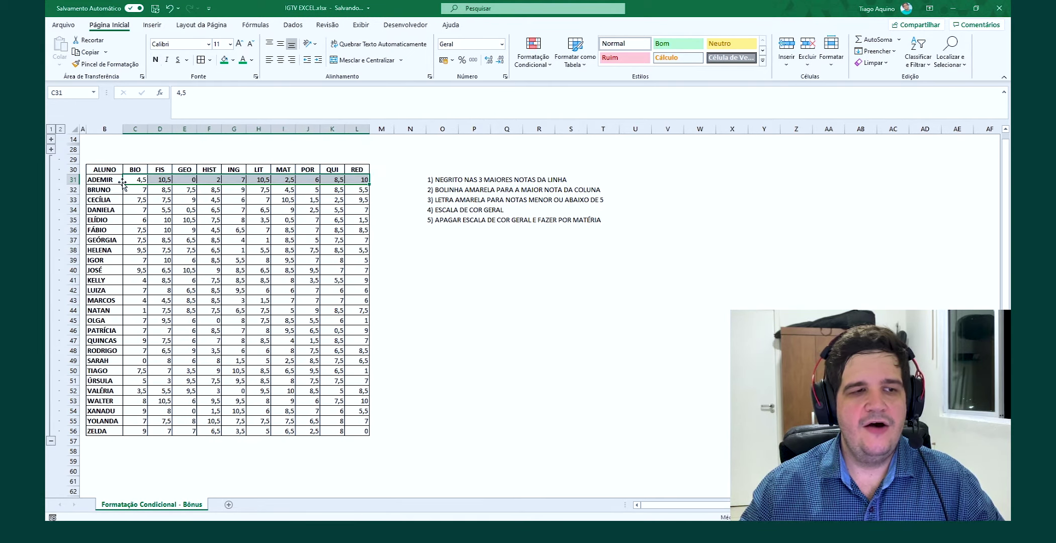
left_click(398, 183)
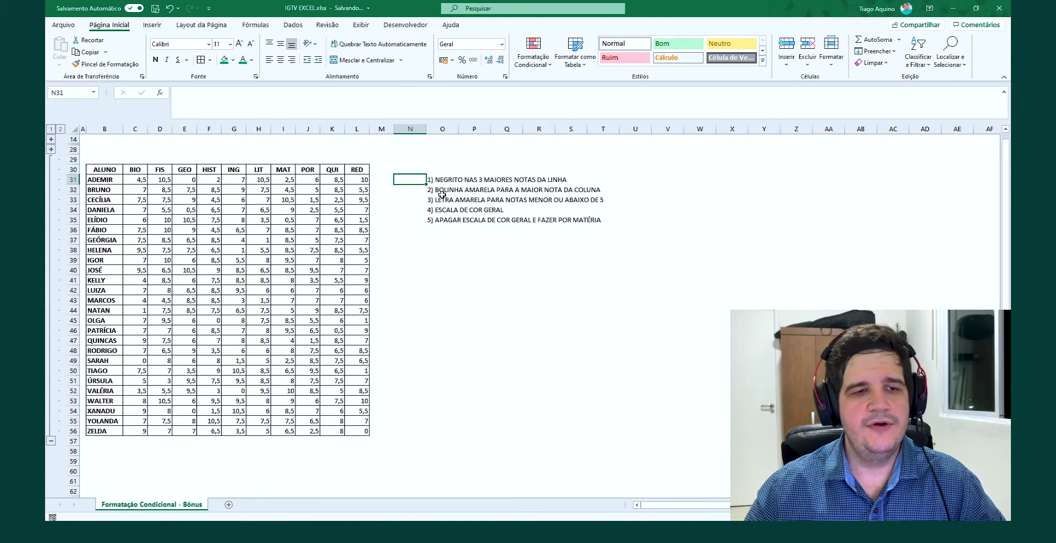
left_click(432, 180)
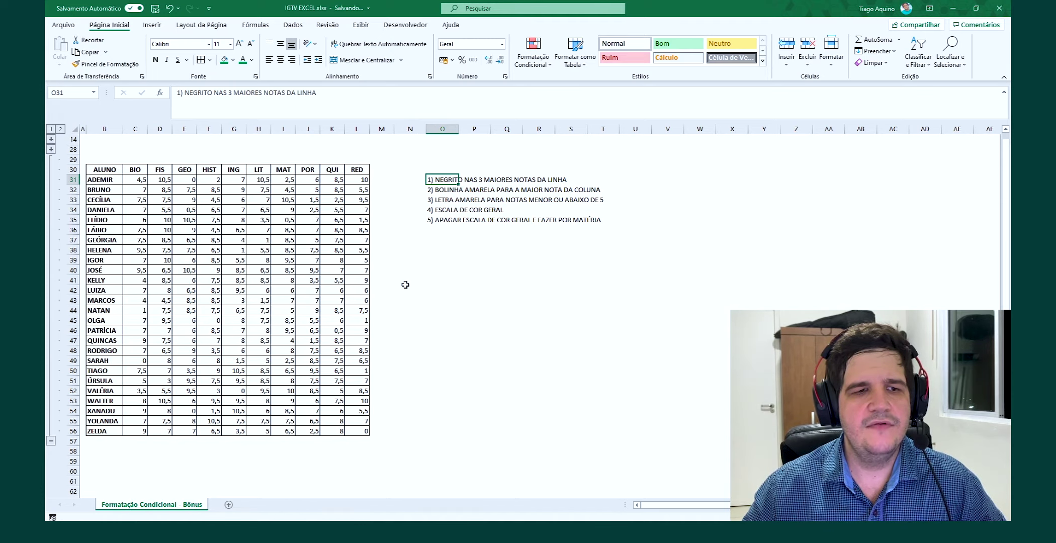
left_click(418, 261)
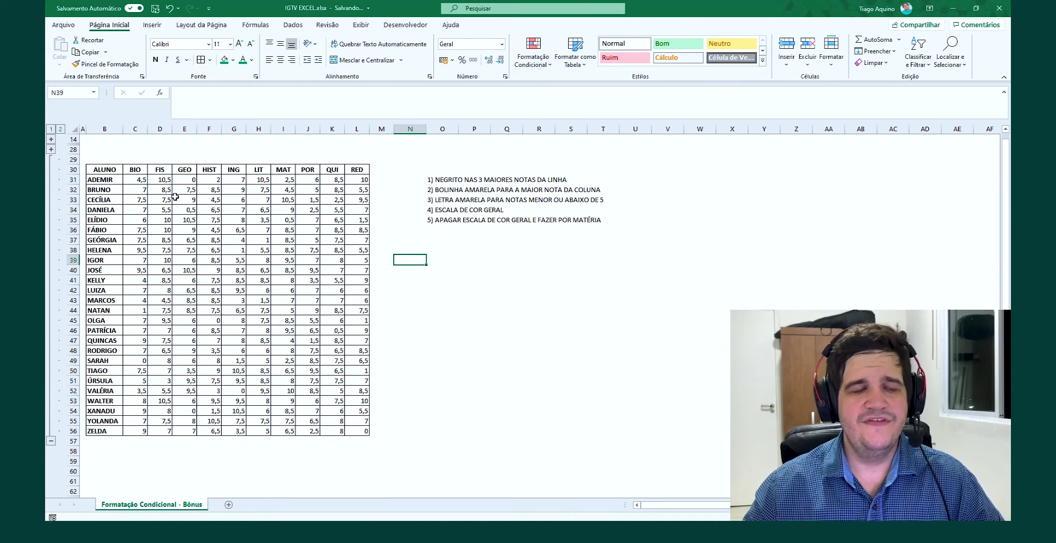
left_click(145, 180)
left_click(186, 180)
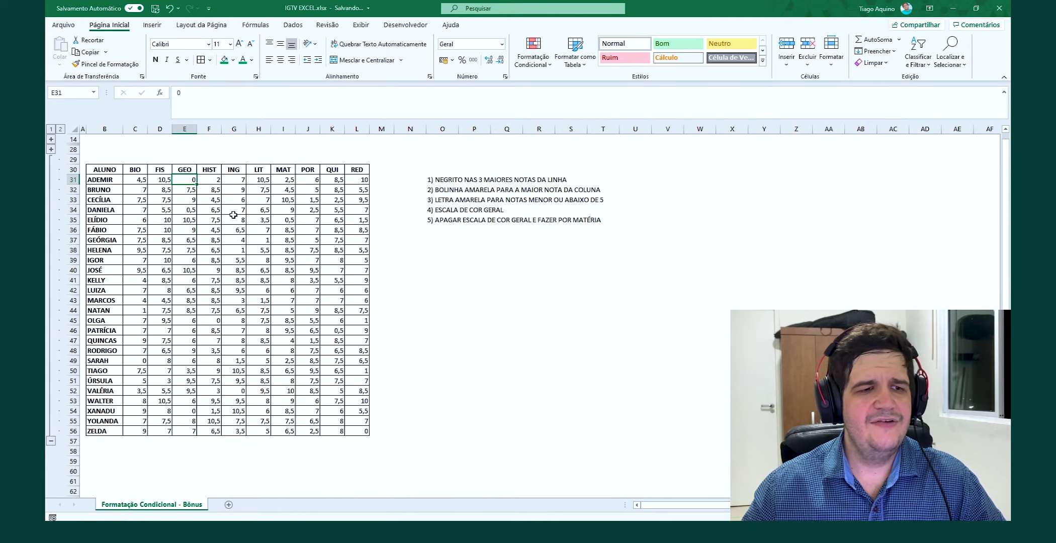
left_click(215, 183)
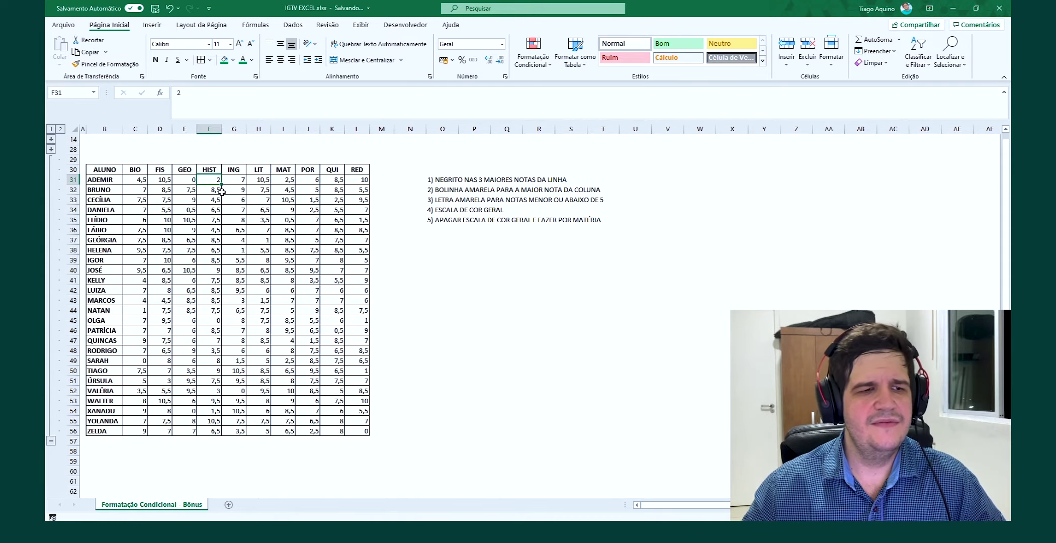
Step: Format the grades in C31:L56 with the comma number style and one decimal place
mouse_move(136, 180)
left_mouse_down()
mouse_move(356, 428)
mouse_move(136, 181)
left_mouse_up()
left_click(357, 431)
left_click(473, 61)
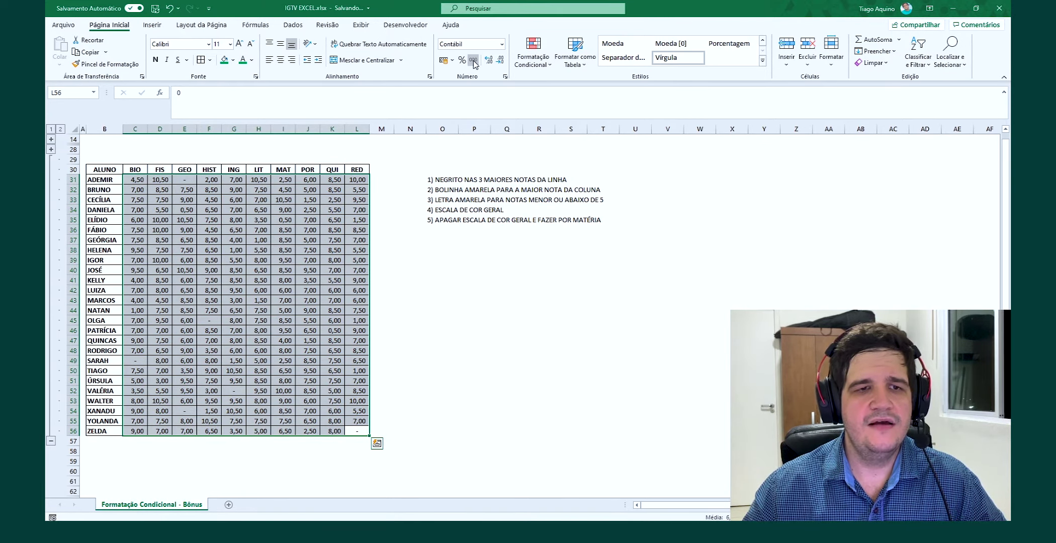
left_click(501, 63)
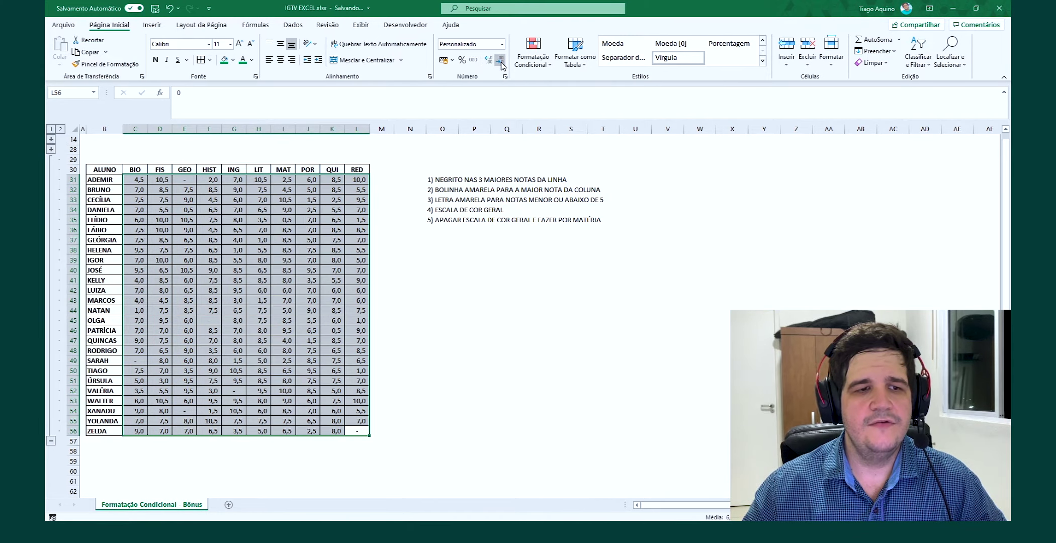
Step: Try extra decimal places on the grades in C31:L56 and reduce them back to one
left_click(489, 61)
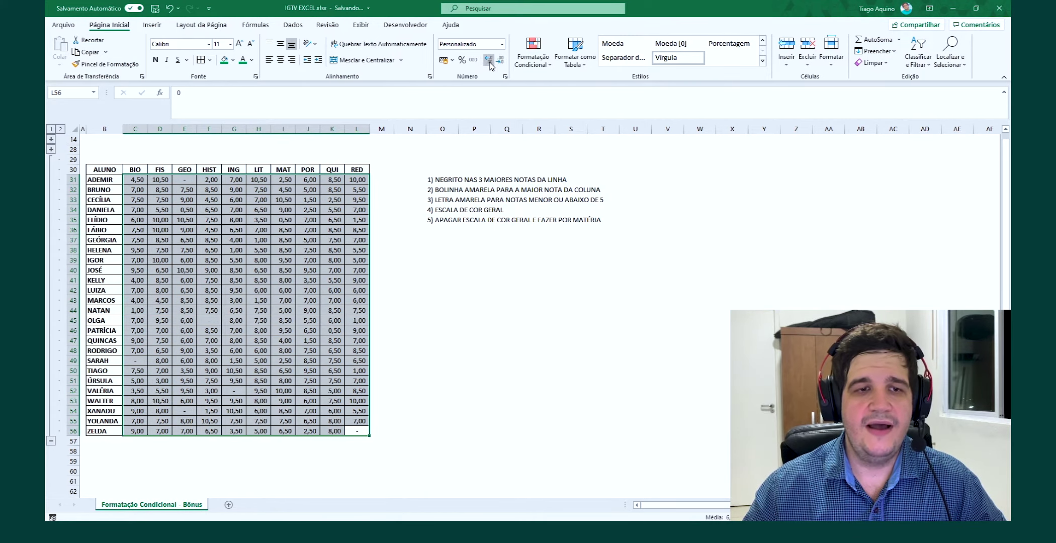
left_click(490, 62)
left_click(489, 62)
left_click(502, 61)
left_click(501, 61)
left_click(501, 61)
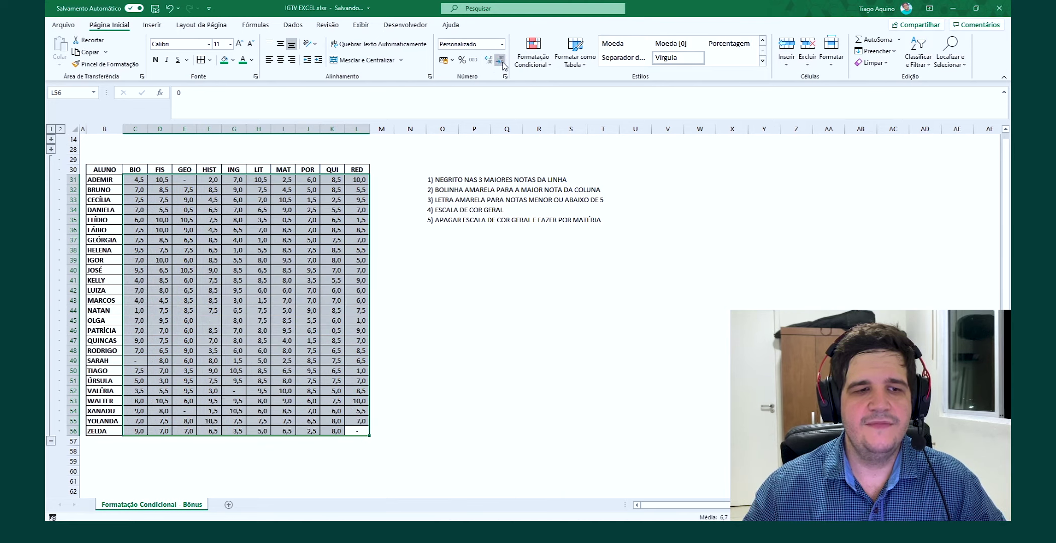
left_click(443, 341)
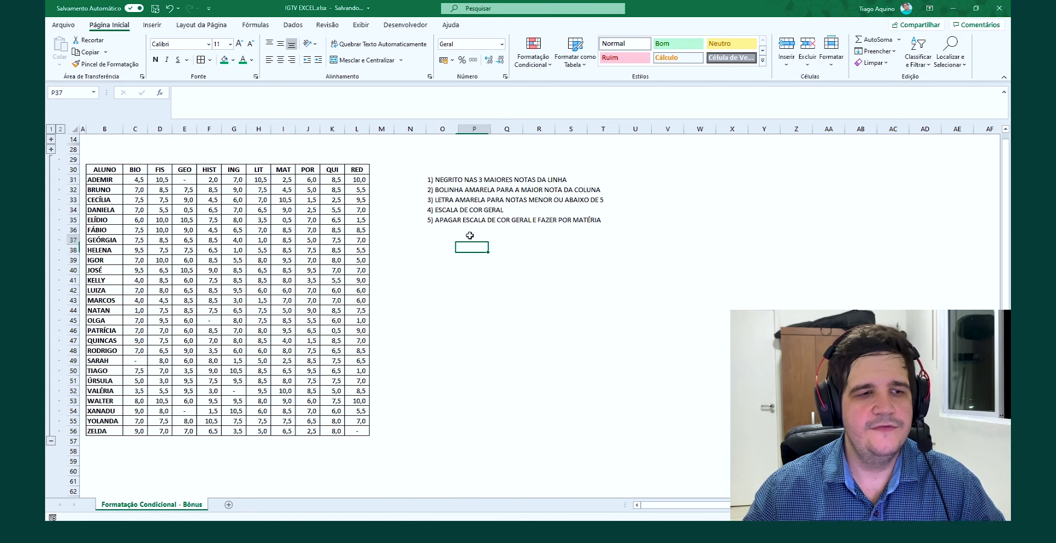
left_click(434, 180)
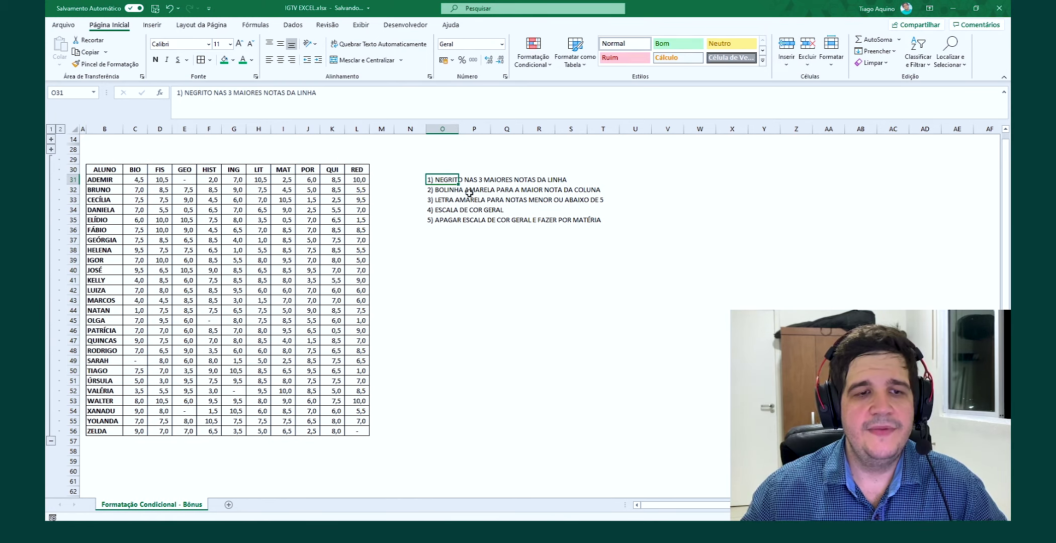
left_click(413, 183)
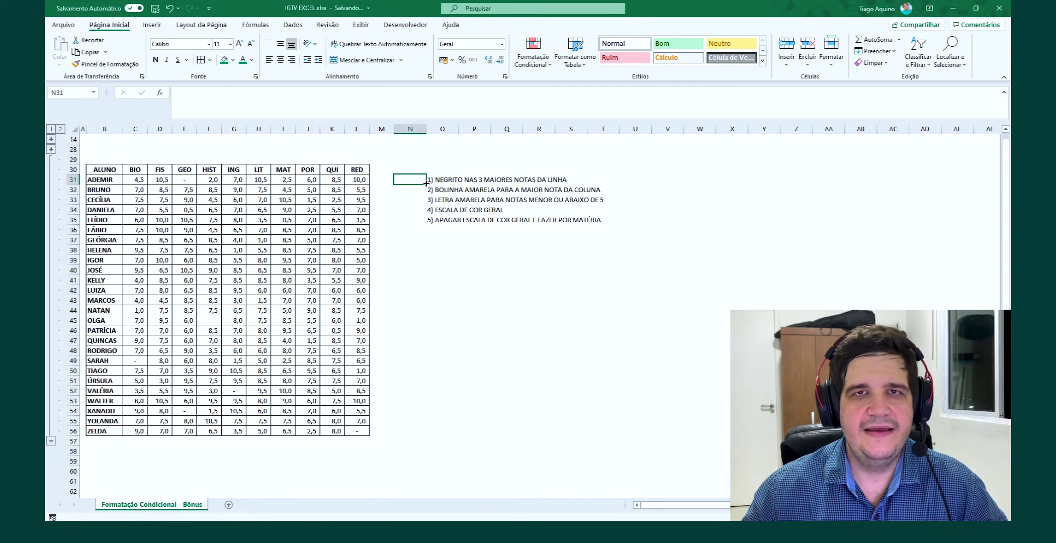
Step: Begin a top/bottom values conditional formatting rule for C31:L31, covering the top 3 values
left_click_drag(101, 180, 351, 181)
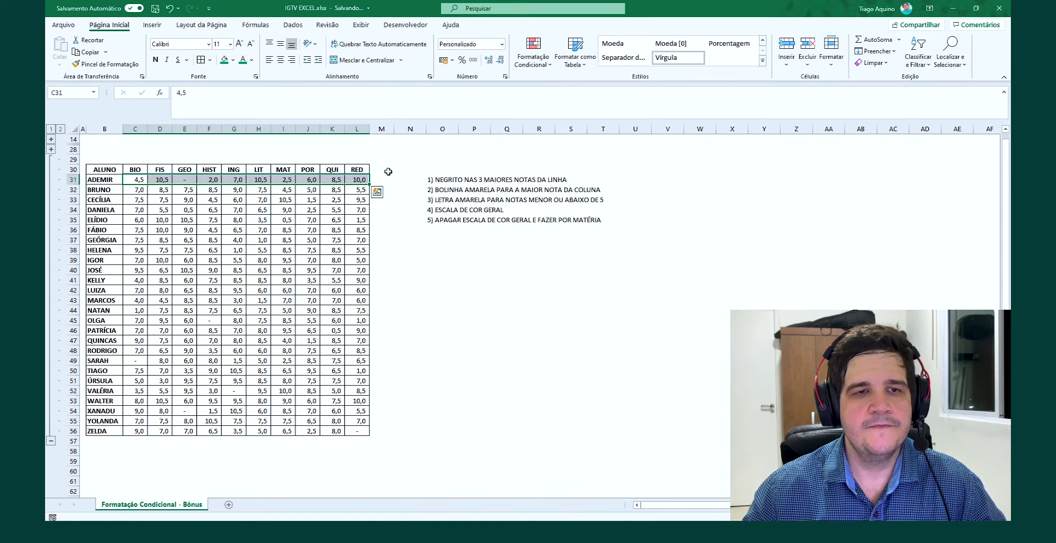
left_click(533, 53)
mouse_move(612, 115)
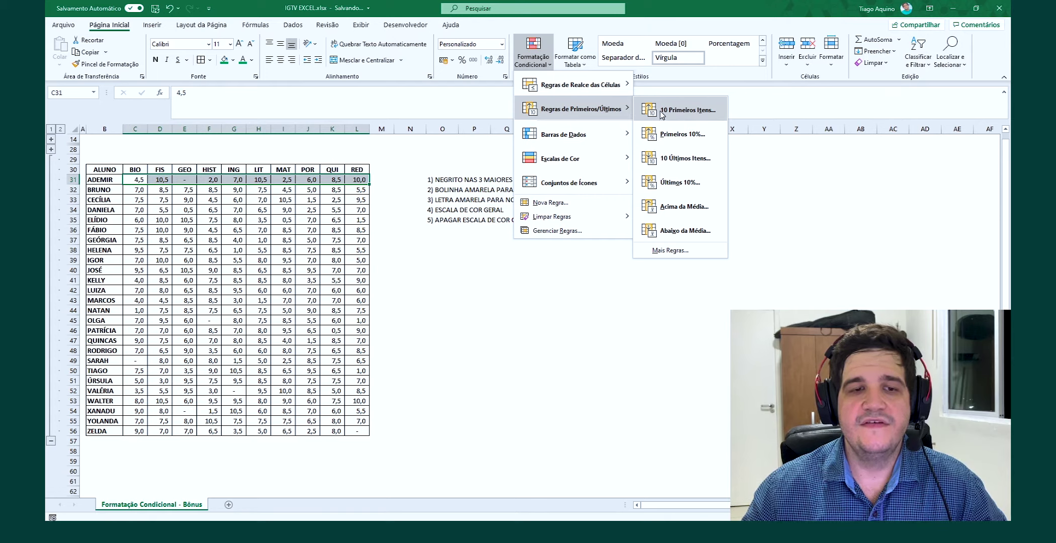
left_click(552, 203)
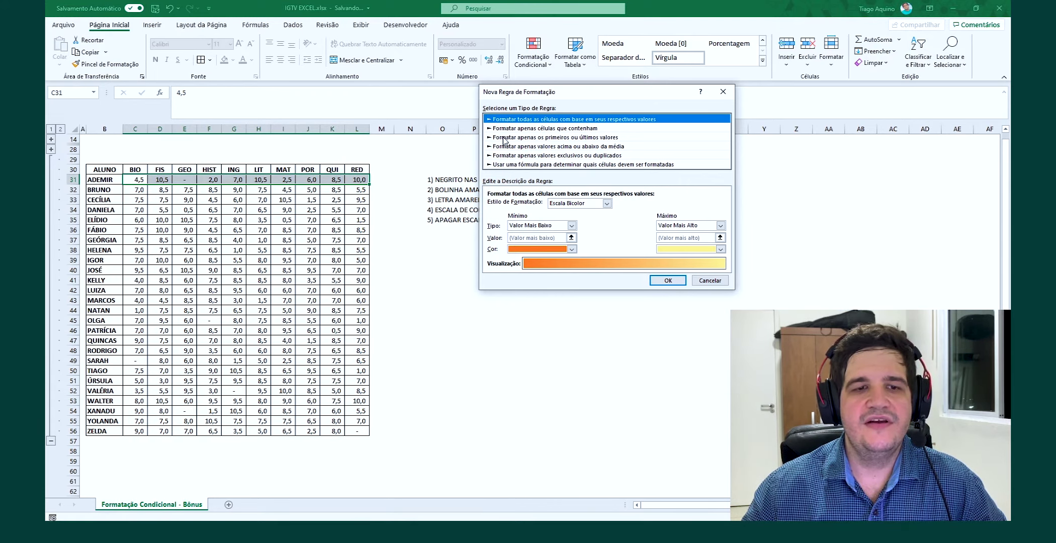
left_click(553, 137)
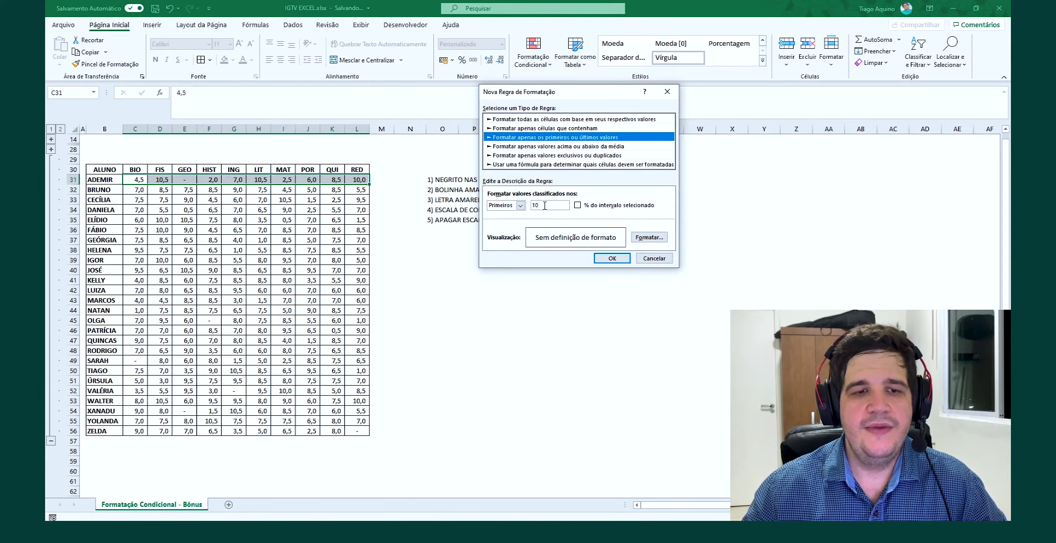
double_click(530, 205)
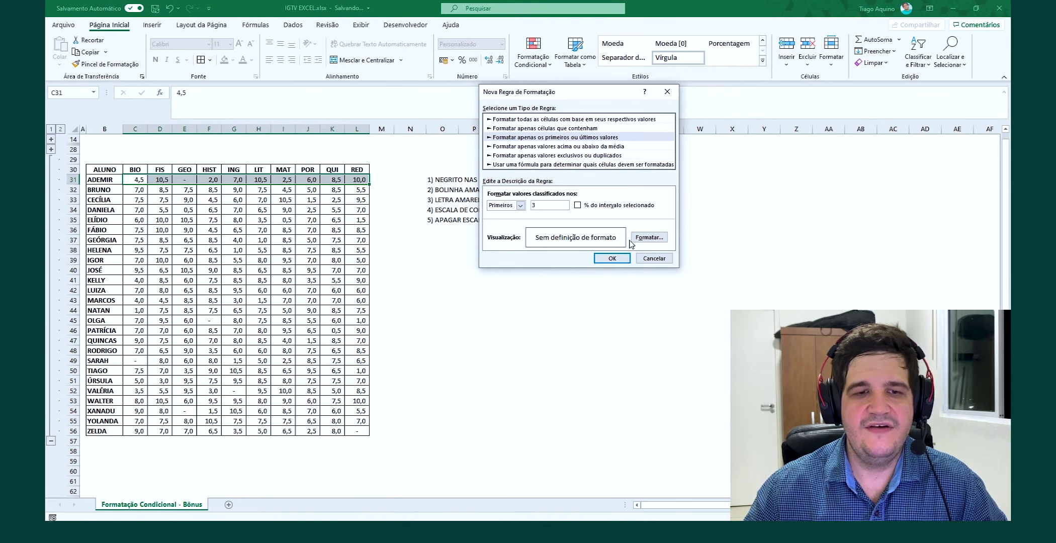
Step: Set bold as the format of the top 3 values rule for C31:L31 and apply the rule
left_click(650, 239)
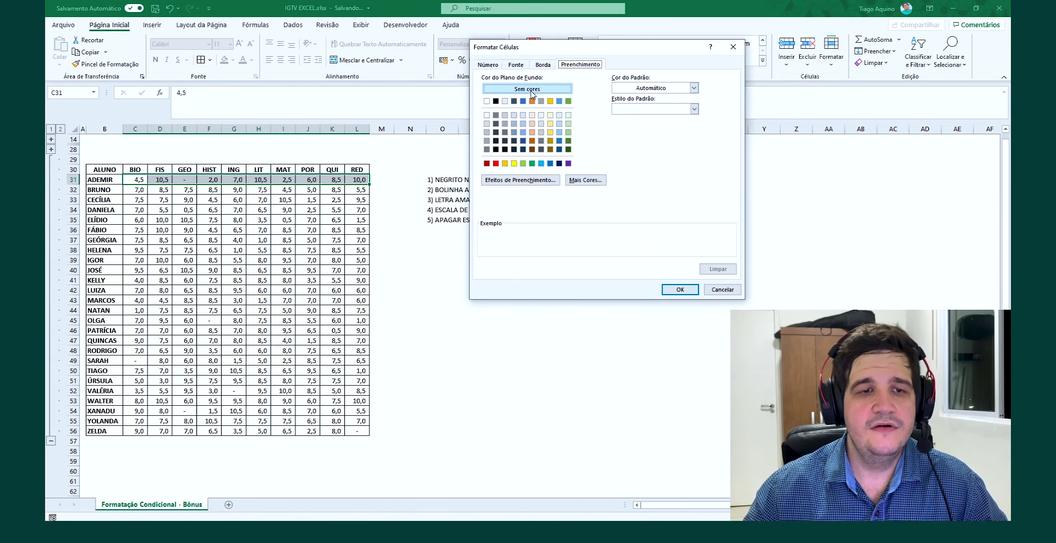
left_click_drag(560, 50, 685, 89)
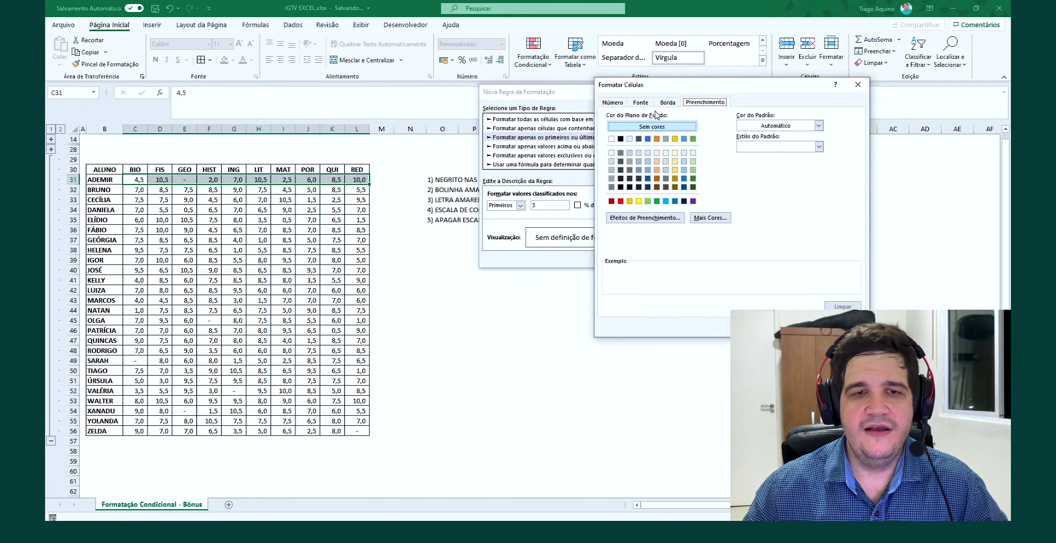
left_click(642, 103)
left_click(754, 148)
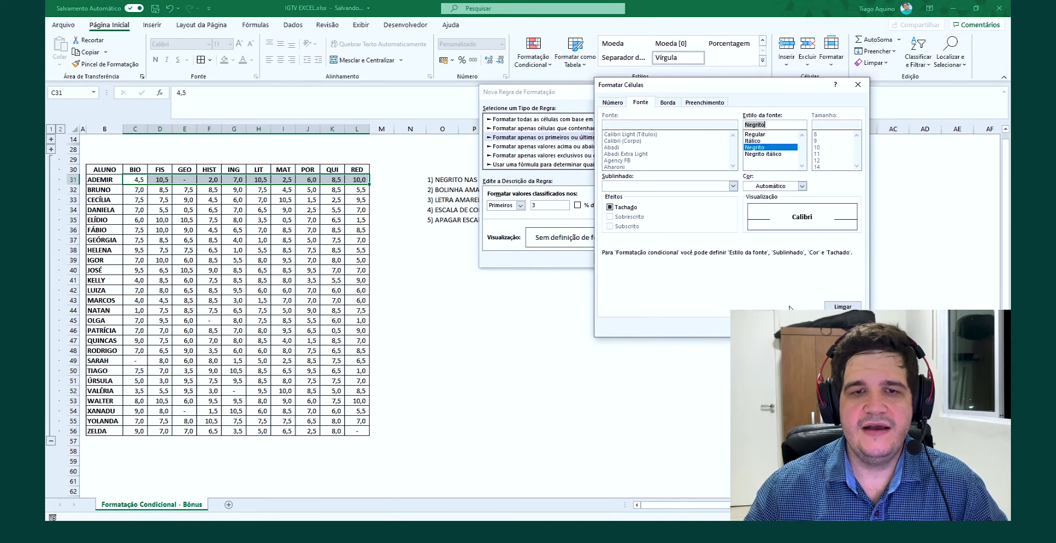
left_click(800, 327)
left_click(610, 261)
left_click(478, 298)
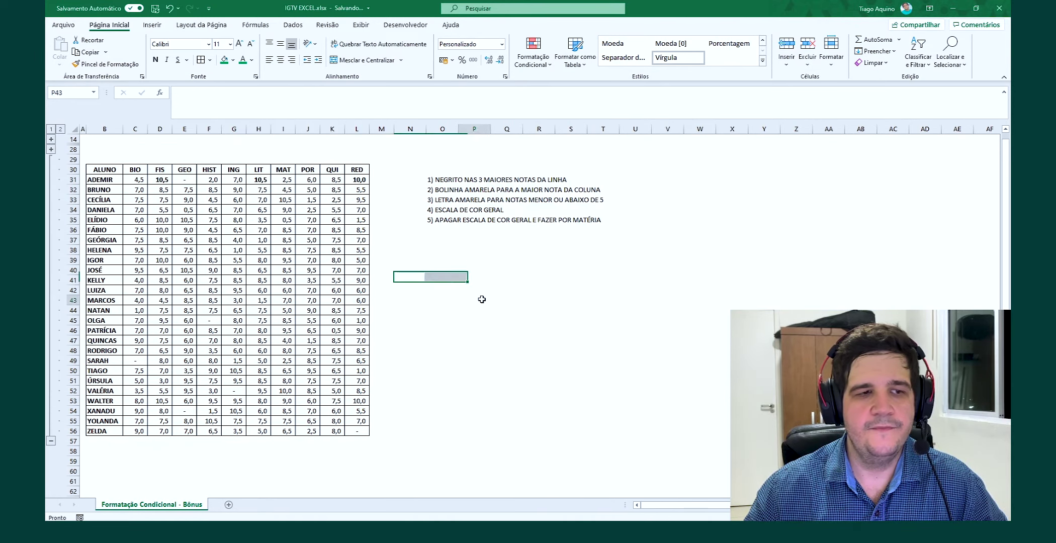
Step: Copy the formatting of C31:L31 to row 32, and from there separately onto each of rows 33 to 36
left_click_drag(140, 180, 348, 181)
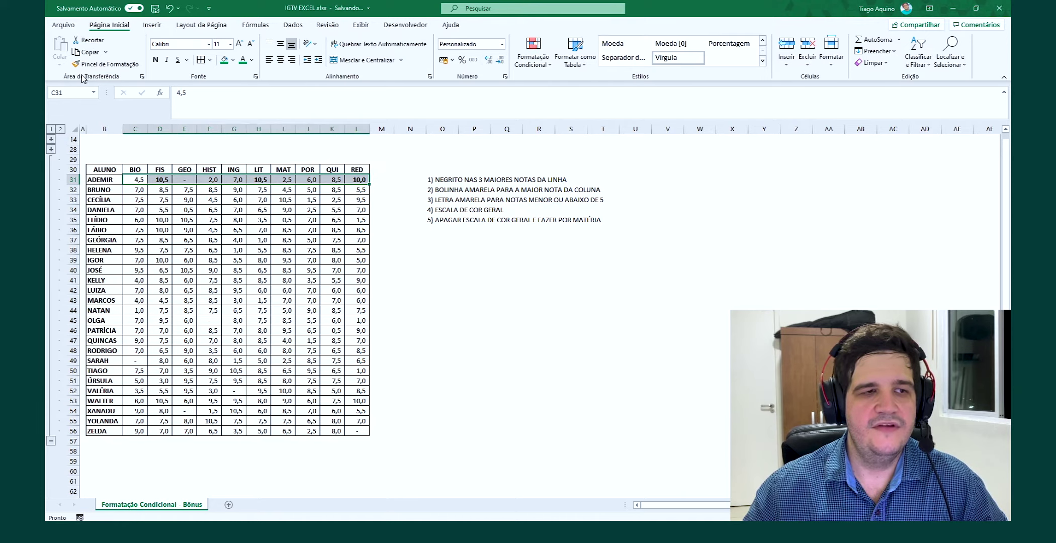
left_click(106, 64)
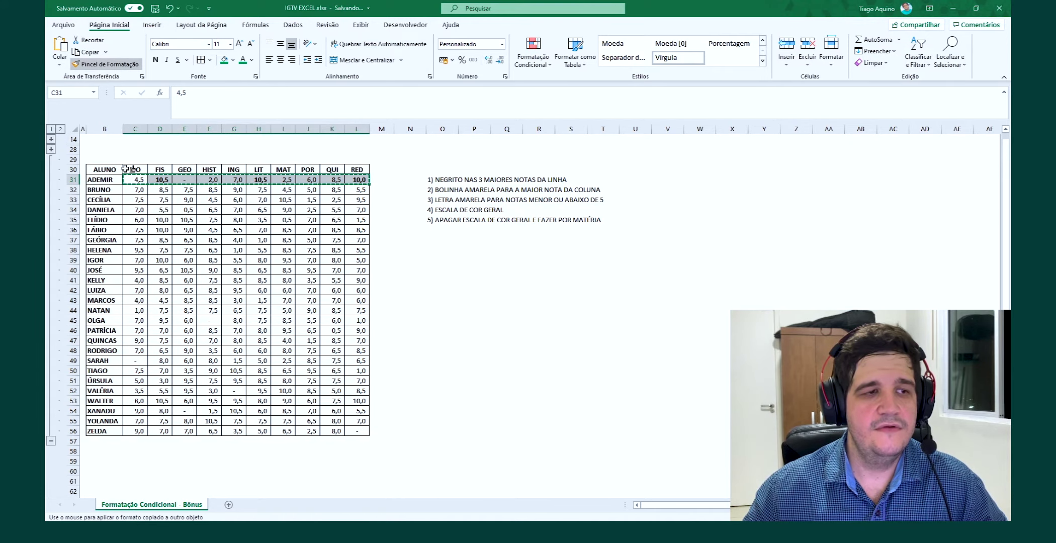
left_click_drag(137, 191, 359, 191)
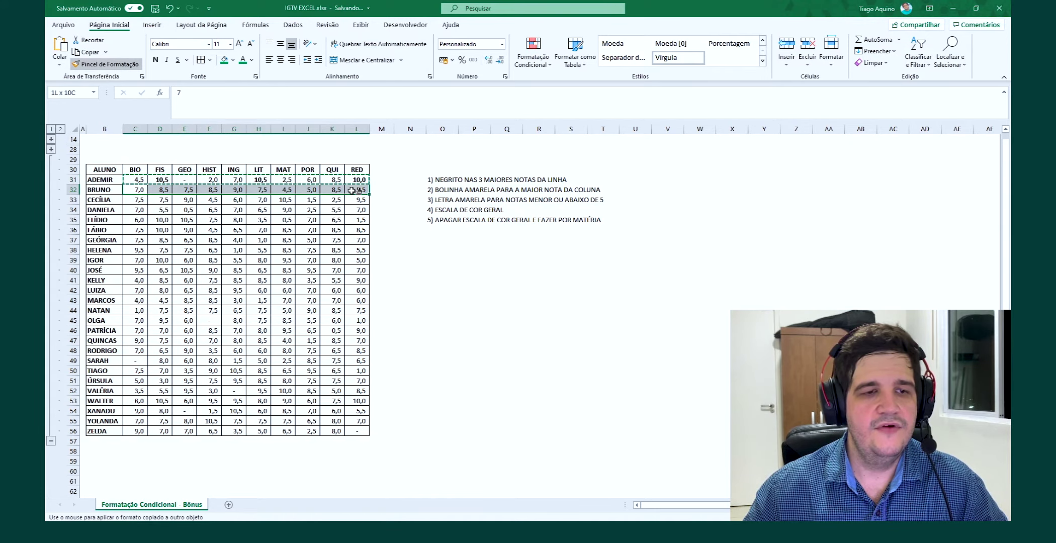
left_click(87, 67)
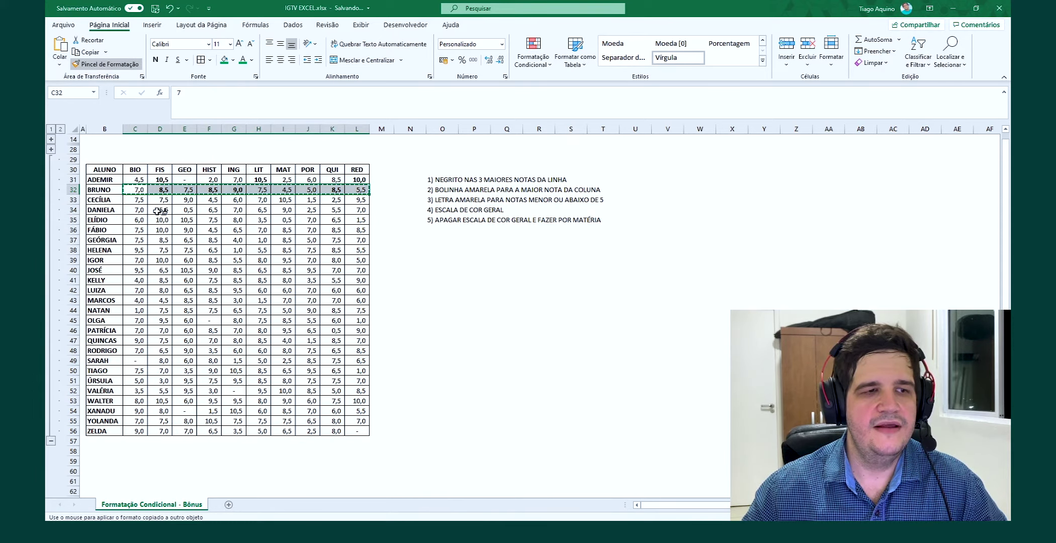
left_click_drag(136, 200, 358, 199)
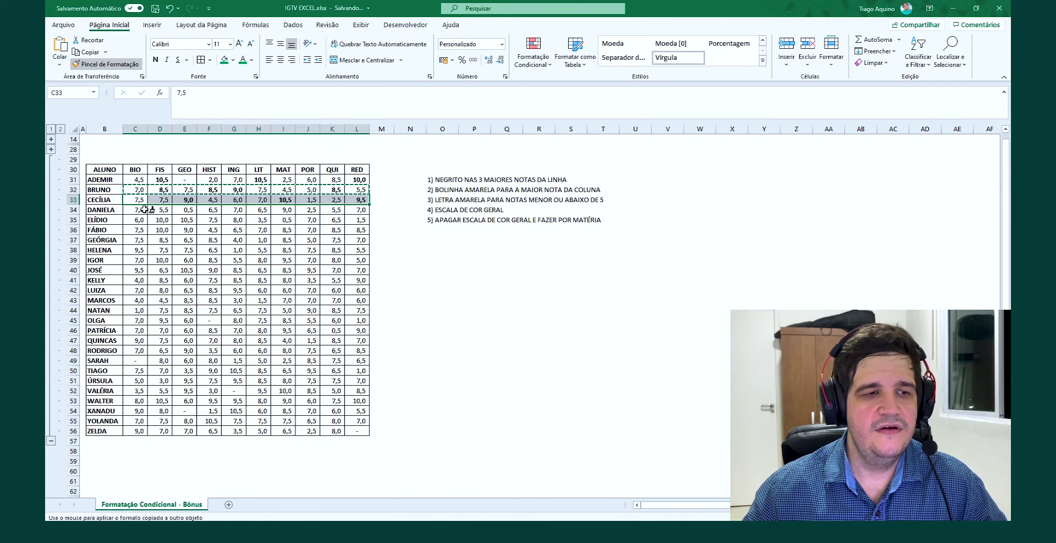
left_click_drag(145, 210, 358, 210)
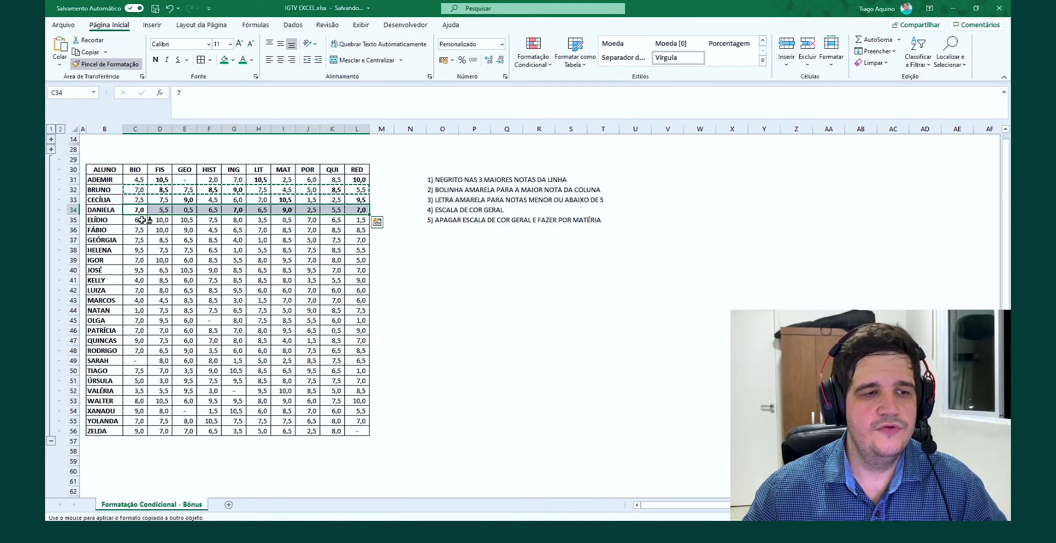
left_click_drag(143, 220, 358, 220)
left_click_drag(141, 230, 352, 230)
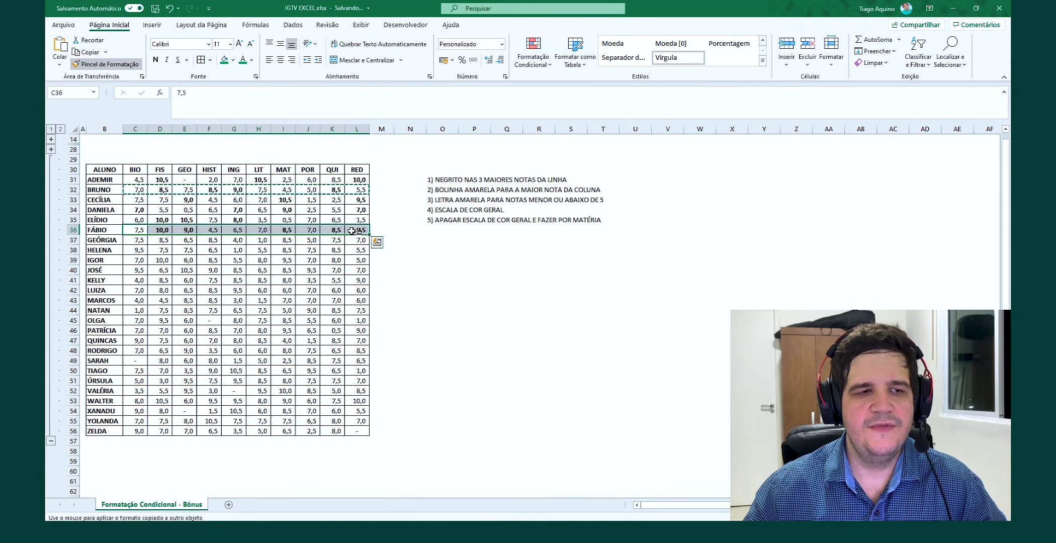
Step: Copy the formatting of C31:L36 onto the grades in C37:L54, block by block
left_click_drag(136, 180, 352, 230)
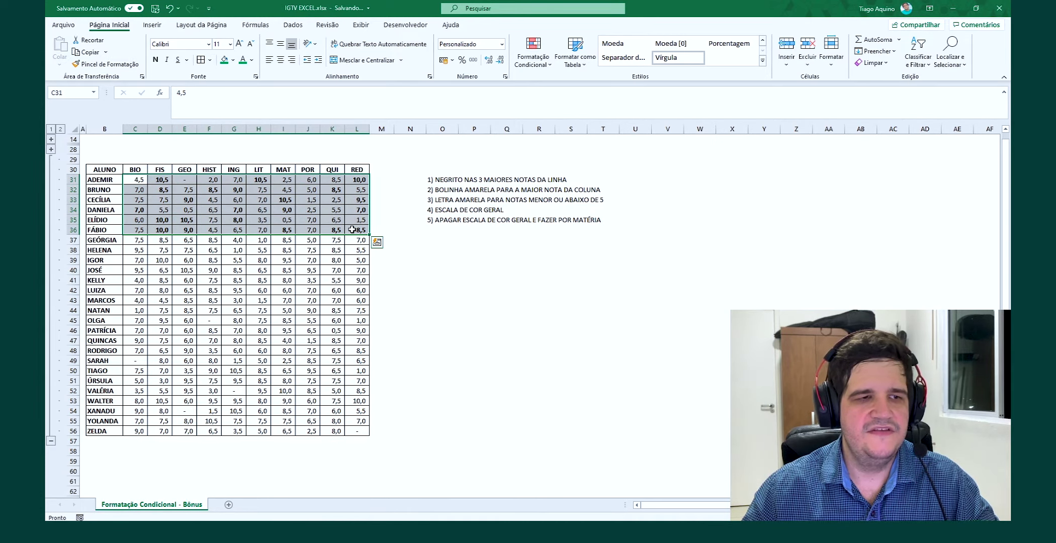
left_click(105, 64)
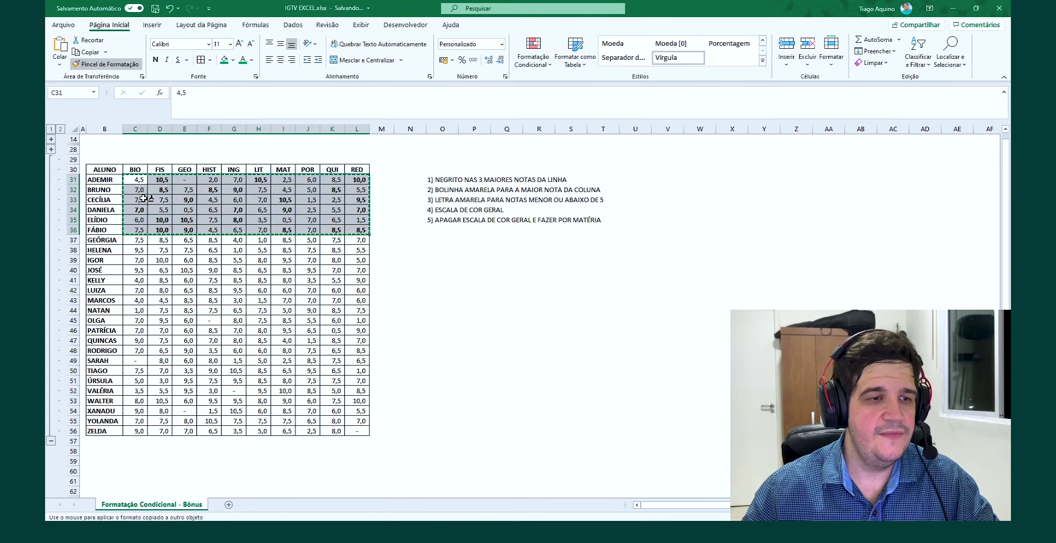
left_click_drag(137, 240, 357, 290)
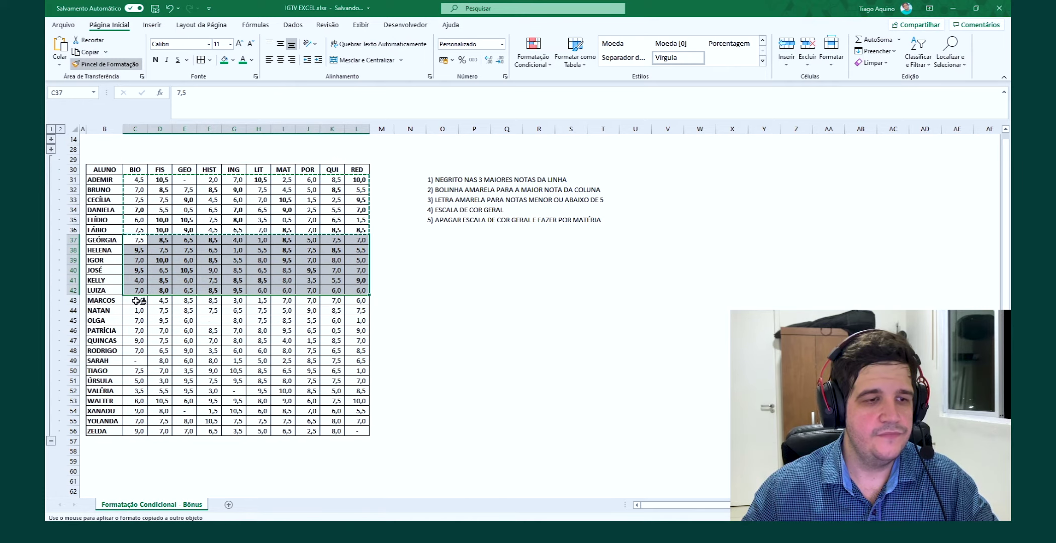
left_click_drag(144, 301, 352, 349)
mouse_move(143, 361)
left_mouse_down()
mouse_move(314, 393)
mouse_move(358, 414)
left_mouse_up()
Step: Copy the formatting of C53:L54 onto the last two student rows, C55:L56
left_click_drag(137, 402, 358, 411)
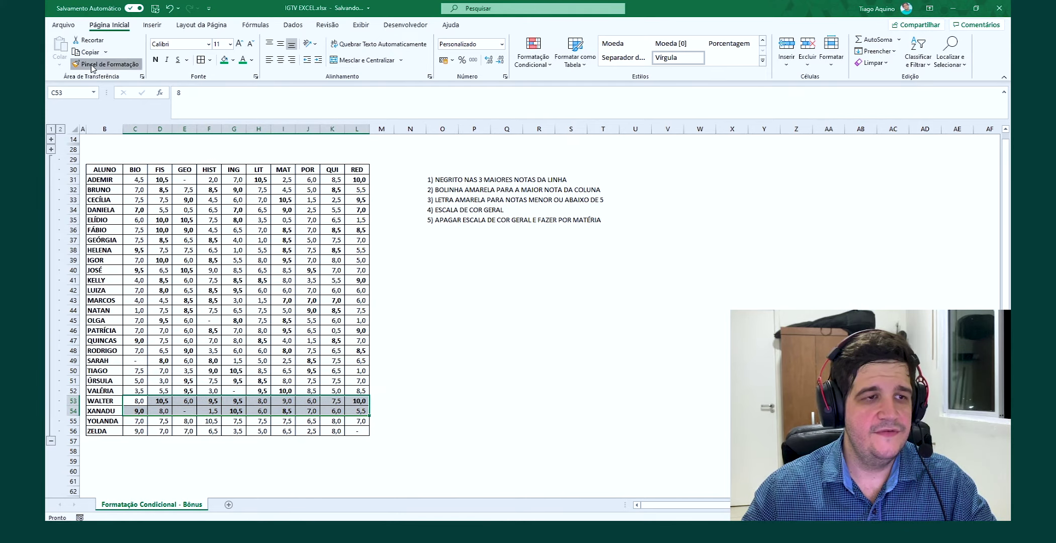
left_click(107, 64)
left_click_drag(136, 423, 359, 435)
left_click(416, 388)
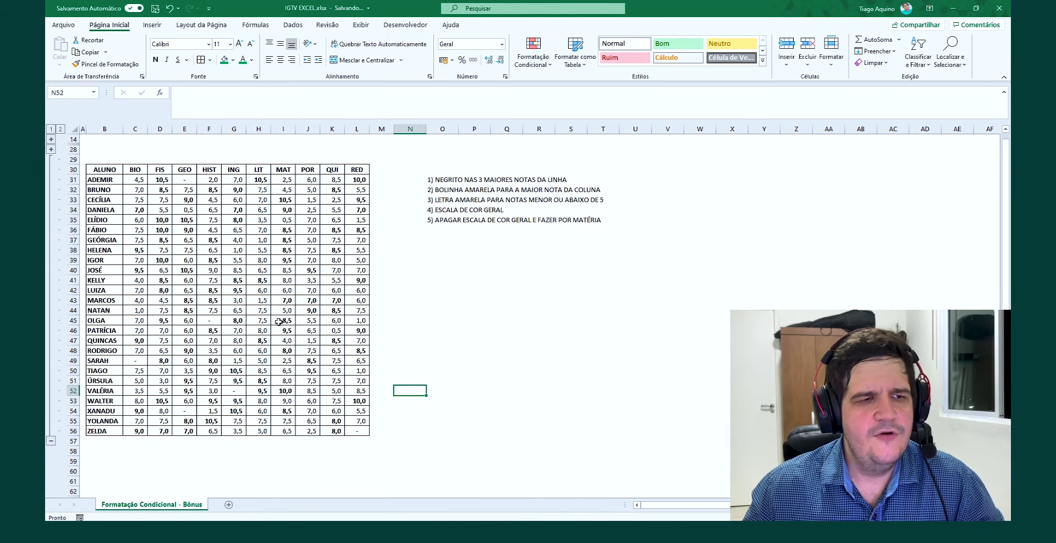
Step: Examine the bold grades in row 36, comparing D36, E36, I36, K36 and L36 for ties among the three highest
left_click(190, 221)
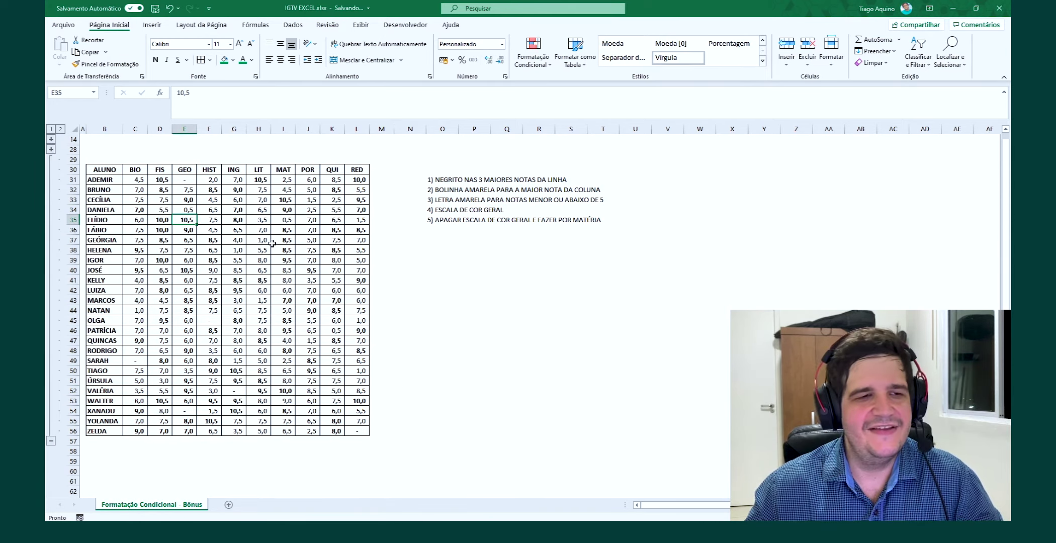
left_click(227, 241)
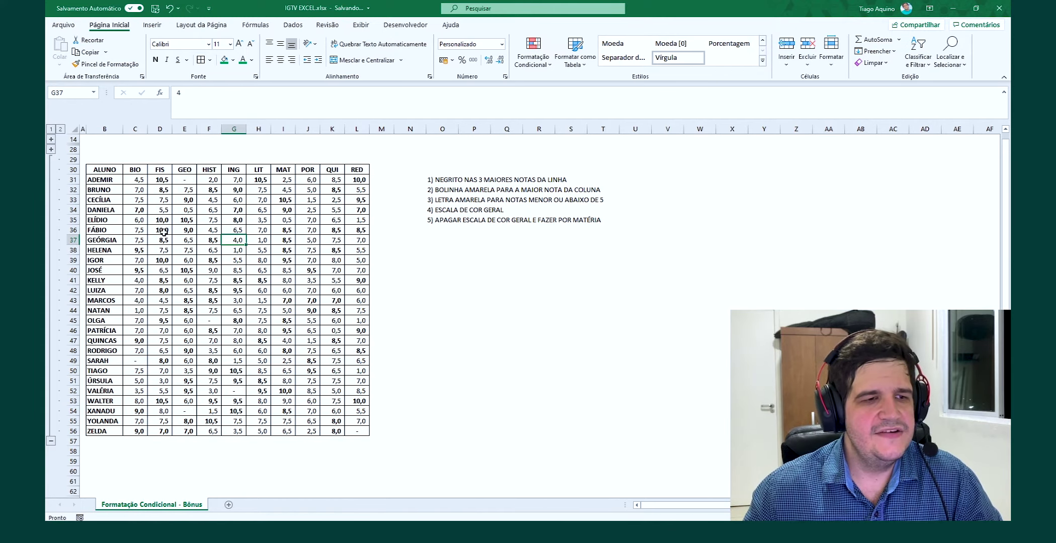
left_click_drag(164, 232, 360, 230)
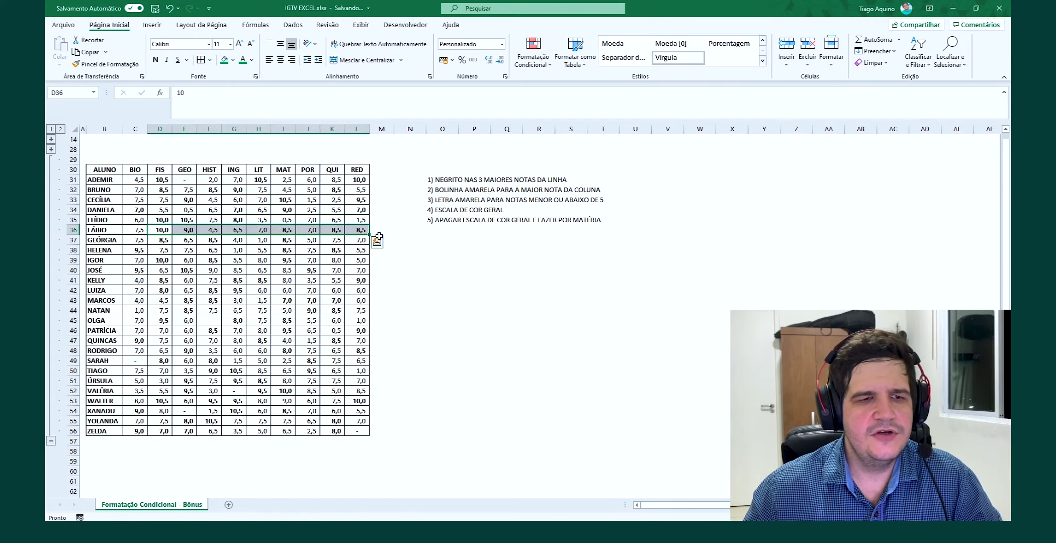
left_click(406, 240)
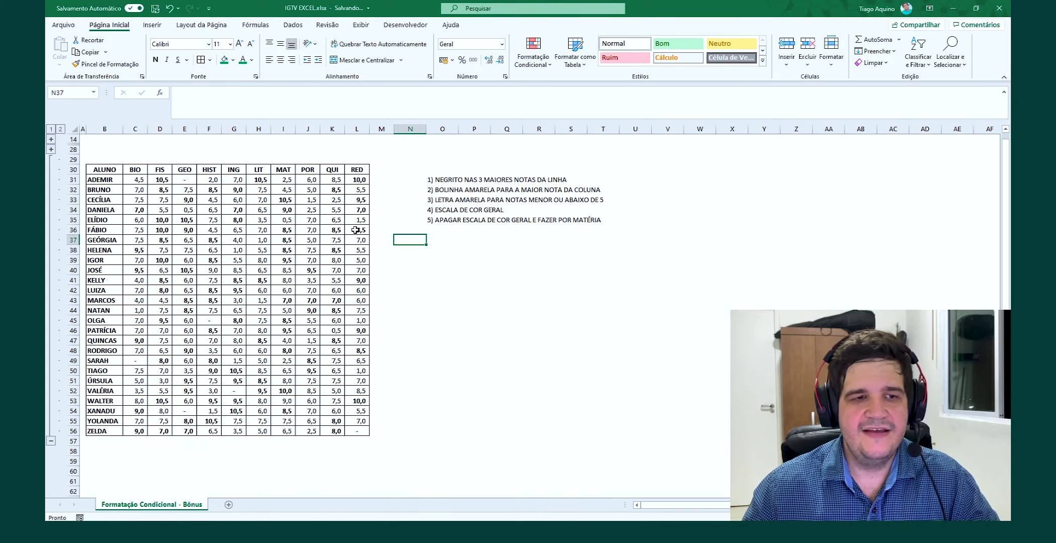
left_click_drag(329, 230, 348, 229)
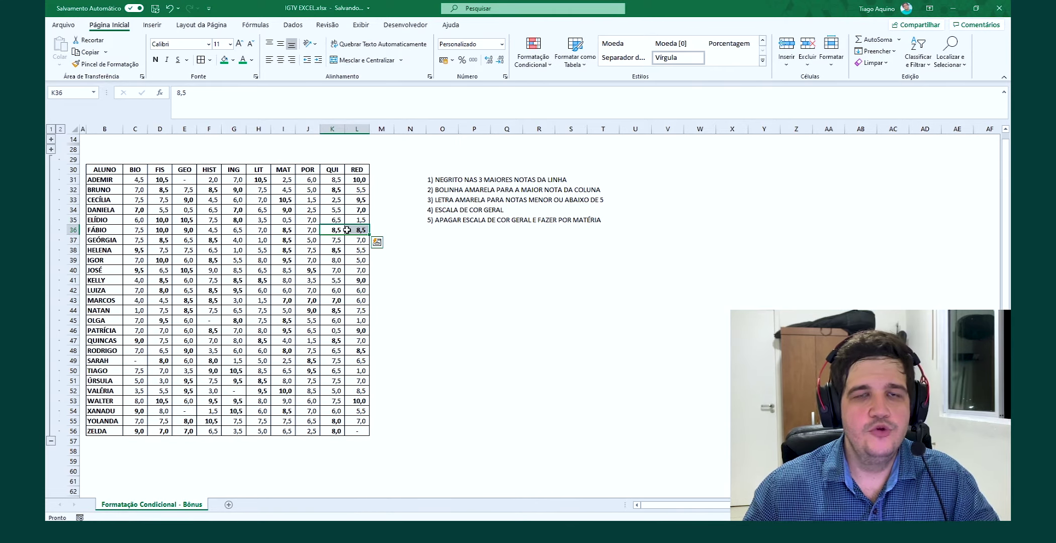
left_click(159, 230)
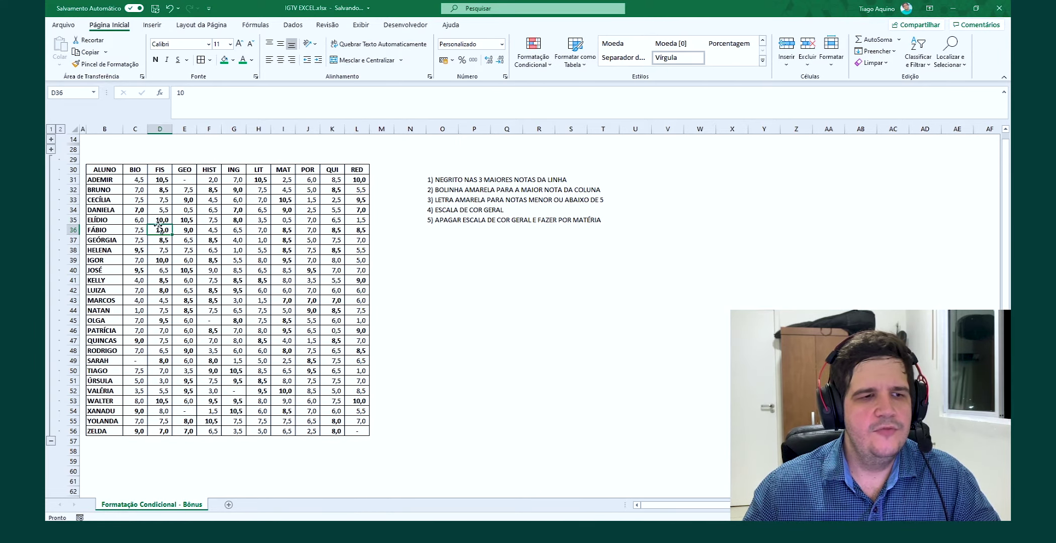
left_click(184, 230)
left_click(286, 231)
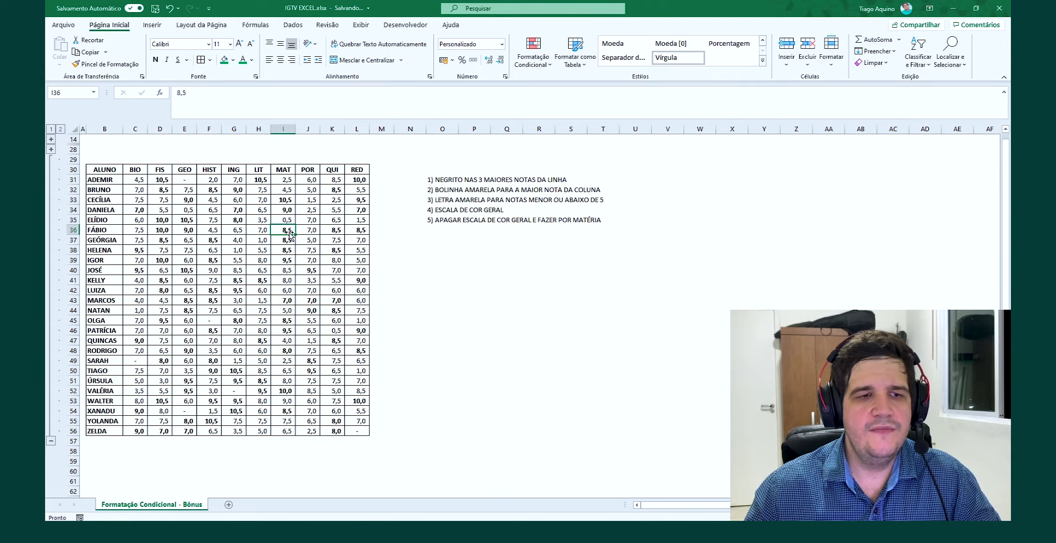
left_click(334, 231, "ctrl")
left_click(361, 231, "ctrl")
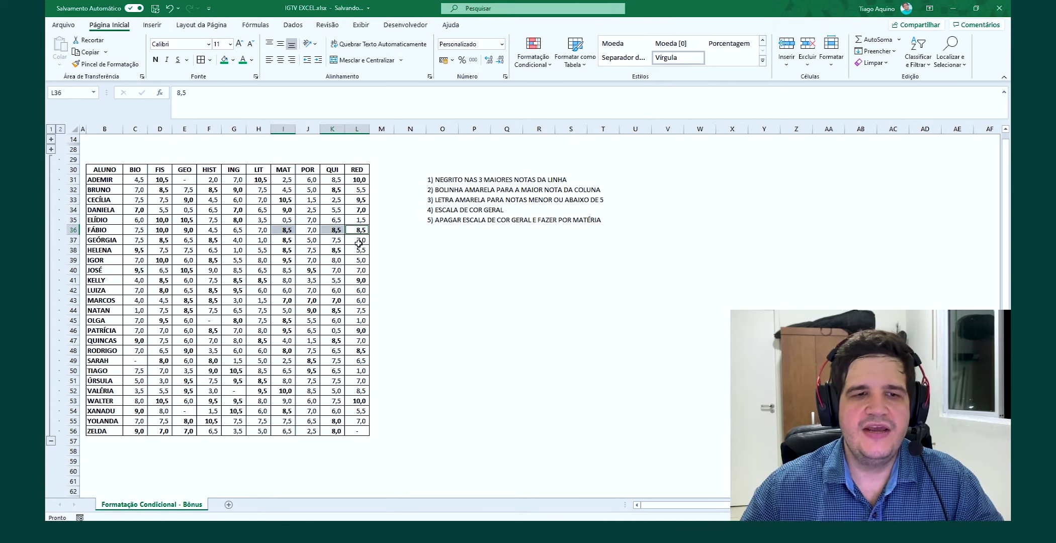
Step: Mark the first task-list item in O31 as done with a green font colour
left_click(436, 180)
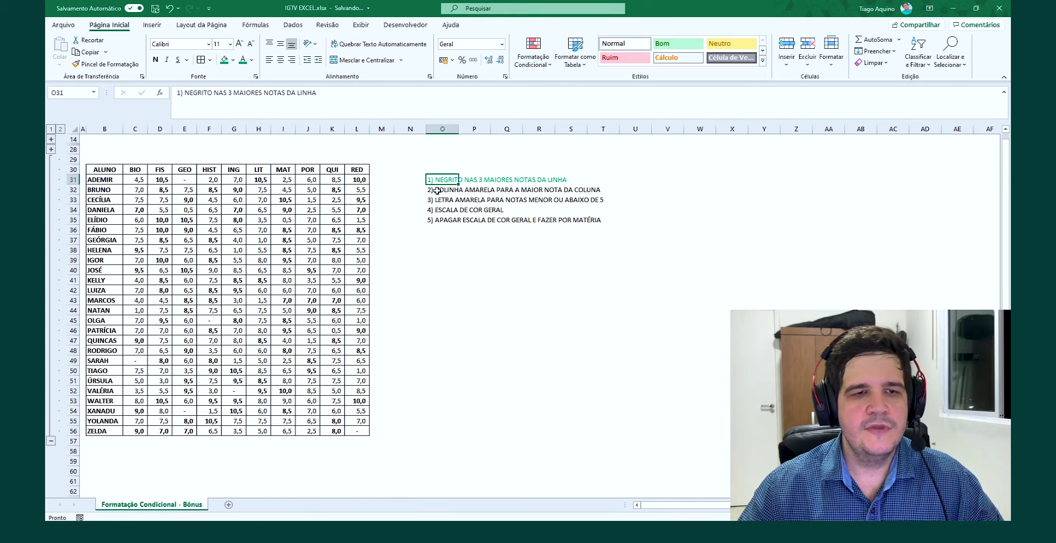
left_click(414, 190)
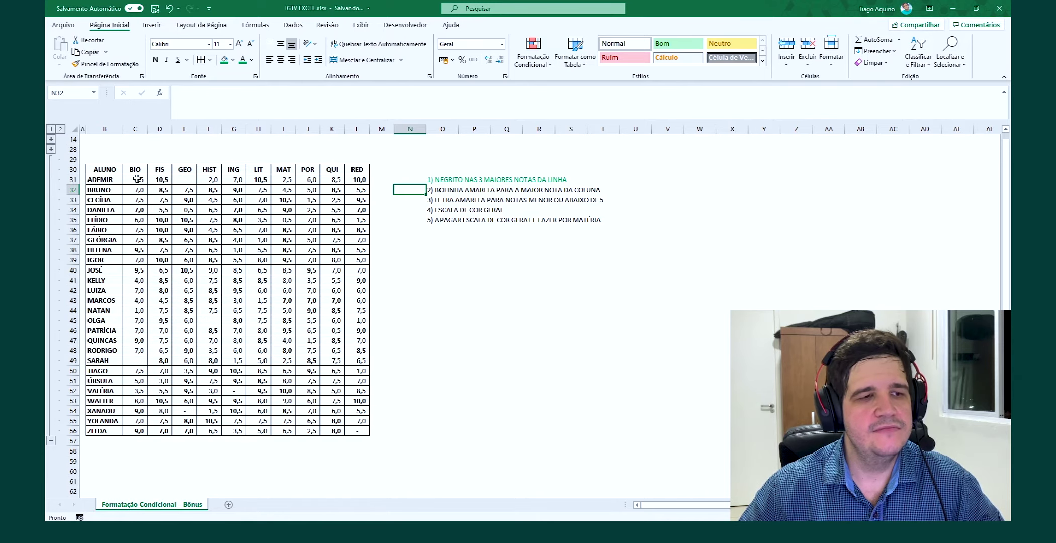
Step: Examine the BIO grades in C31:C56 and the second task-list item in O32
left_click_drag(137, 180, 140, 431)
left_click(422, 189)
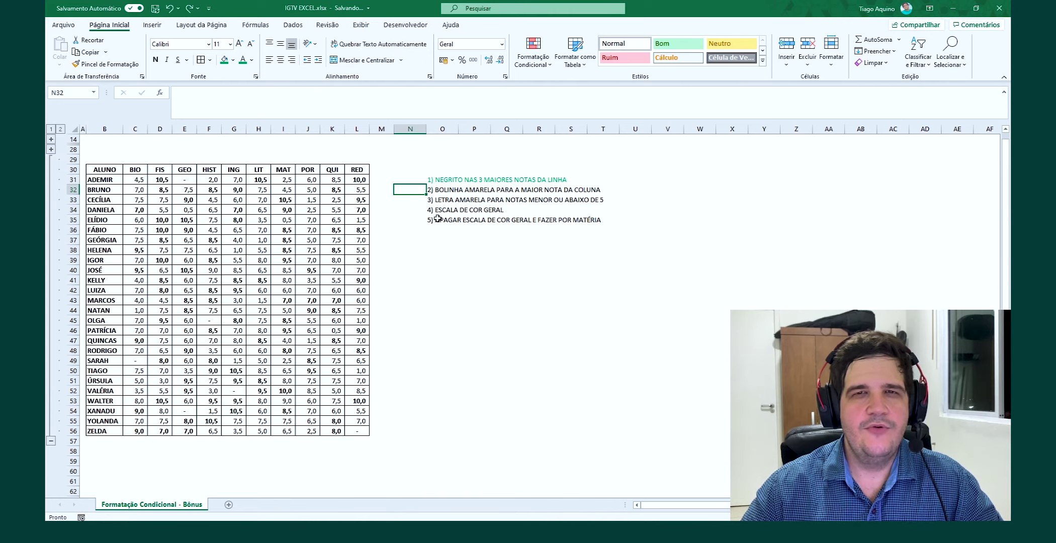
left_click(432, 191)
left_click(416, 191)
left_click(435, 190)
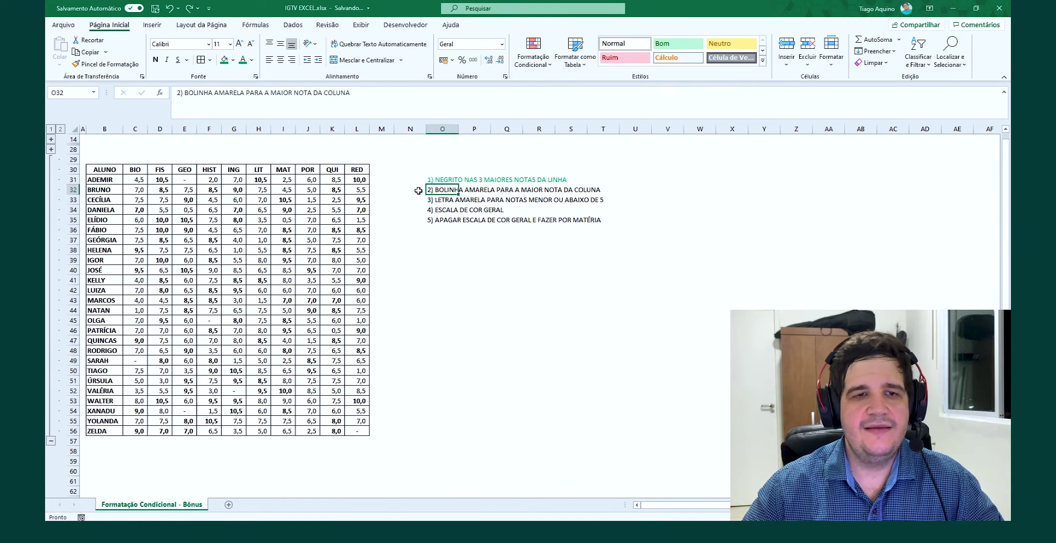
left_click(420, 191)
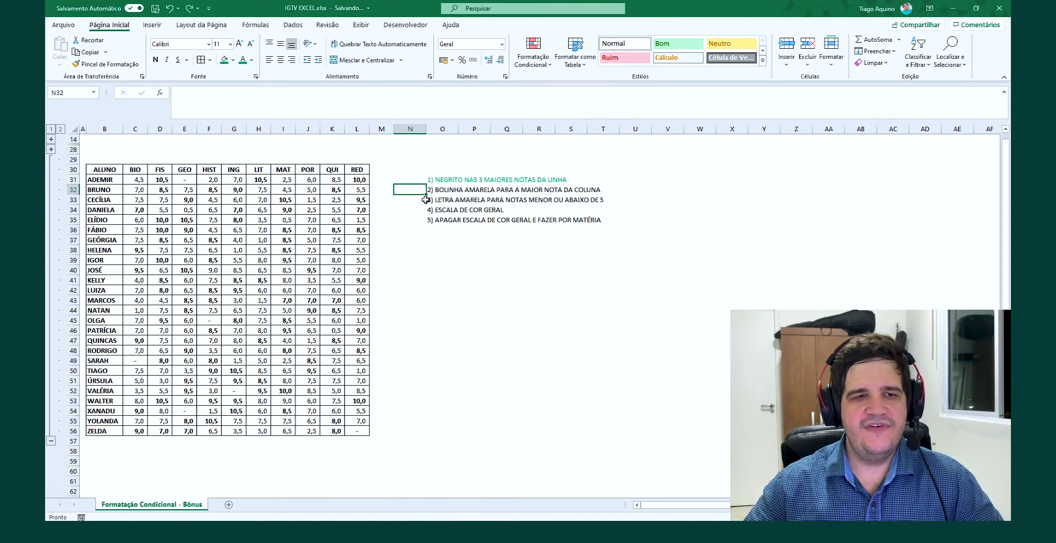
Step: Enter the formula =MÁXIMO(C31:C56) in C57, below the BIO column
left_click(140, 443)
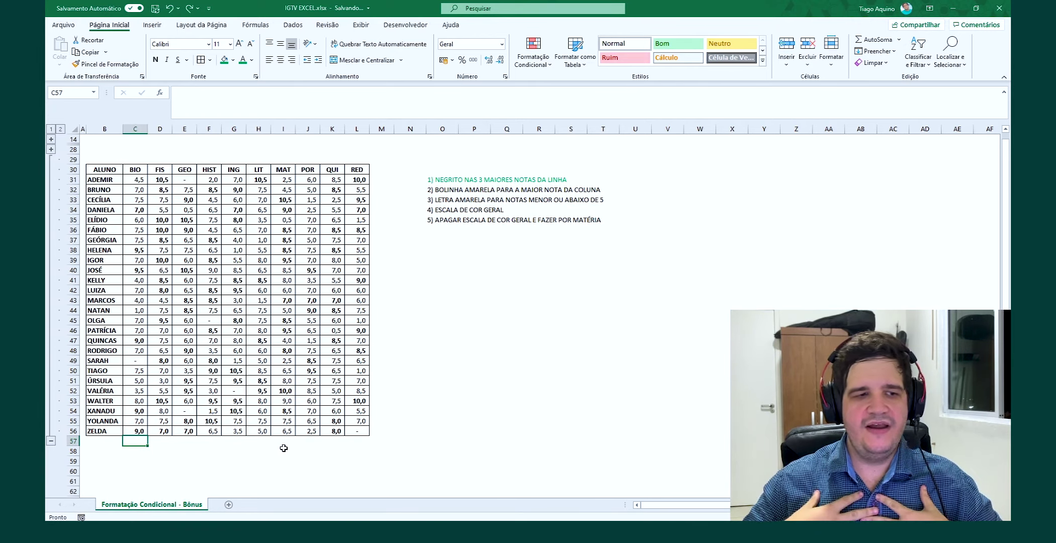
type("=MÁXIMO(")
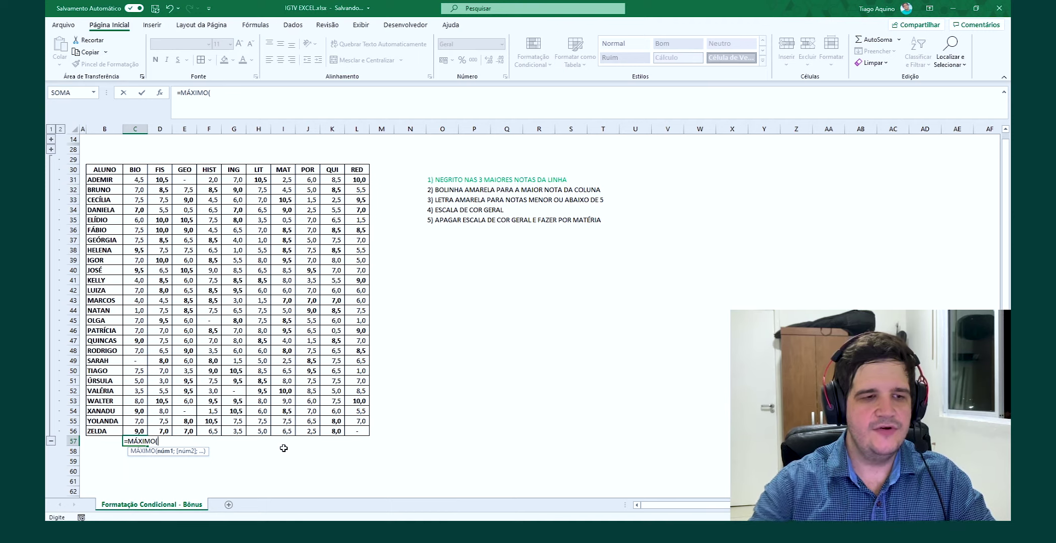
key("Up")
key("ctrl+shift+Up")
key("shift+Down")
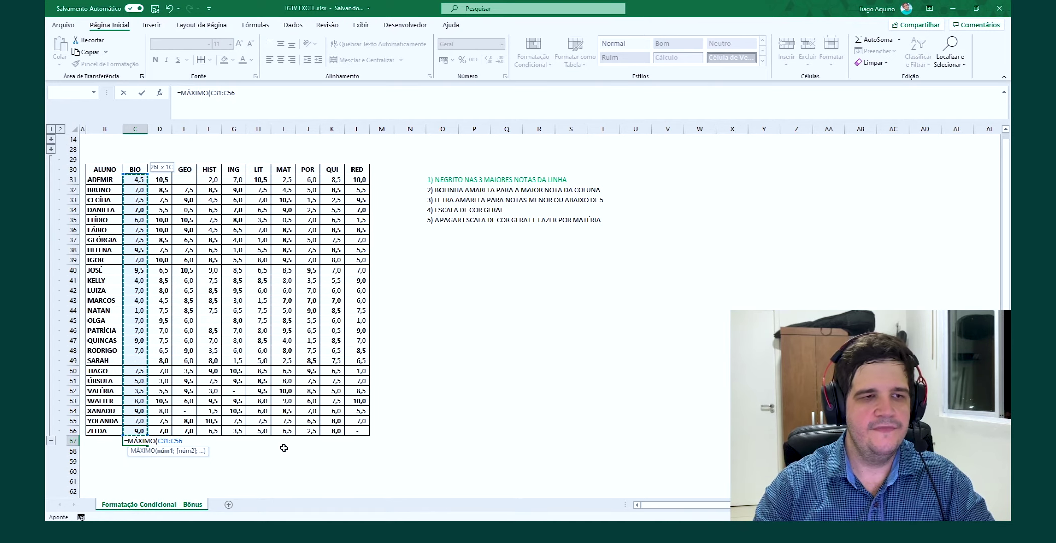
key("Return")
Step: Fill the maximum formula from C57 across the subject columns to K57
left_click(140, 441)
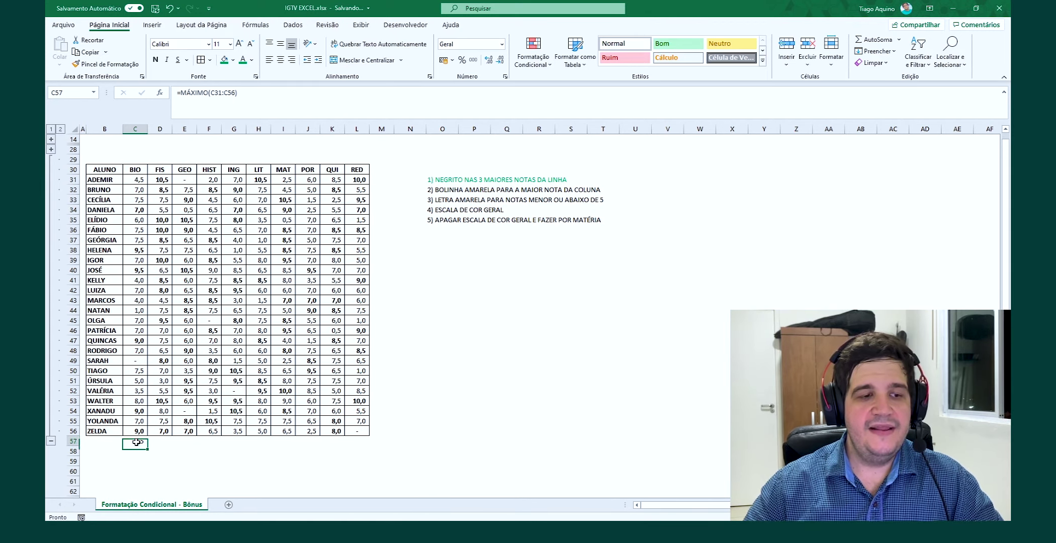
left_click_drag(148, 449, 312, 441)
left_click(471, 433)
left_click(139, 442)
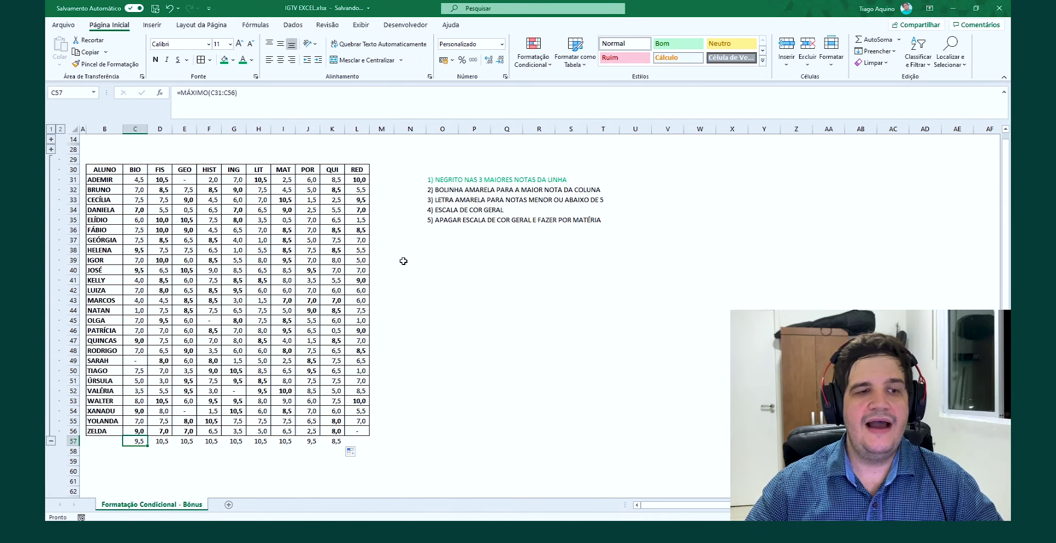
left_click(416, 221)
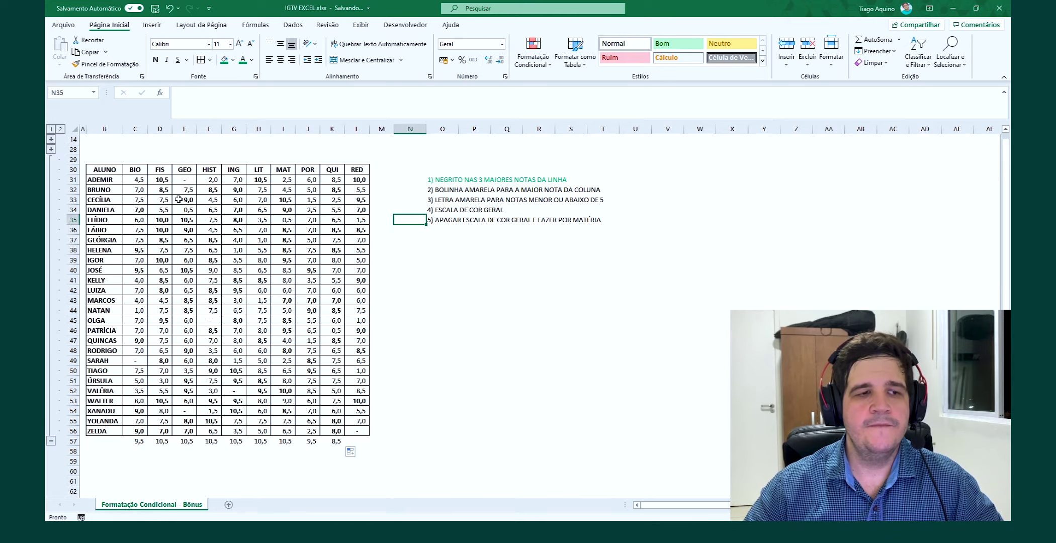
Step: Start an icon-set rule for the BIO grades in C31:C56, with a yellow circle for the highest band and no cell icon for the other two
left_click(137, 180)
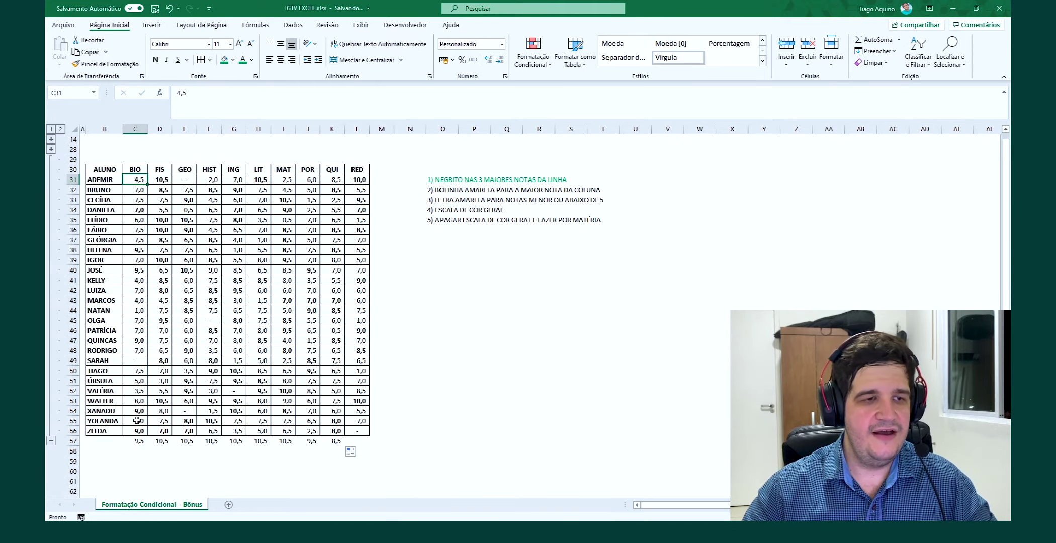
left_click(137, 431, "shift")
left_click(548, 65)
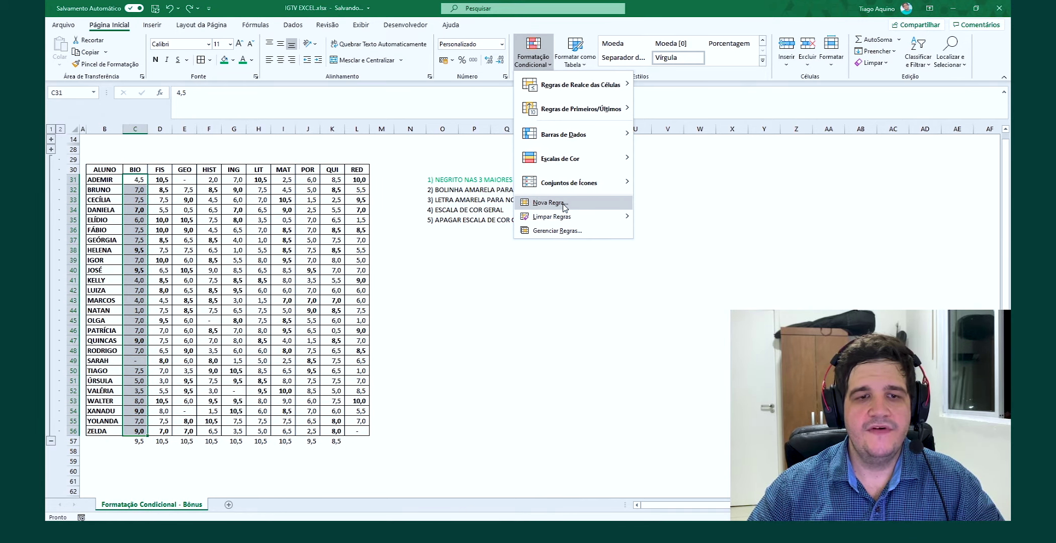
mouse_move(568, 182)
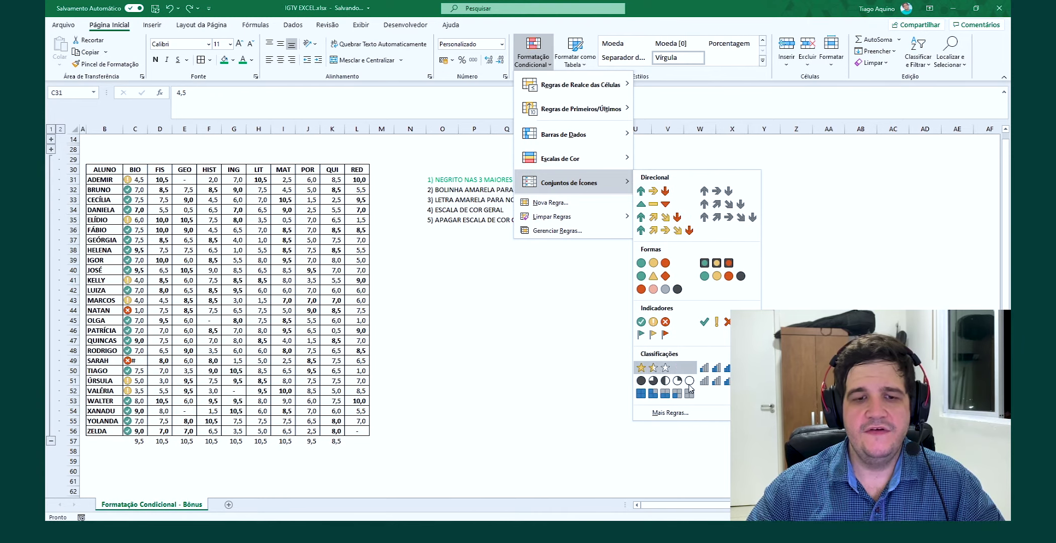
left_click(682, 417)
left_click(497, 262)
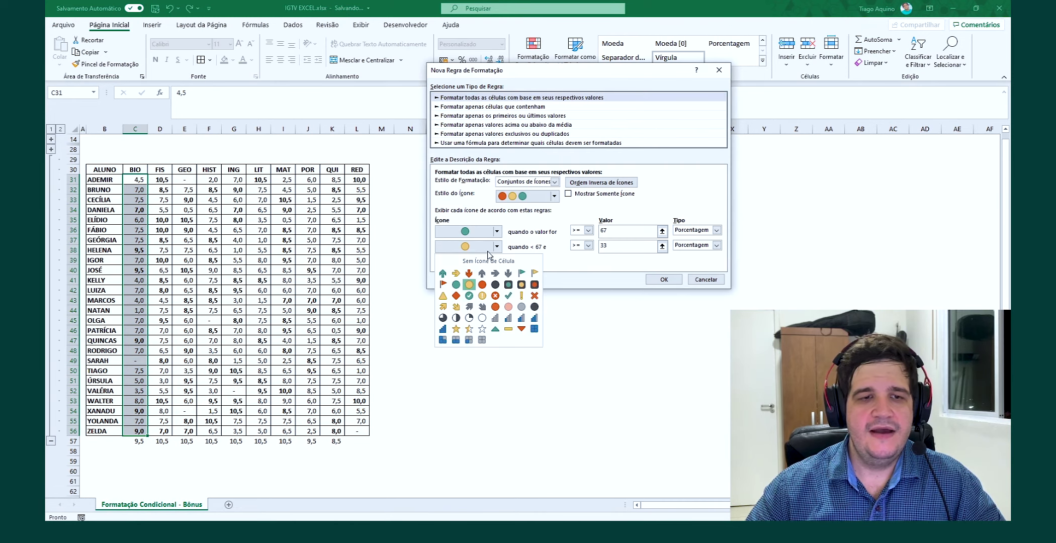
left_click(468, 283)
left_click(485, 263)
left_click(488, 275)
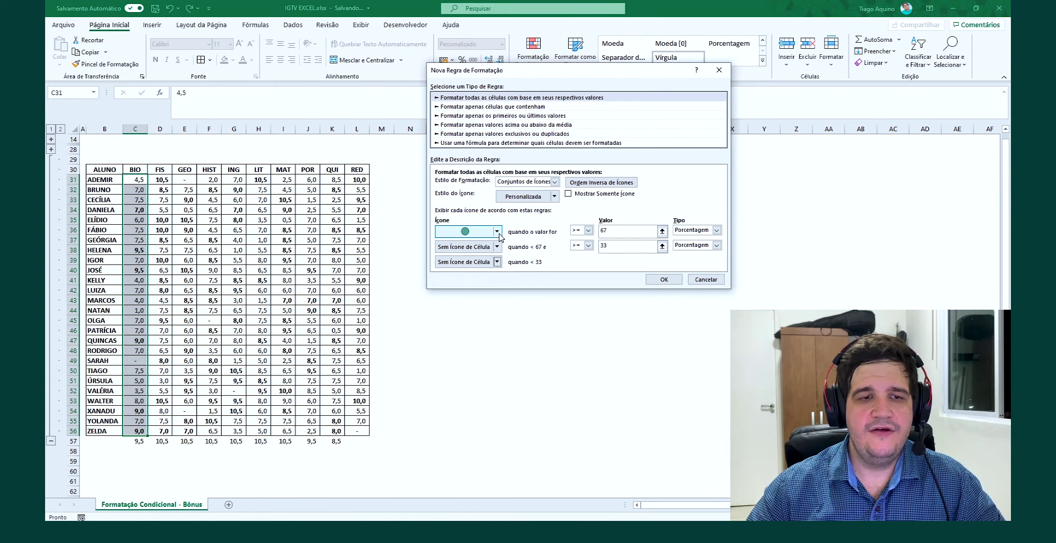
left_click(486, 232)
left_click(470, 269)
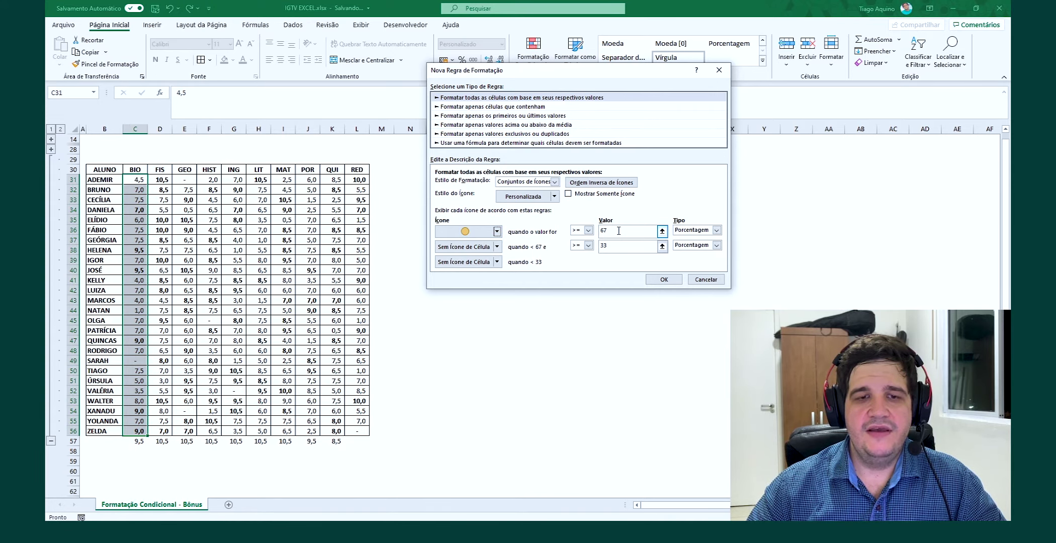
Step: Set the yellow circle's threshold type to Número with the value =C$57, and set the second threshold to 0
left_click(694, 230)
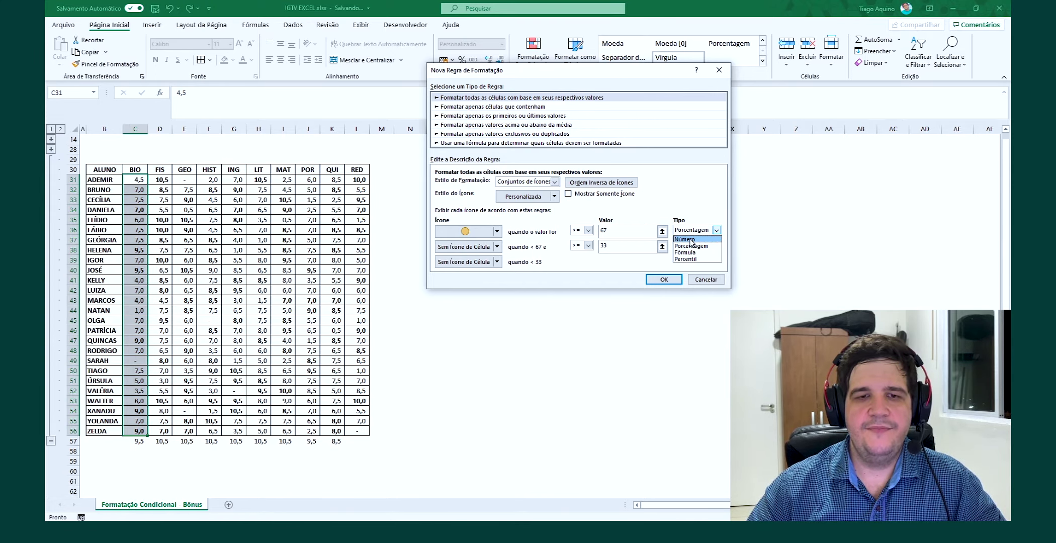
left_click(685, 239)
left_click(634, 248)
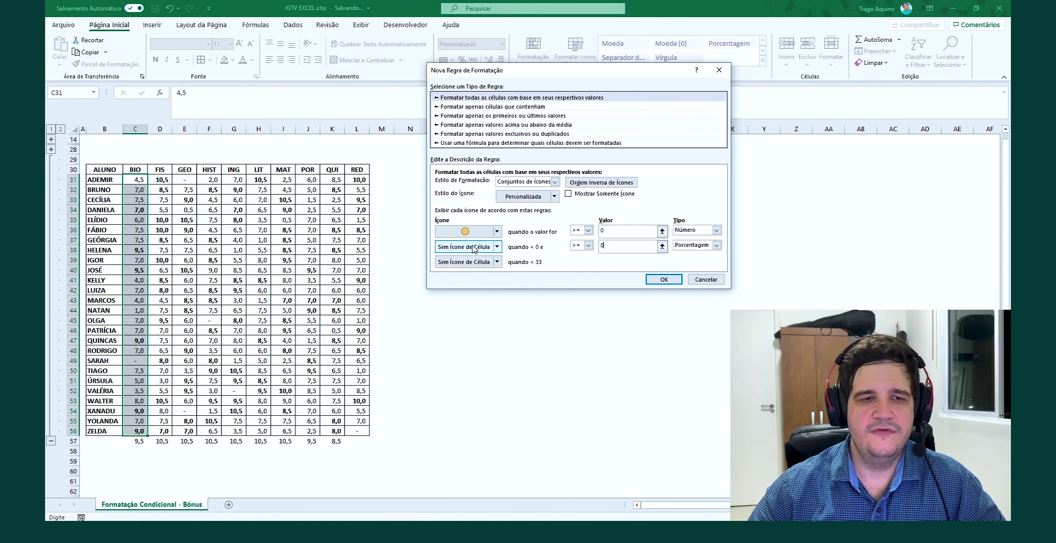
left_click(663, 232)
left_click(134, 441)
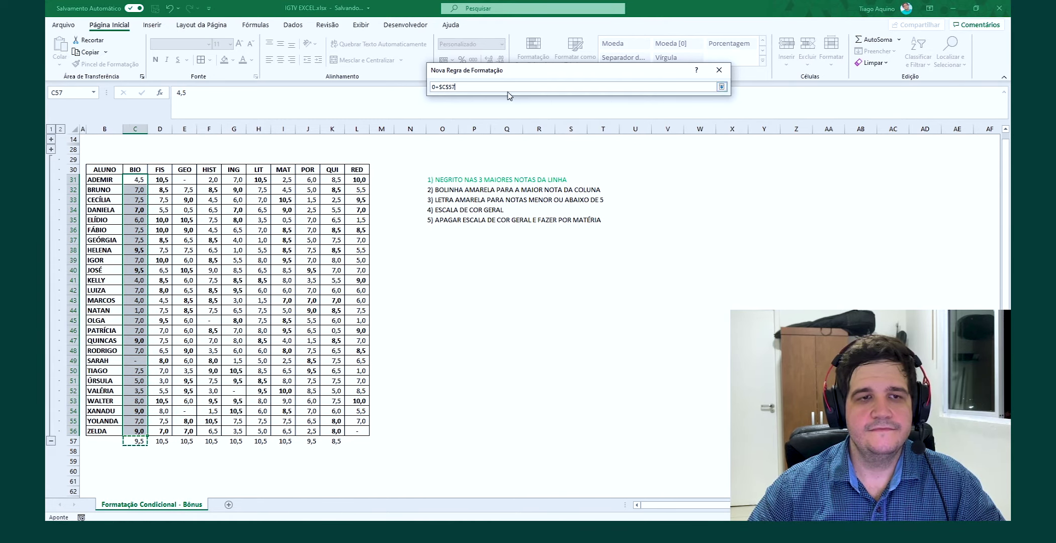
left_click(454, 88)
key("Home")
key("Delete")
key("Delete")
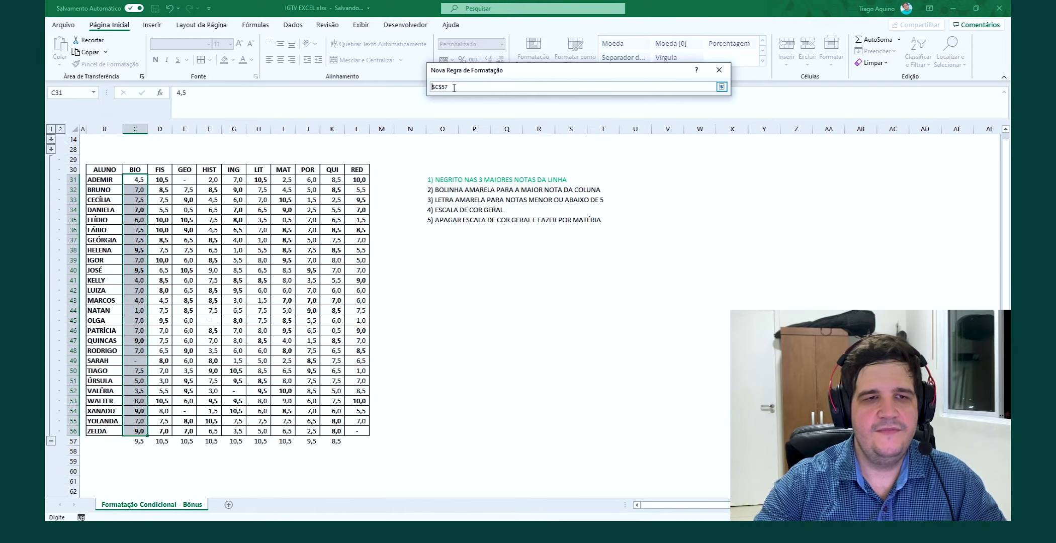
left_click(722, 87)
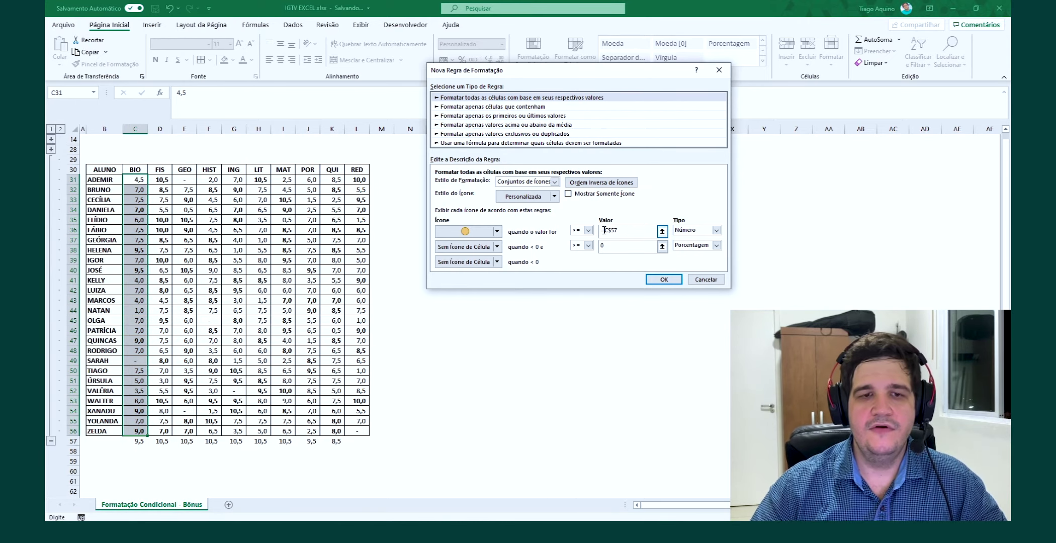
Step: Try to apply the rule with =C$57, then make the reference absolute as =$C$57 and apply it to the BIO column
left_click(661, 284)
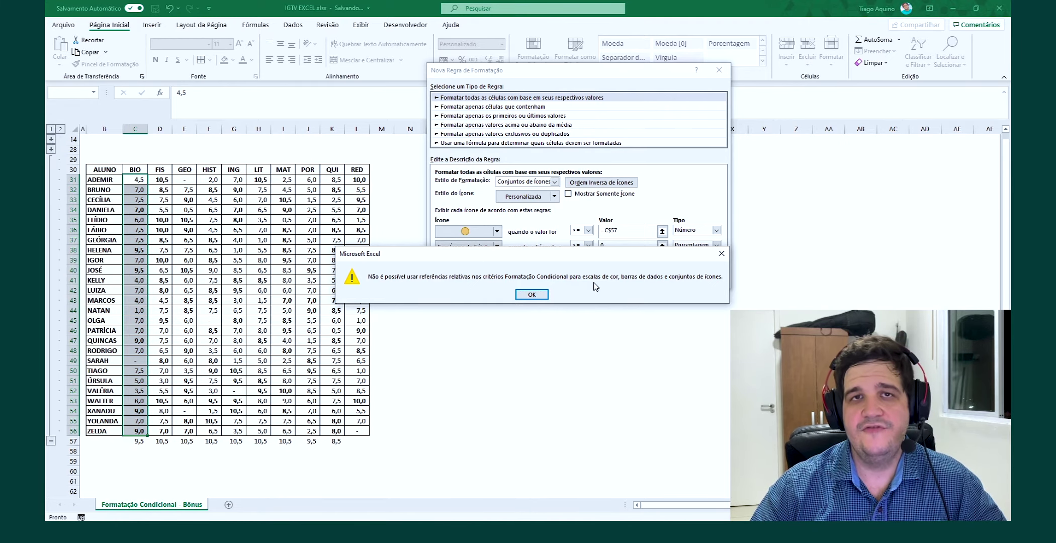
left_click(532, 295)
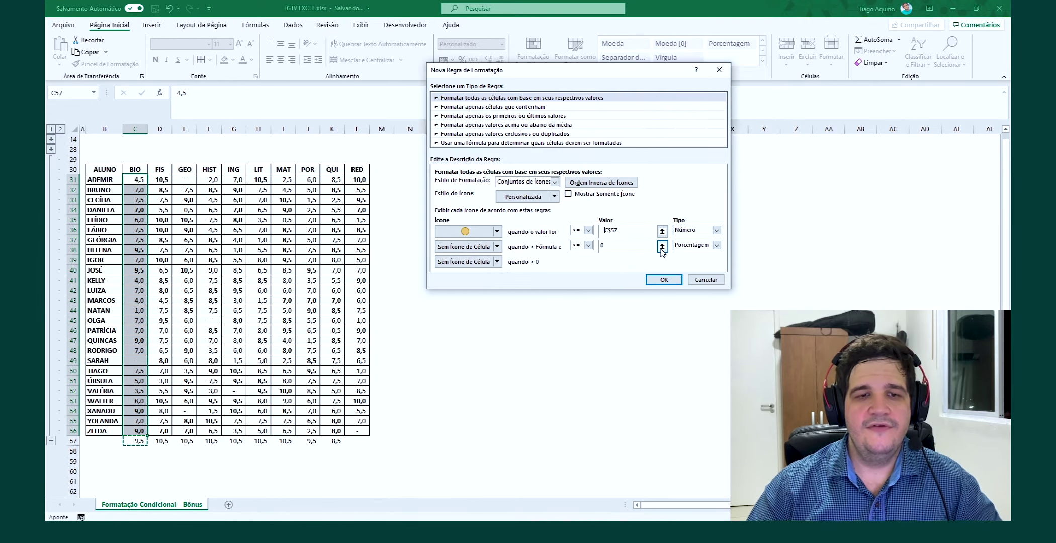
type("$")
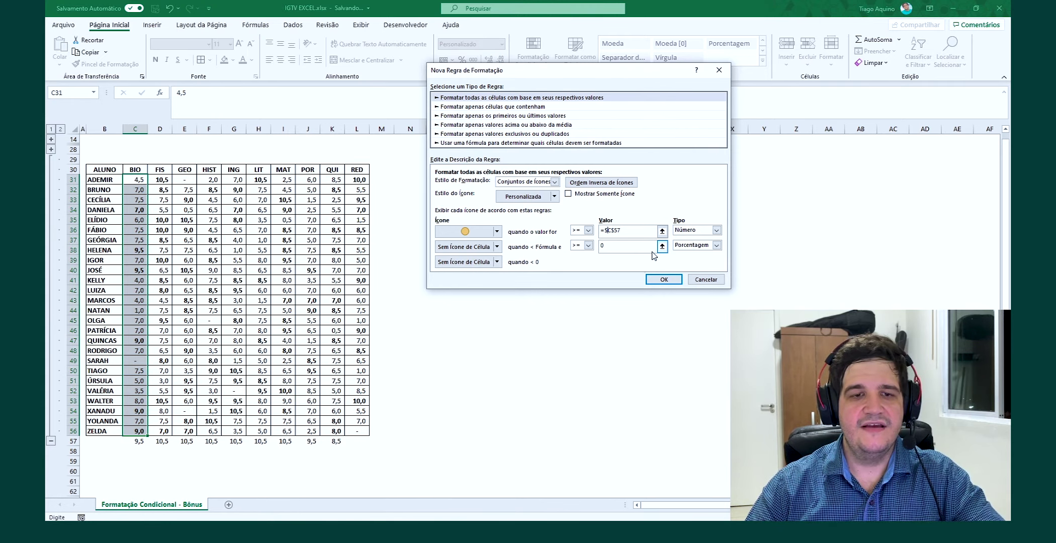
left_click(658, 279)
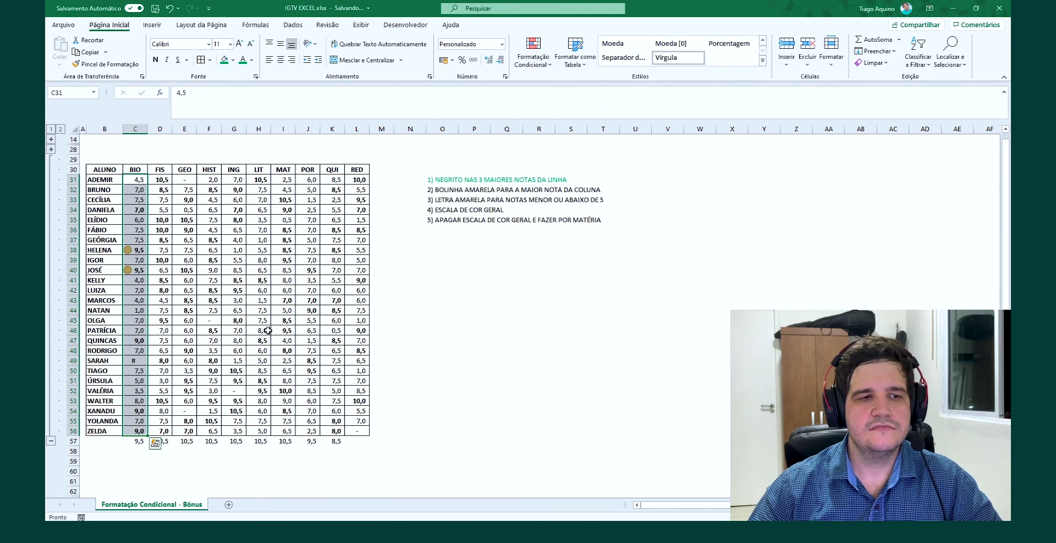
Step: Compare the marked BIO grade in C40 with the column maximum formula in C57
left_click(474, 350)
left_click(138, 270)
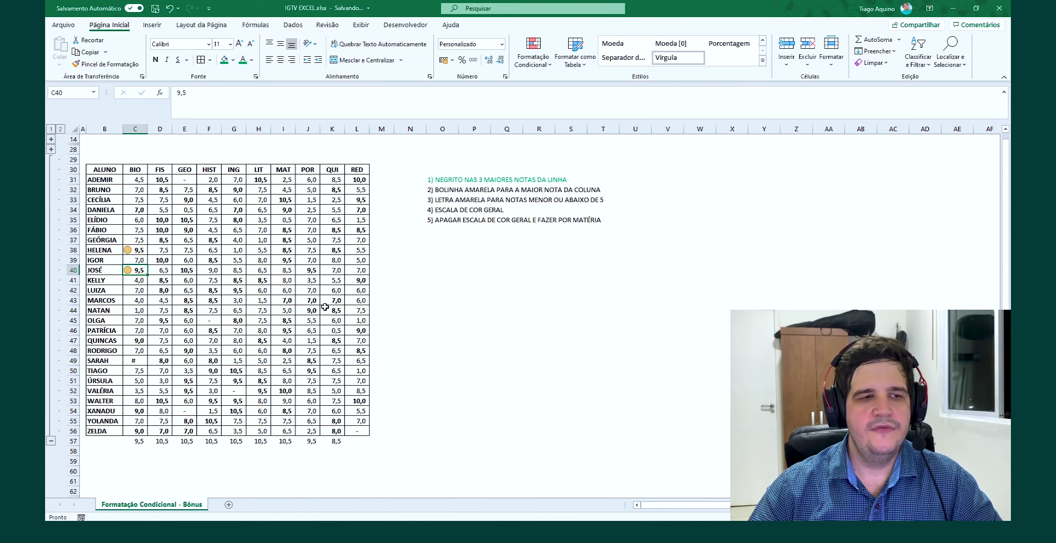
left_click(135, 442)
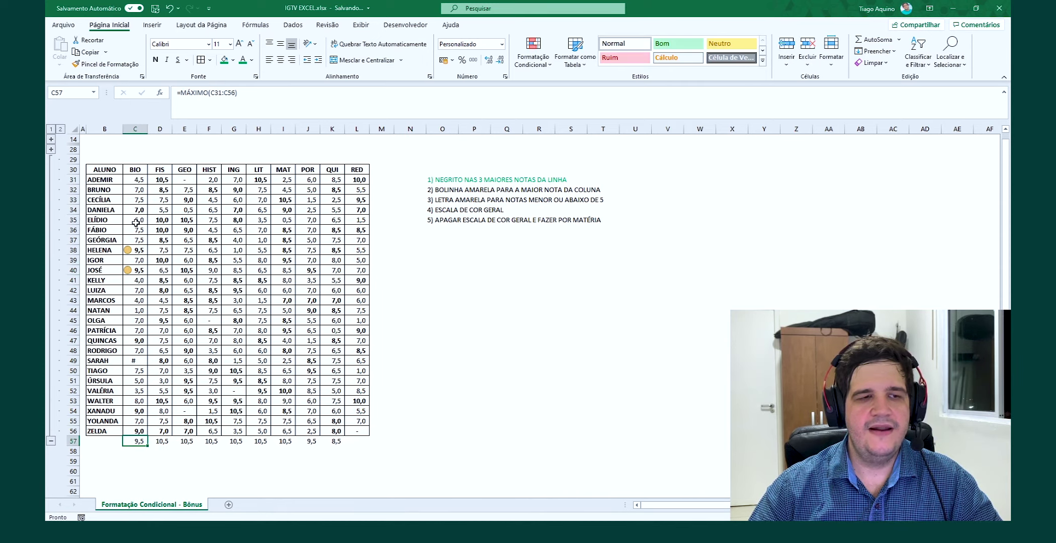
key("ctrl+z")
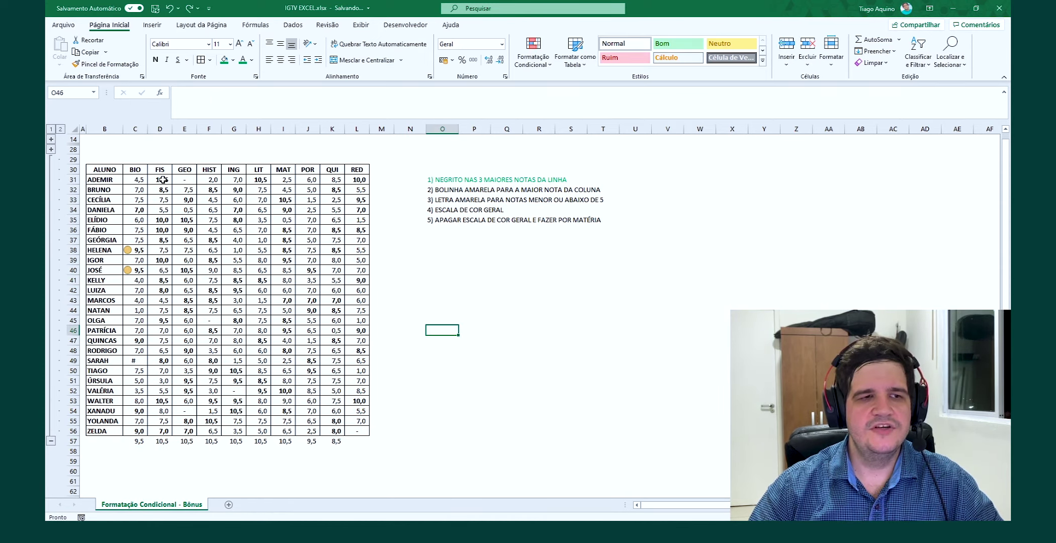
Step: Start an icon-set rule for the FIS grades in D31:D56, with a yellow circle for the highest band and no cell icon for the other two
left_click_drag(161, 181, 162, 283)
left_click(162, 352)
left_click_drag(162, 311, 163, 410)
left_click(158, 180)
left_click_drag(160, 180, 162, 432)
left_click(534, 50)
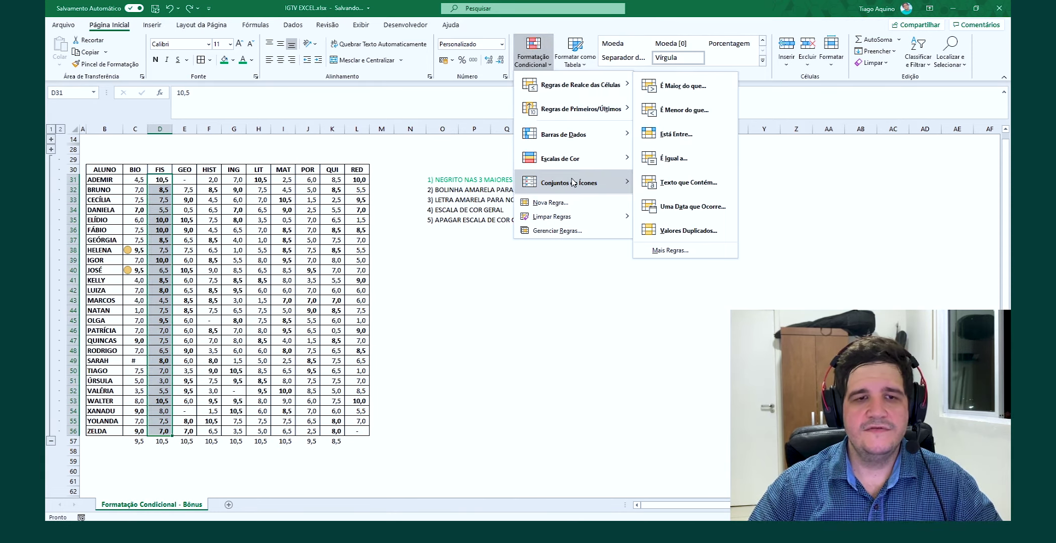
mouse_move(568, 182)
left_click(662, 413)
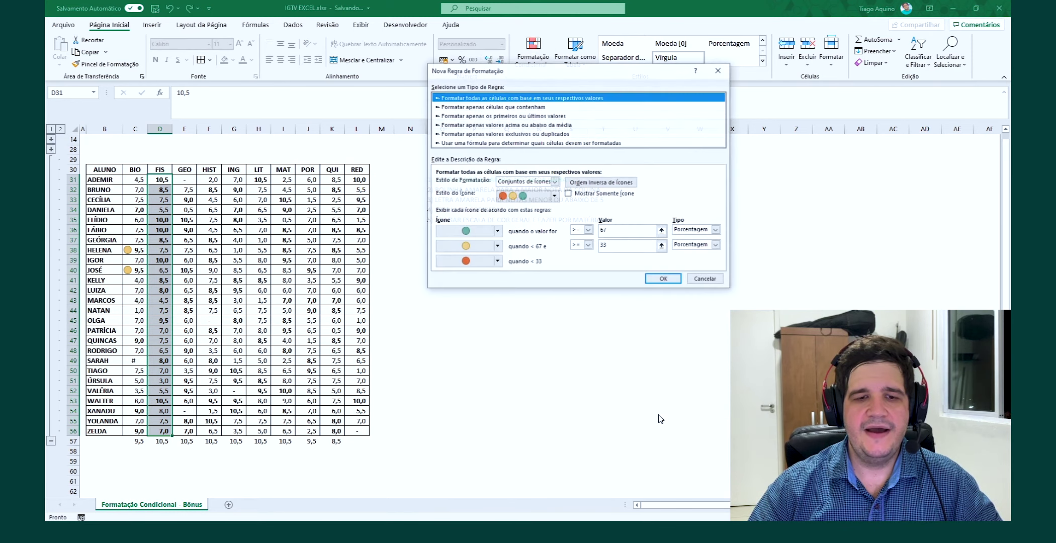
left_click(497, 246)
left_click(473, 255)
left_click(498, 262)
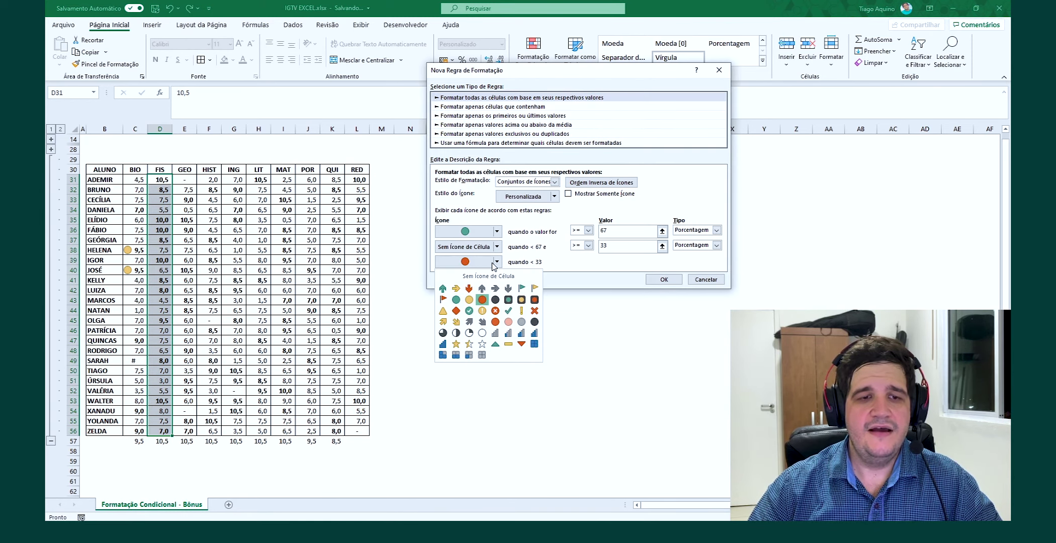
left_click(488, 275)
left_click(497, 232)
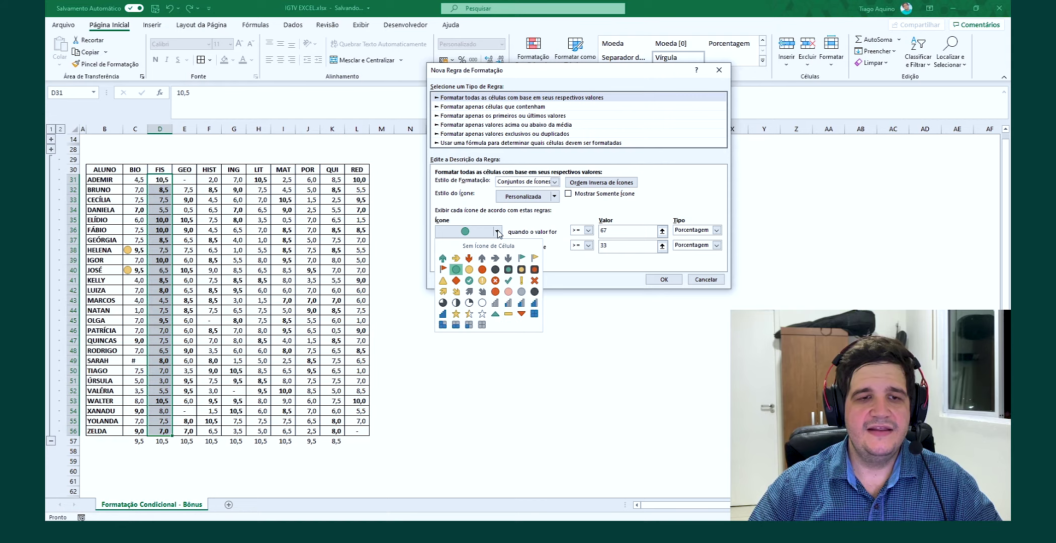
left_click(468, 269)
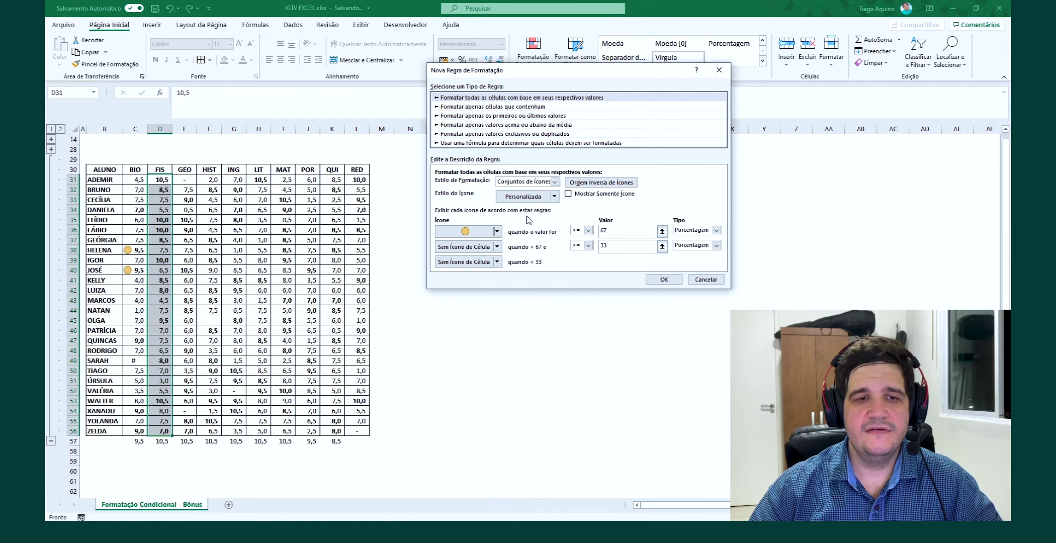
Step: Set the FIS rule's yellow circle threshold to Número with the value =$D$57, set the second threshold to 0, and apply the rule
left_click(696, 234)
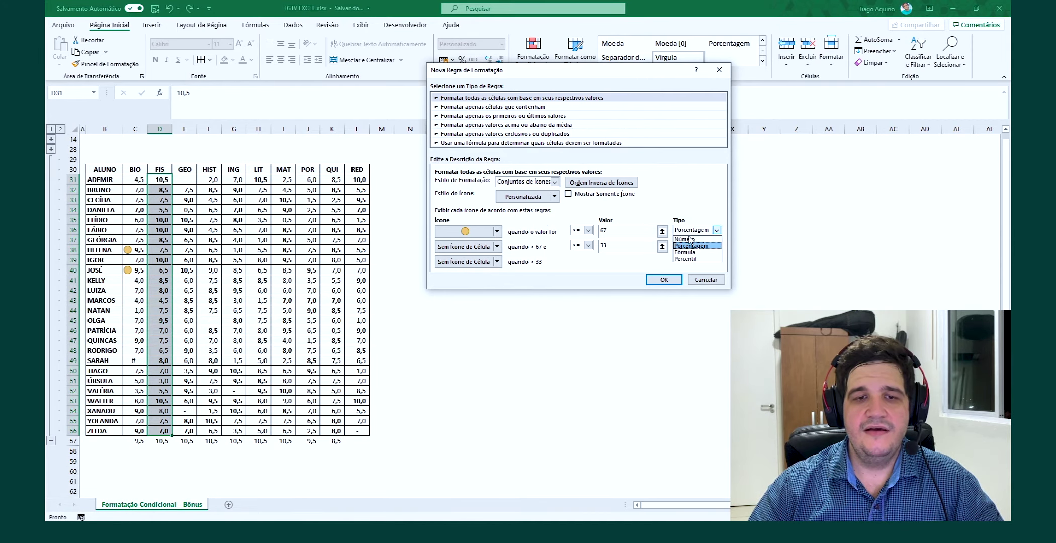
left_click(689, 238)
left_click(662, 231)
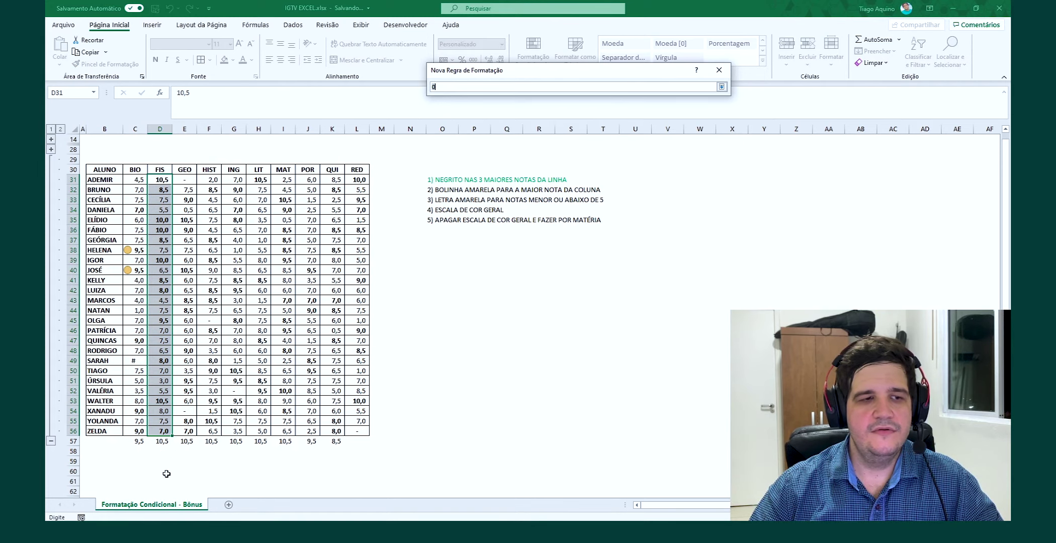
left_click(160, 441)
left_click(722, 87)
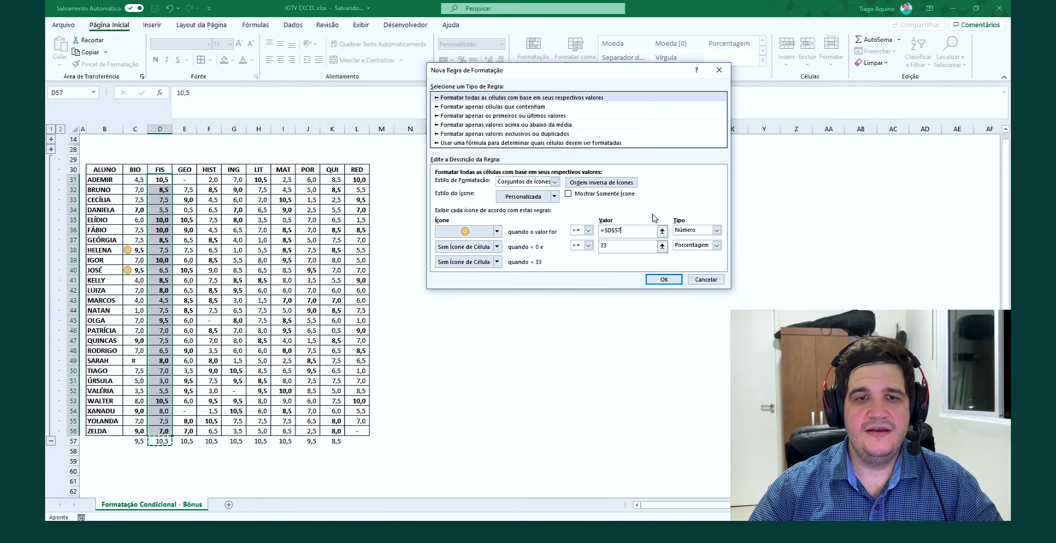
double_click(612, 246)
type("0")
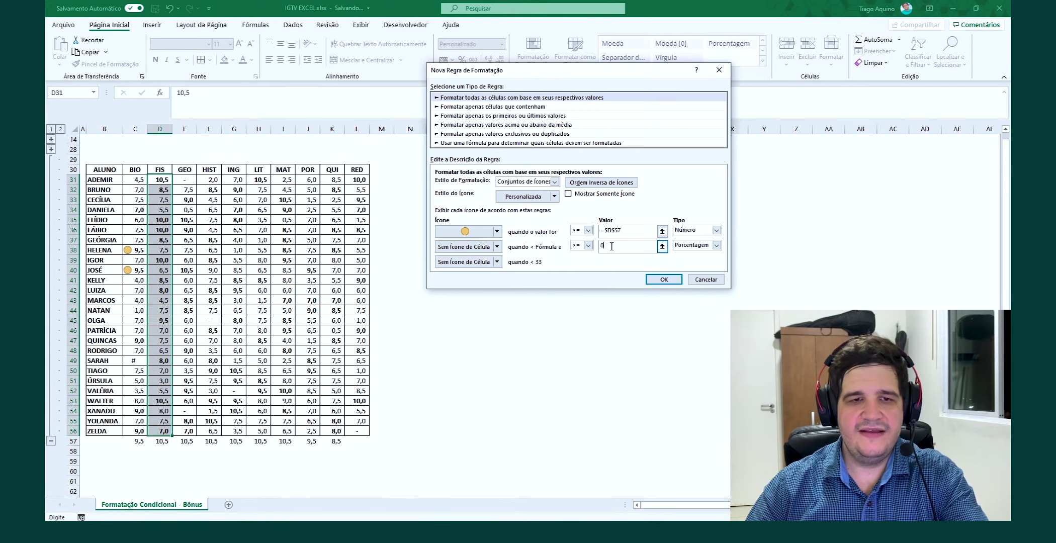
left_click(660, 279)
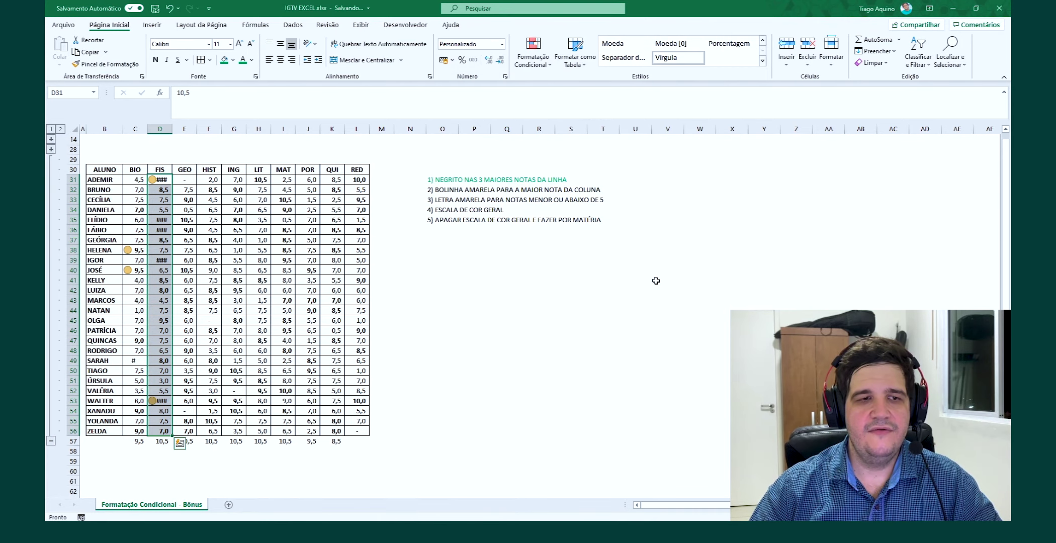
Step: AutoFit the width of column D to its FIS grades and icons
left_click(512, 324)
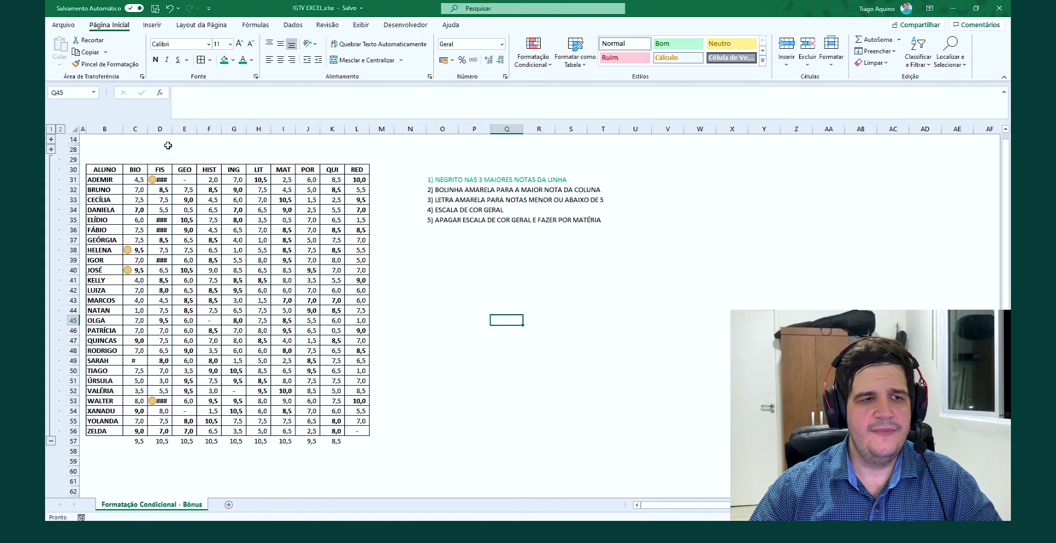
double_click(172, 129)
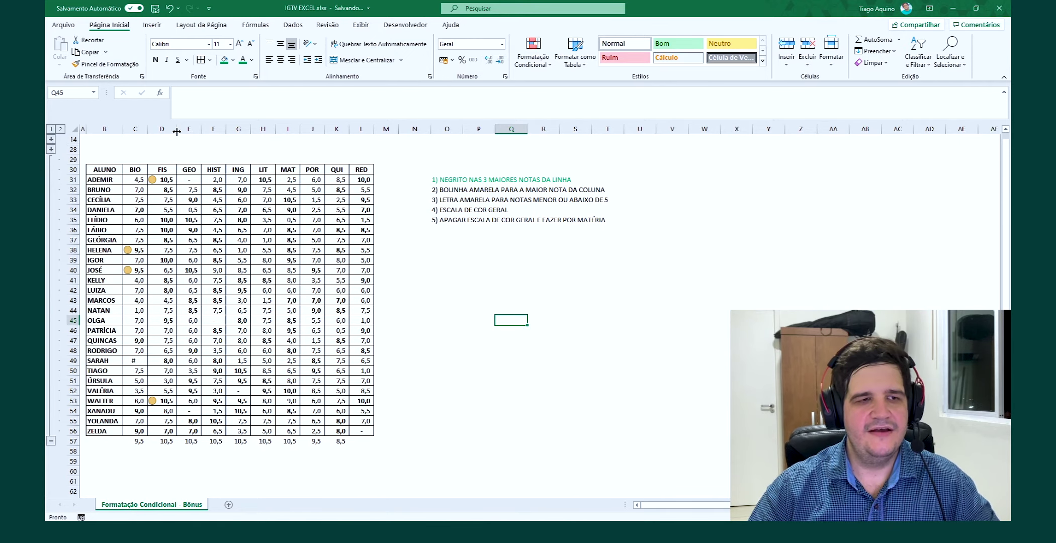
key("ctrl+z")
left_click(162, 176)
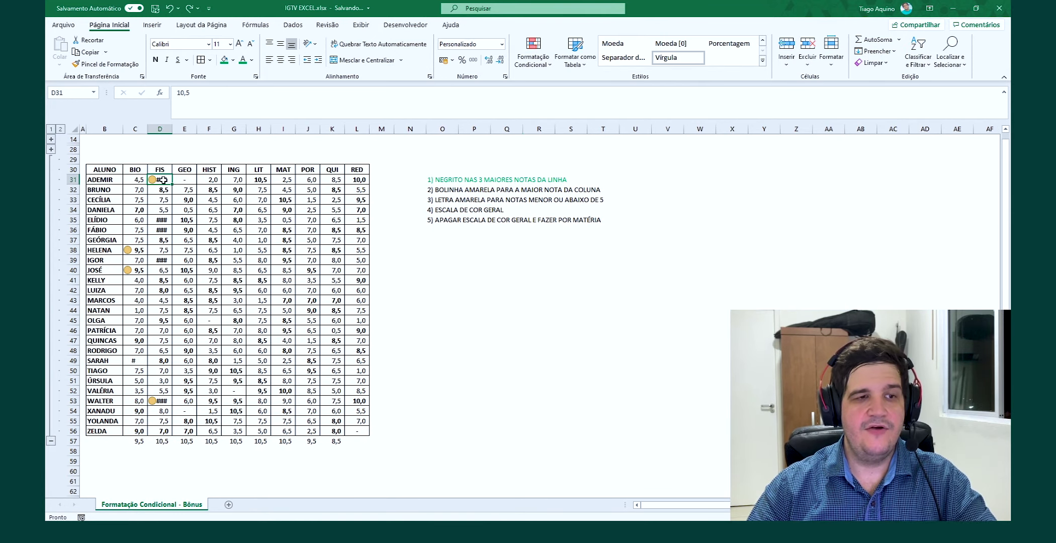
double_click(171, 130)
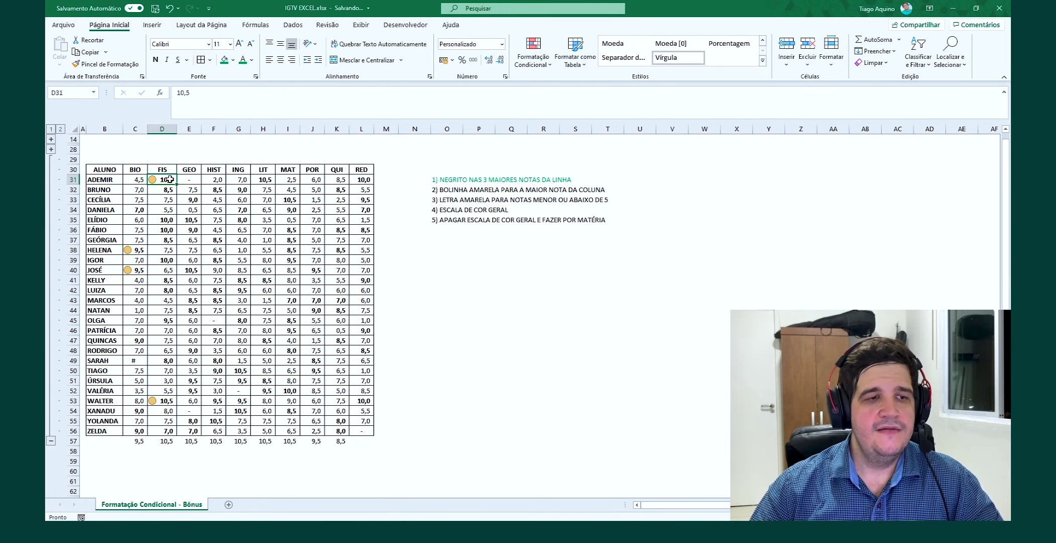
left_click(266, 402)
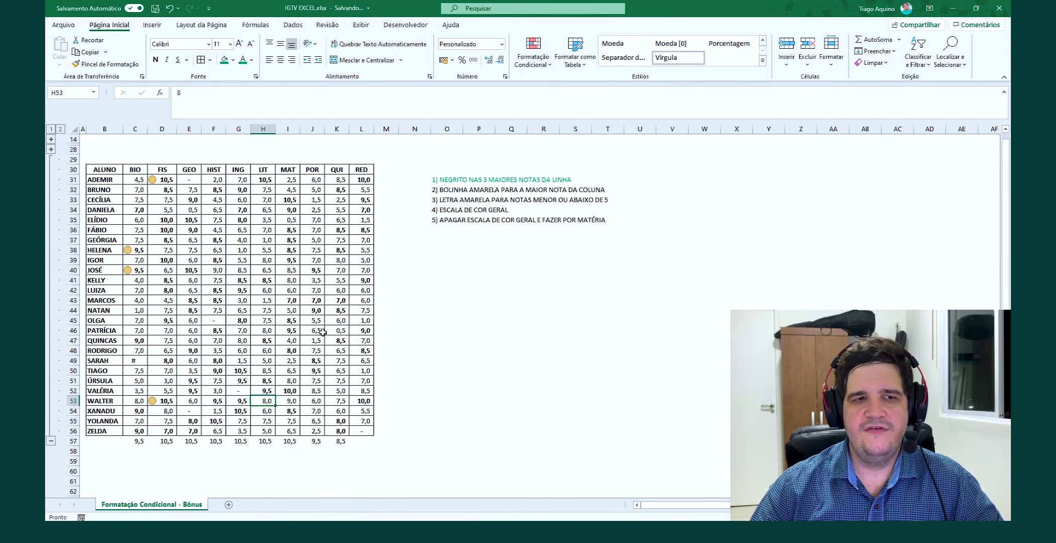
Step: Mark the second task-list item in O32 as done with a green font colour
left_click(136, 270)
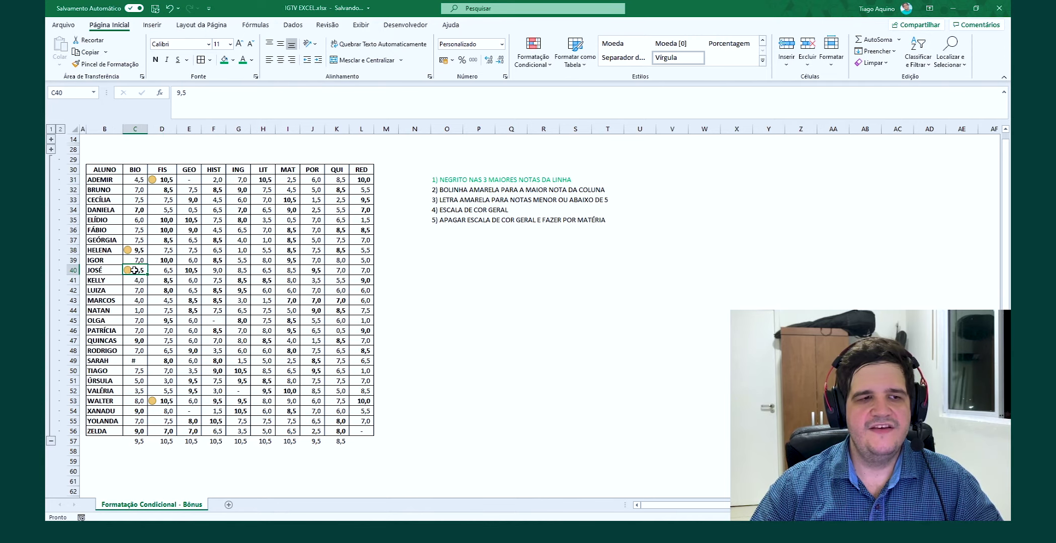
left_click(449, 192)
left_click(242, 60)
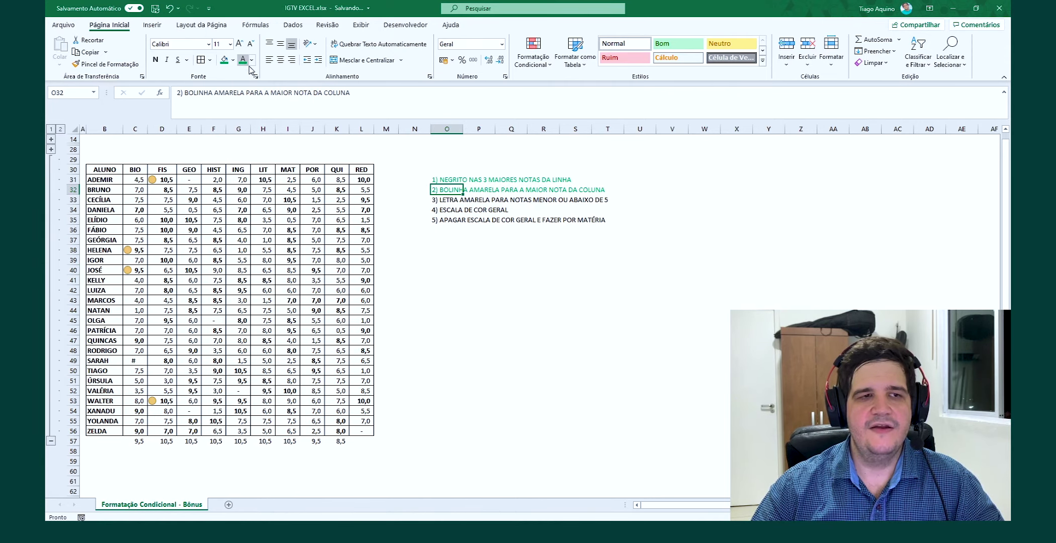
Step: Start a new conditional formatting rule for all the grades in C31:L56
left_click(440, 200)
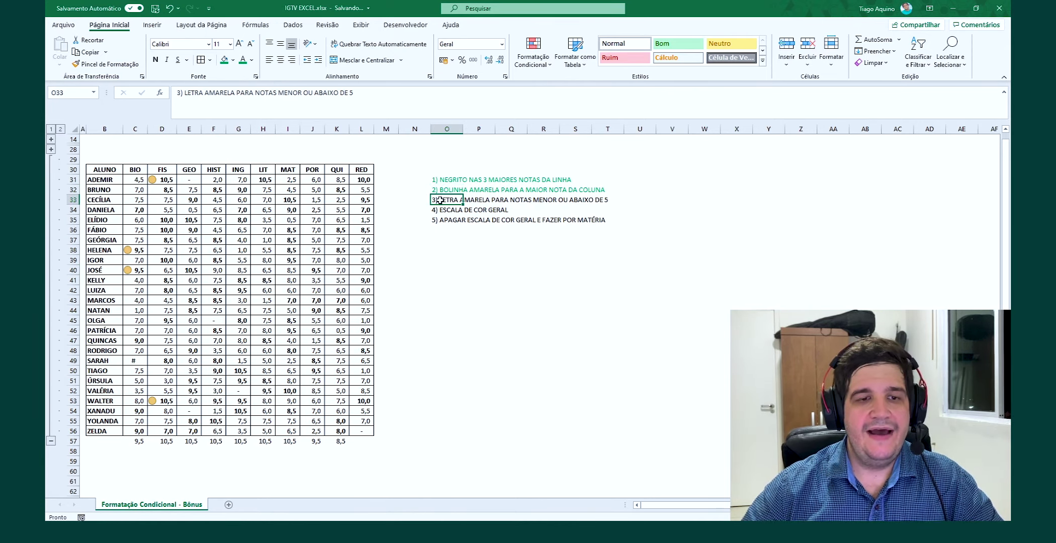
left_click(461, 267)
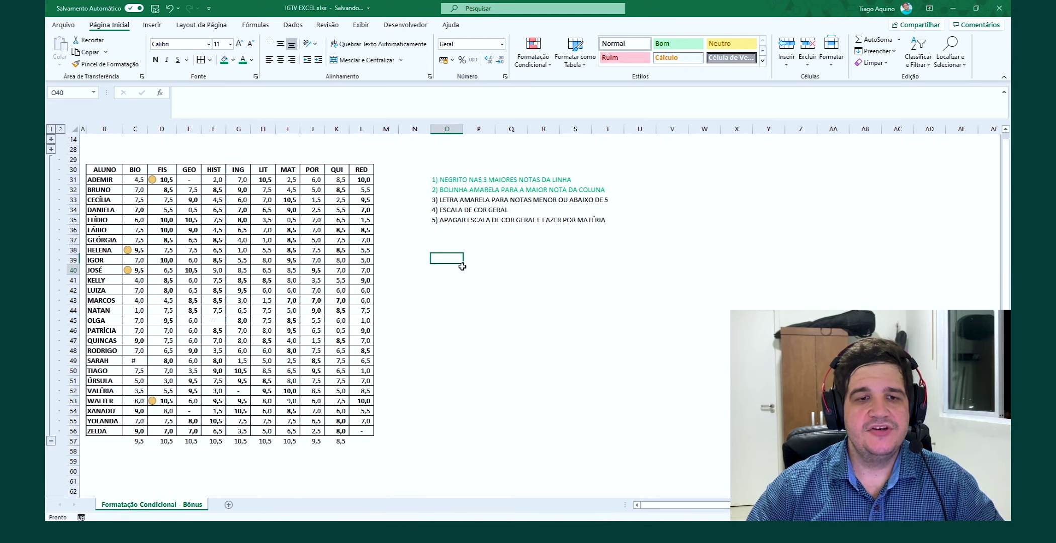
left_click(441, 200)
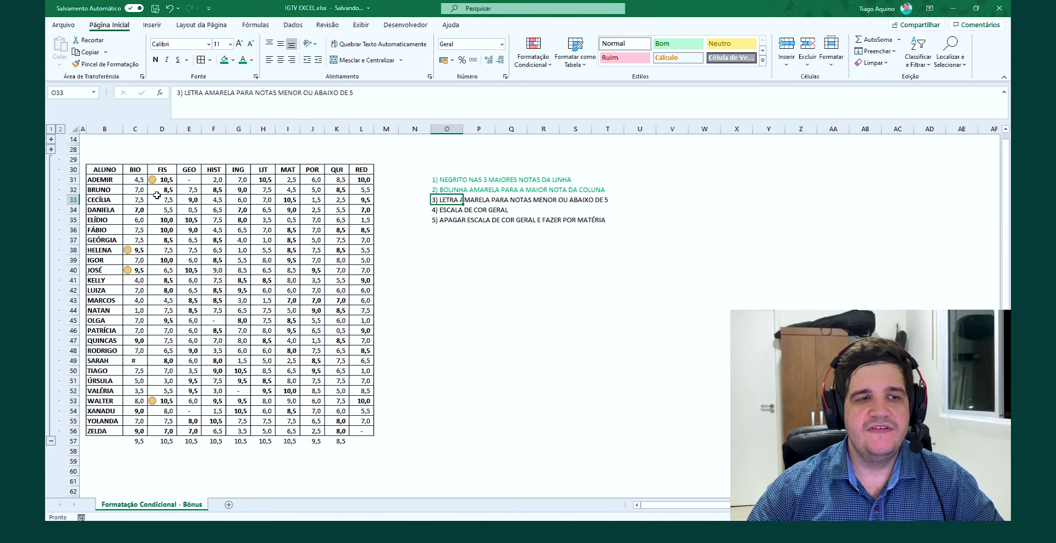
left_click_drag(130, 180, 343, 393)
left_click_drag(344, 396, 359, 429)
left_click(560, 294)
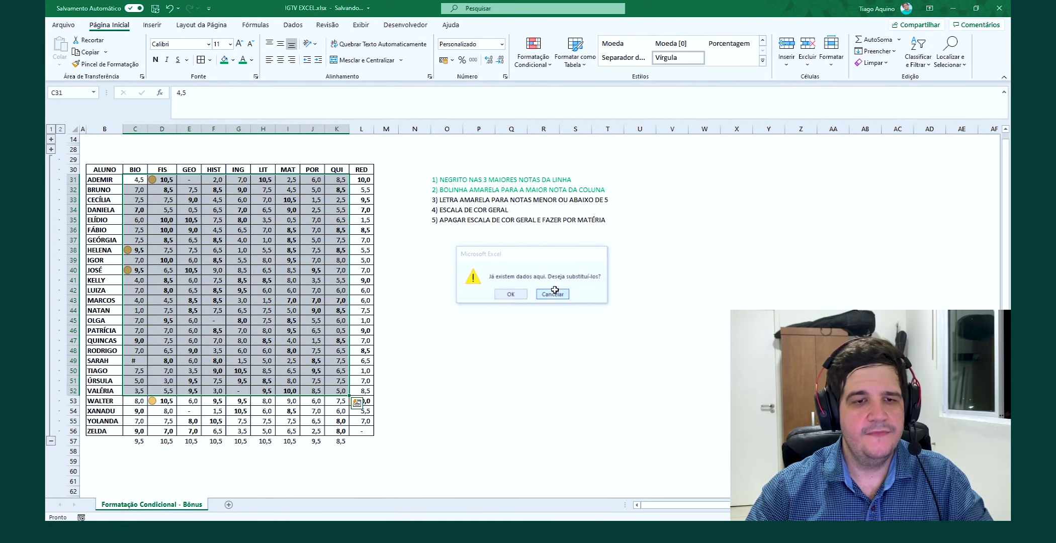
left_click(364, 433, "shift")
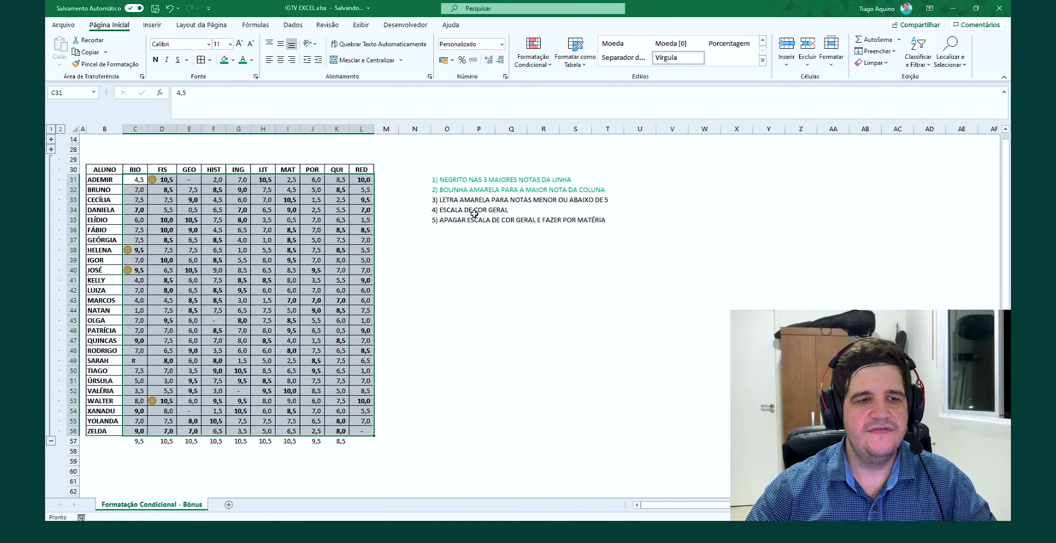
left_click(539, 66)
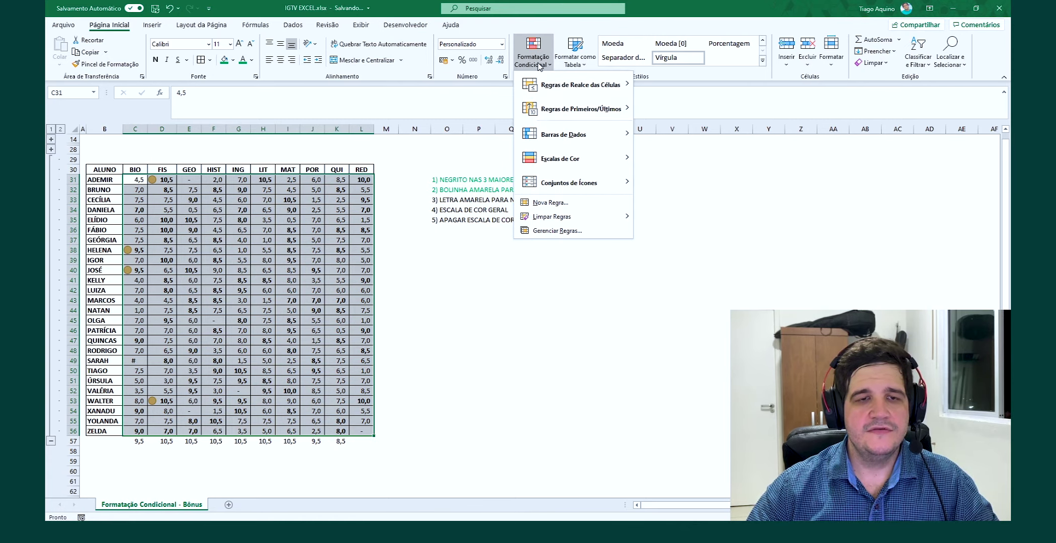
left_click(545, 205)
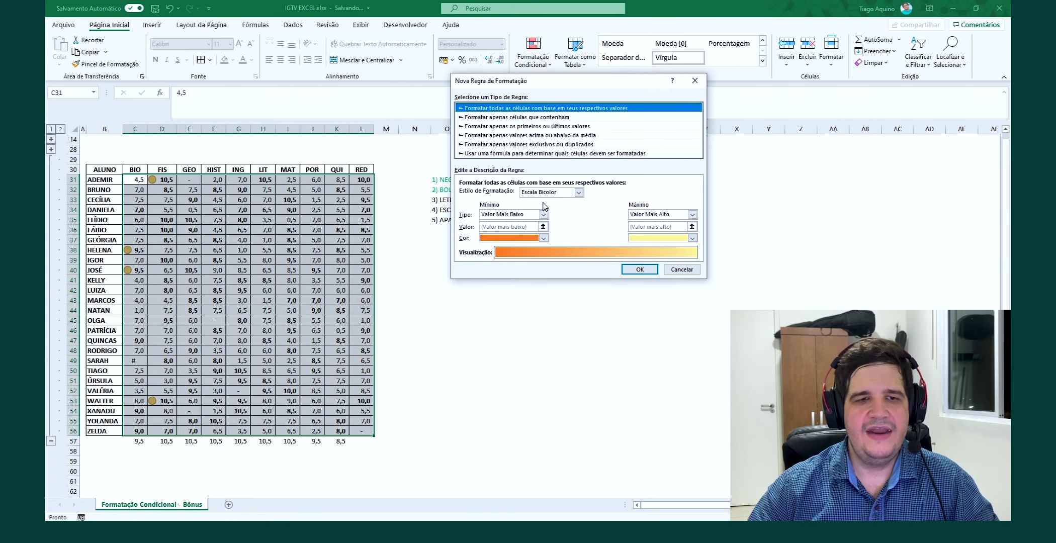
Step: Set the rule to format only cells whose value "é menor ou igual a" 5
left_click(495, 153)
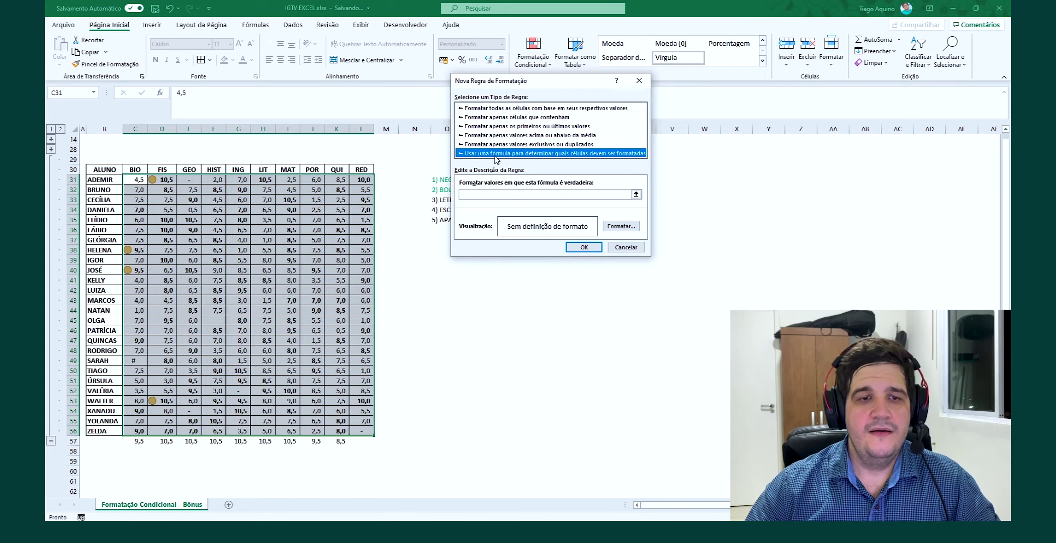
left_click(497, 194)
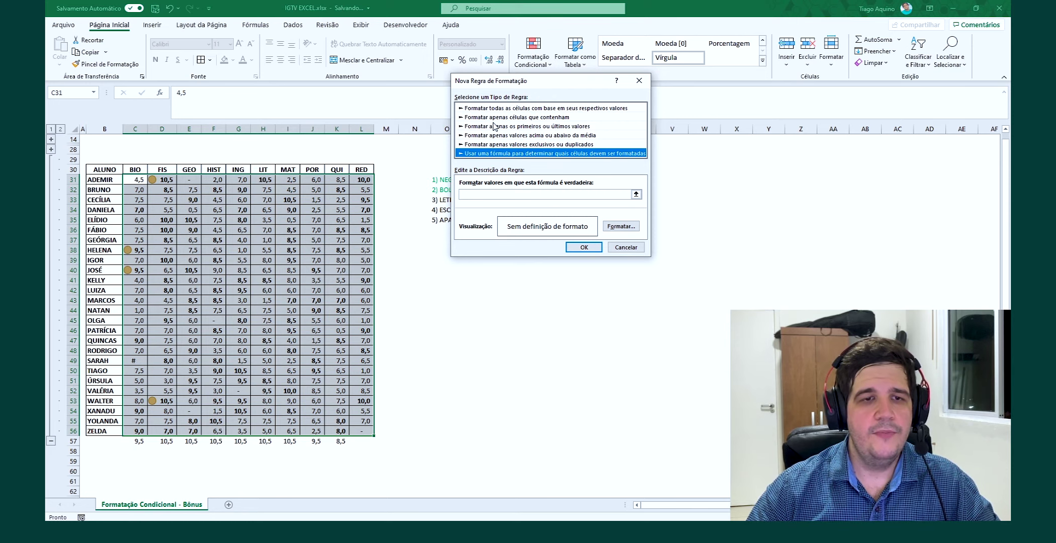
left_click(499, 109)
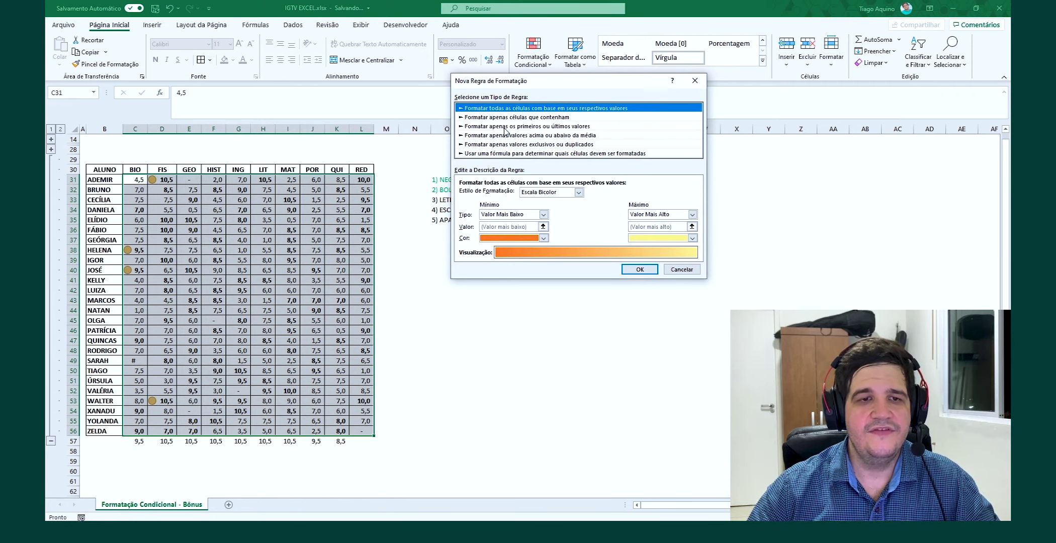
left_click(519, 118)
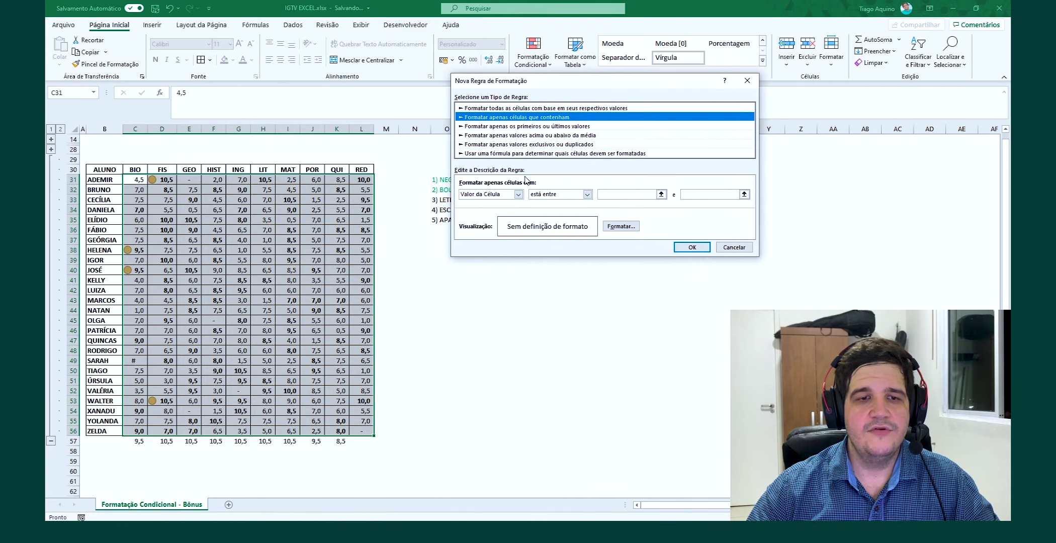
left_click(587, 195)
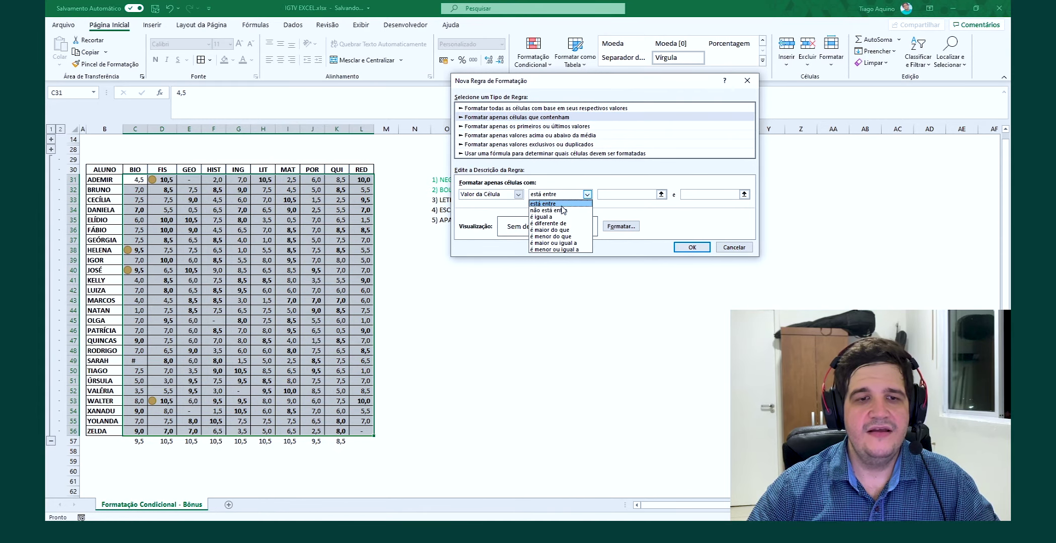
left_click(574, 250)
left_click(617, 195)
type("5")
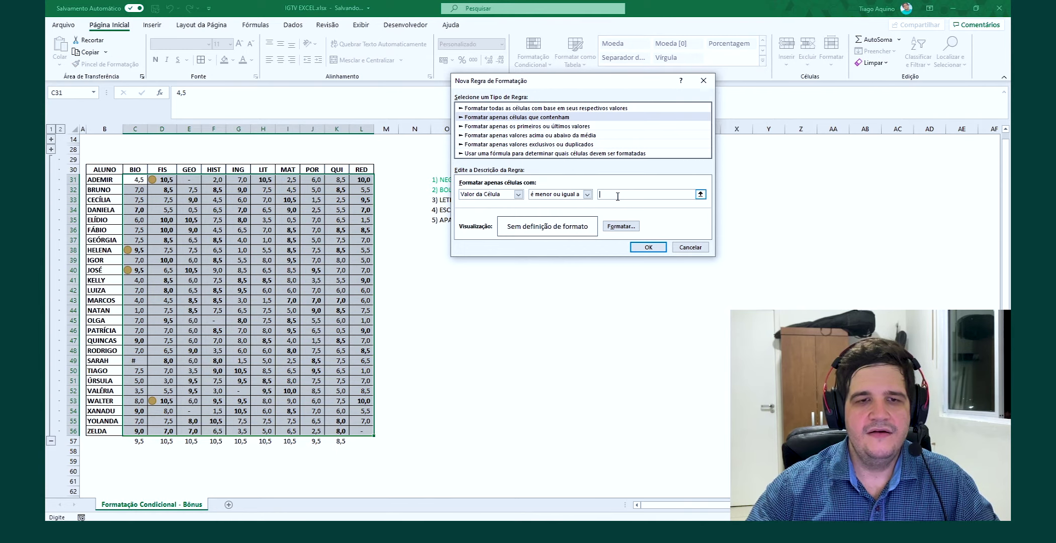
Step: Give the low-grade rule a golden-yellow standard font colour and apply it to the grades
left_click(614, 227)
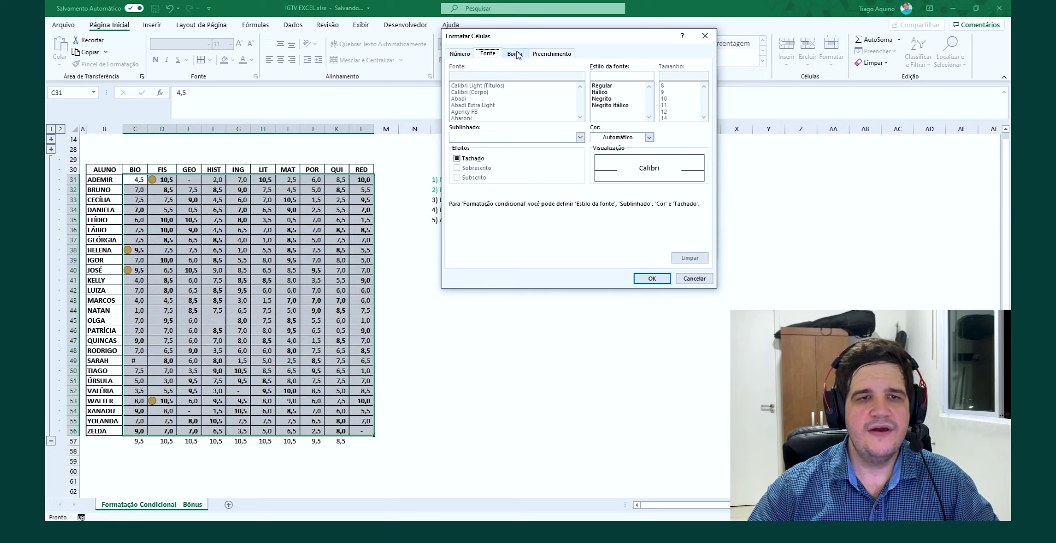
left_click(650, 137)
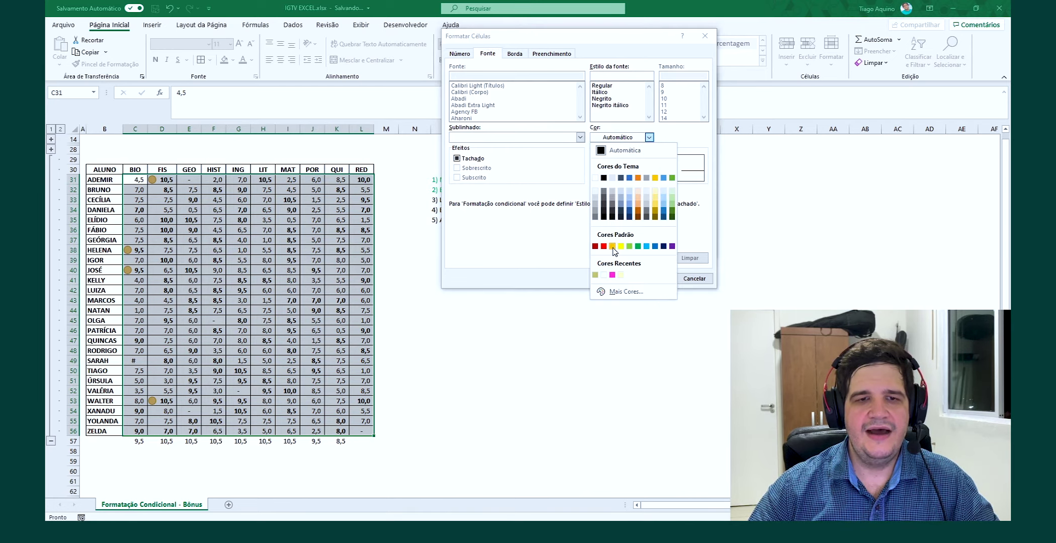
left_click(612, 247)
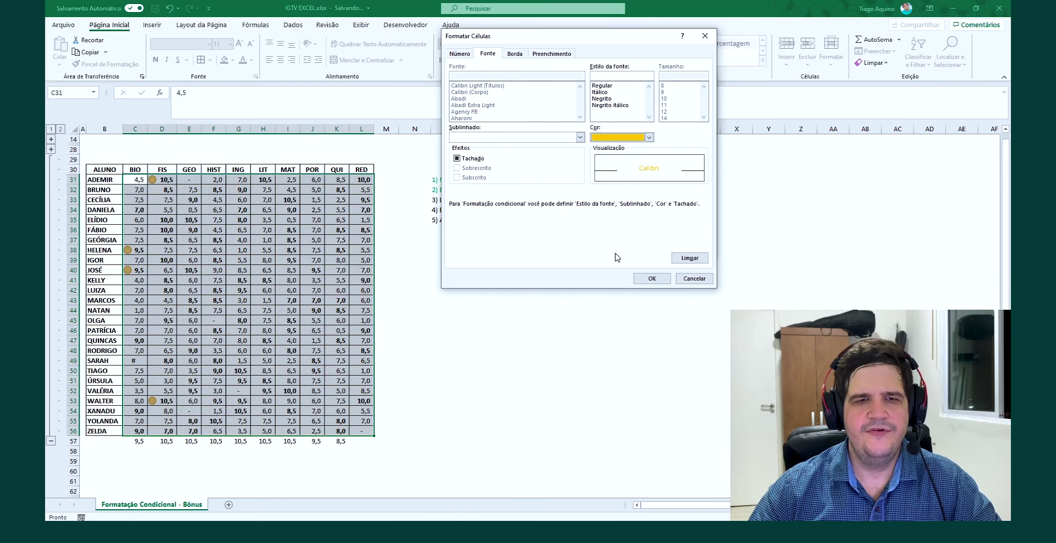
left_click(648, 282)
left_click(651, 245)
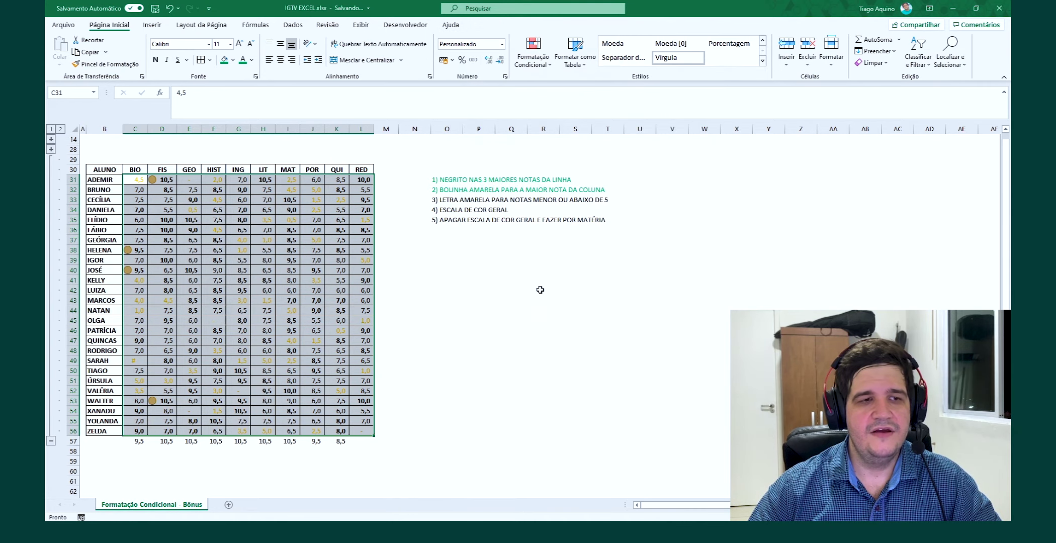
left_click(511, 300)
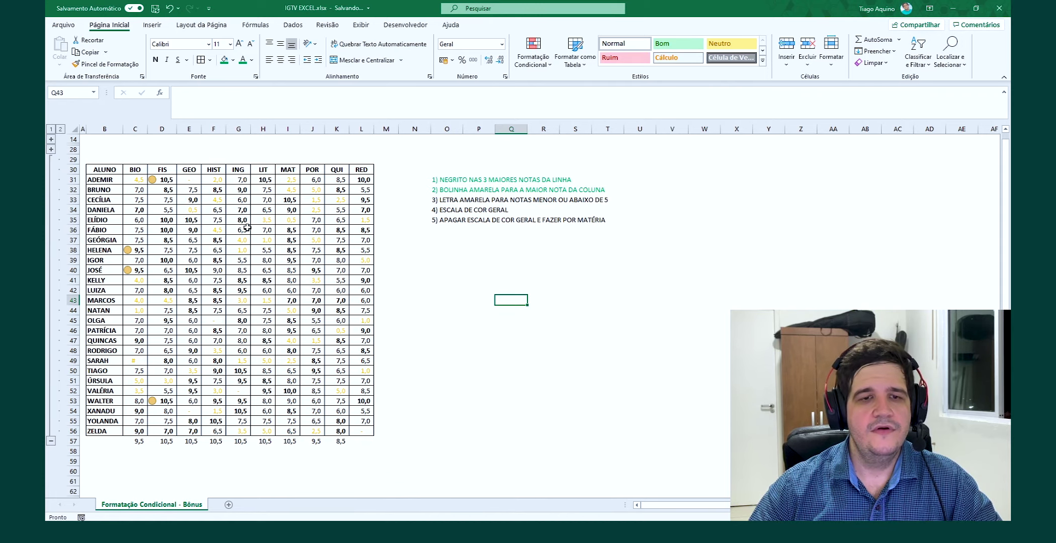
Step: Mark the third task-list item in O33 as done with a green font colour
left_click(447, 201)
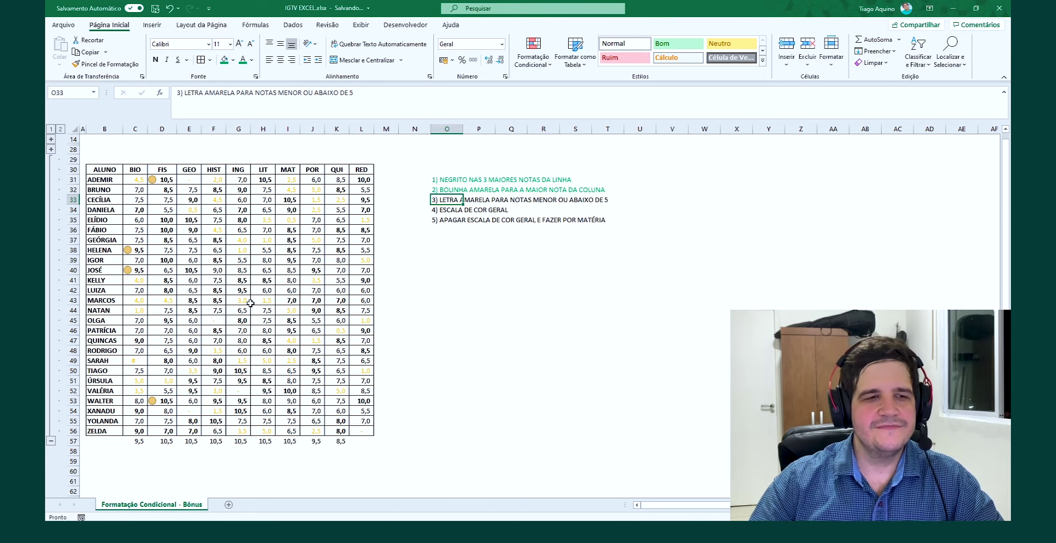
left_click(127, 189)
left_click(198, 271)
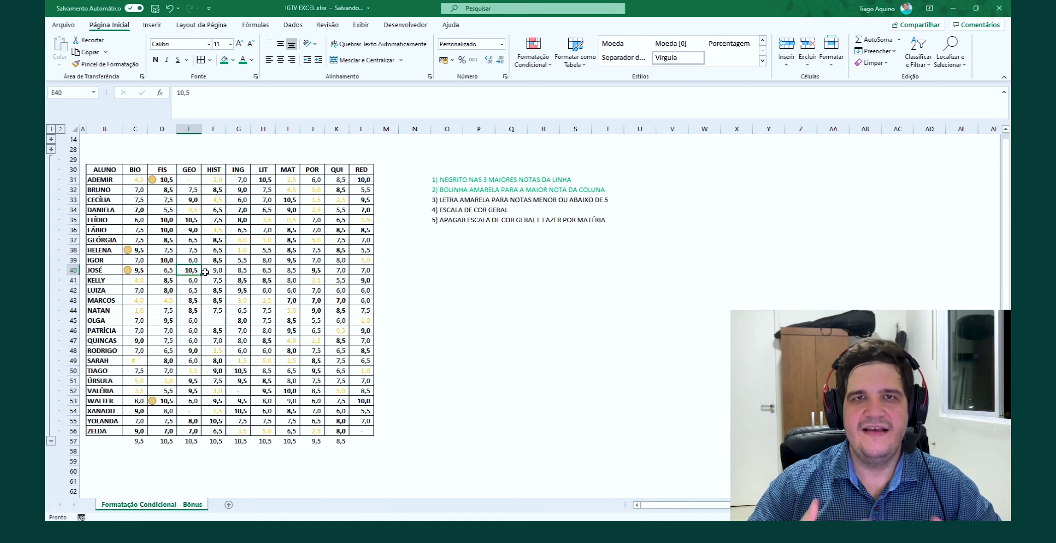
left_click(432, 201)
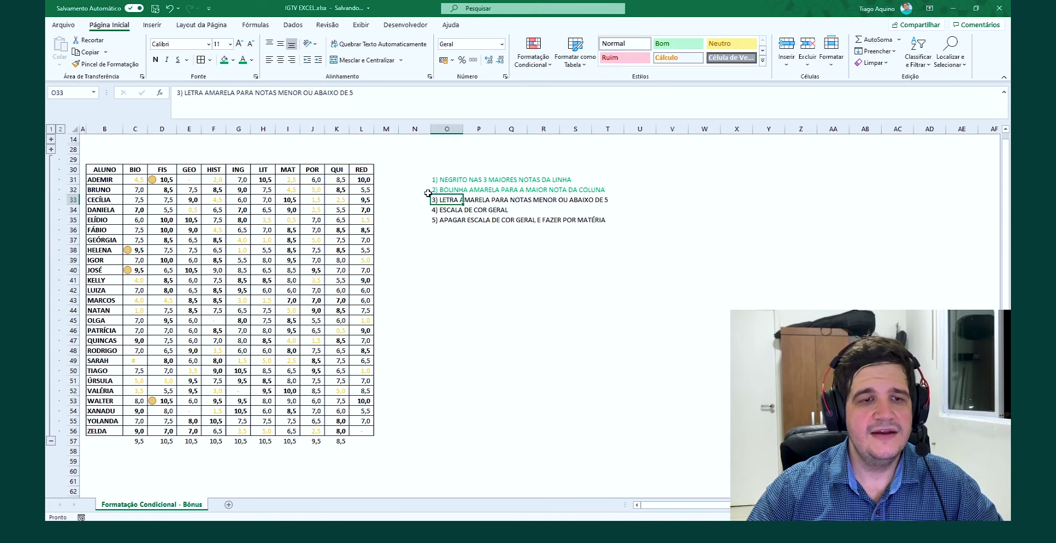
left_click(242, 60)
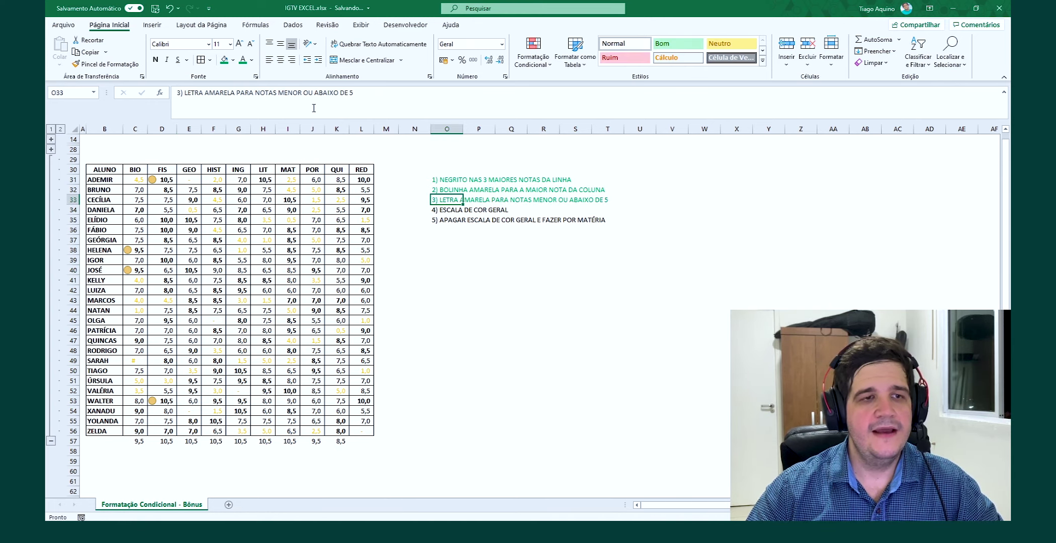
Step: Clear all formats from the grades in C31:L56 and delete the column maximums in C57:L57
left_click(441, 211)
left_click(447, 289)
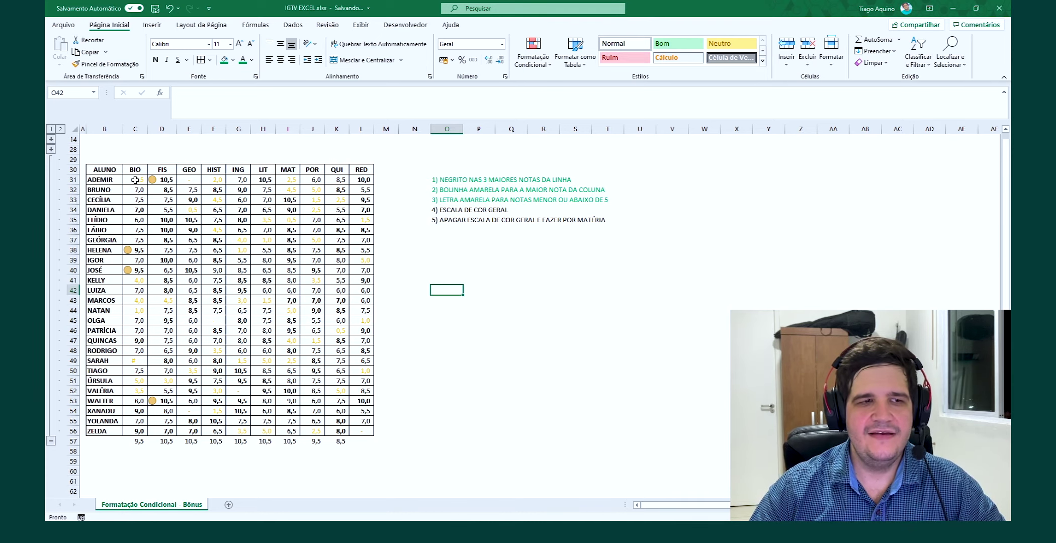
left_click_drag(131, 178, 362, 431)
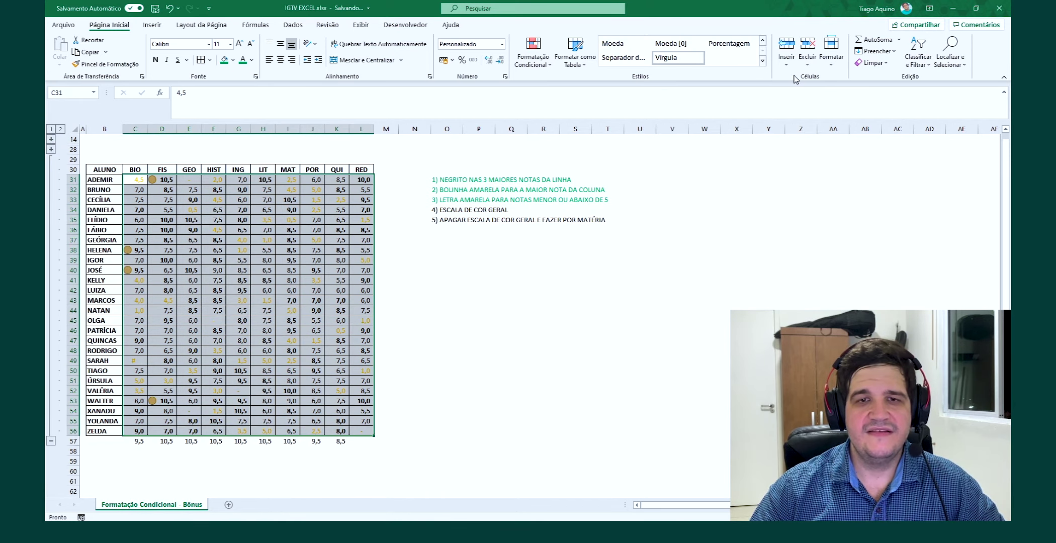
left_click(886, 63)
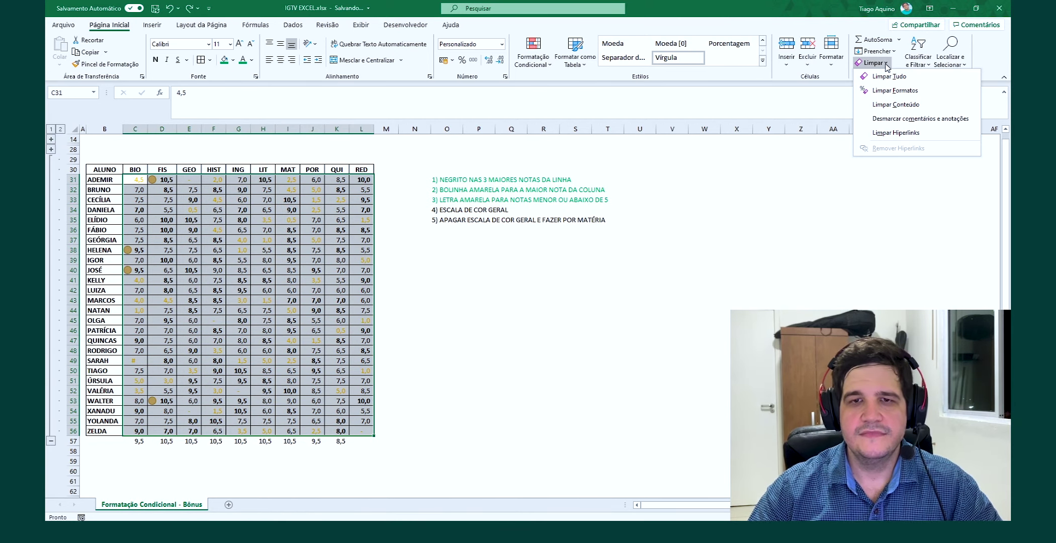
left_click(895, 90)
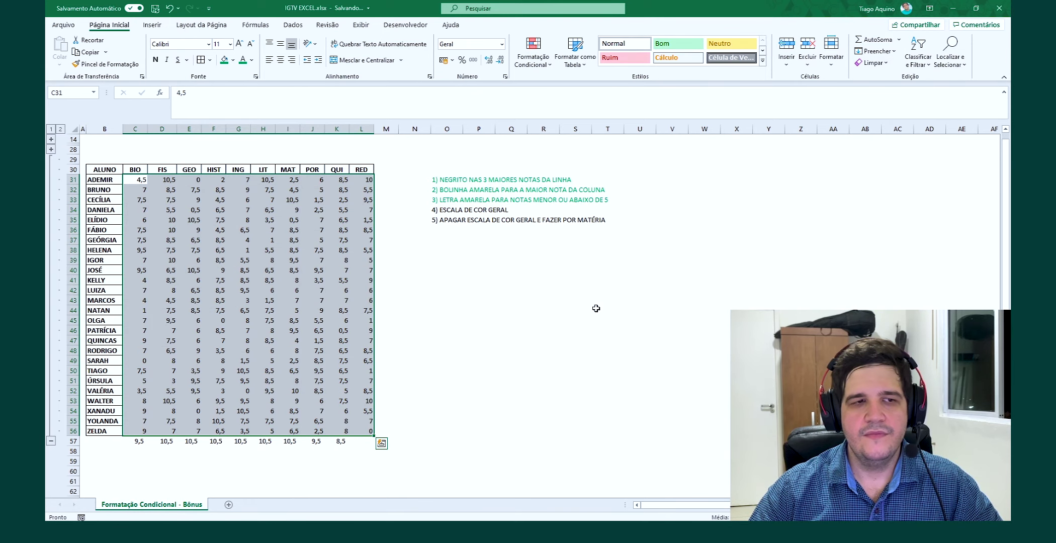
left_click_drag(361, 442, 135, 443)
key("Delete")
Step: Apply the comma number style with one decimal place to the grades in C31:L56
left_click_drag(370, 432, 135, 176)
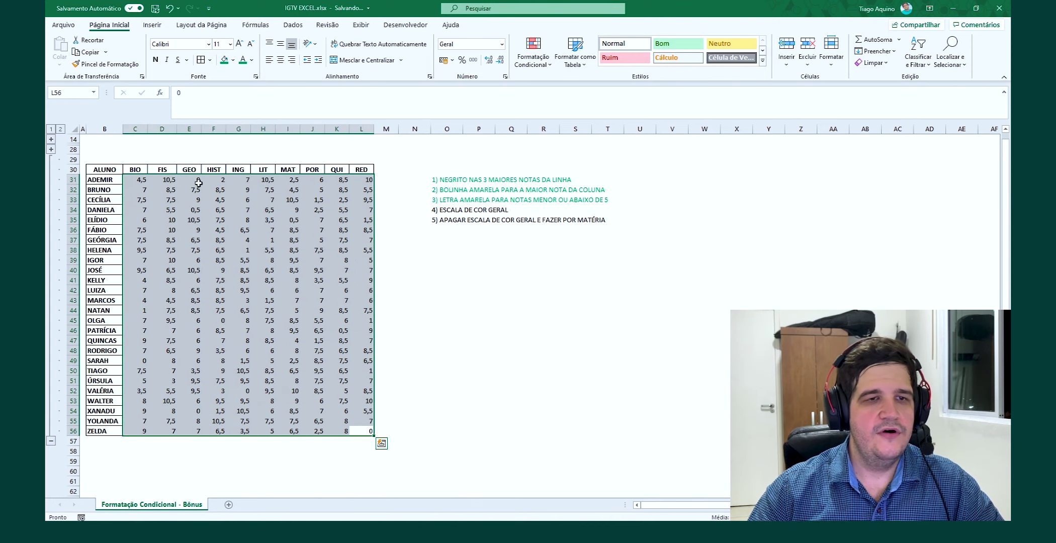
left_click(473, 60)
left_click(500, 60)
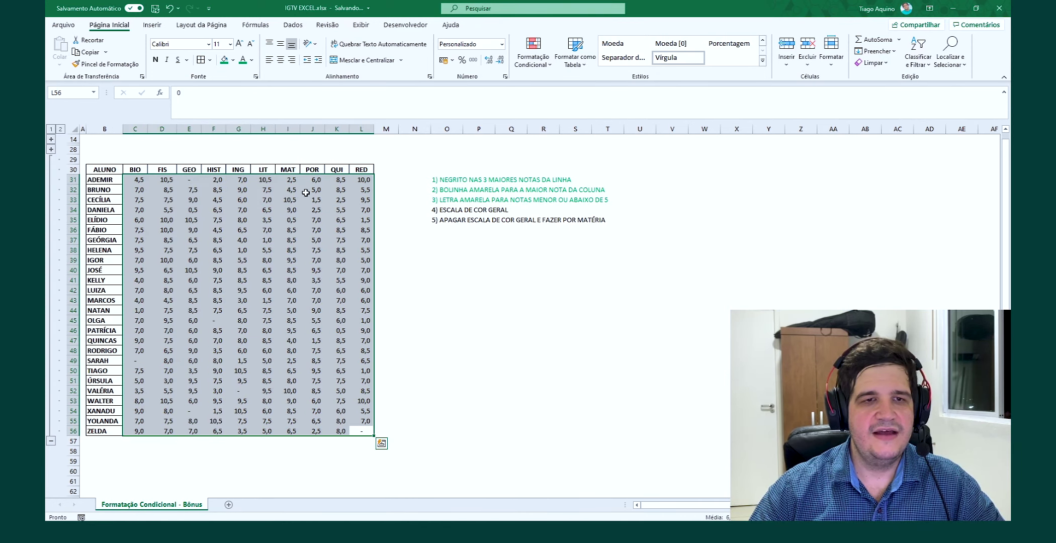
left_click(479, 340)
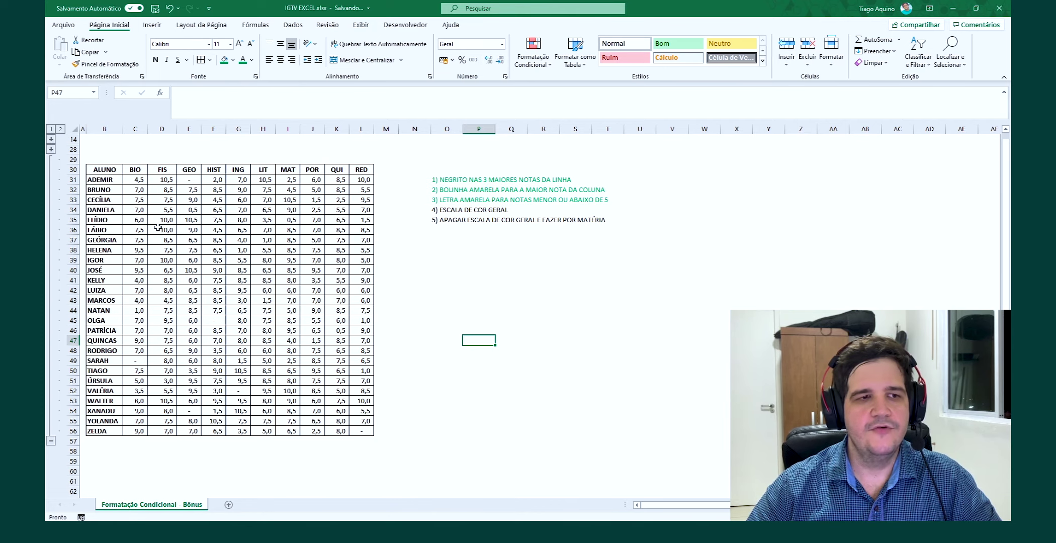
Step: Apply the white-red colour scale (Escala de Cores de Branco - Vermelho) to the grades in C31:L56
left_click(143, 181)
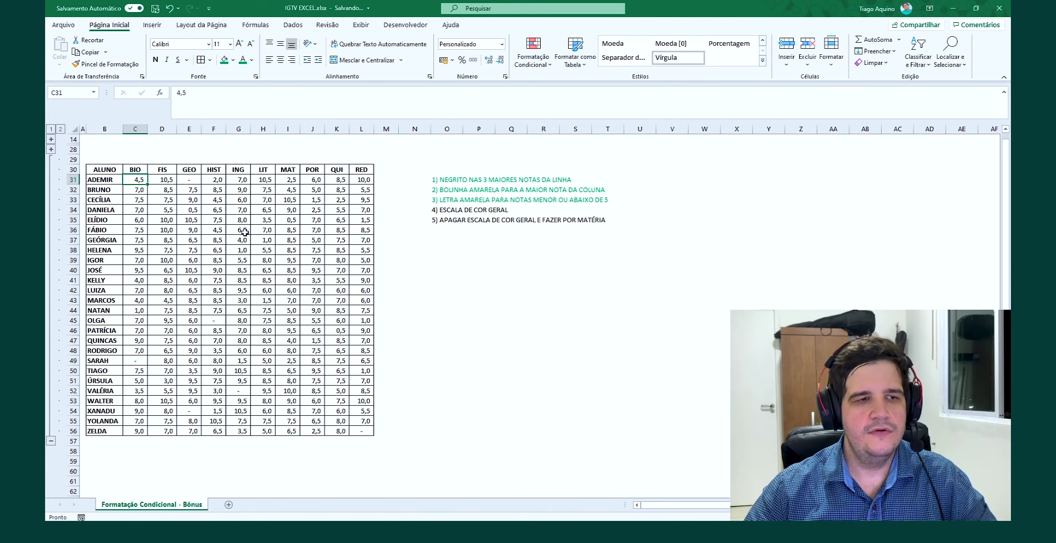
left_click(361, 431, "shift")
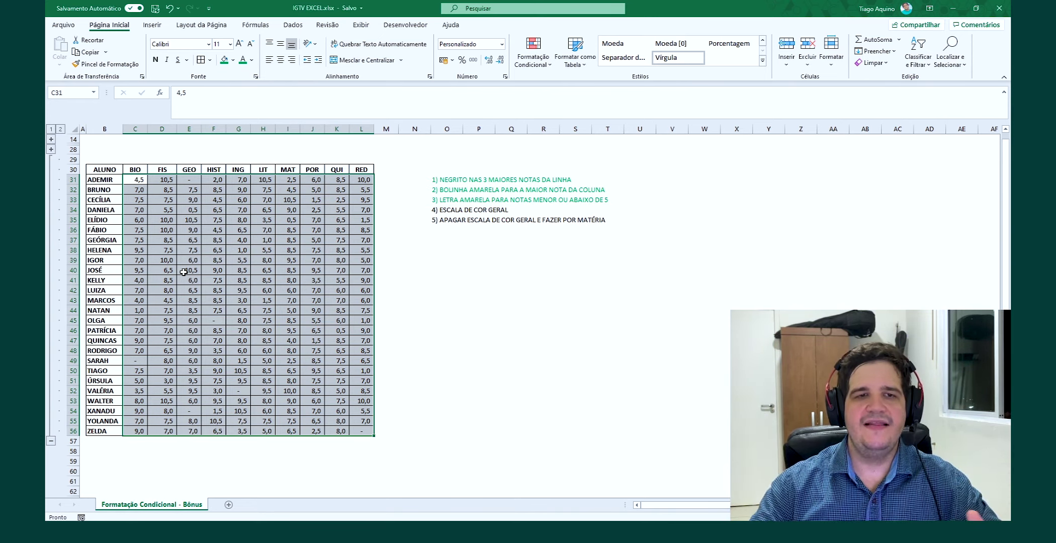
left_click(533, 53)
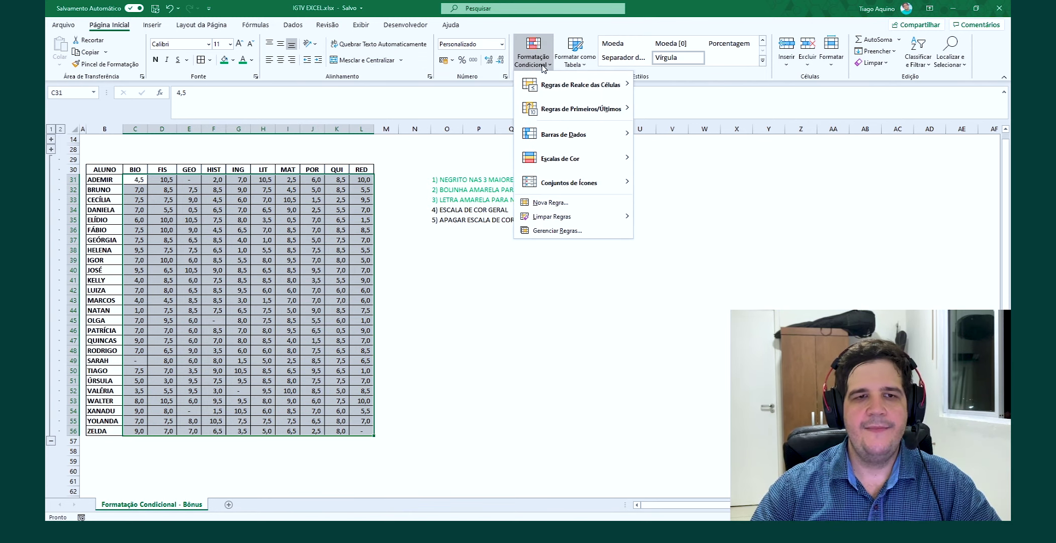
mouse_move(590, 164)
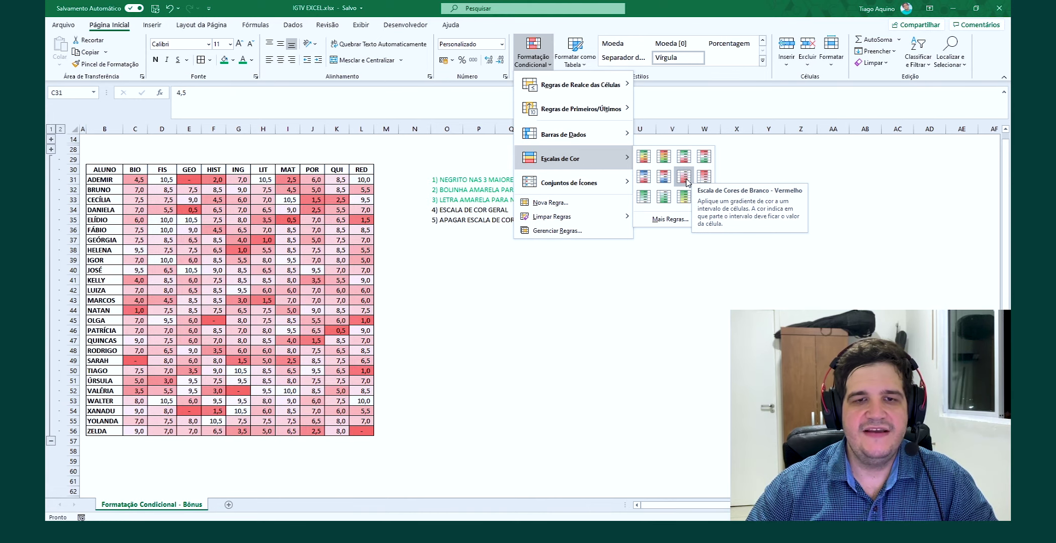
left_click(685, 179)
left_click(671, 328)
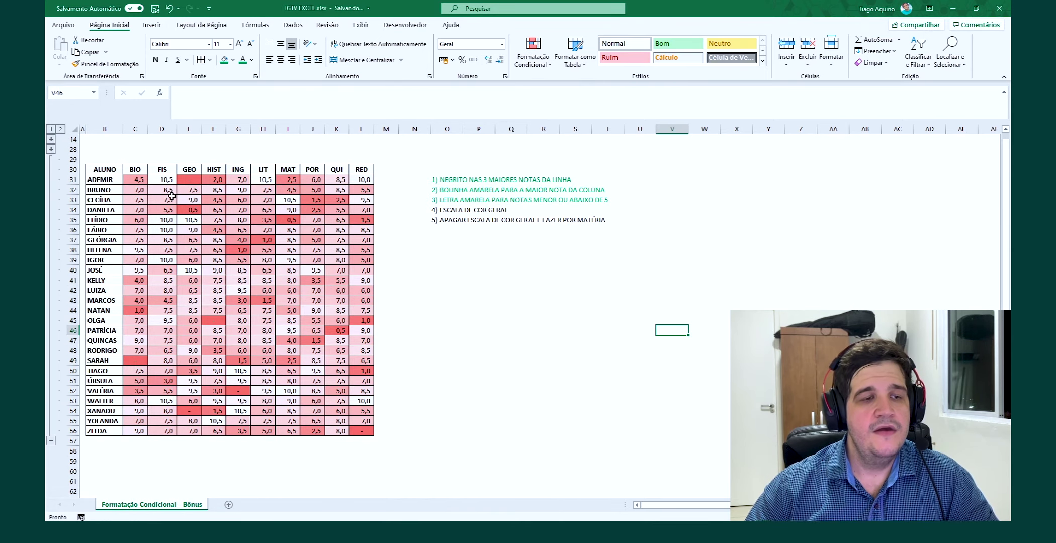
left_click(164, 180)
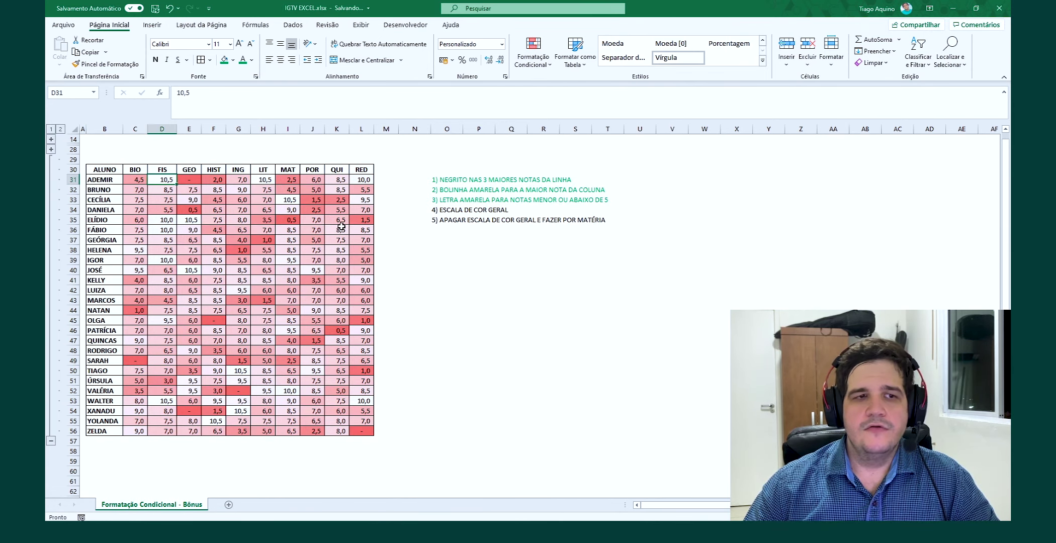
Step: Examine the general colour scale by comparing the shading of low and high grades across students and subjects in C31:L56
left_click(320, 204)
left_click(466, 279)
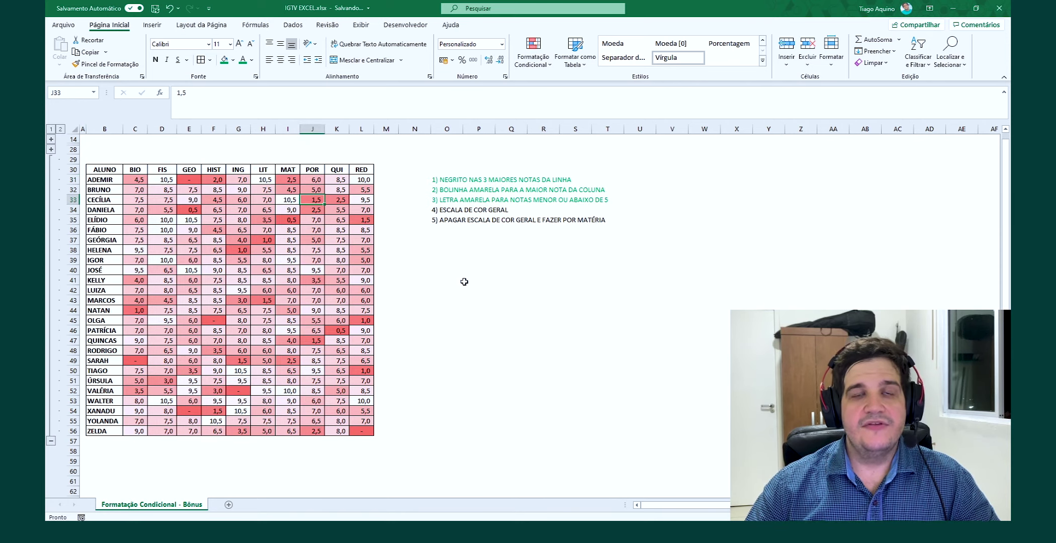
left_click(287, 220)
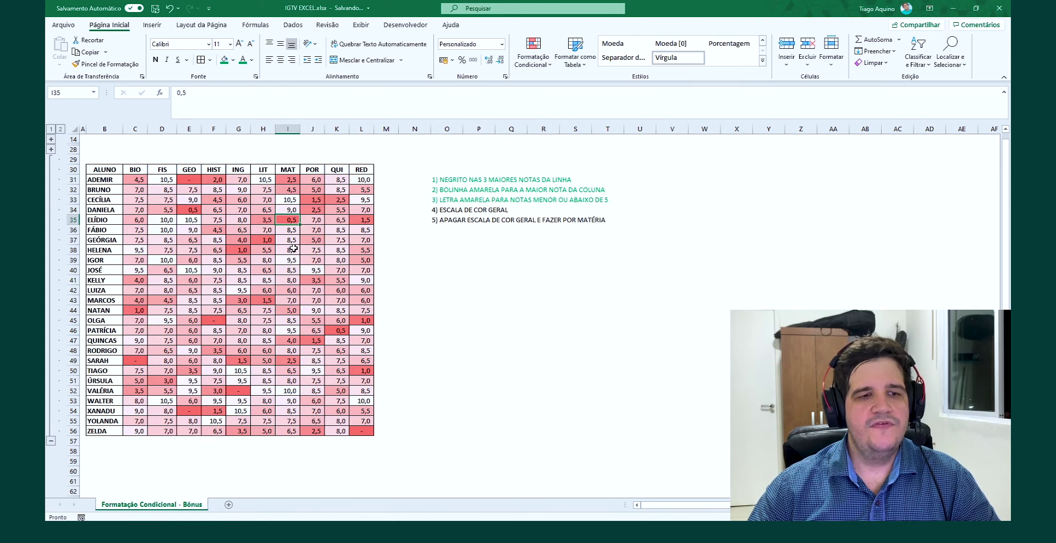
left_click(236, 392)
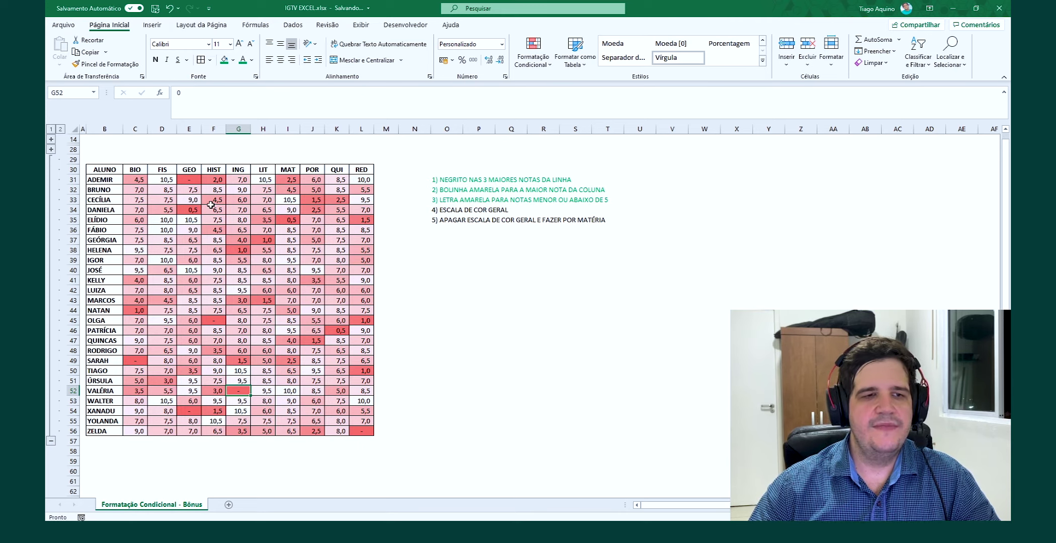
left_click(479, 351)
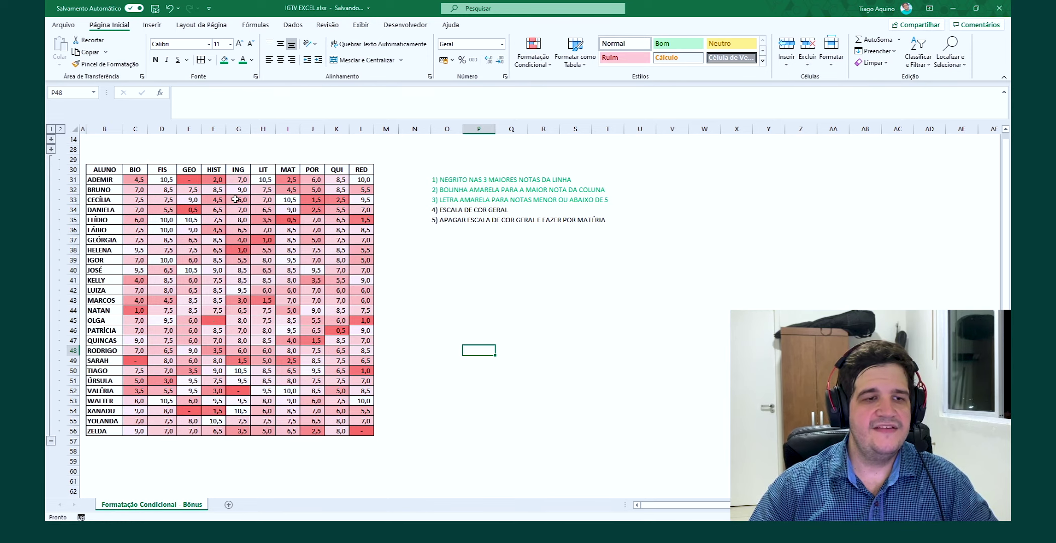
left_click(218, 199)
left_click(313, 199, "ctrl")
left_click(338, 200, "ctrl")
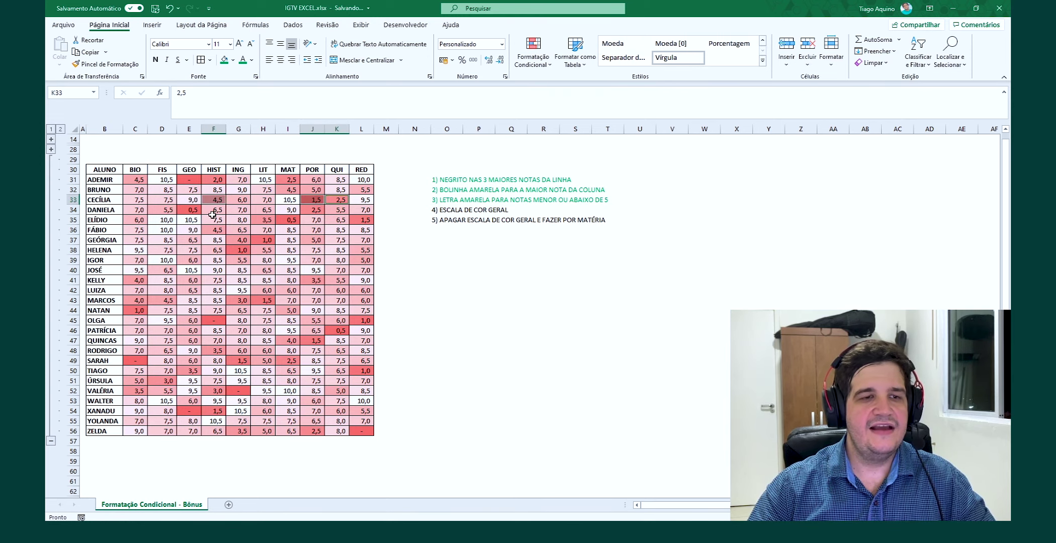
left_click(192, 210)
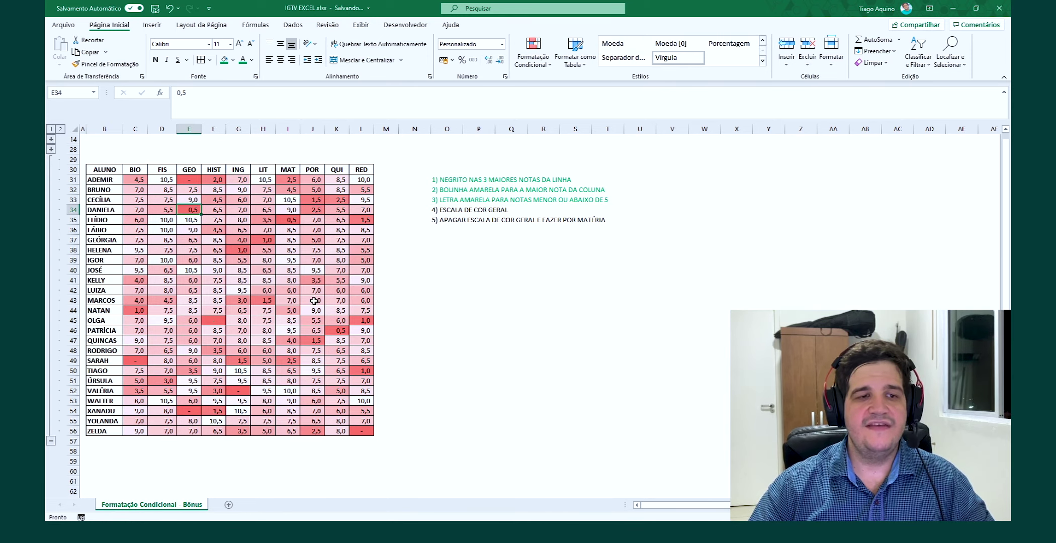
left_click(315, 210, "ctrl")
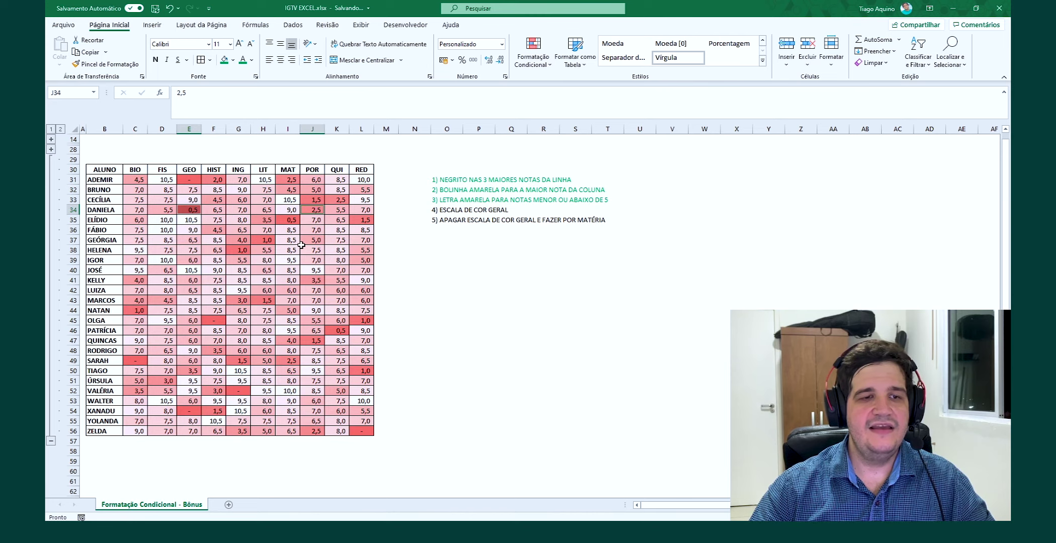
left_click(140, 311)
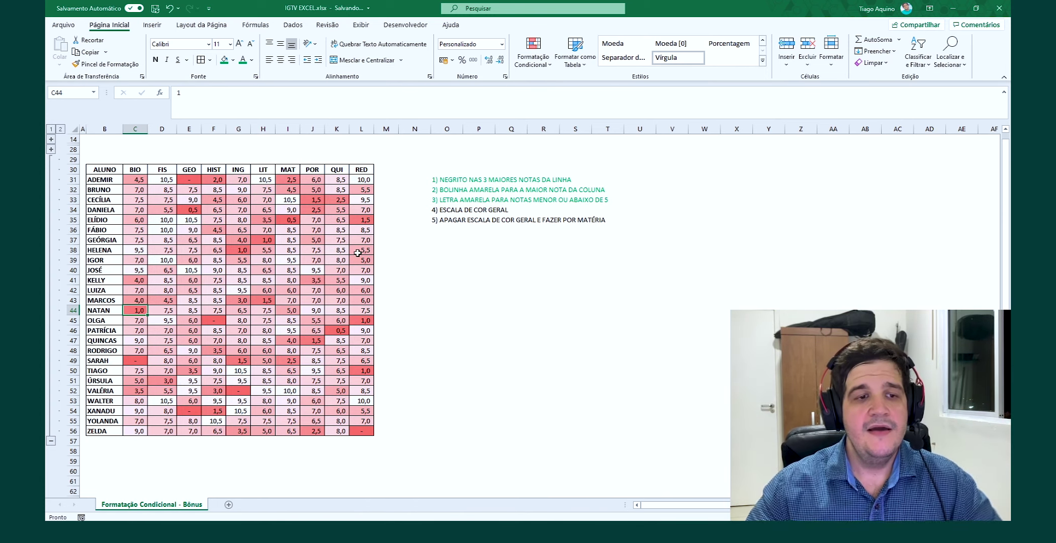
left_click(397, 210)
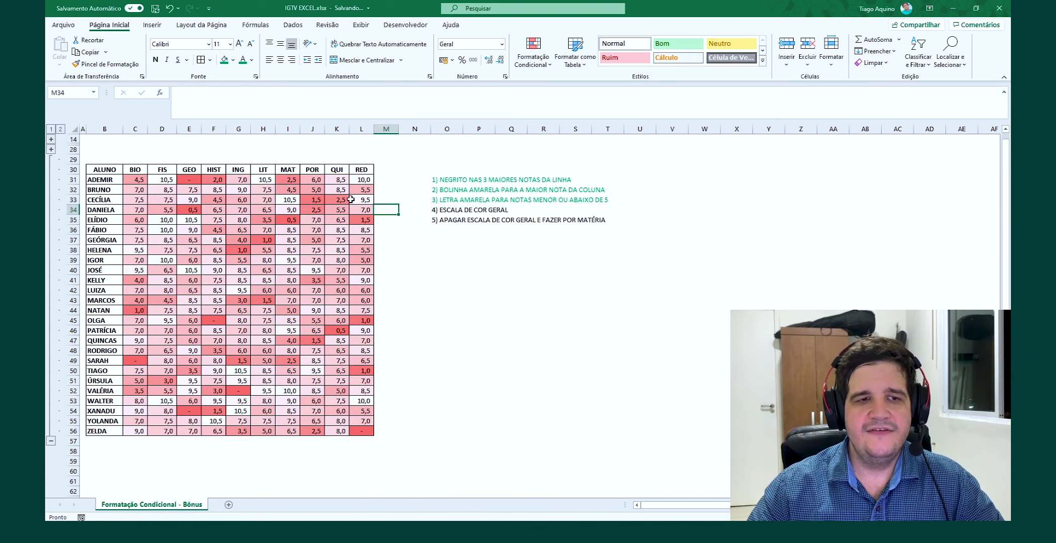
left_click(360, 176)
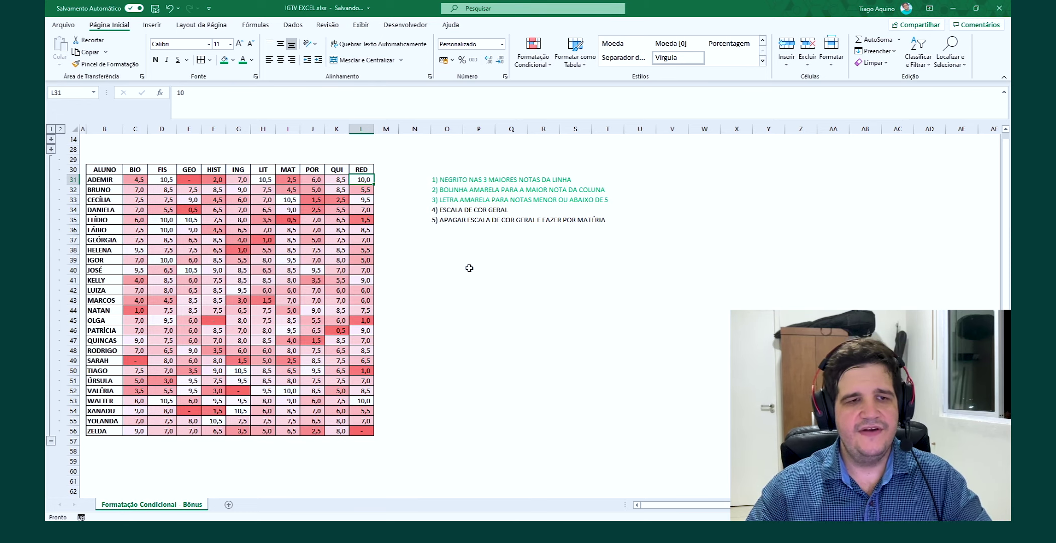
Step: Mark the fourth task-list item in O34 as done with a green font colour
left_click(438, 211)
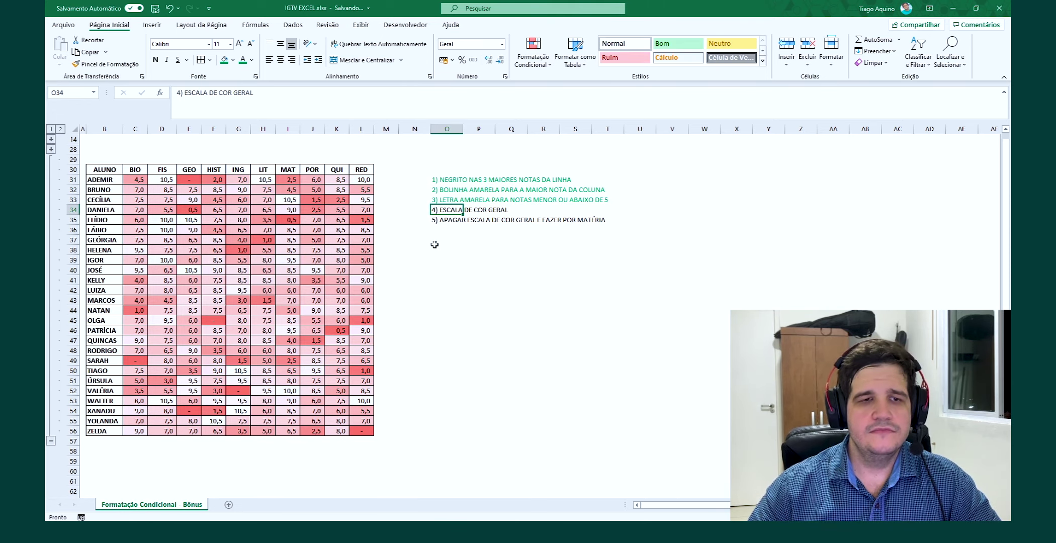
left_click(242, 60)
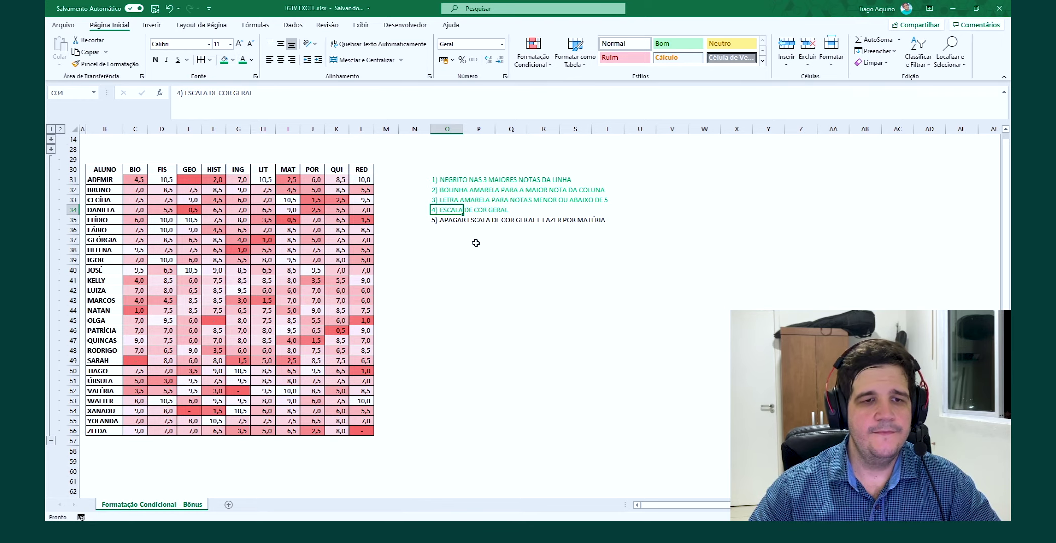
key("Down")
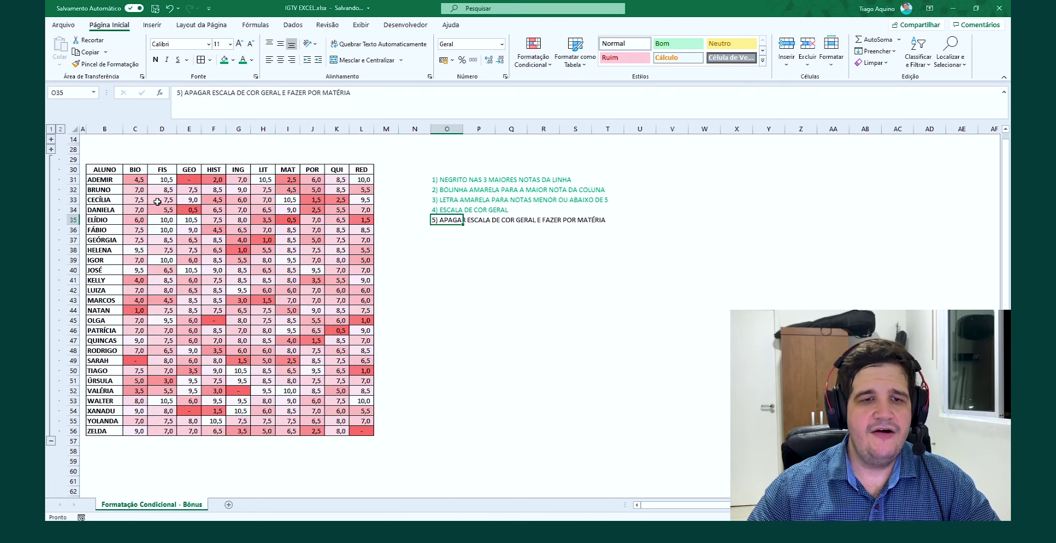
Step: Delete the graded colour scale rule from the grades in C31:L56 through the conditional formatting rules manager
left_click(138, 180)
left_click(362, 432, "shift")
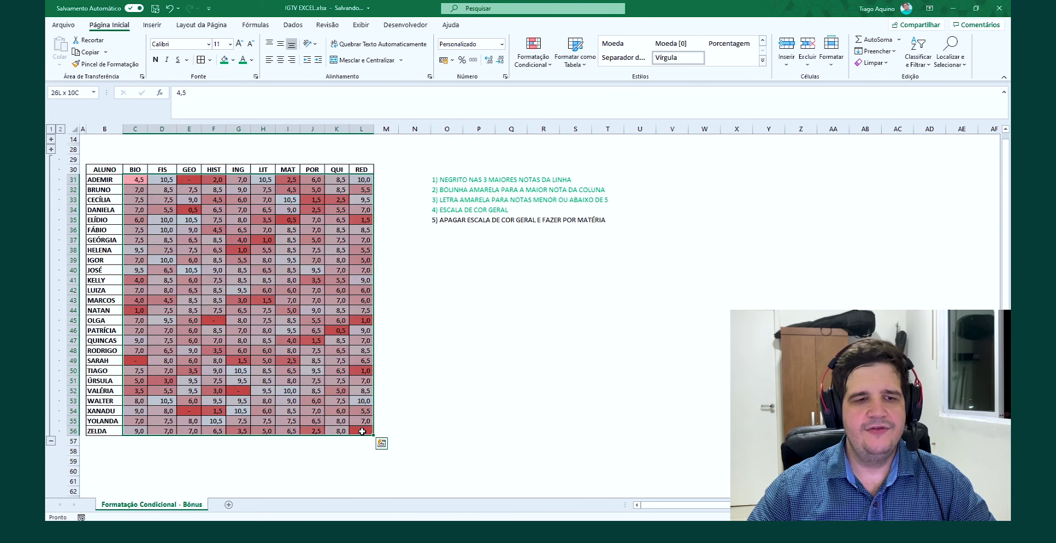
left_click(547, 68)
left_click(548, 231)
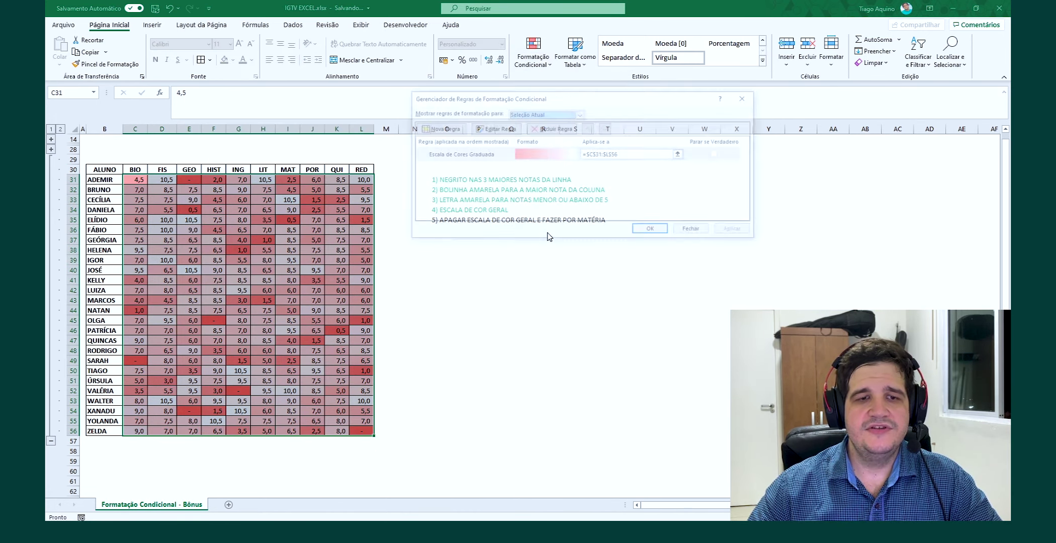
left_click(467, 155)
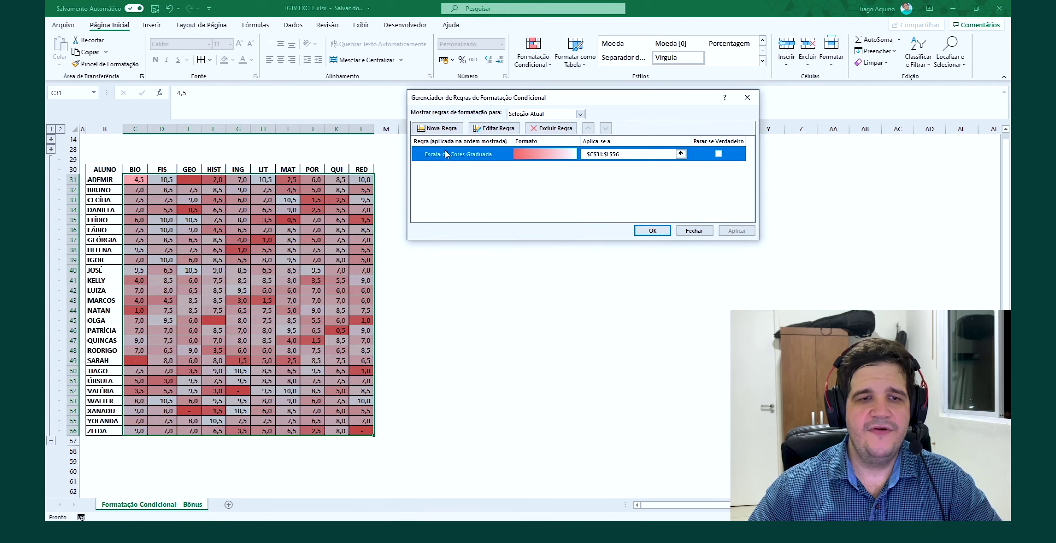
left_click(559, 130)
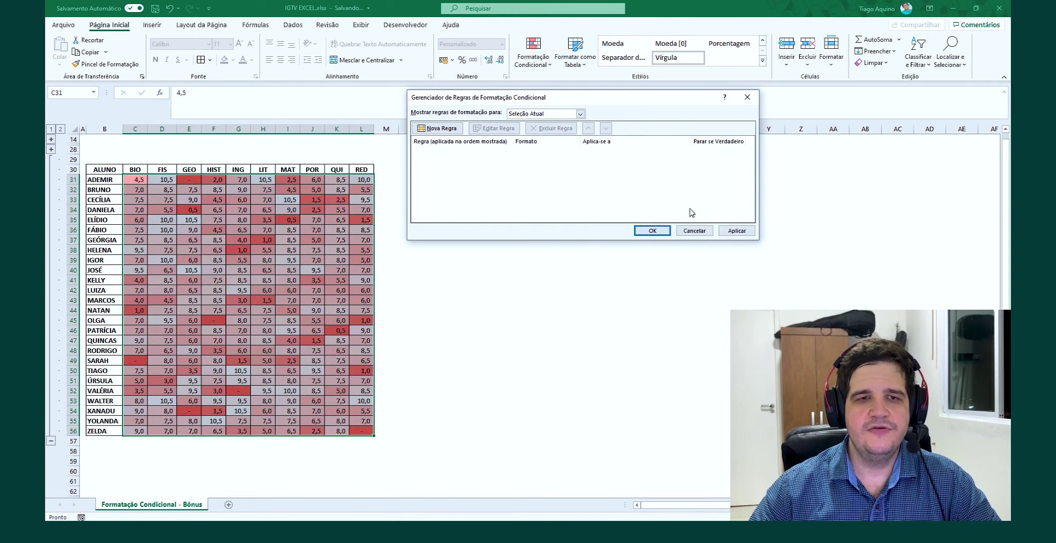
left_click(734, 231)
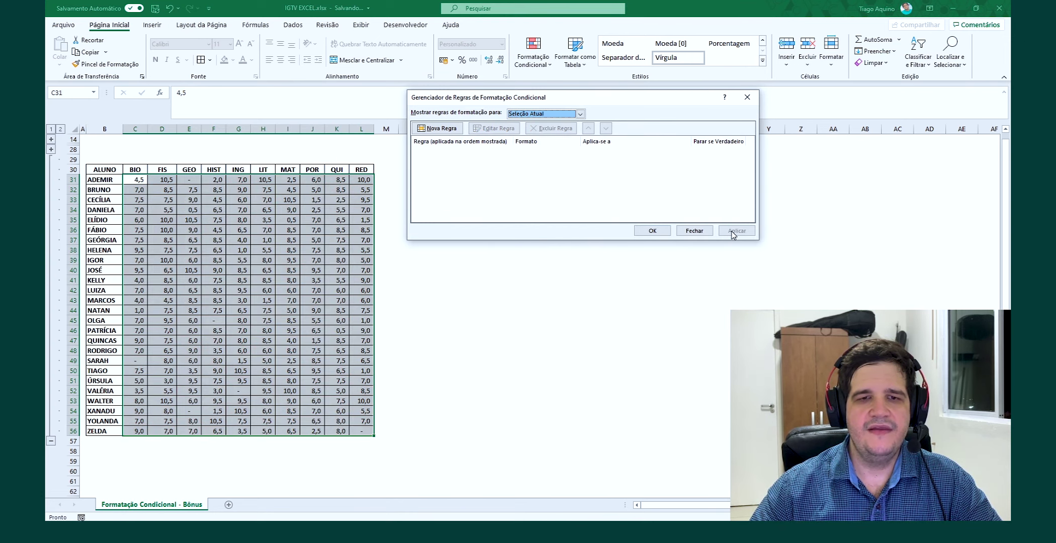
left_click(652, 233)
left_click(435, 220)
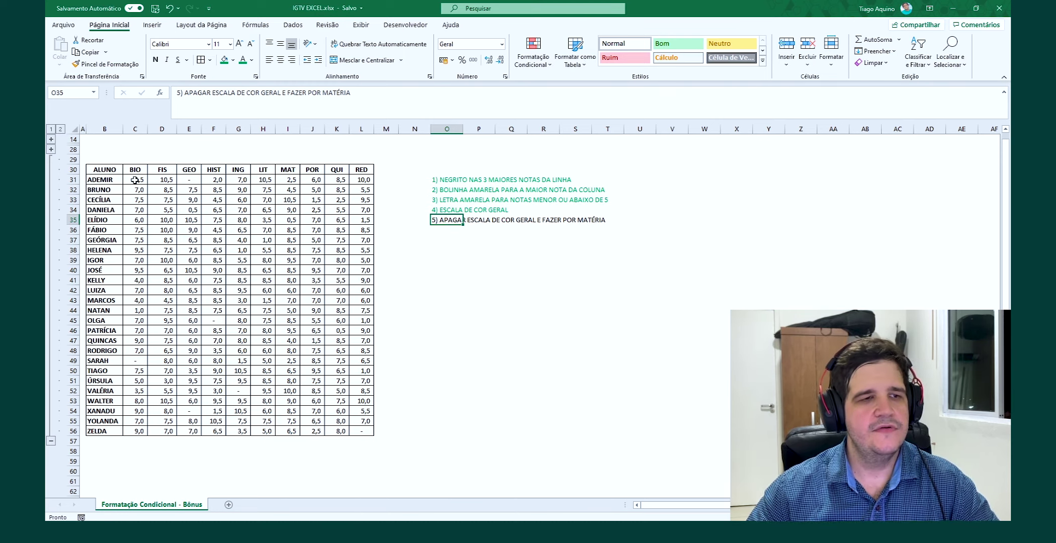
left_click_drag(134, 189, 372, 431)
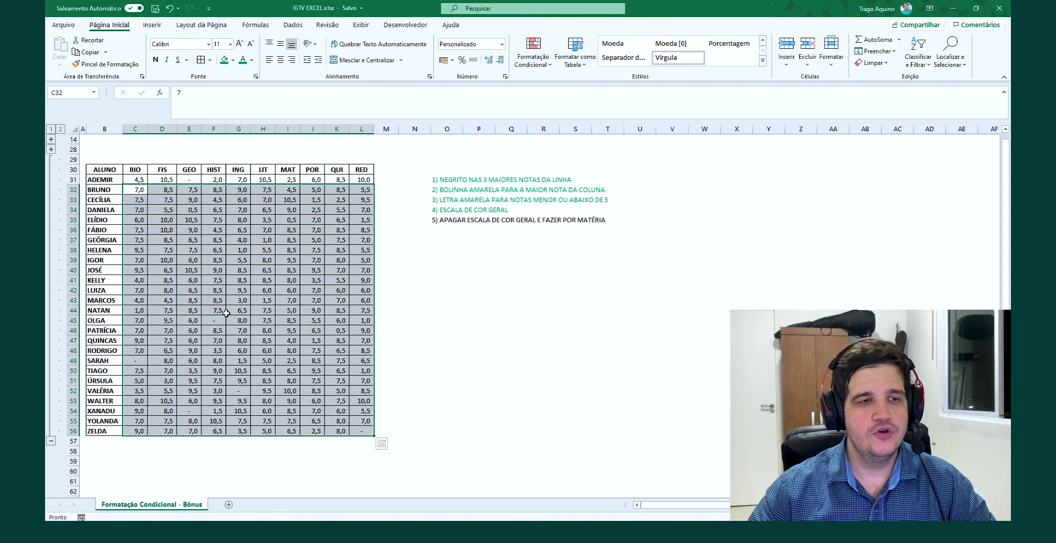
left_click(226, 313)
left_click(109, 179)
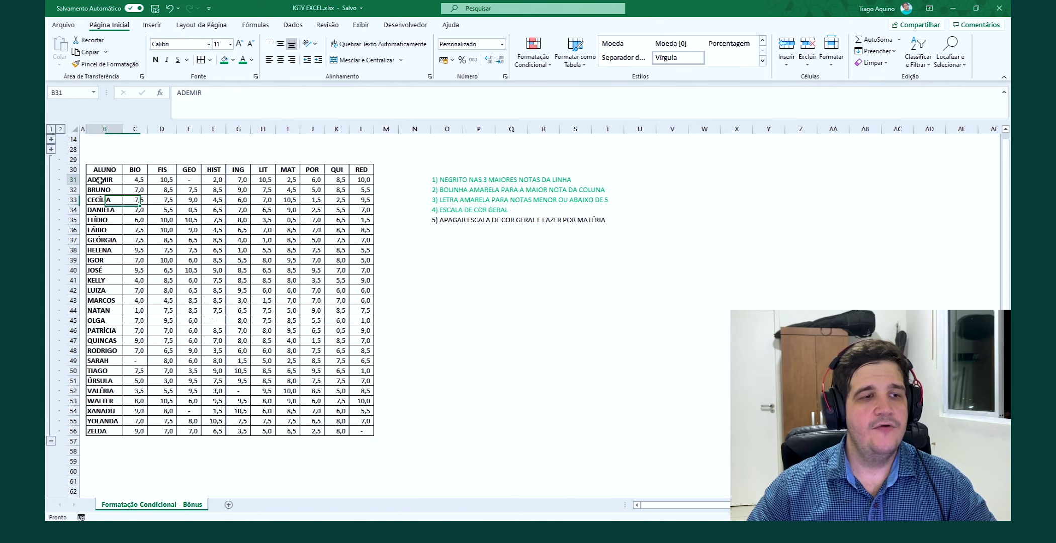
Step: Apply the two-colour green-white colour scale, with green for the highest values, to the BIO grades in C31:C56
left_click(135, 180)
left_click(138, 431, "shift")
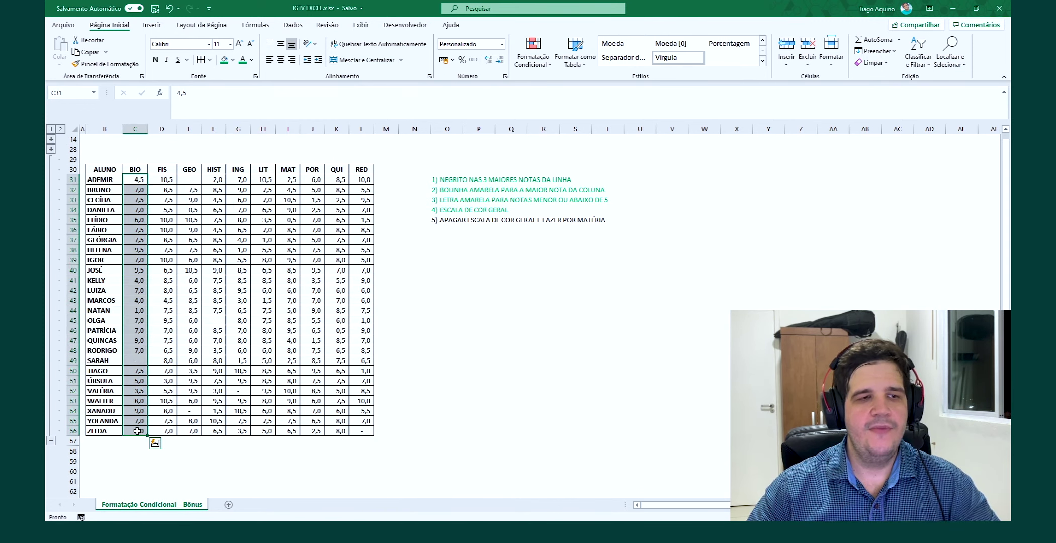
left_click(531, 63)
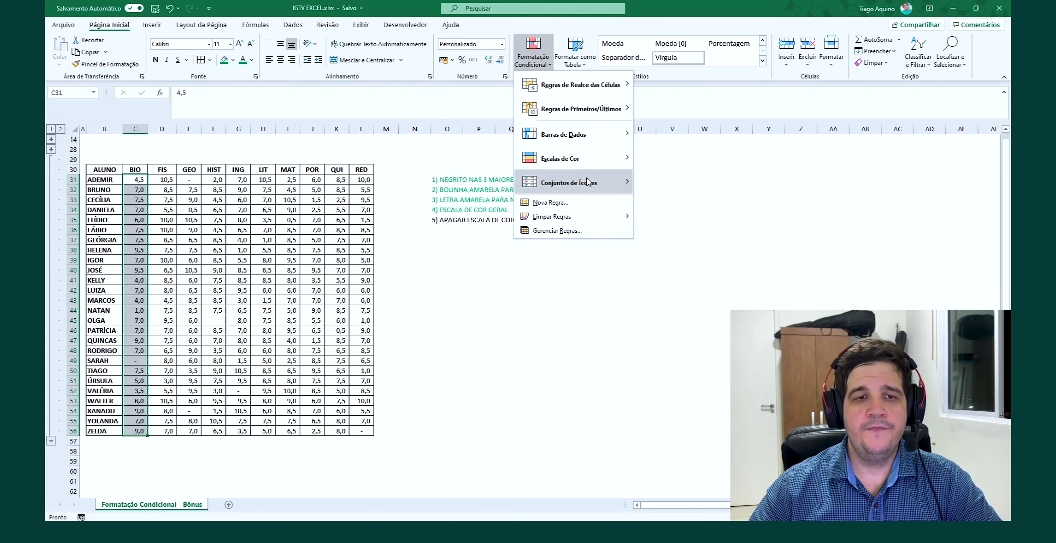
mouse_move(615, 163)
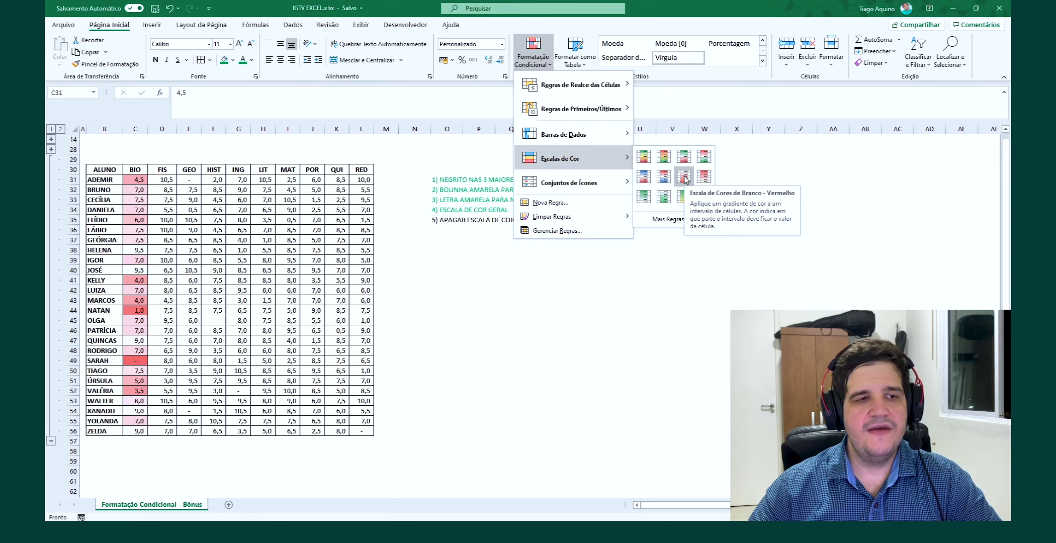
left_click(644, 197)
left_click(484, 341)
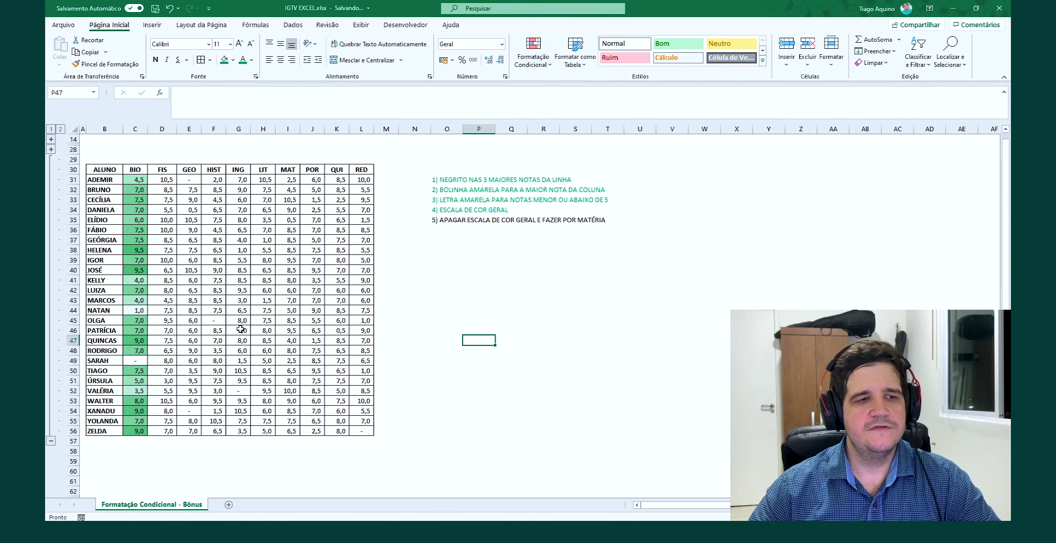
left_click(136, 270)
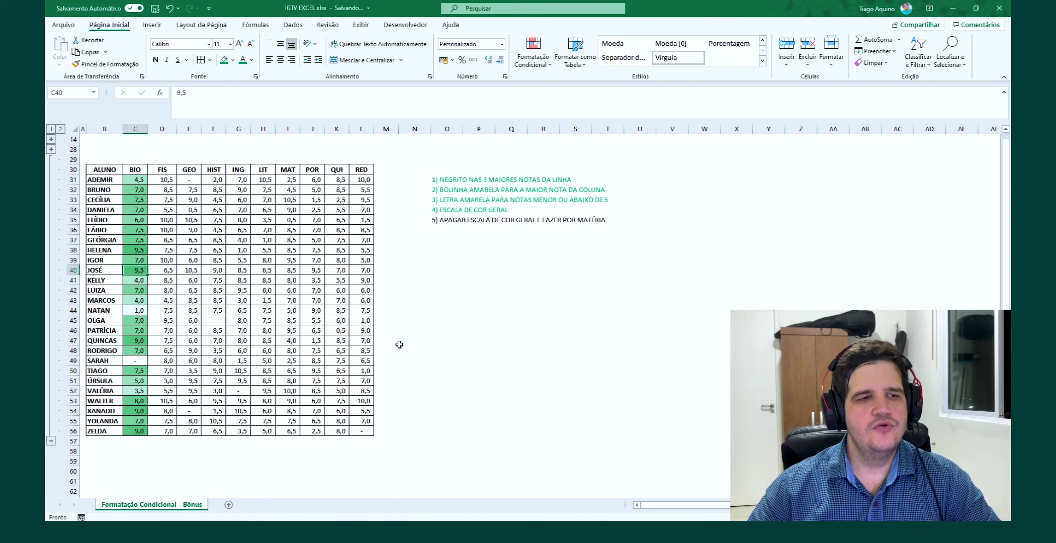
Step: Copy the formatting of the BIO grades in C31:C56 to the FIS grades in D31:D56 with the Format Painter
left_click(132, 179)
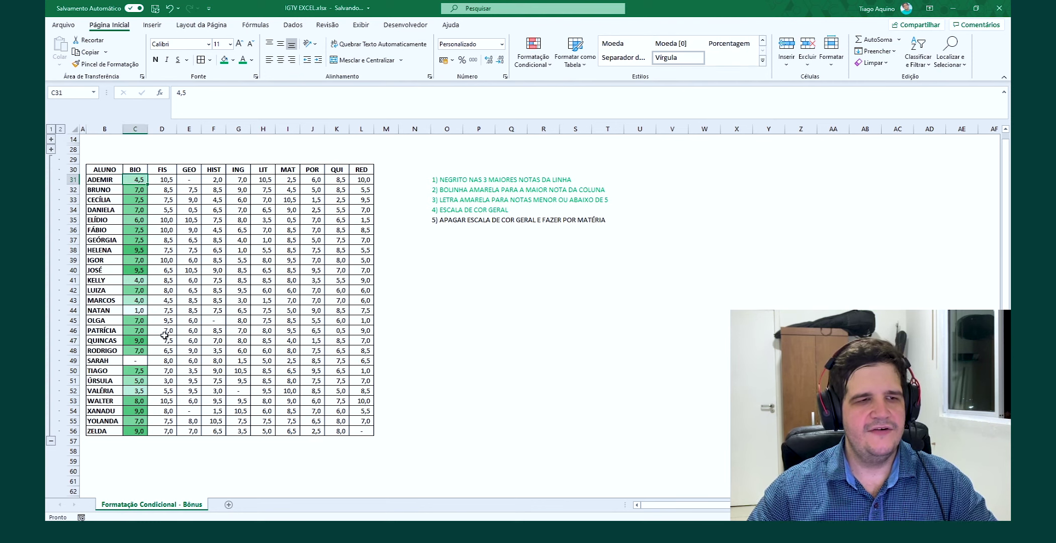
left_click(133, 430, "shift")
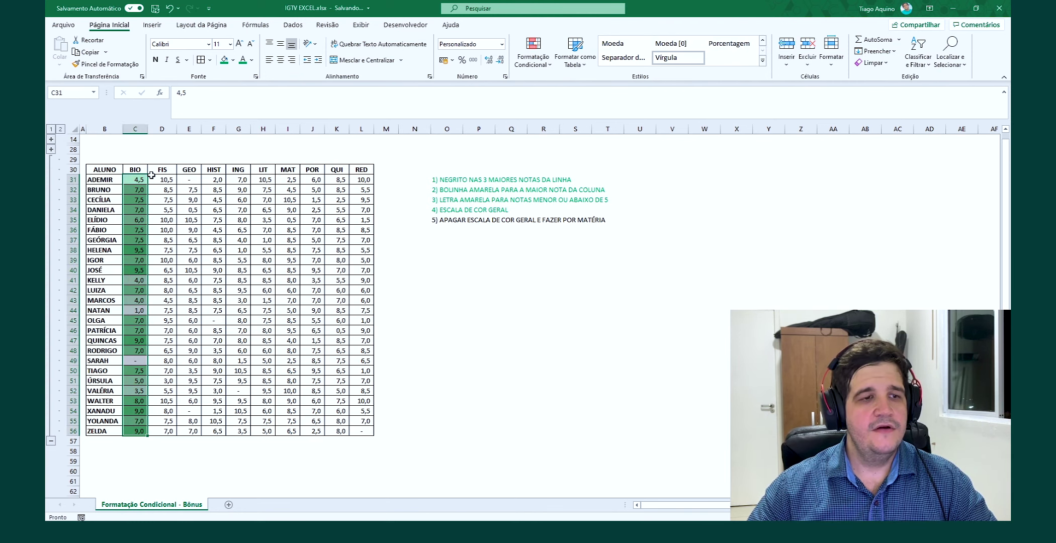
left_click(104, 63)
left_click_drag(162, 180, 167, 431)
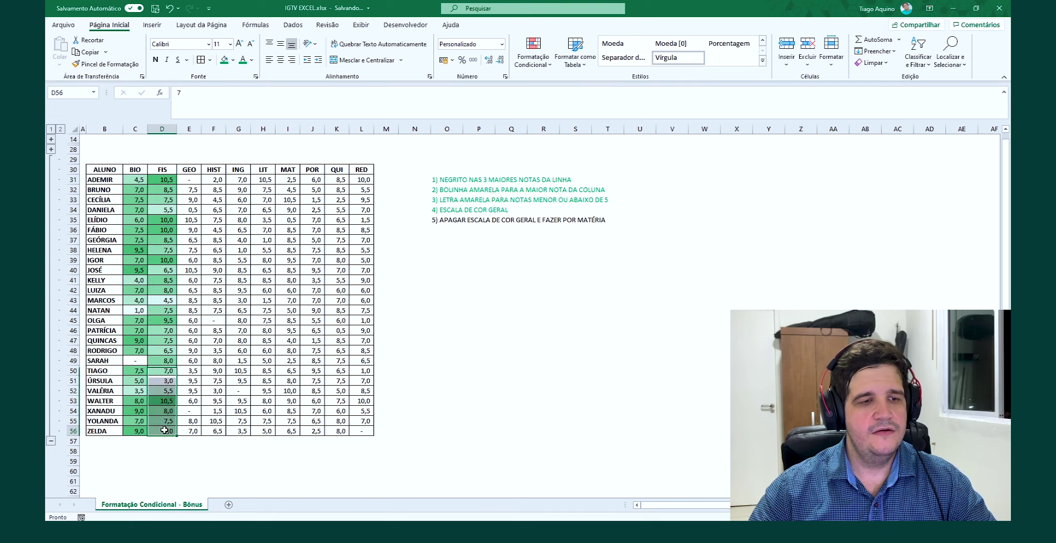
Step: Copy the formatting of C31:D56 to the GEO and HIST grades in E31:F56 with the Format Painter, and undo the stray application from F44
left_click(133, 180)
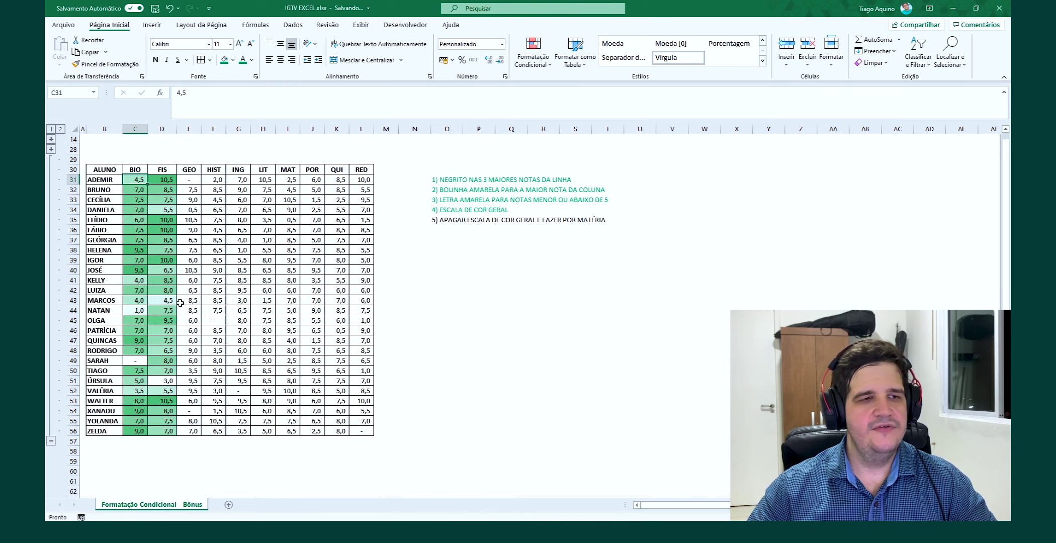
left_click(167, 432, "shift")
left_click(103, 64)
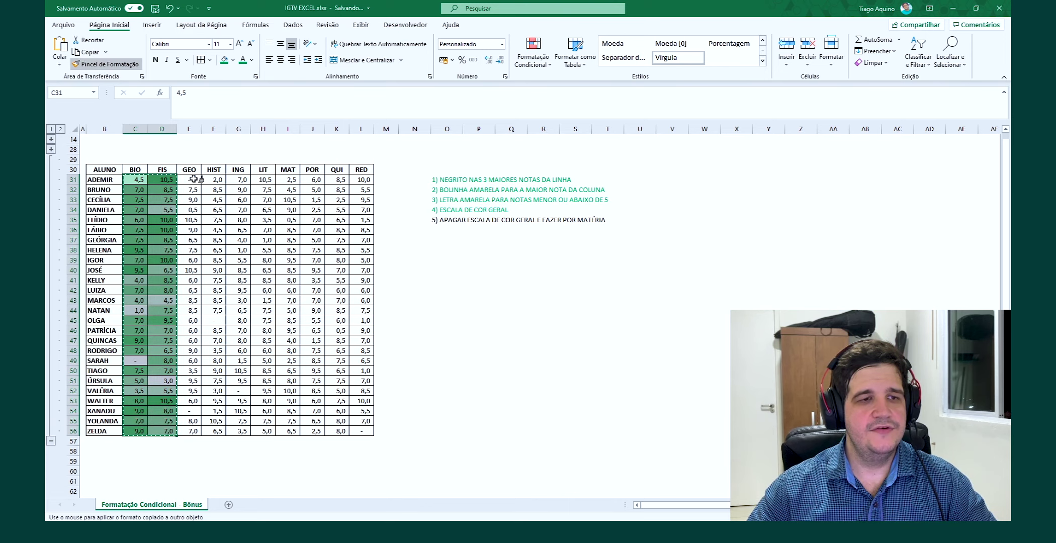
left_click(194, 179)
left_click_drag(194, 179, 220, 307)
left_click(220, 307)
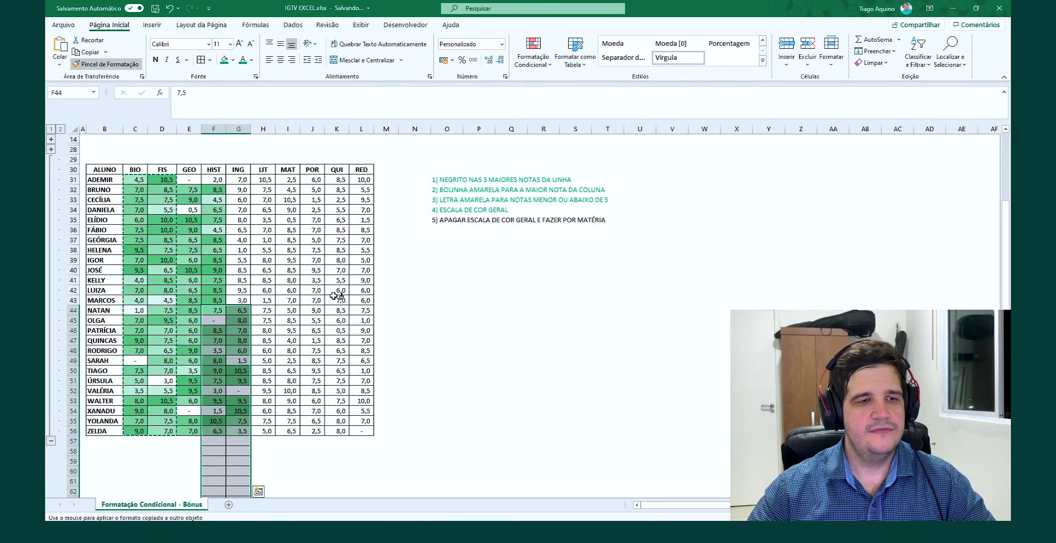
key("ctrl+z")
key("Escape")
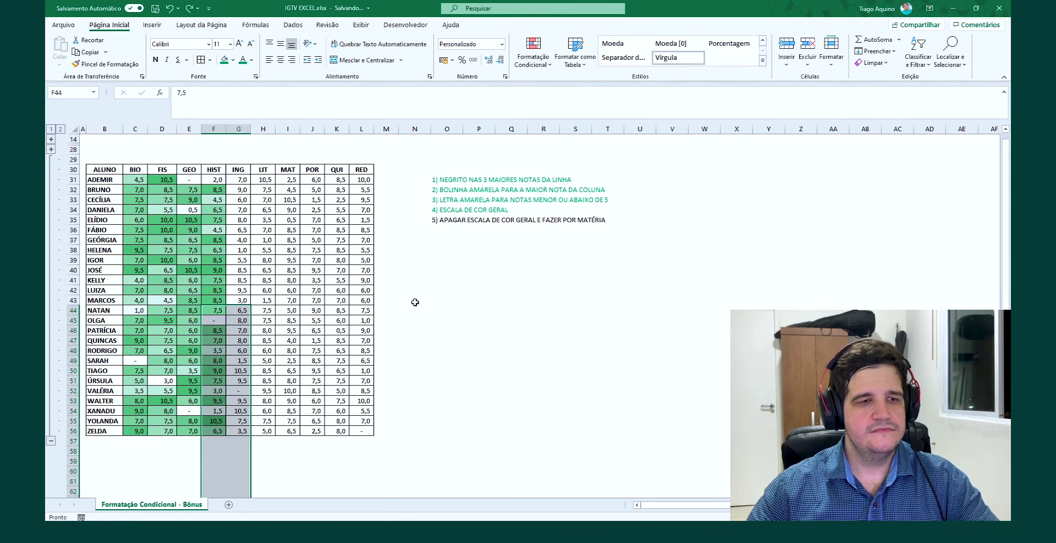
Step: Copy the formatting of the grades in C31:F56 to the ING through POR grades in G31:J56 with the Format Painter
left_click(132, 180)
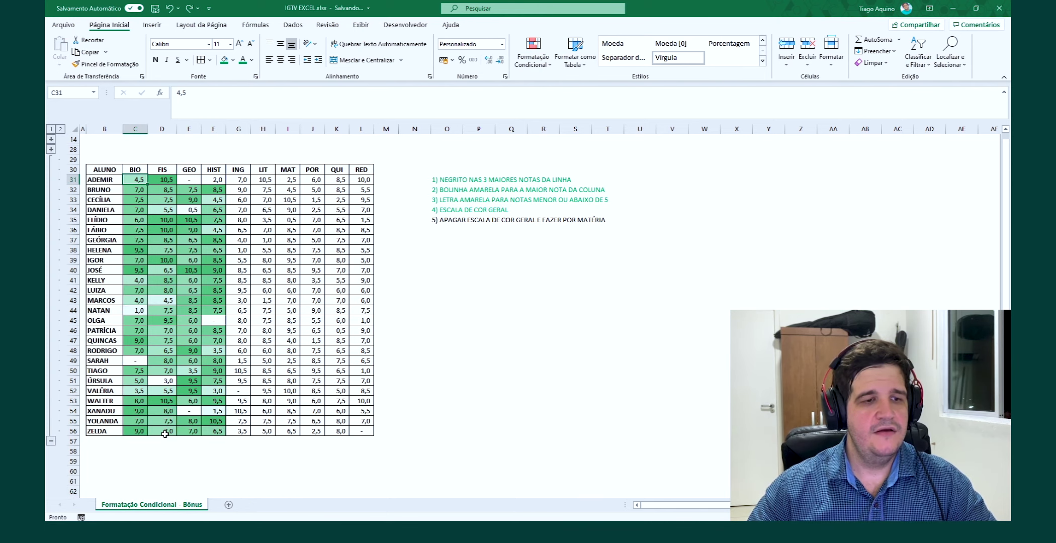
left_click(216, 431, "shift")
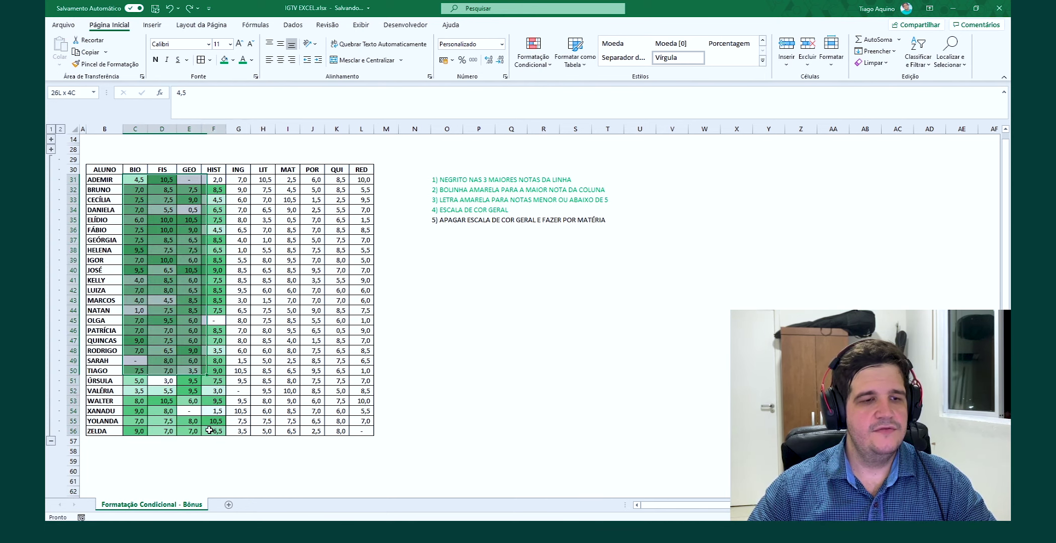
left_click(97, 66)
left_click(241, 179)
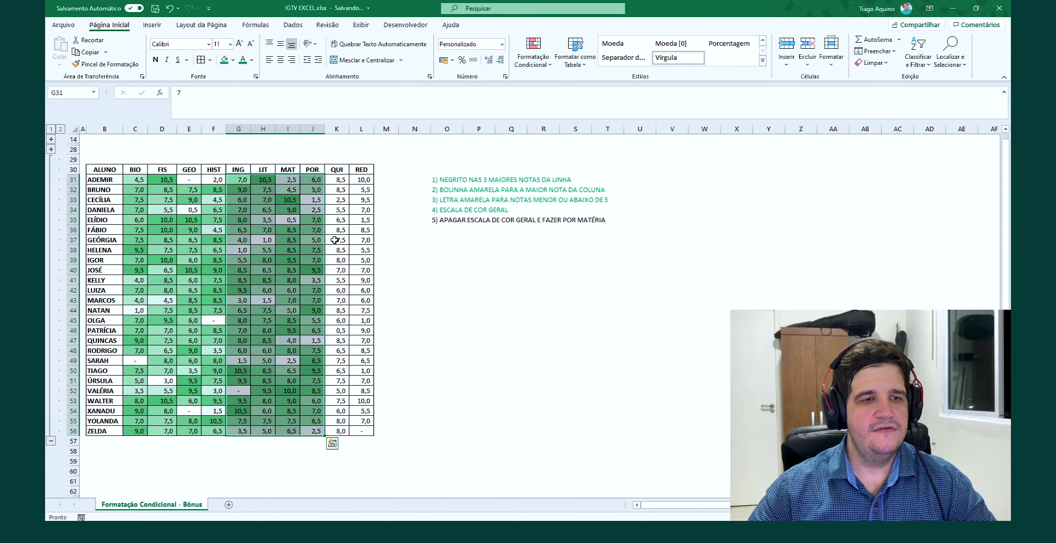
Step: Copy the formatting of I31:J56 to the QUI and RED grades in K31:L56 with the Format Painter
left_click(288, 180)
left_click(313, 431, "shift")
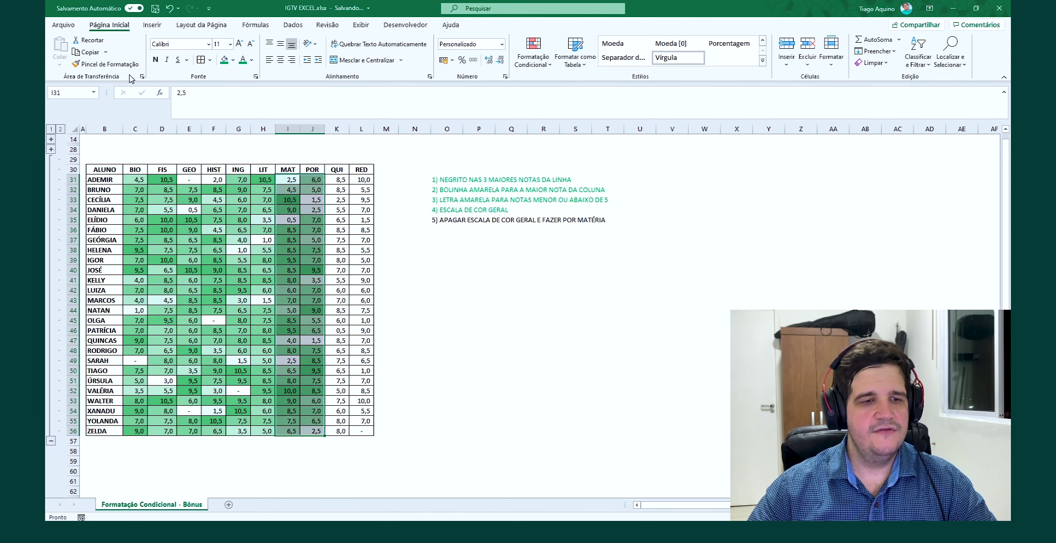
left_click(109, 65)
left_click_drag(336, 180, 362, 431)
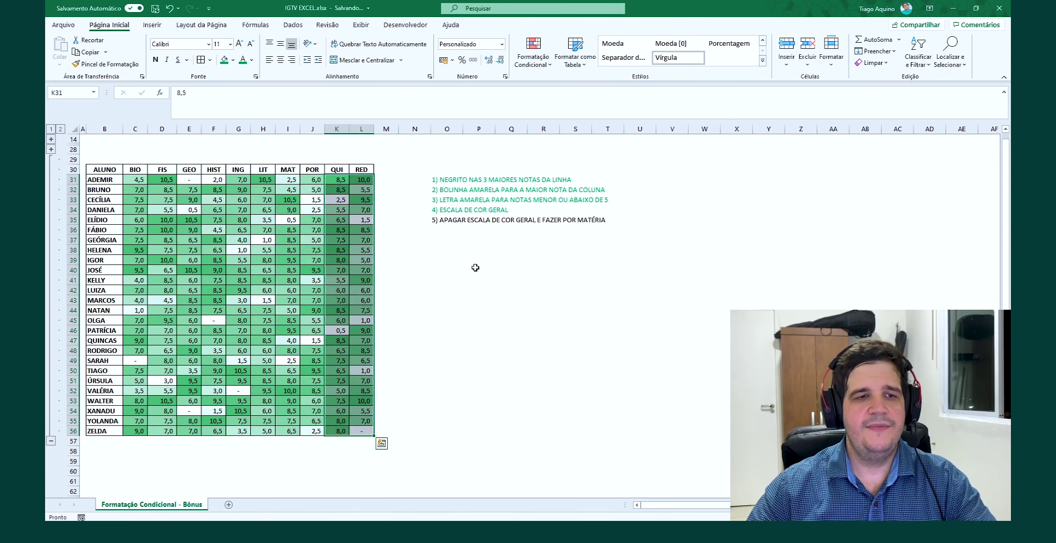
Step: Colour the fifth task line in the list beside the grade table green to mark it as done
left_click(459, 281)
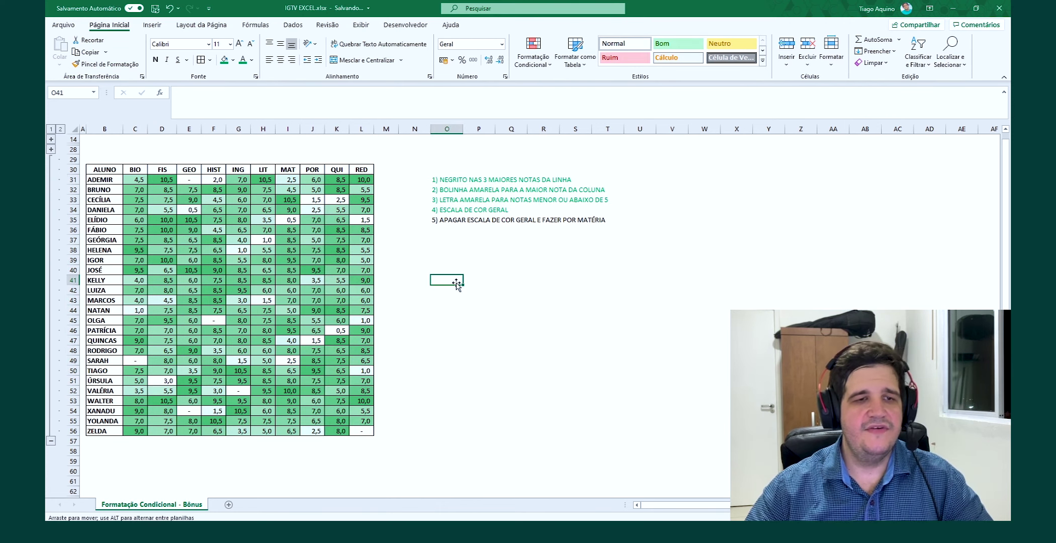
left_click(405, 220)
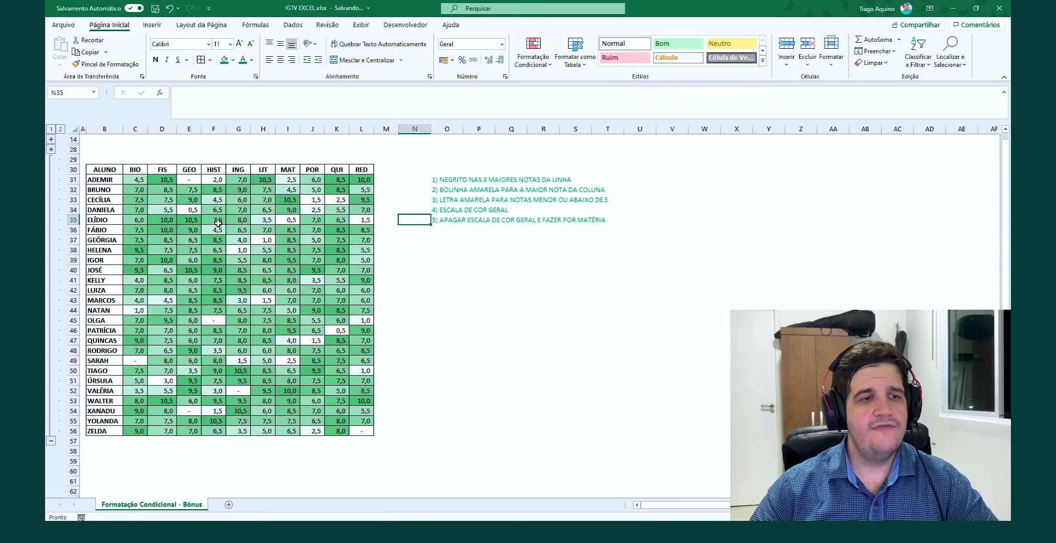
Step: Examine the darkest green FIS grades by selecting D31, D35, D36, D39, D53 and D45 together
left_click(163, 181)
left_click(164, 222, "ctrl")
left_click(163, 229, "ctrl")
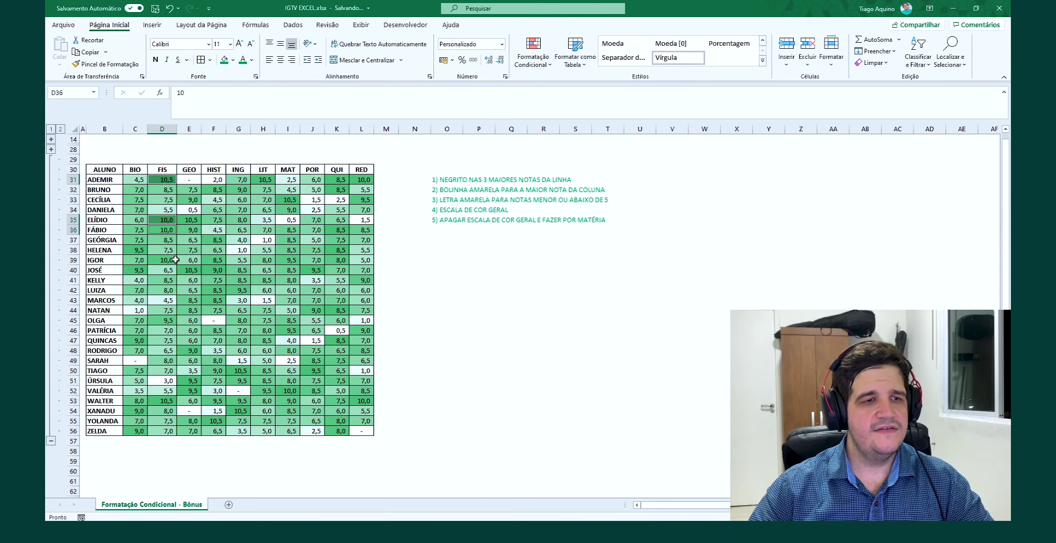
left_click(166, 261, "ctrl")
left_click(167, 401, "ctrl")
left_click(172, 324, "ctrl")
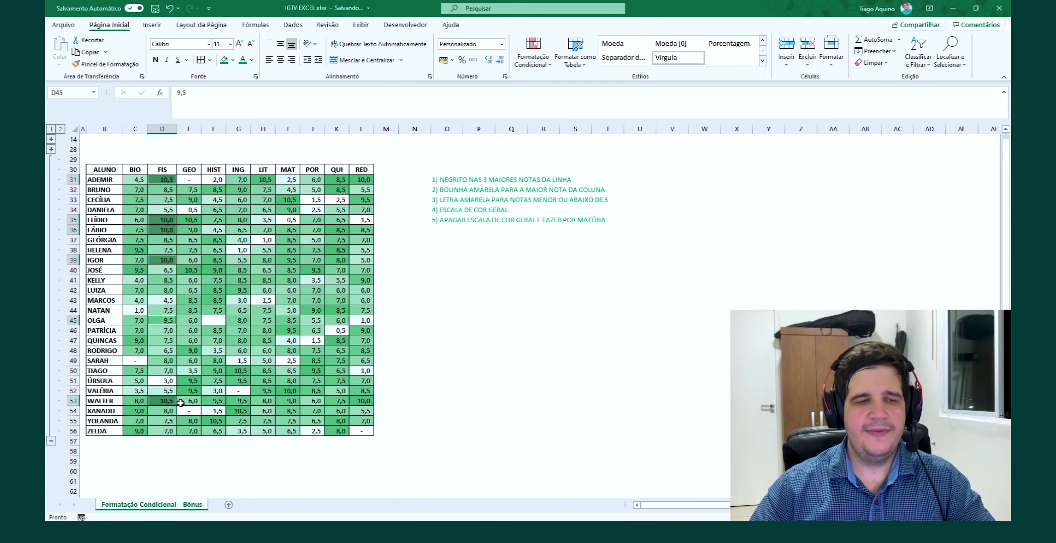
left_click(466, 290)
Step: Check the MAT grade in I33 and examine the darkest green QUI grades in K31, K32, K36, K38, K44 and K47
left_click(289, 202)
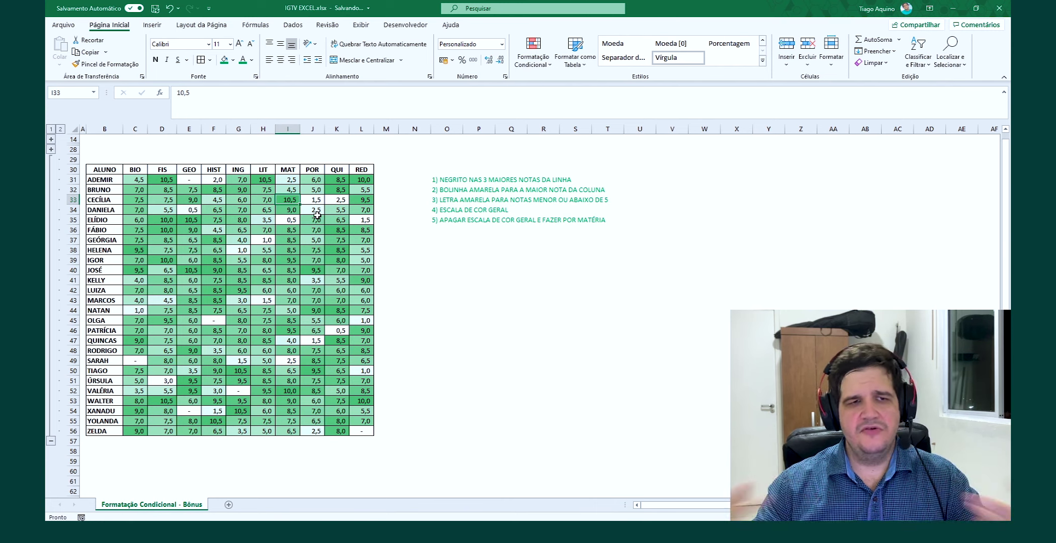
left_click(340, 179)
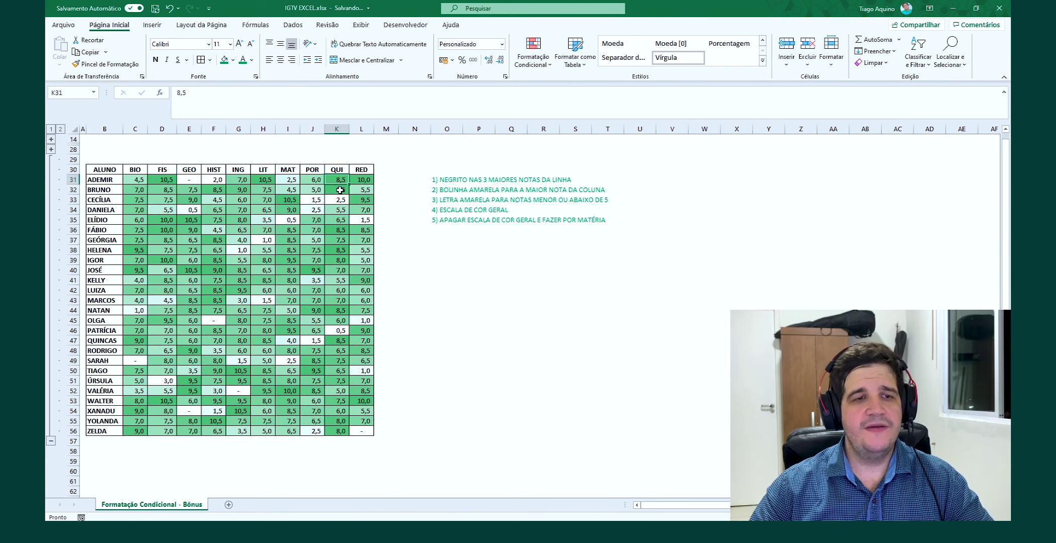
left_click(340, 190, "ctrl")
left_click(340, 230, "ctrl")
left_click(340, 250, "ctrl")
left_click(340, 310, "ctrl")
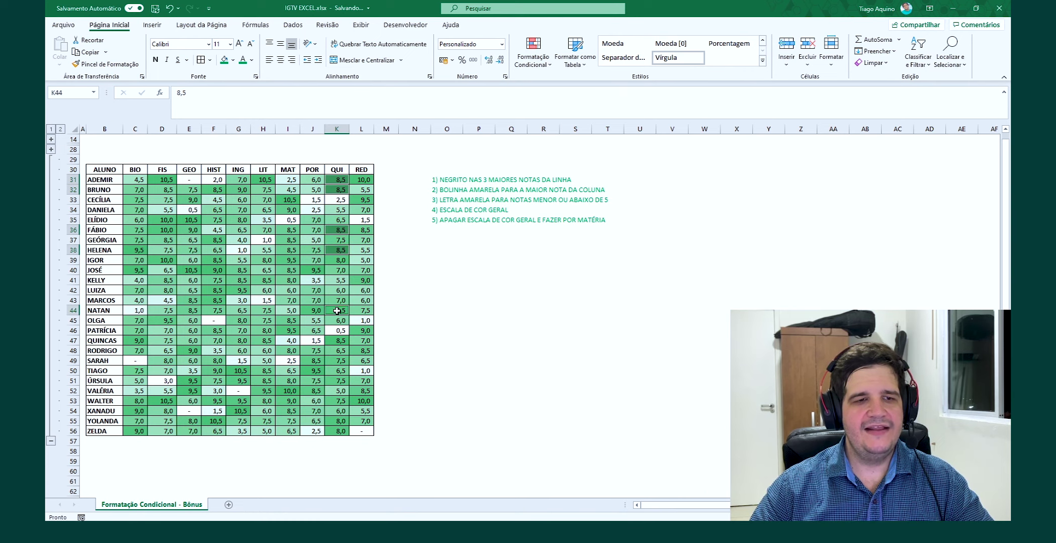
left_click(340, 341, "ctrl")
left_click(507, 331)
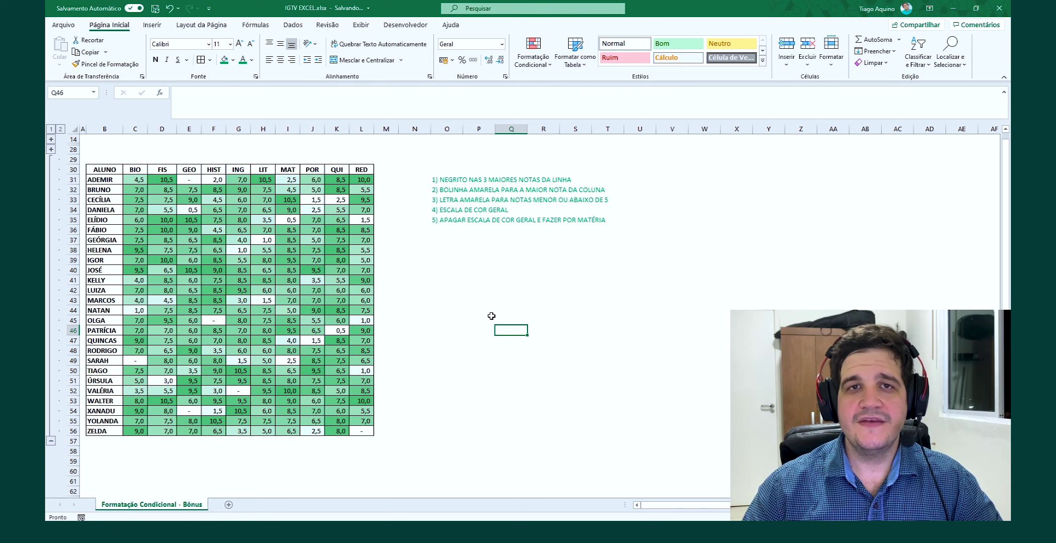
Step: Delete all graded colour scale rules applied to the grades in C31:L56 through the conditional formatting rules manager
left_click(140, 183)
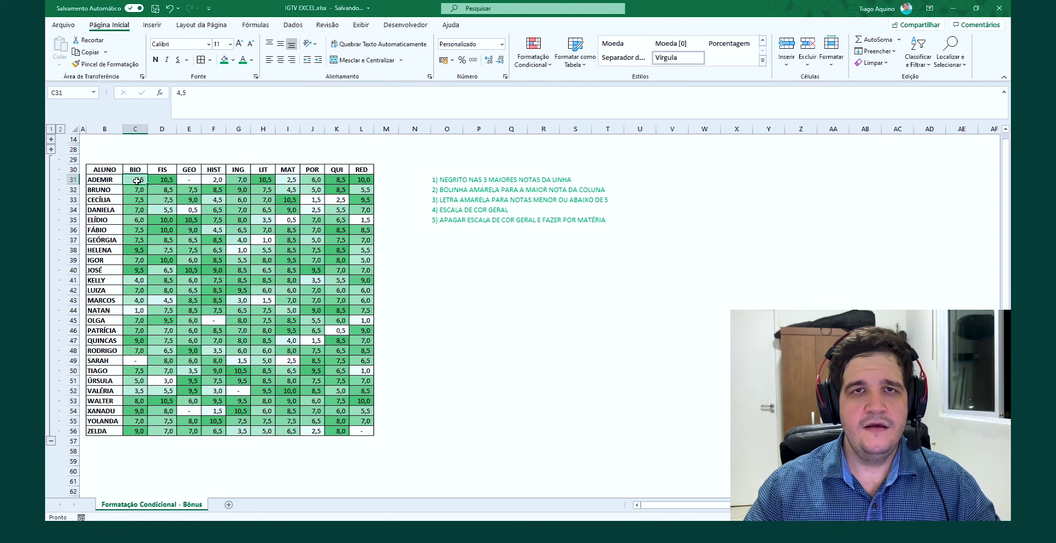
left_click(360, 431, "shift")
left_click(534, 55)
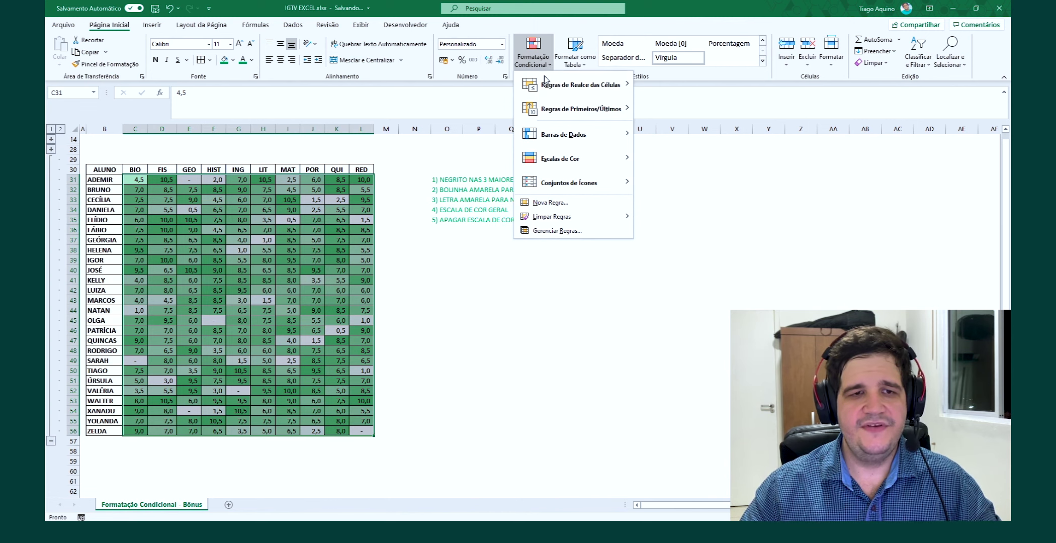
left_click(557, 230)
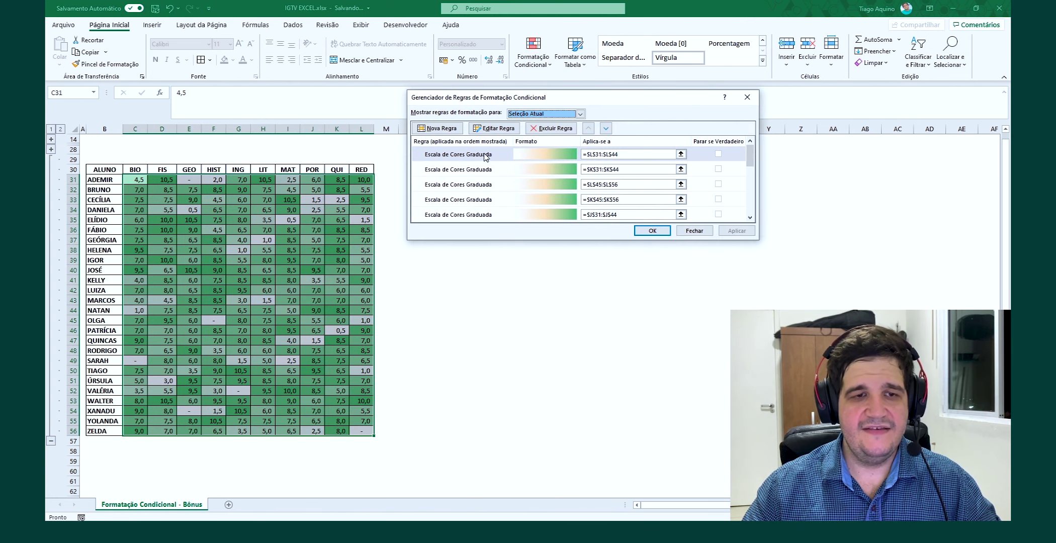
left_click(486, 157)
left_click(550, 132)
left_click(551, 131)
left_click(550, 132)
left_click(550, 132)
left_click(551, 132)
left_click(551, 131)
left_click(550, 132)
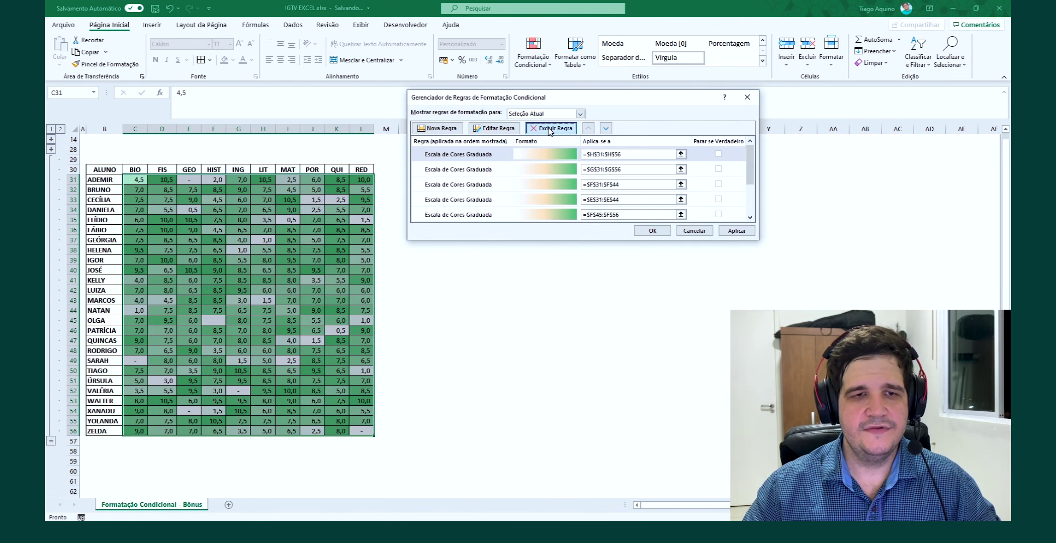
left_click(550, 130)
left_click(550, 130)
left_click(550, 130)
left_click(551, 130)
left_click(551, 130)
left_click(550, 130)
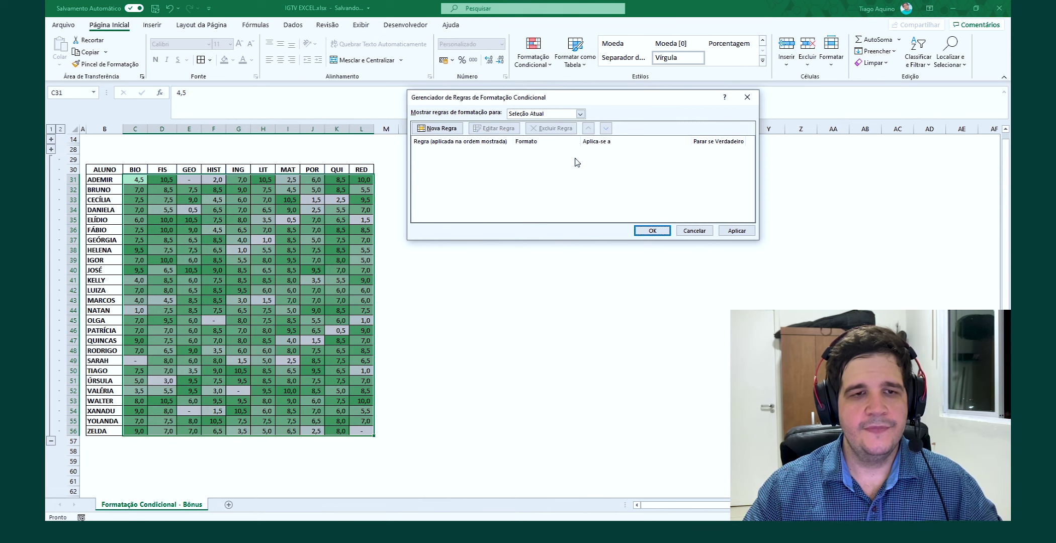
left_click(737, 231)
left_click(654, 232)
left_click(218, 209)
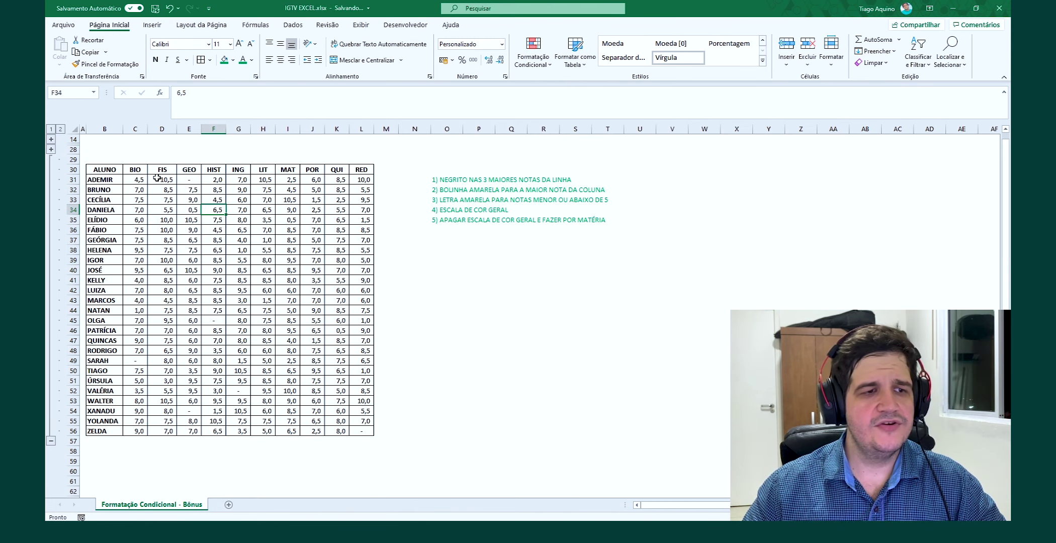
Step: Preview data bars, colour scales and icon sets on the FIS grades in D31:D56 without applying any of them
left_click_drag(157, 178, 165, 431)
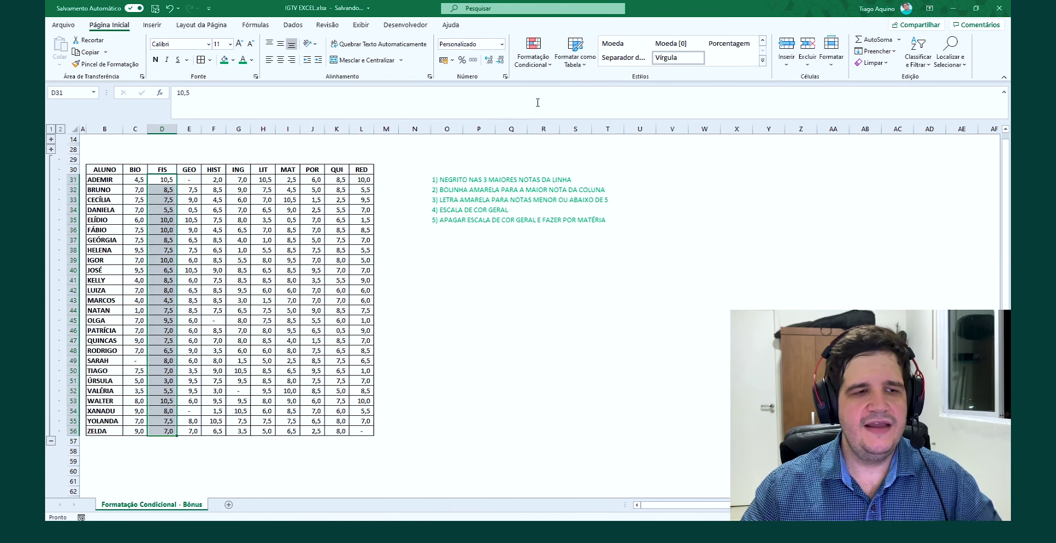
left_click(539, 65)
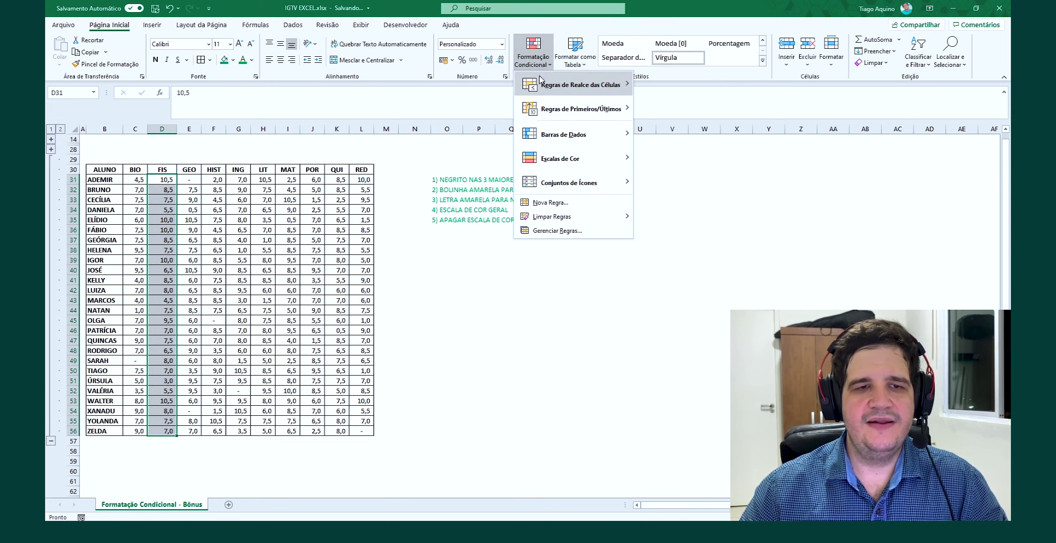
mouse_move(553, 138)
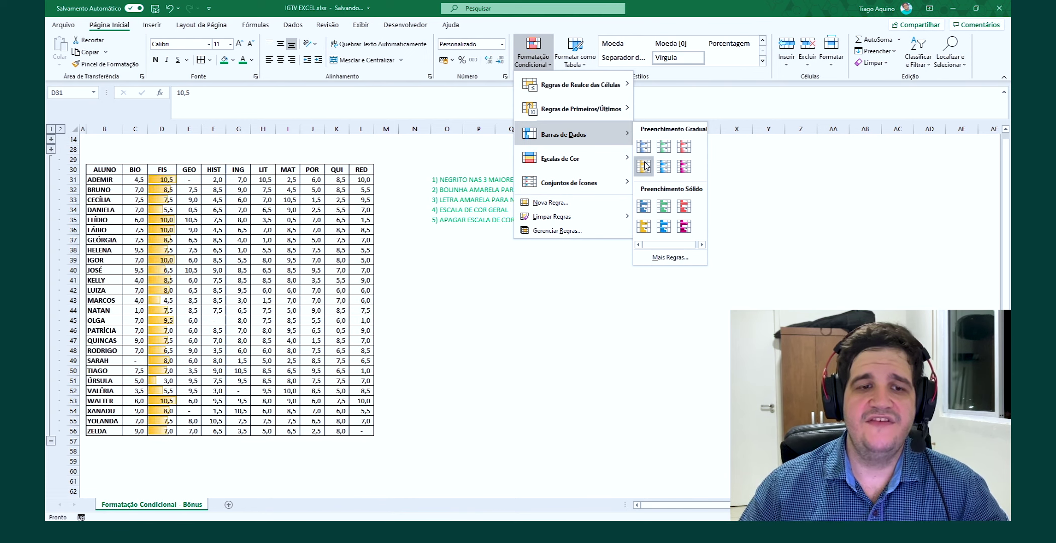
mouse_move(625, 160)
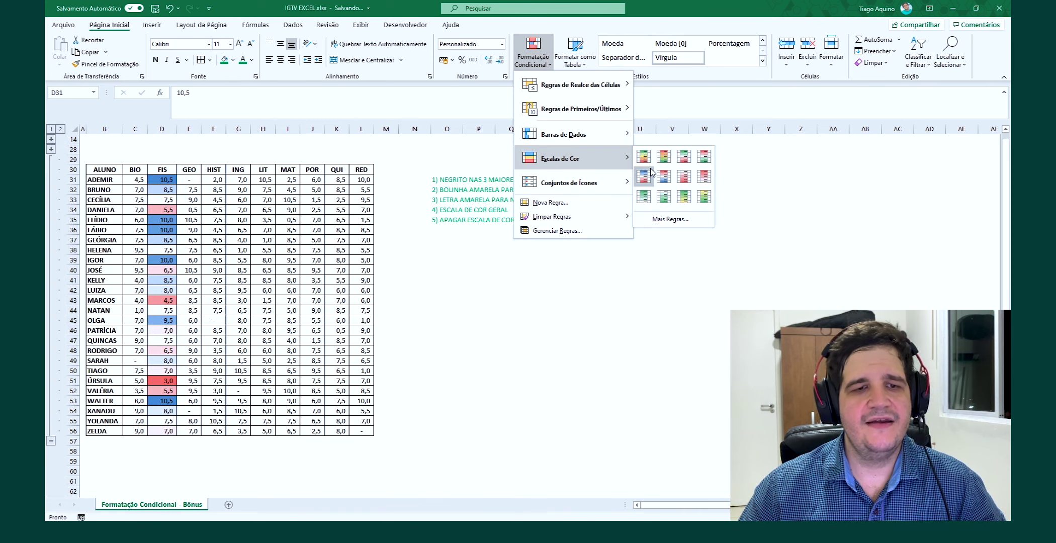
mouse_move(592, 187)
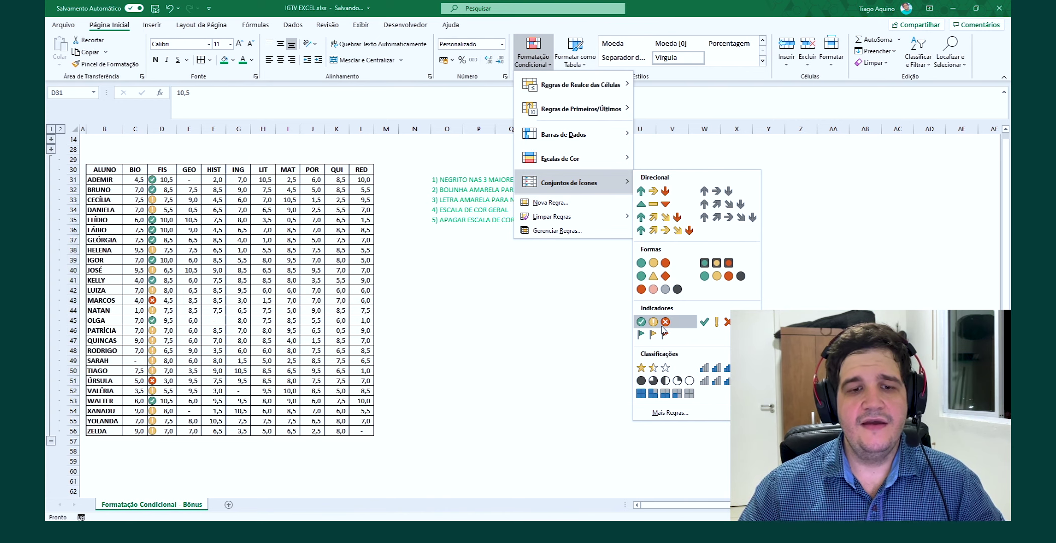
left_click(528, 335)
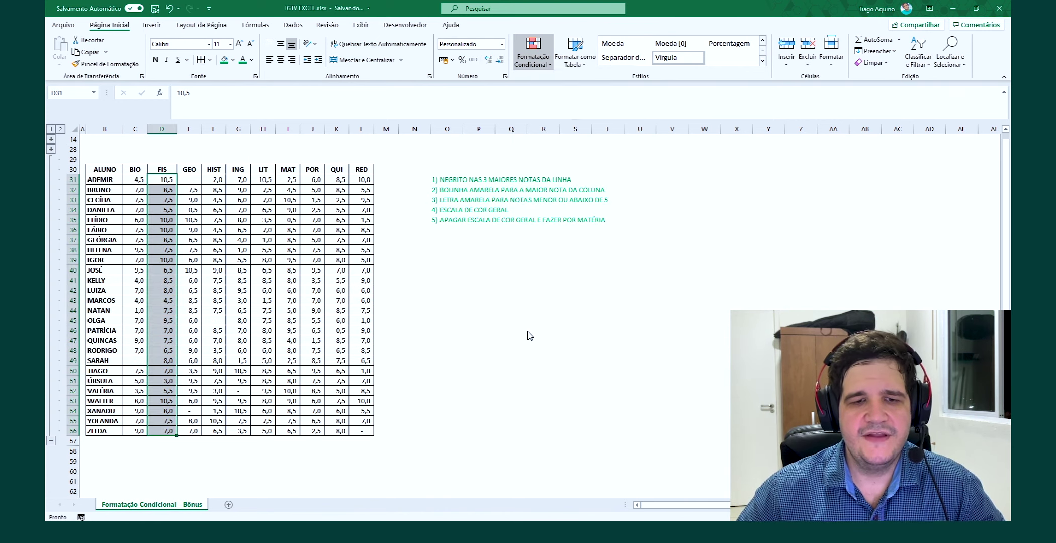
left_click(429, 271)
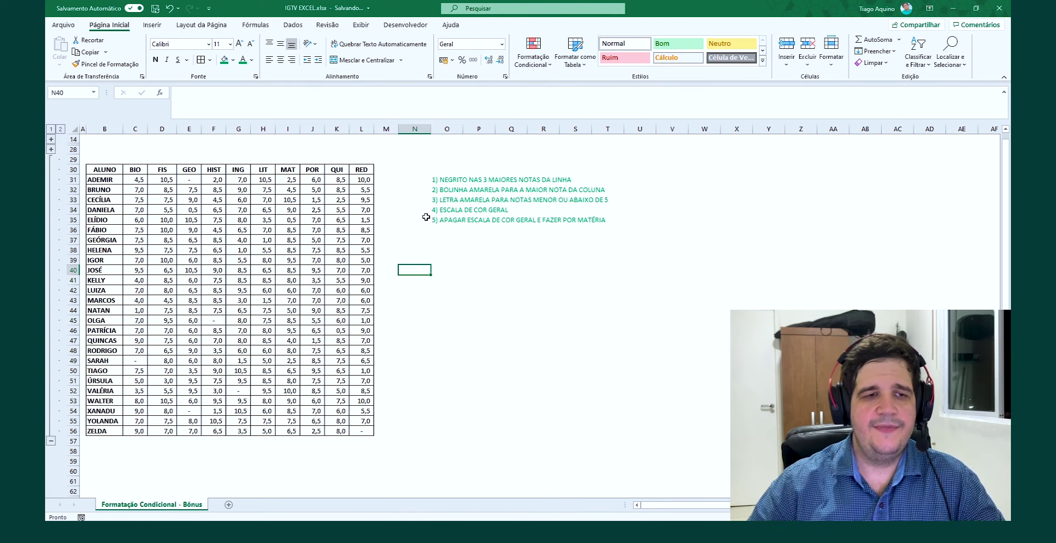